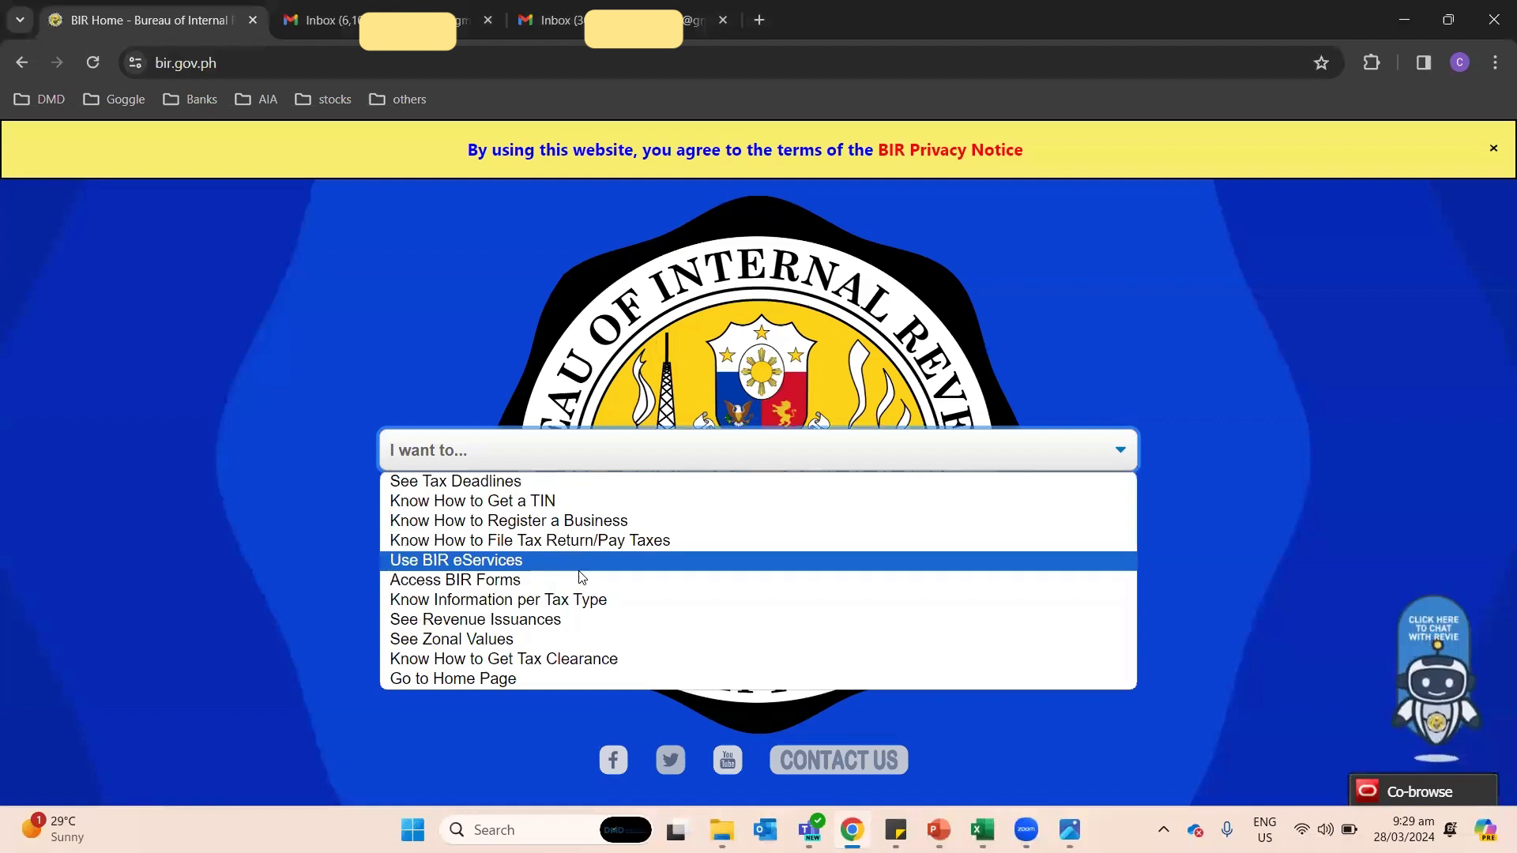
Step: Go from the BIR eServices page to the eBIRForms page
left_click(575, 563)
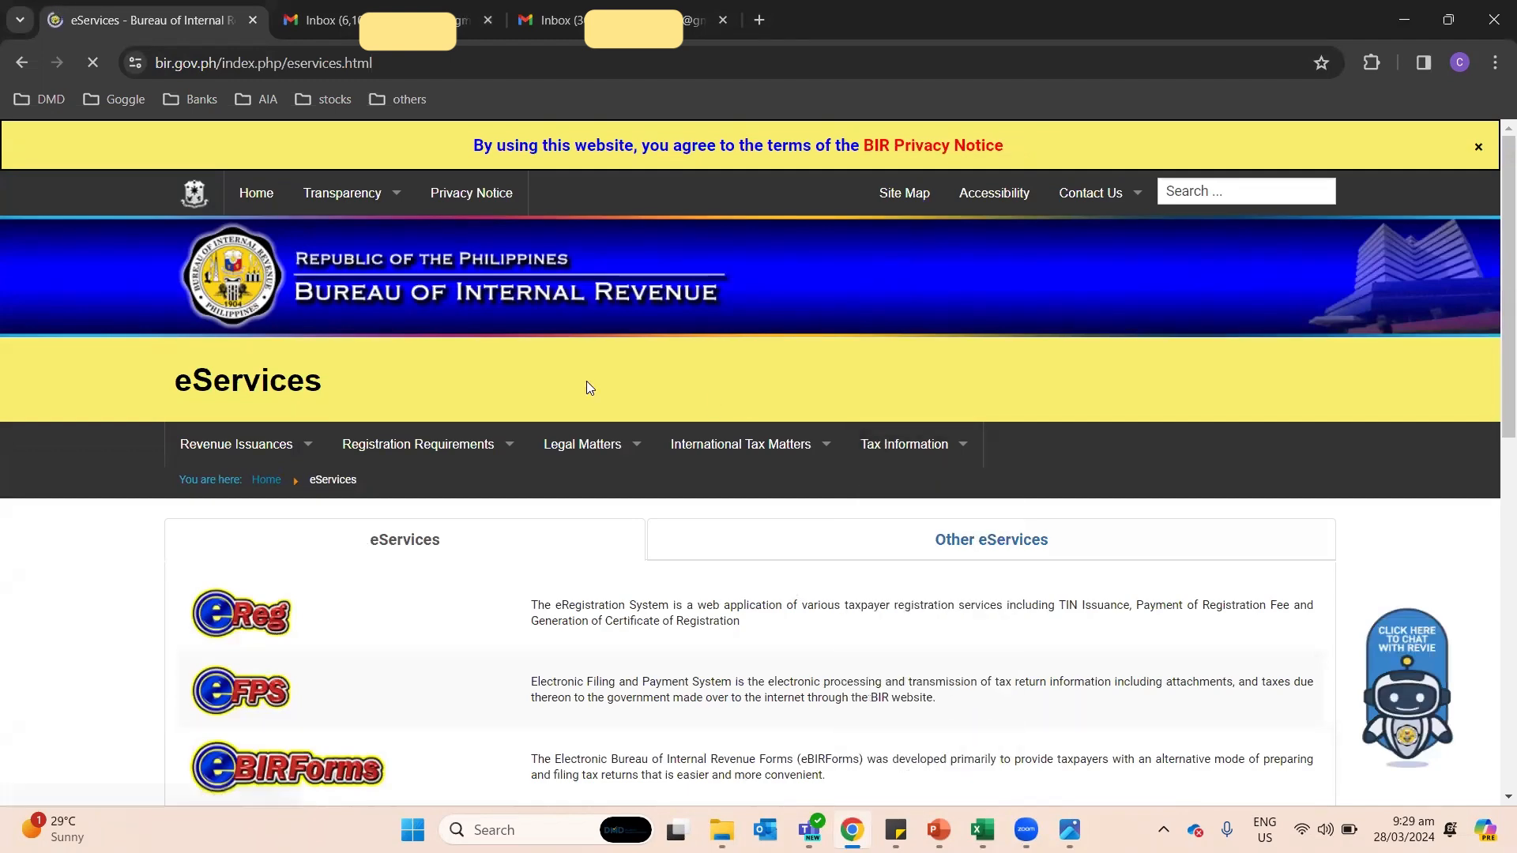
scroll(672, 482, "down", 2)
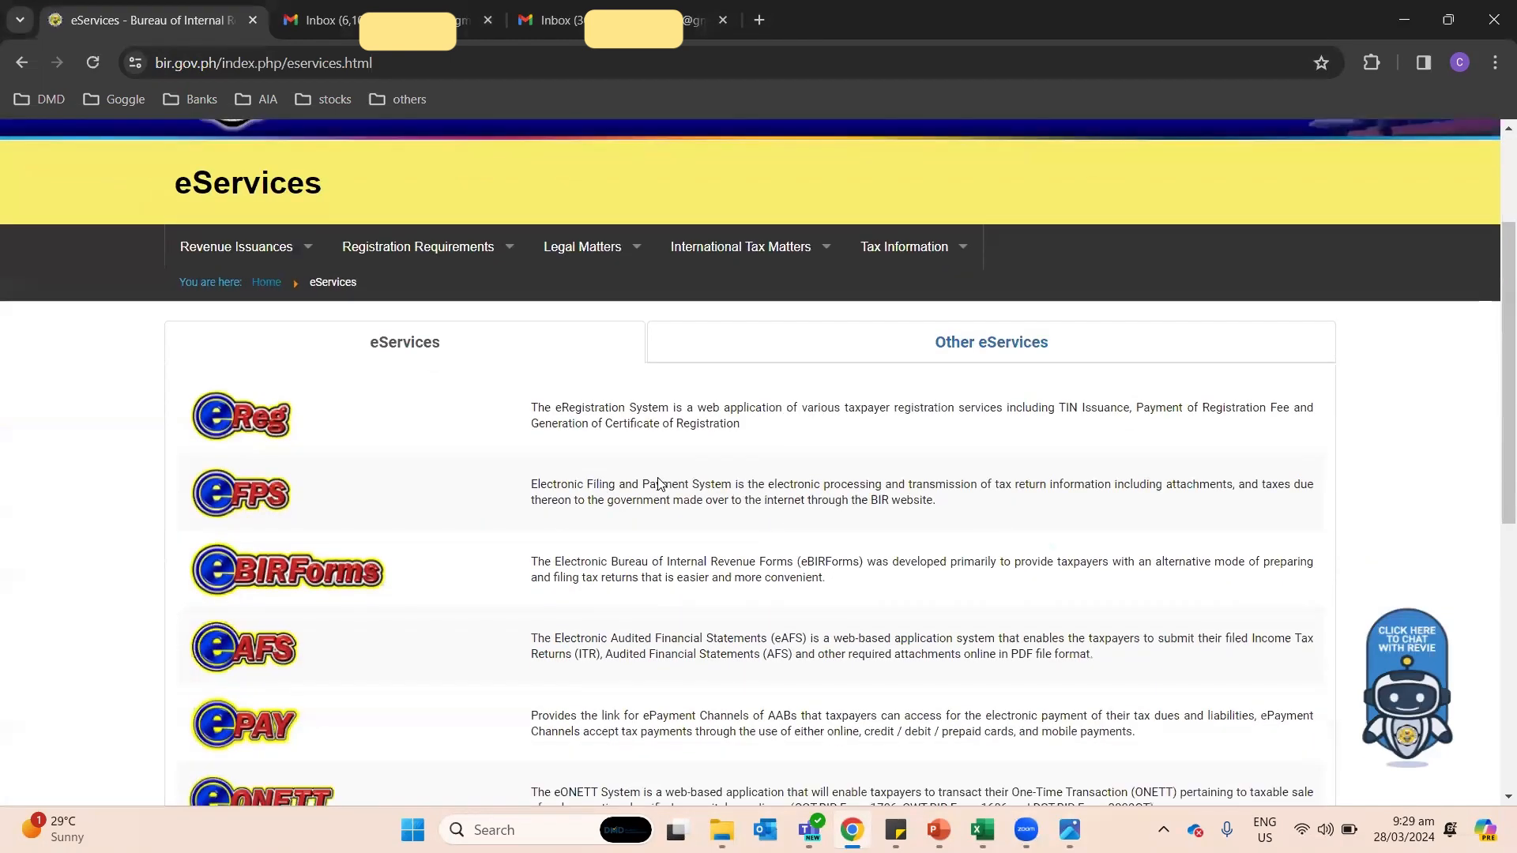
left_click(309, 563)
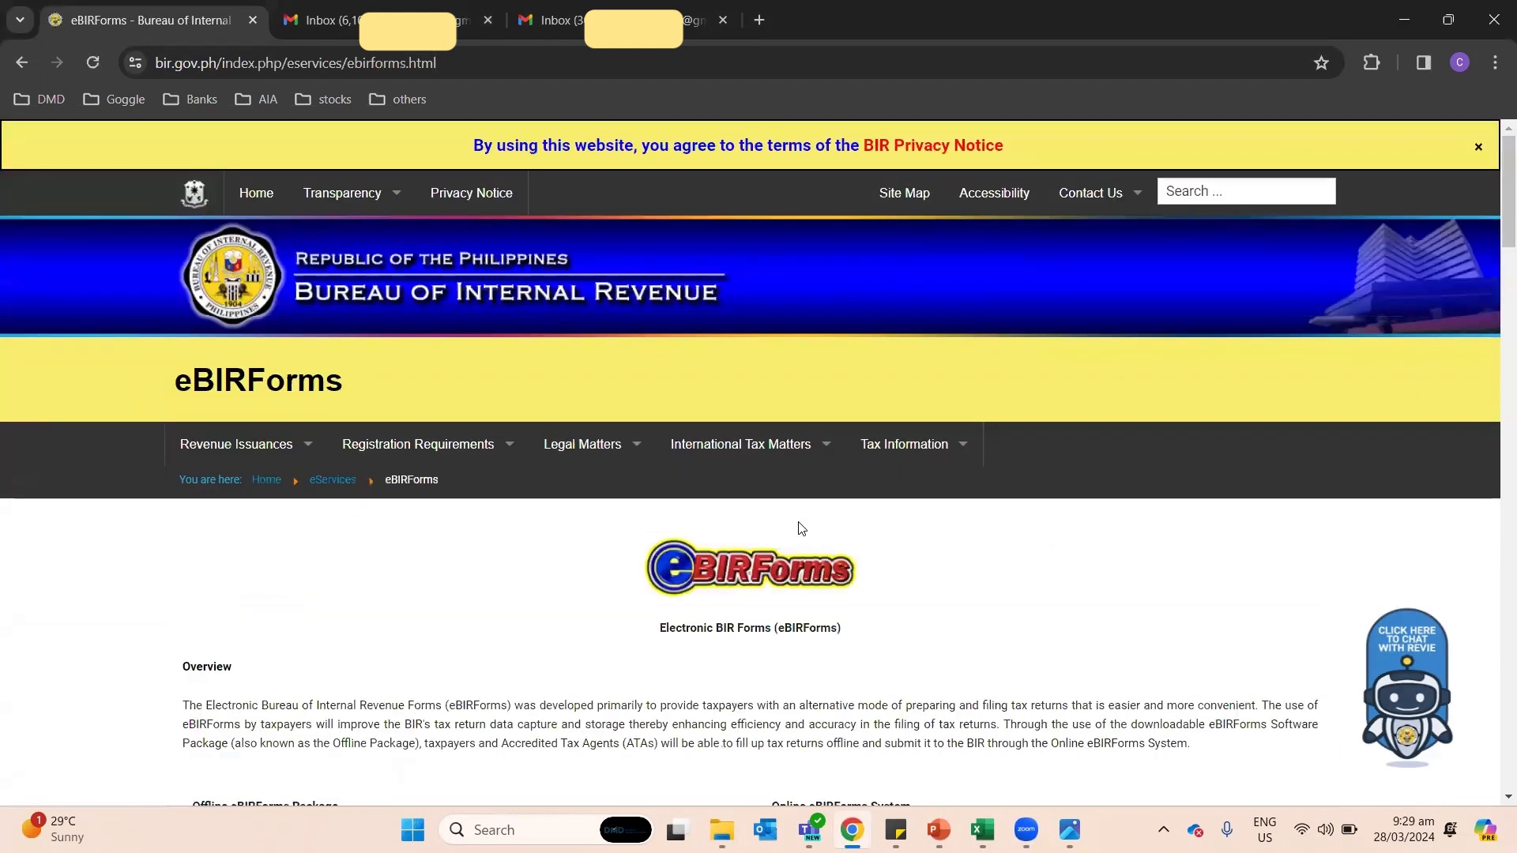
scroll(798, 529, "down", 1)
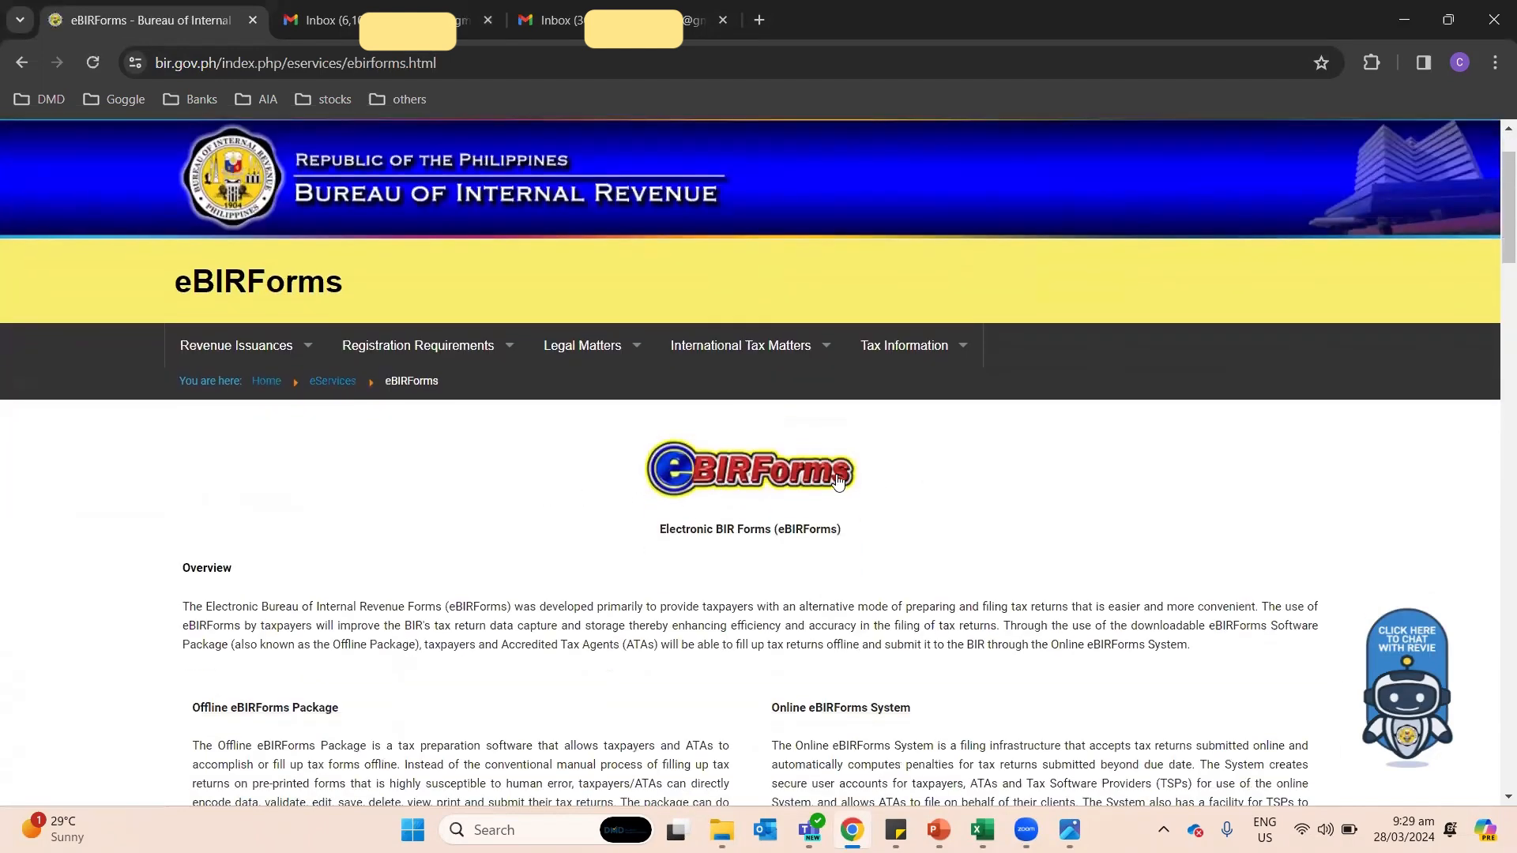
scroll(838, 481, "down", 2)
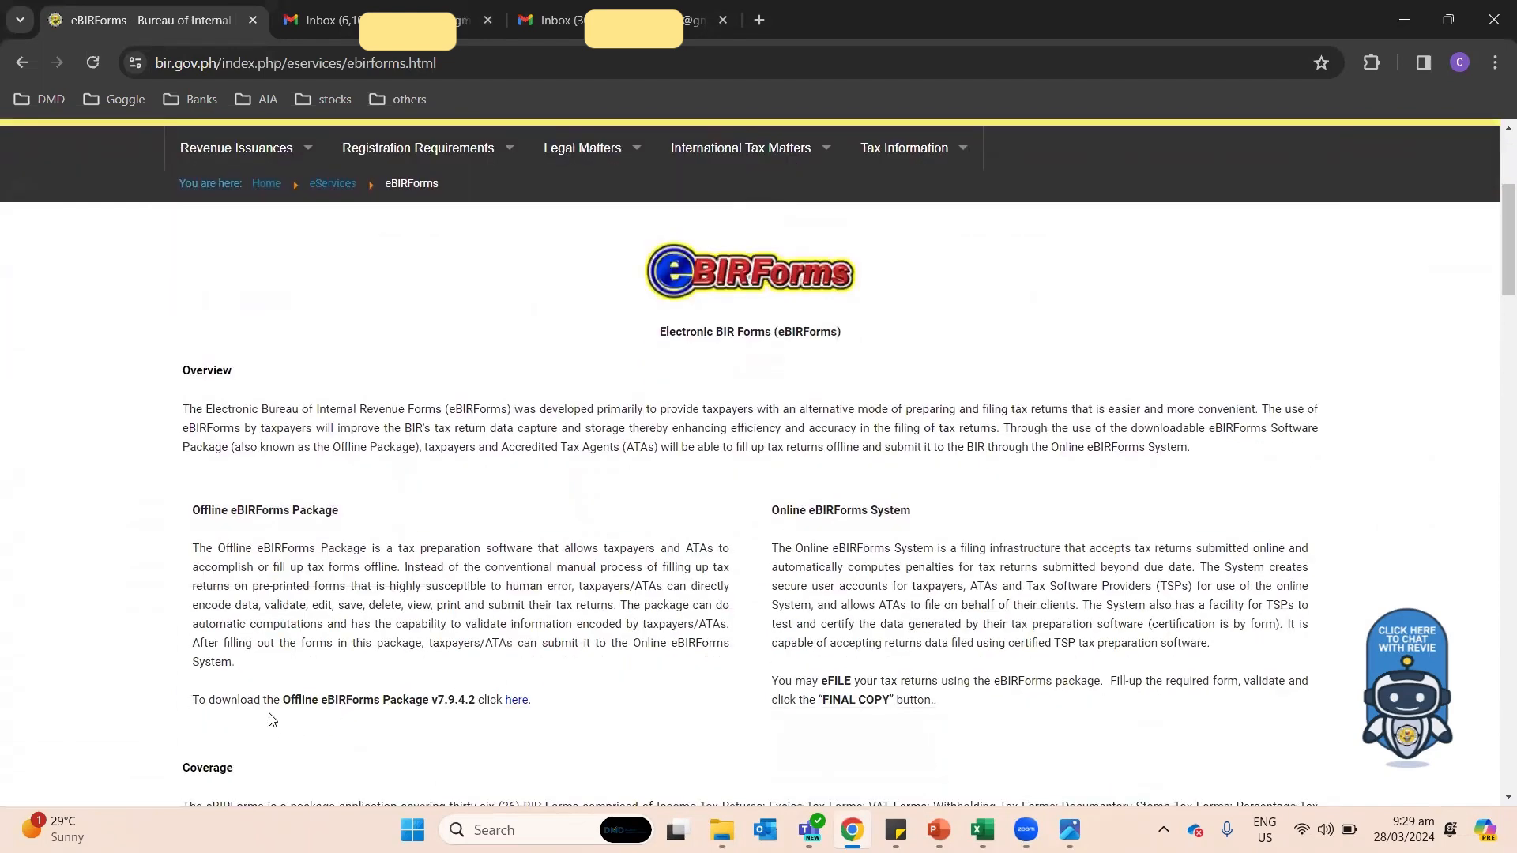
Step: Download the Offline eBIRForms Package v7.9.4.2 and show the recent downloads
left_click_drag(270, 715, 547, 722)
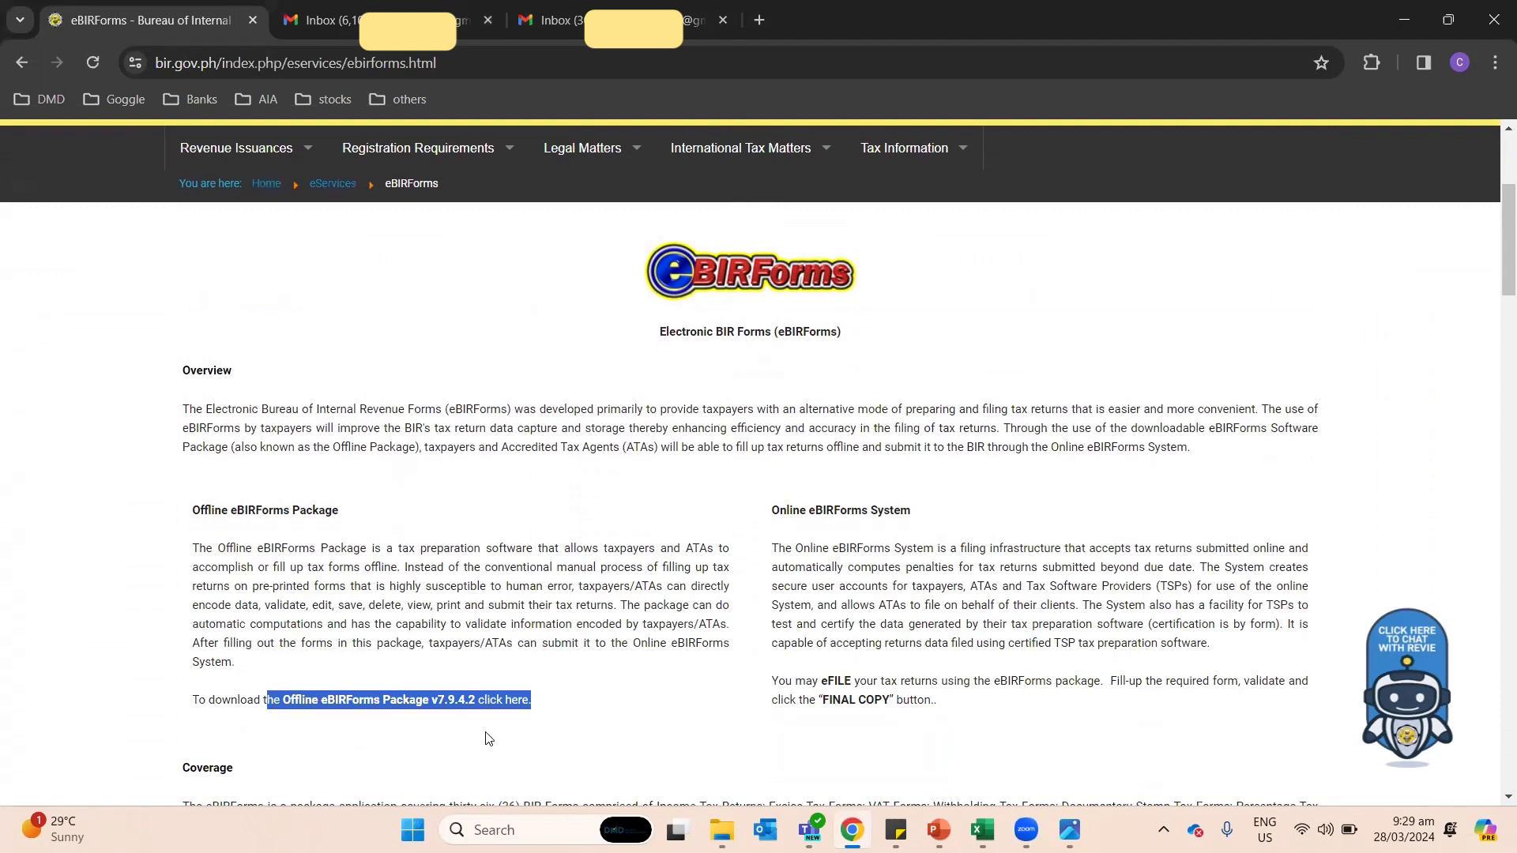
left_click_drag(187, 719, 533, 733)
left_click(598, 723)
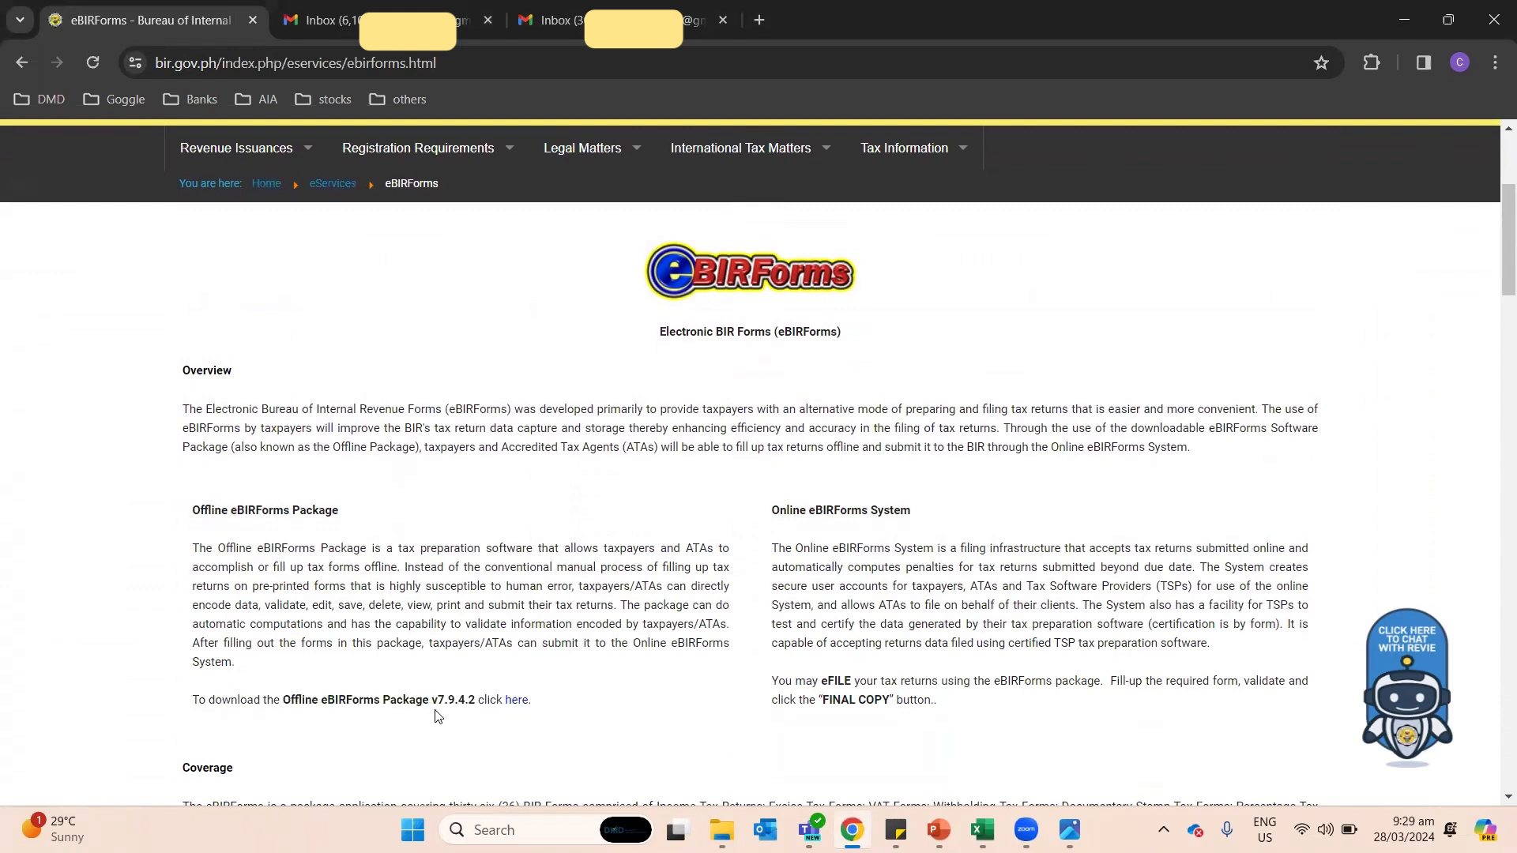
left_click_drag(429, 712, 480, 713)
left_click(526, 730)
left_click(516, 701)
left_click(1387, 63)
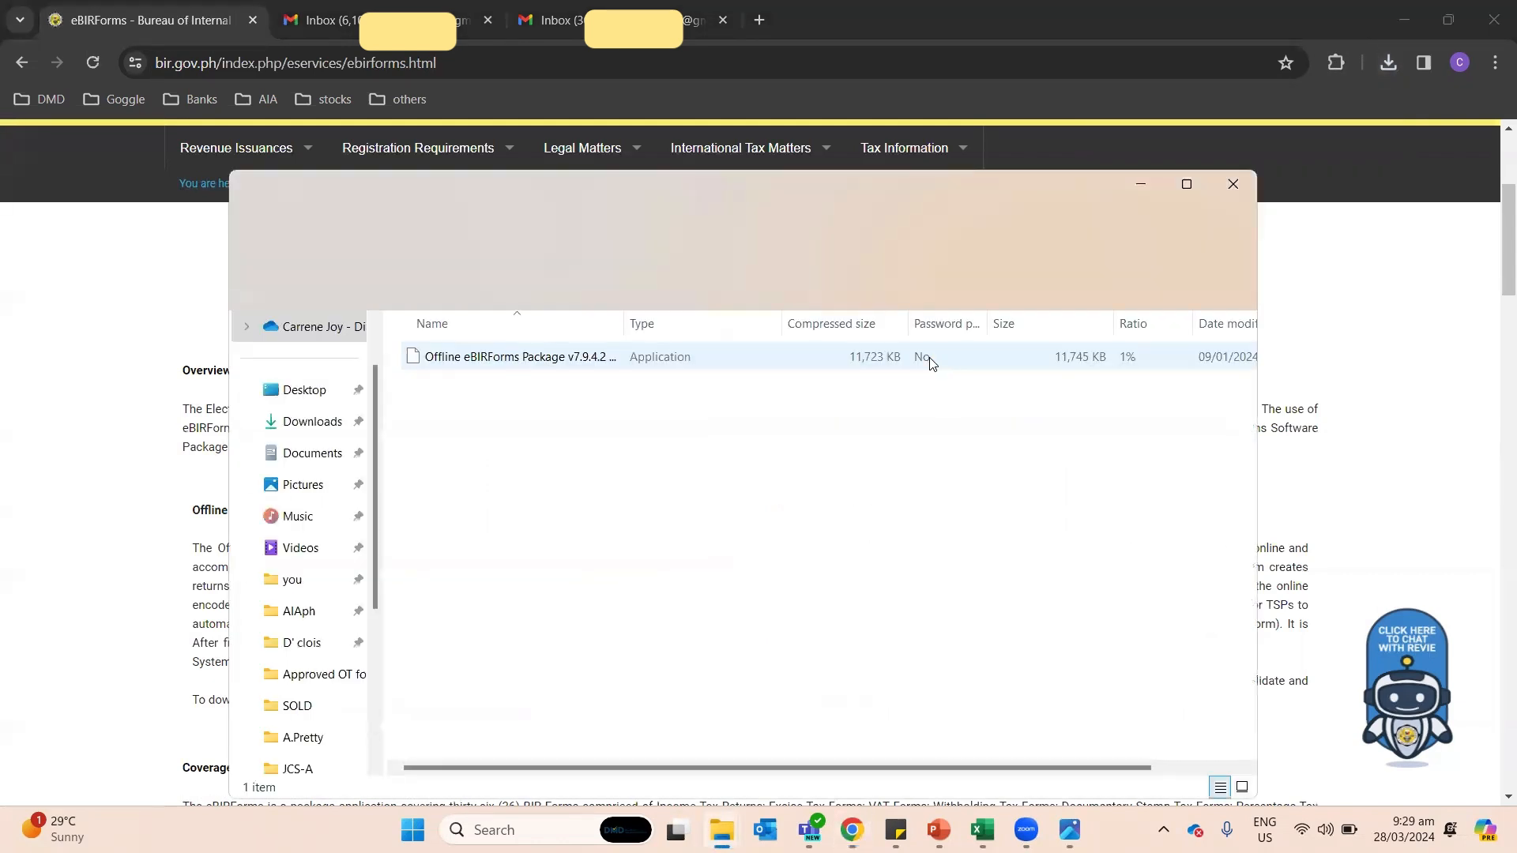
Step: Open the downloaded zip and launch the Offline eBIRForms Package v7.9.4.2 installer inside it
left_click(572, 360)
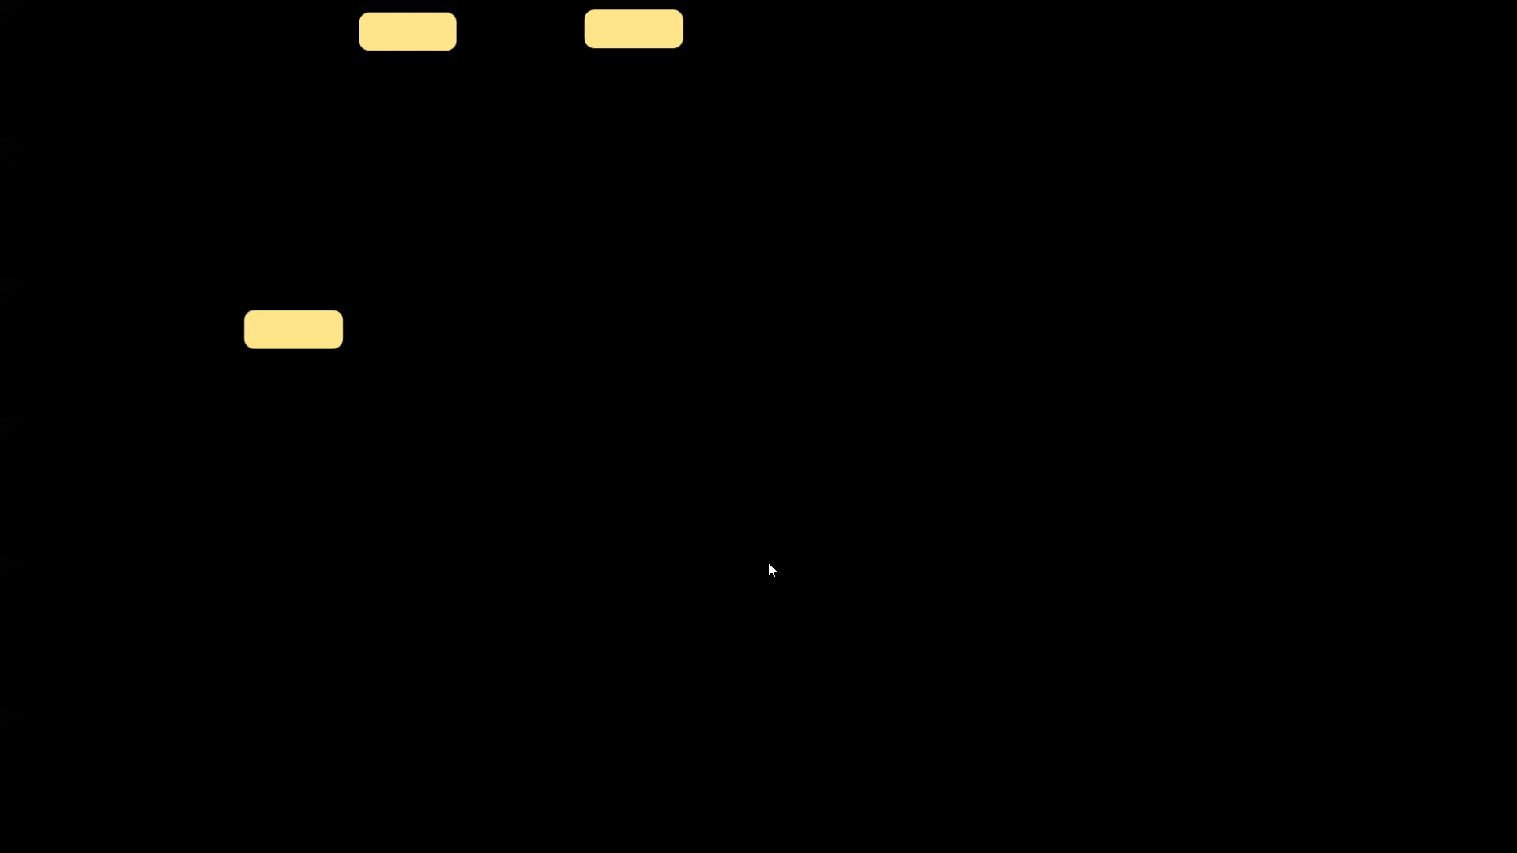
left_click(768, 562)
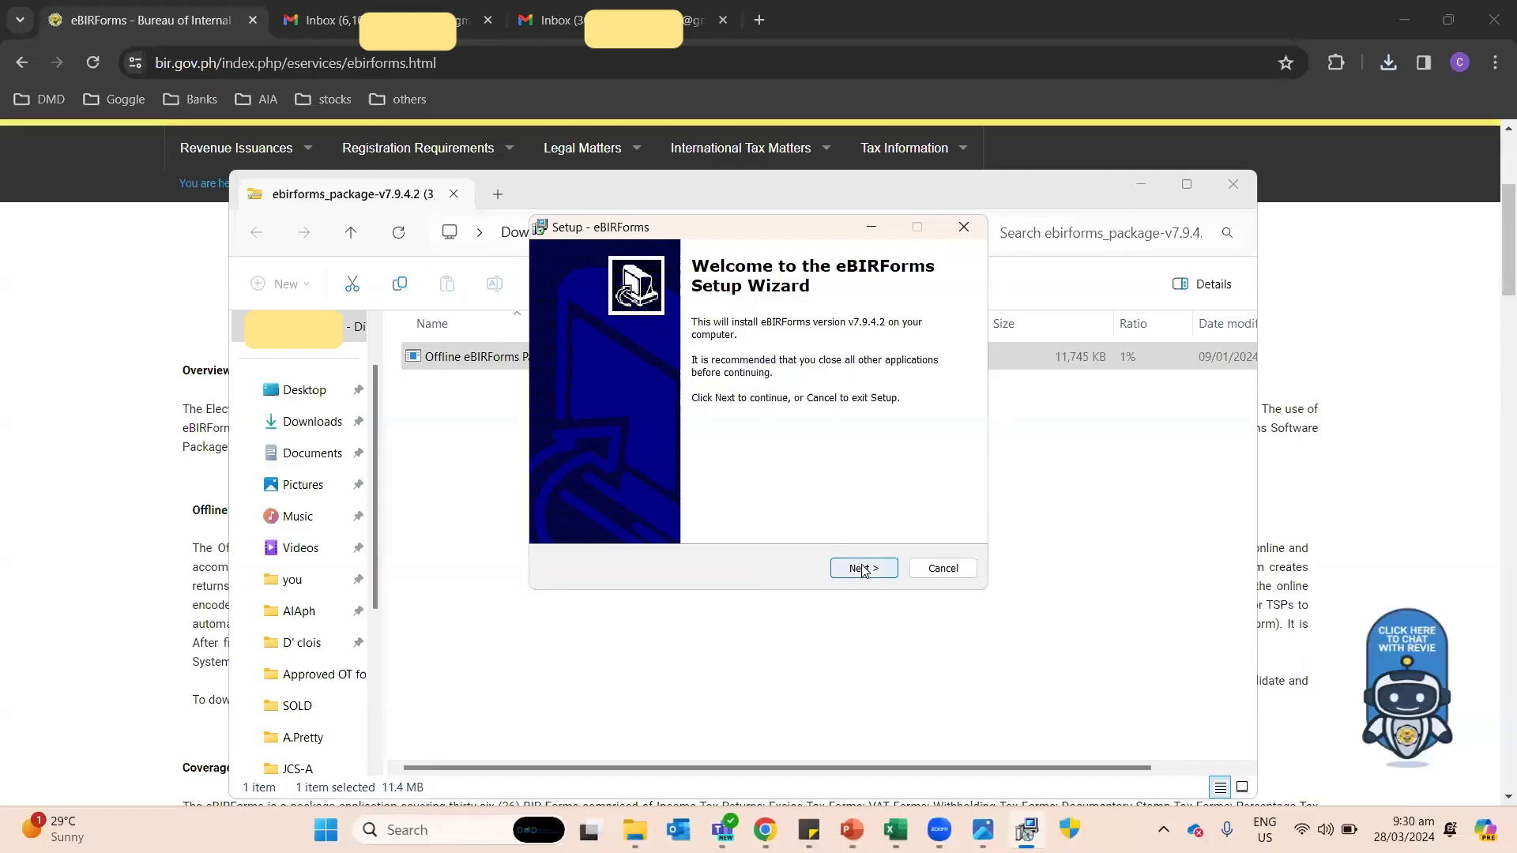
Step: Install eBIRForms to C:\eBIRForms with the default Start Menu folder, finish setup, and show the desktop
left_click(862, 568)
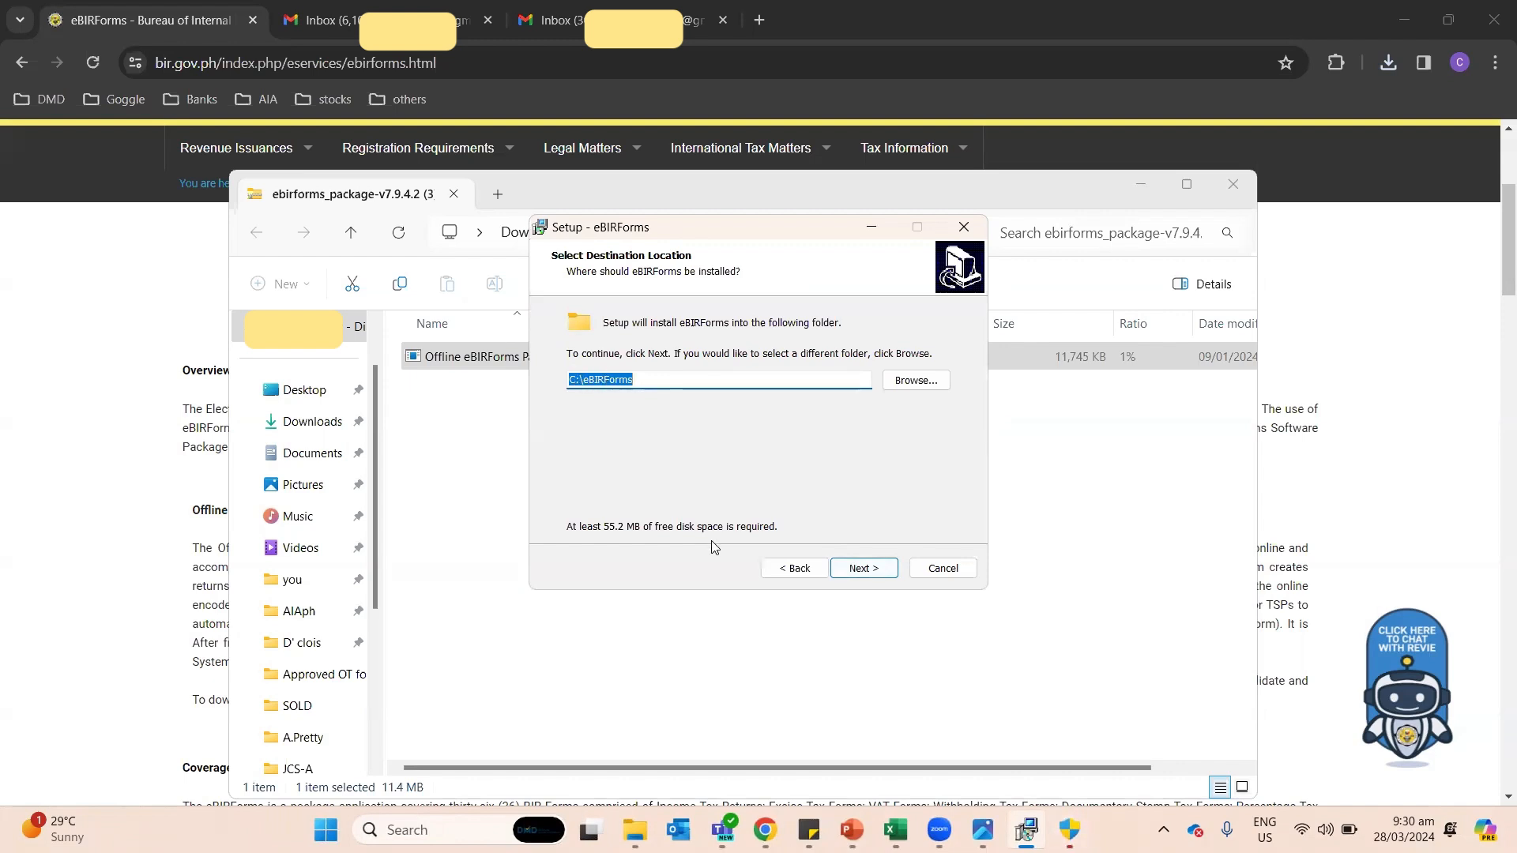
left_click(848, 568)
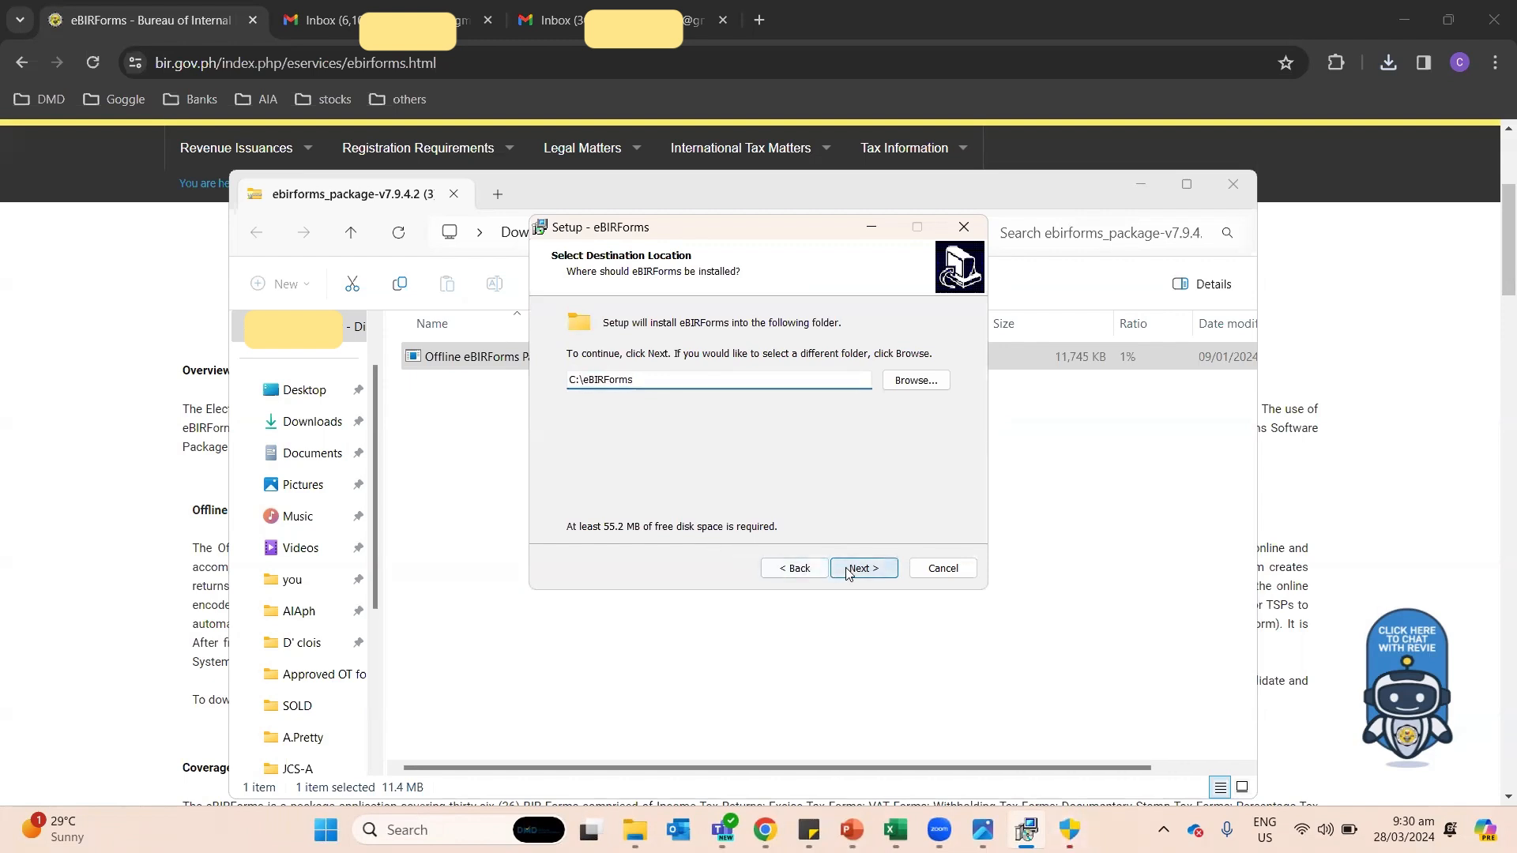
left_click(847, 568)
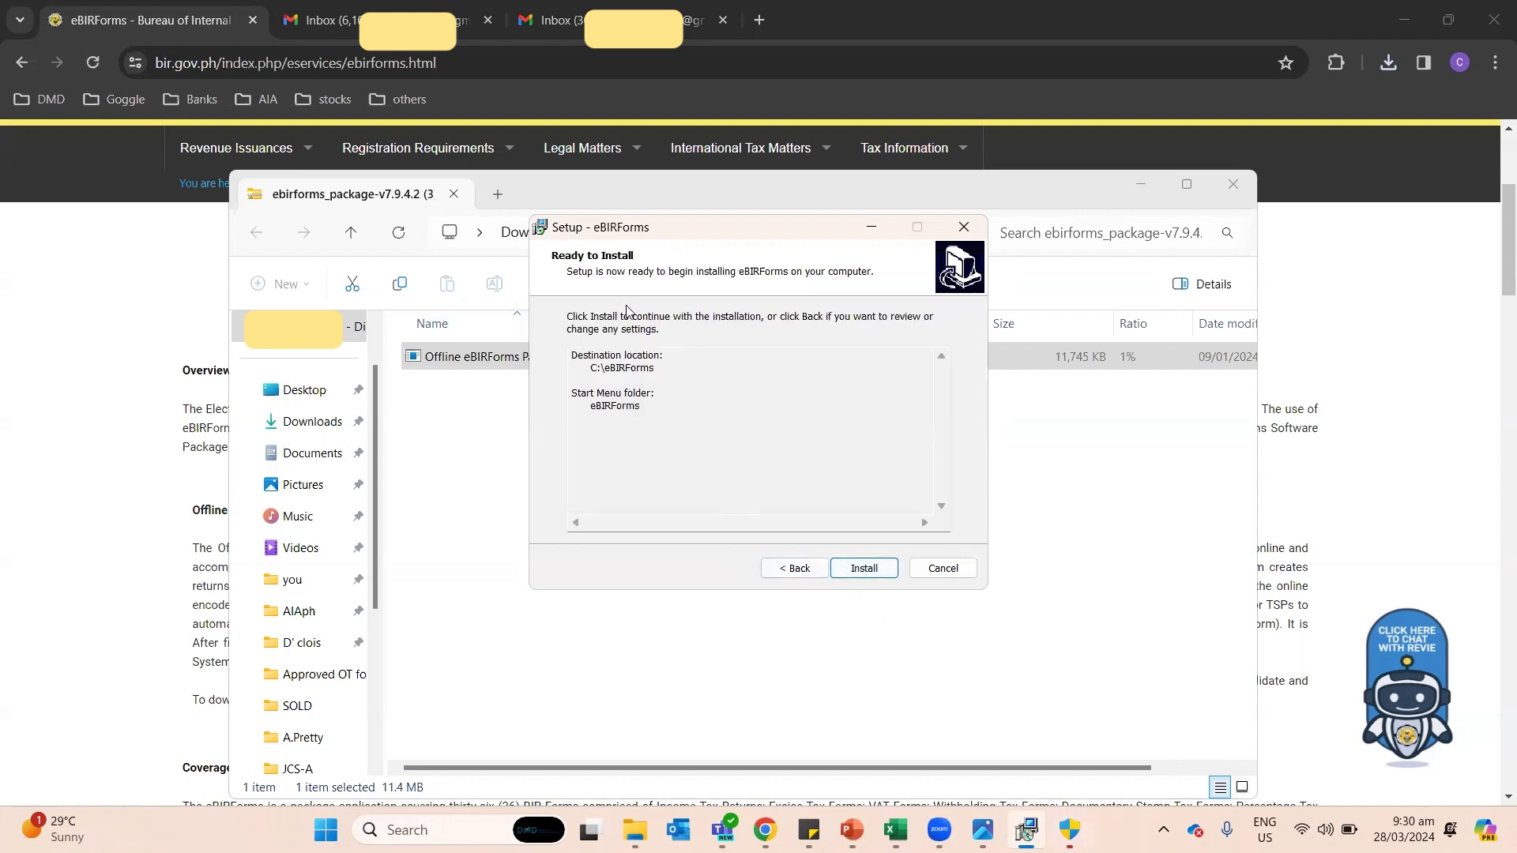
left_click(873, 572)
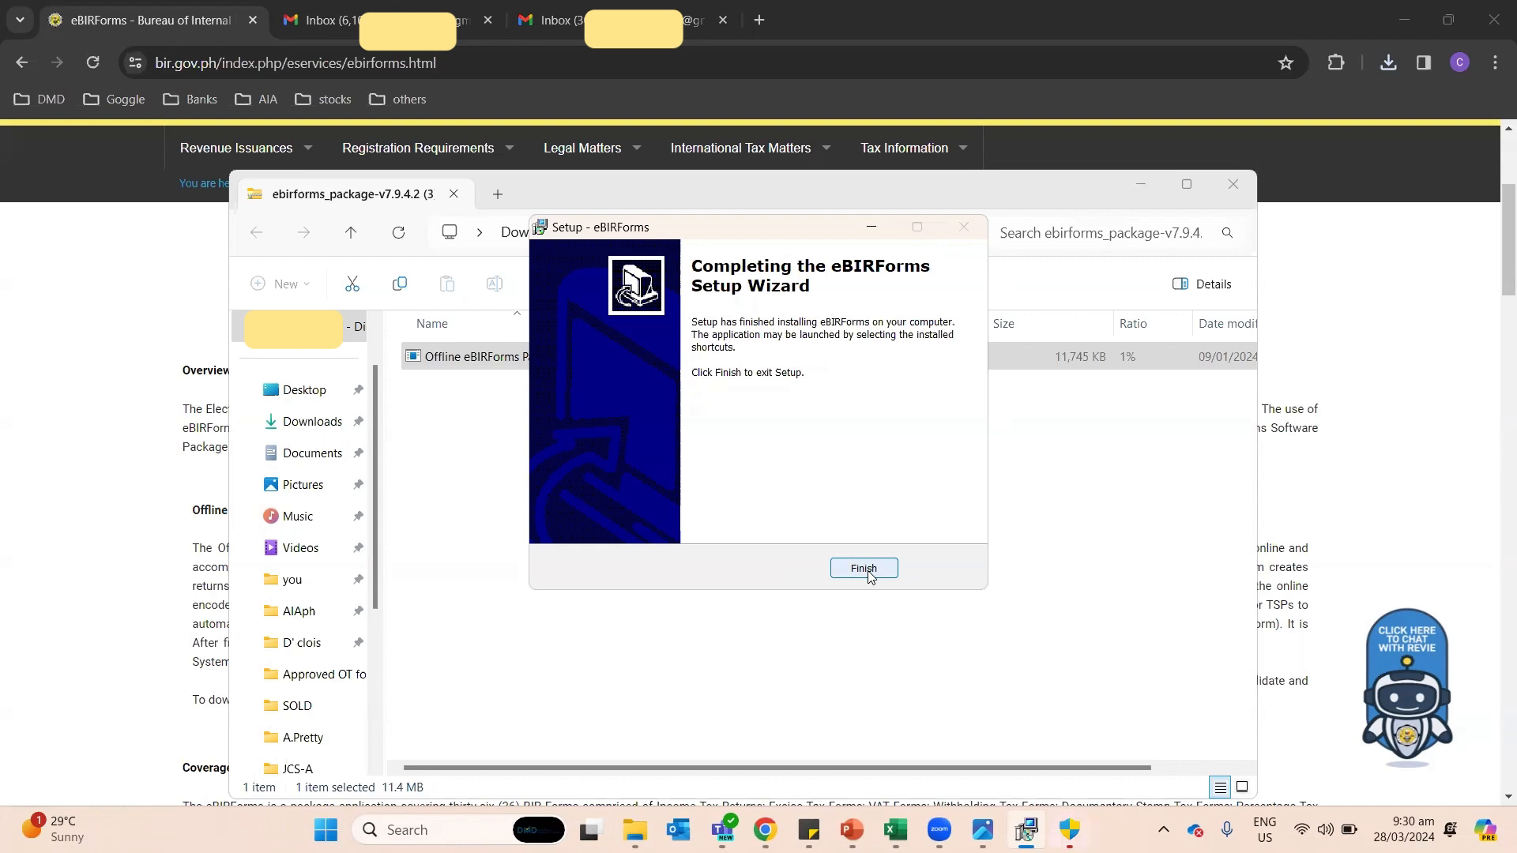
left_click(868, 574)
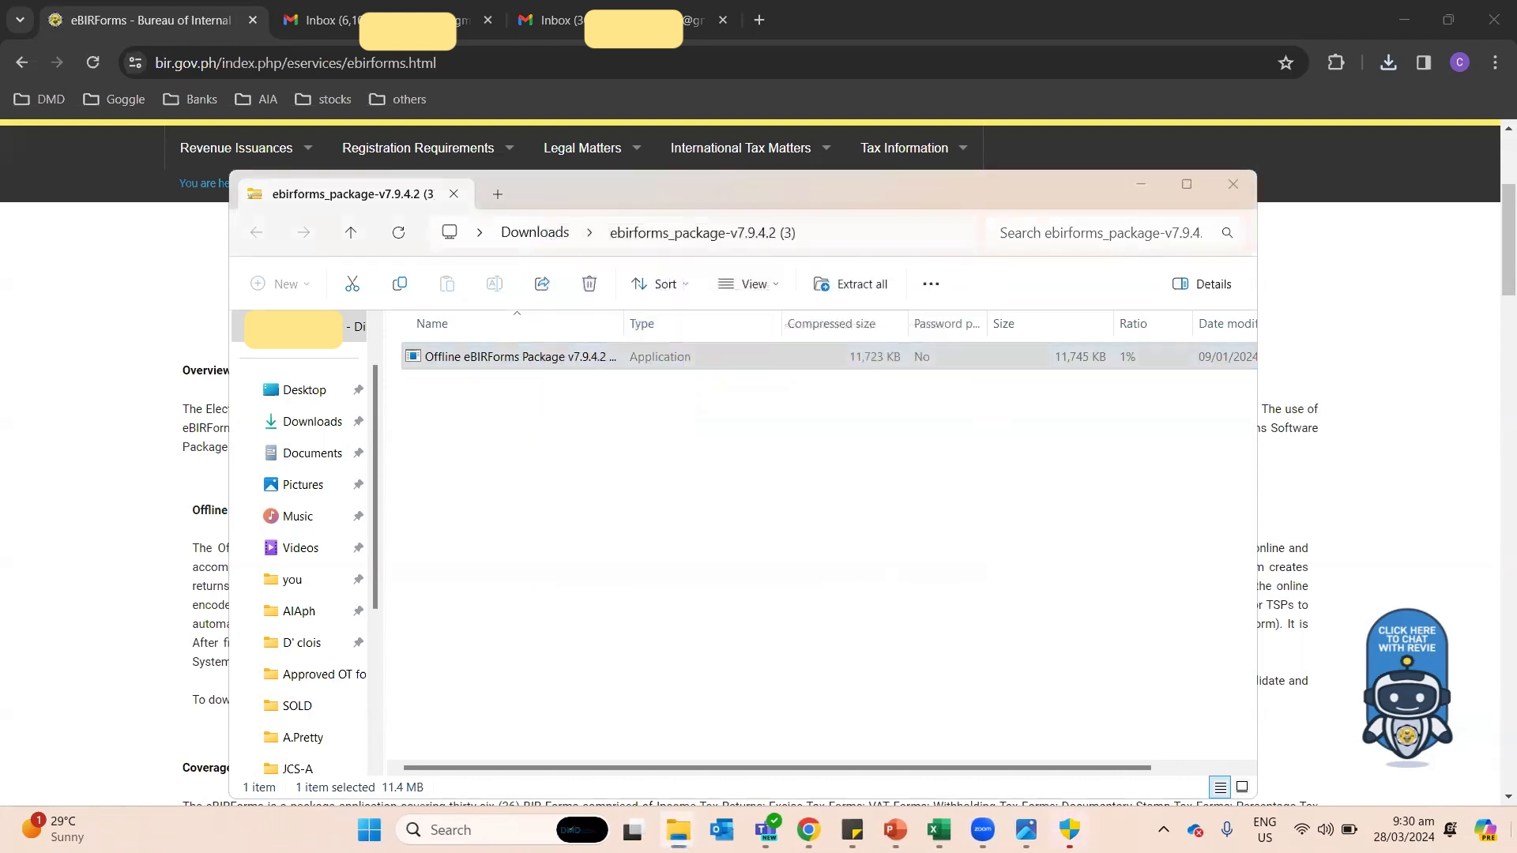
key("super+d")
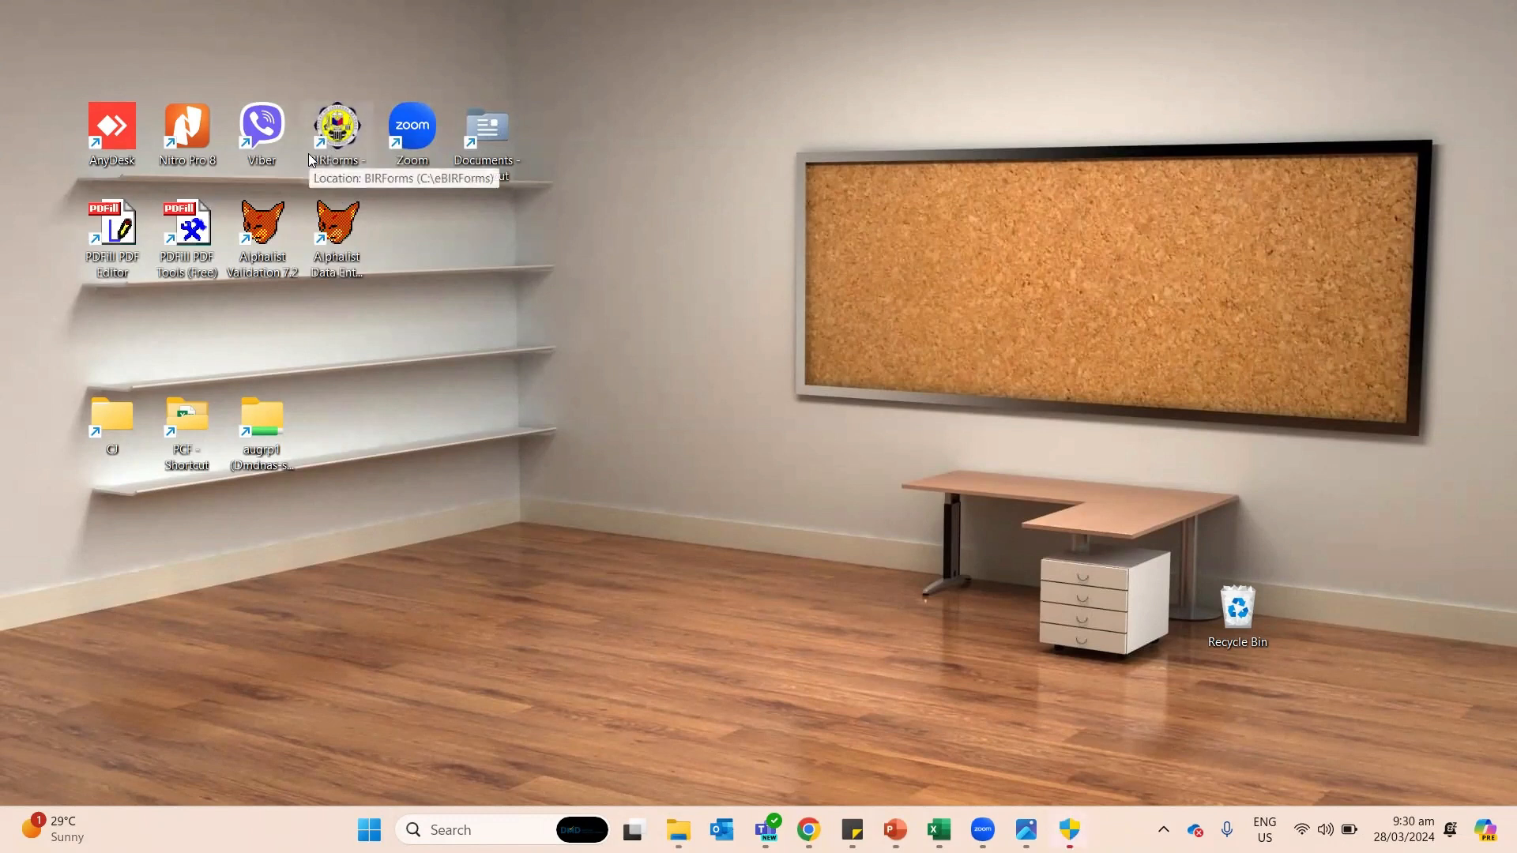
Step: Launch eBIRForms from the BIRForms desktop shortcut and bring the ZZ.permafiles Explorer window forward
double_click(333, 146)
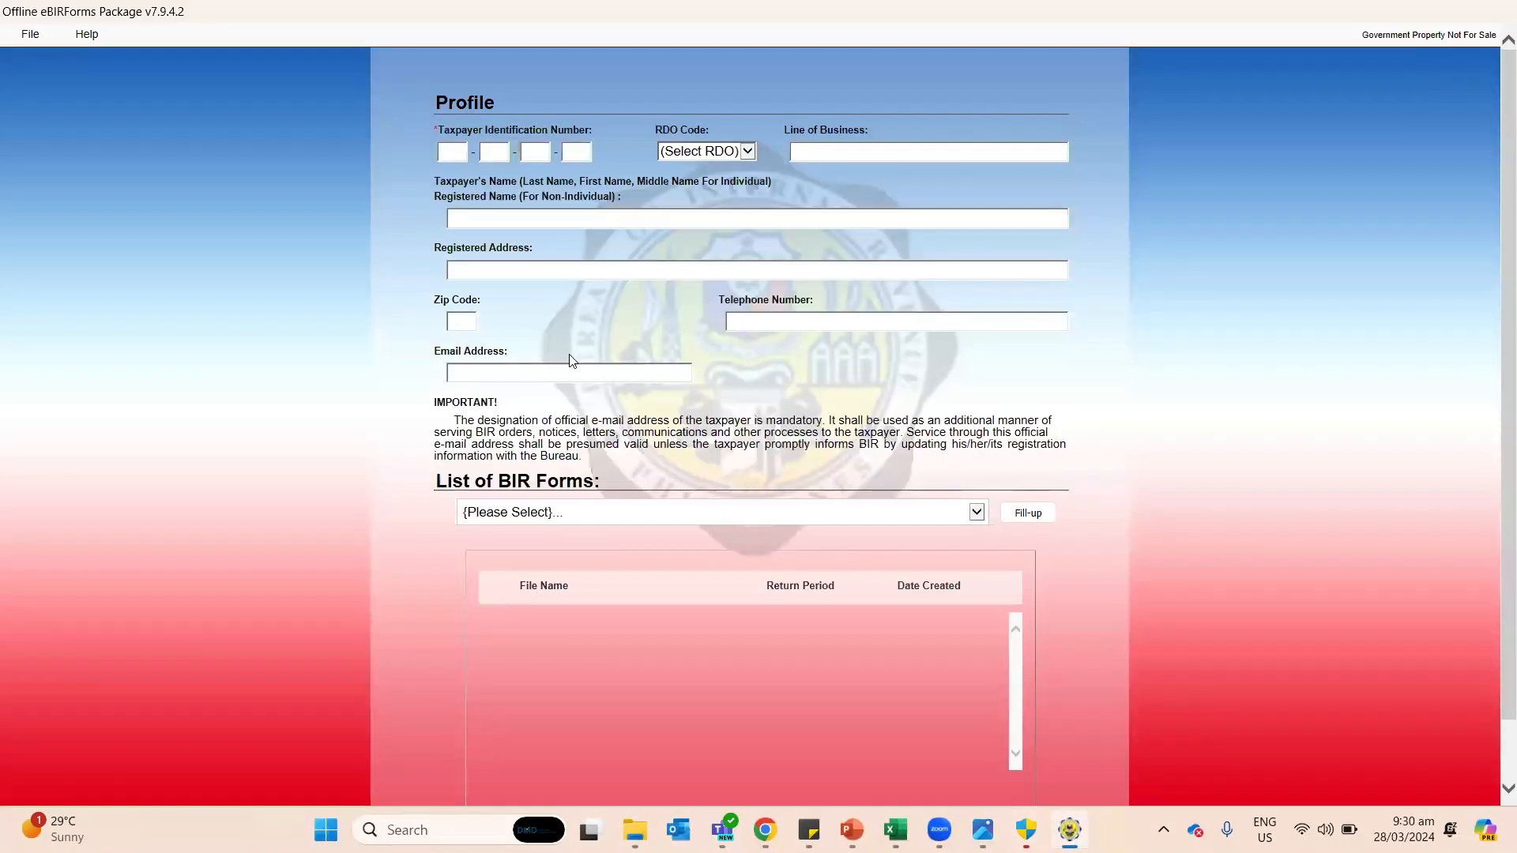
left_click(638, 828)
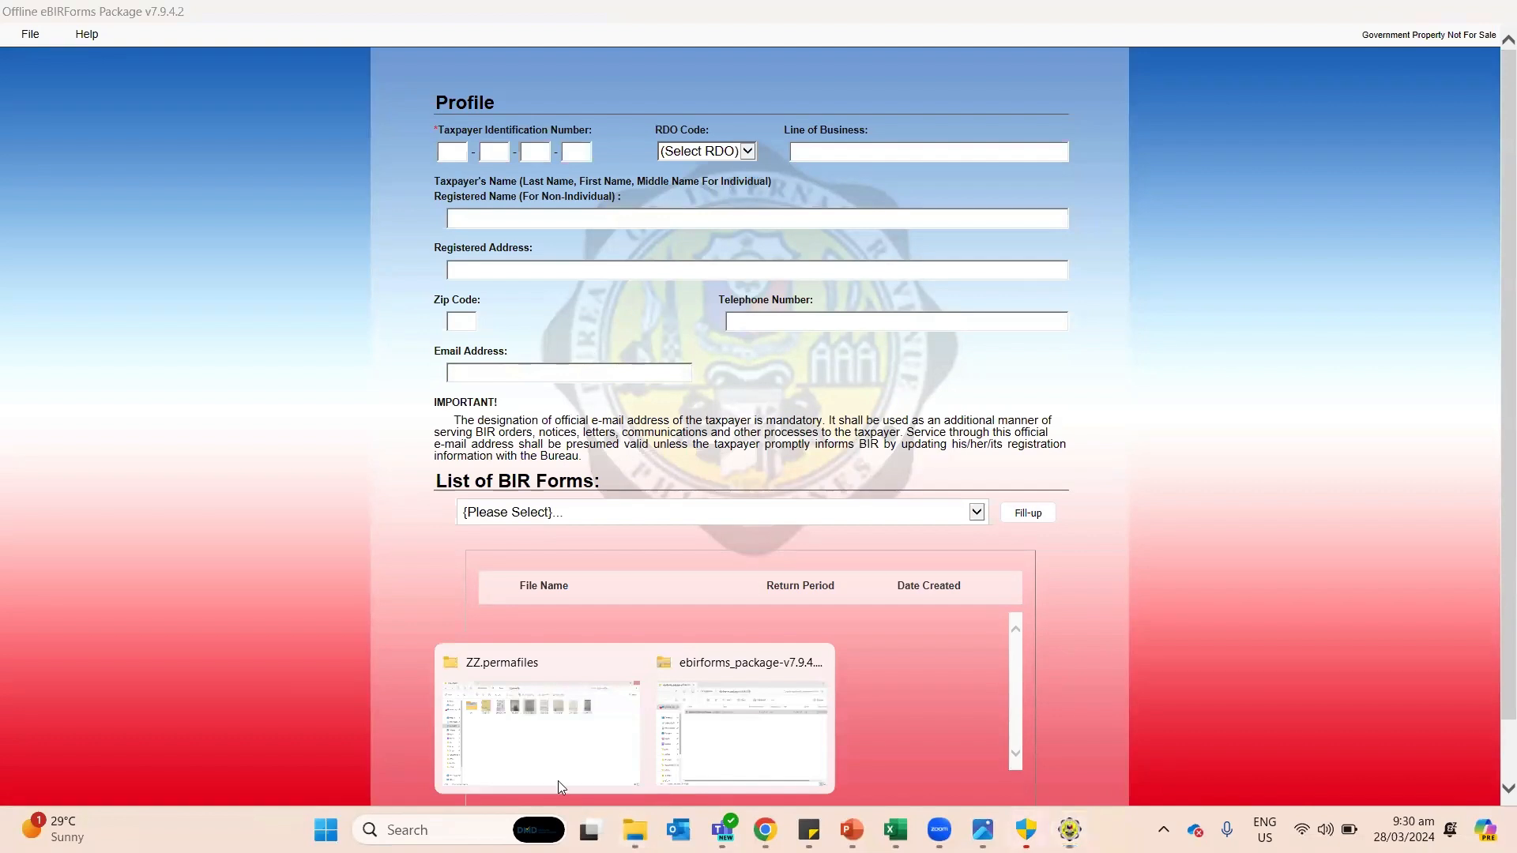
left_click(556, 730)
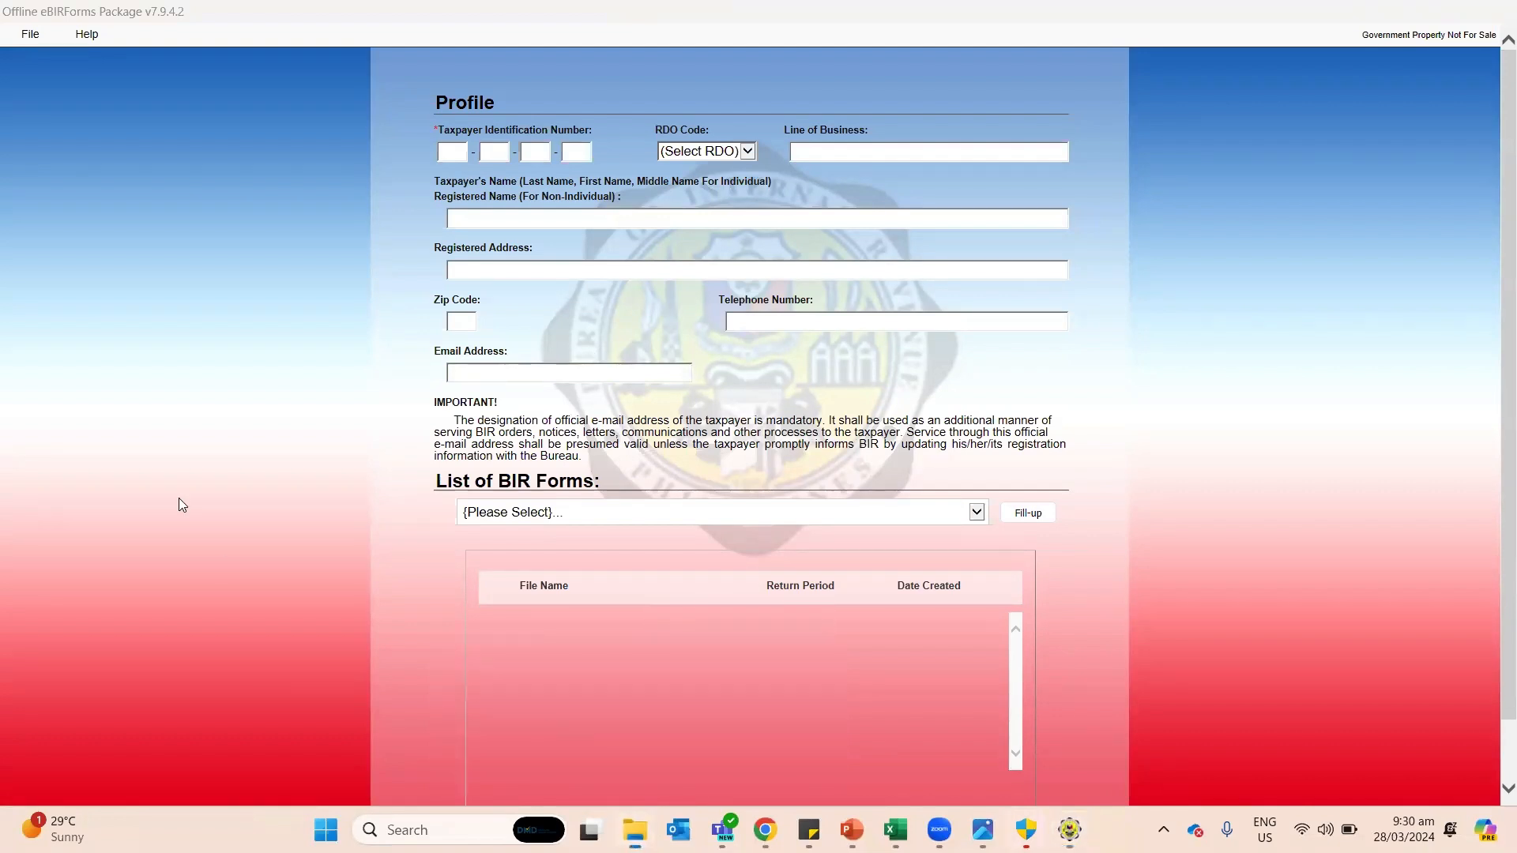
scroll(79, 624, "down", 3)
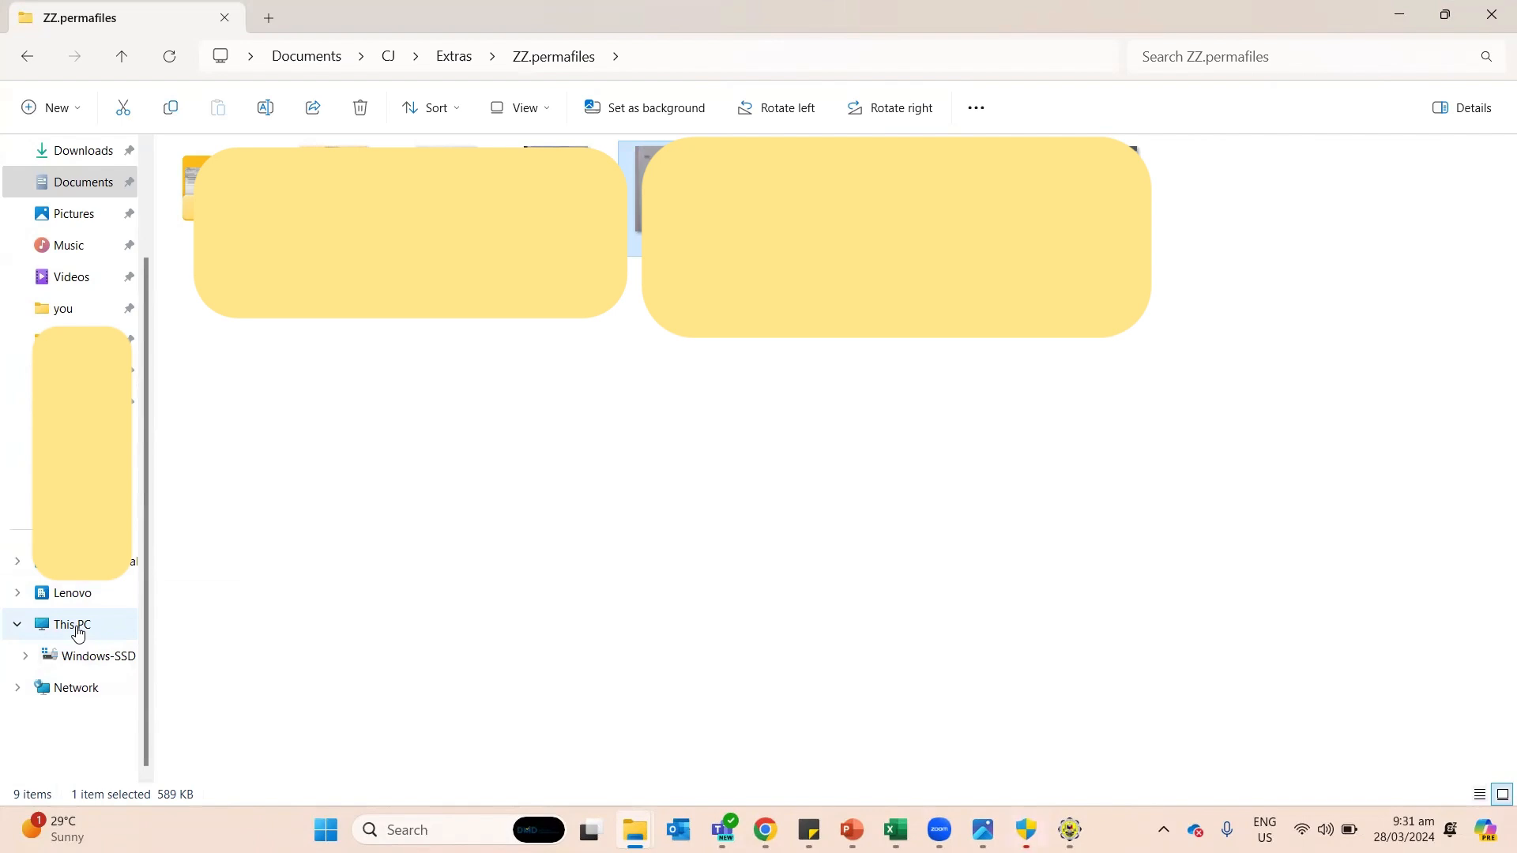
Step: Browse to the C:\eBIRForms folder through This PC and Windows-SSD (C:)
left_click(78, 632)
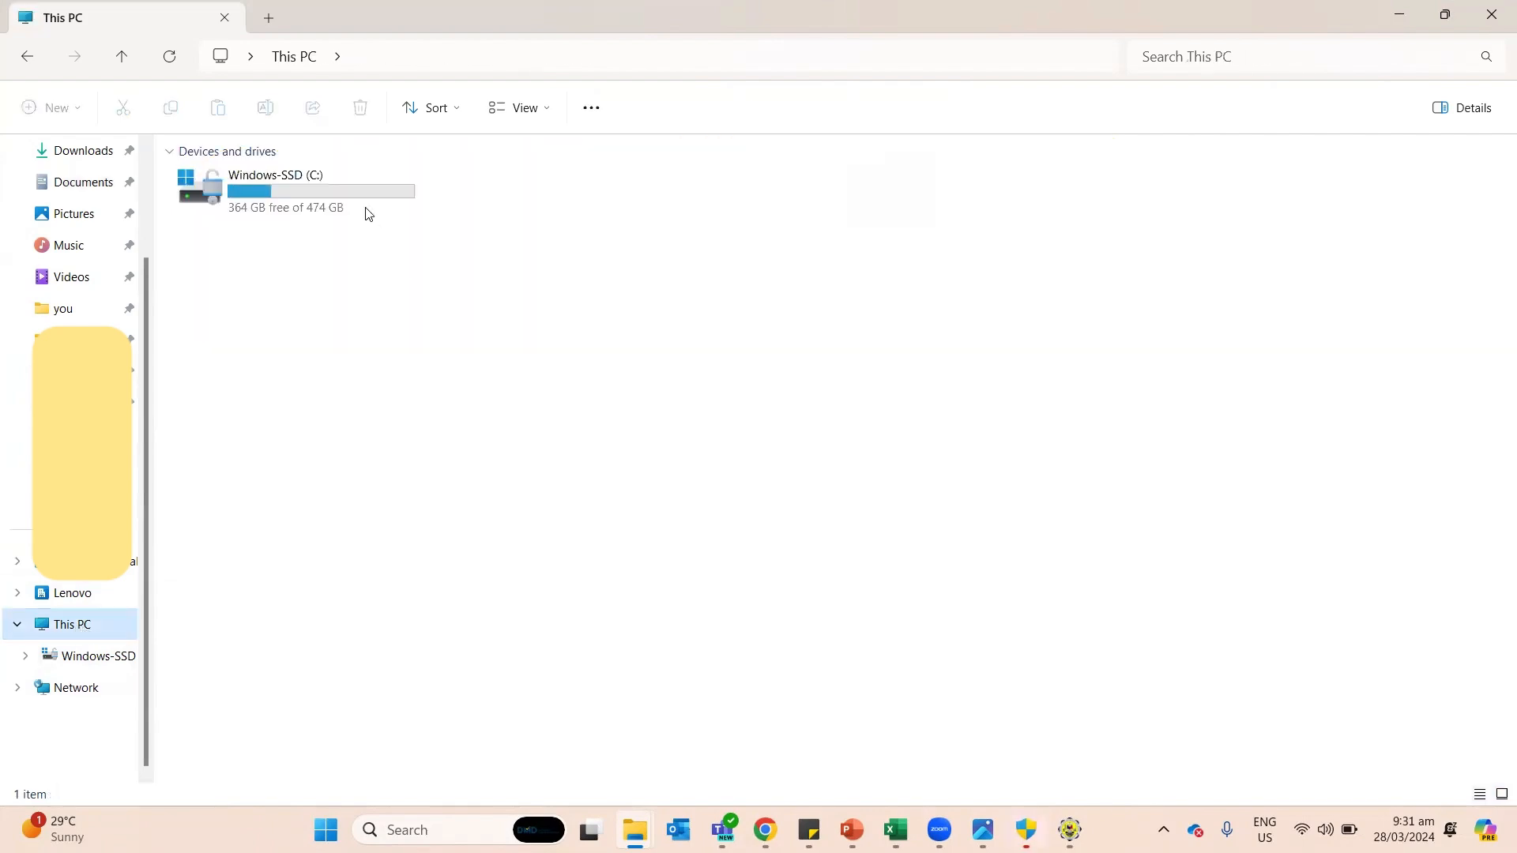
double_click(345, 190)
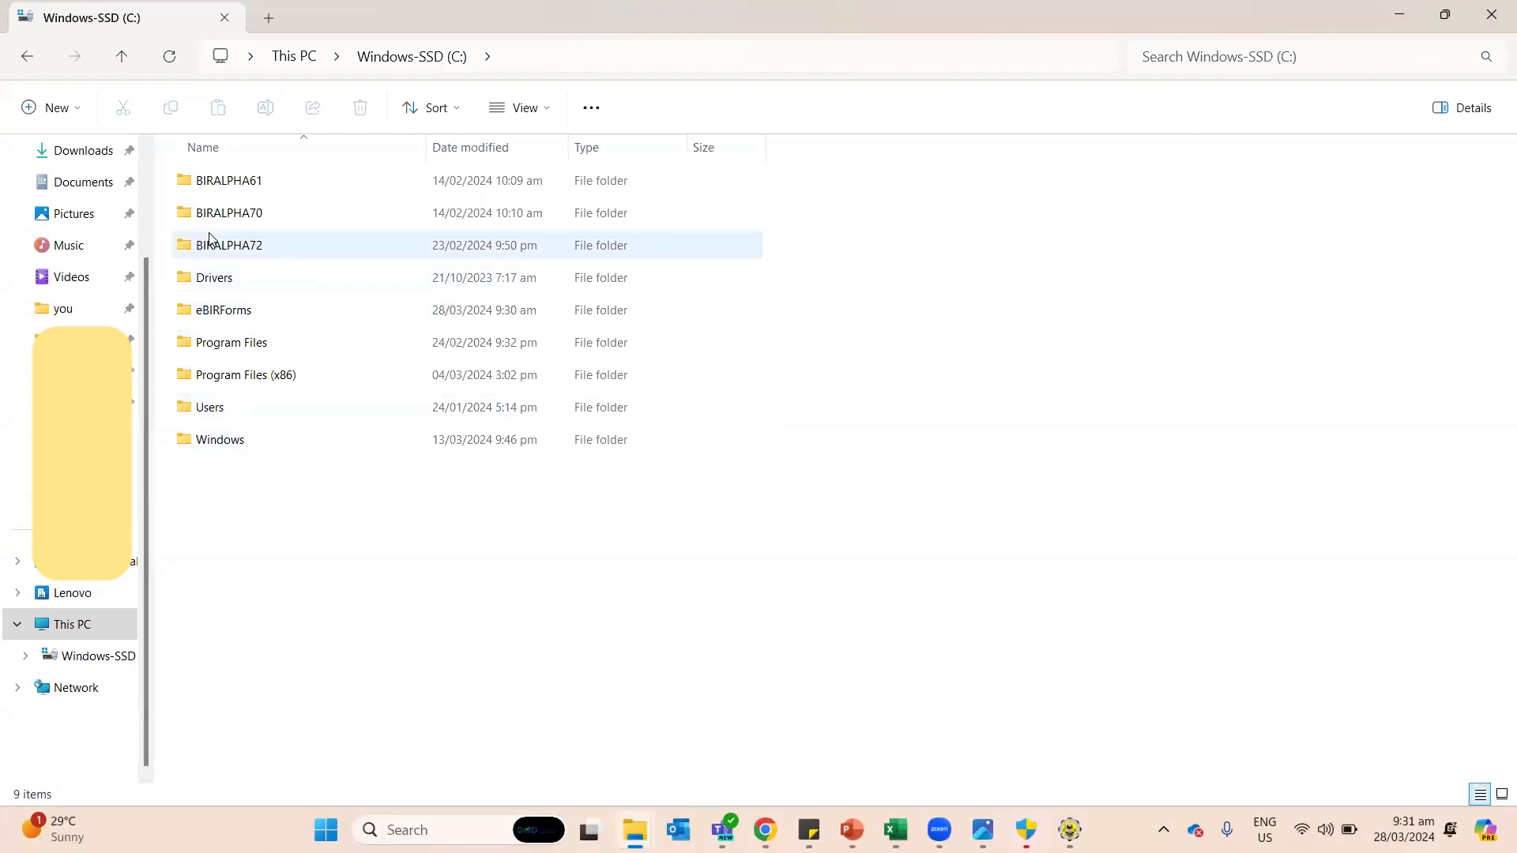
left_click(263, 313)
double_click(263, 308)
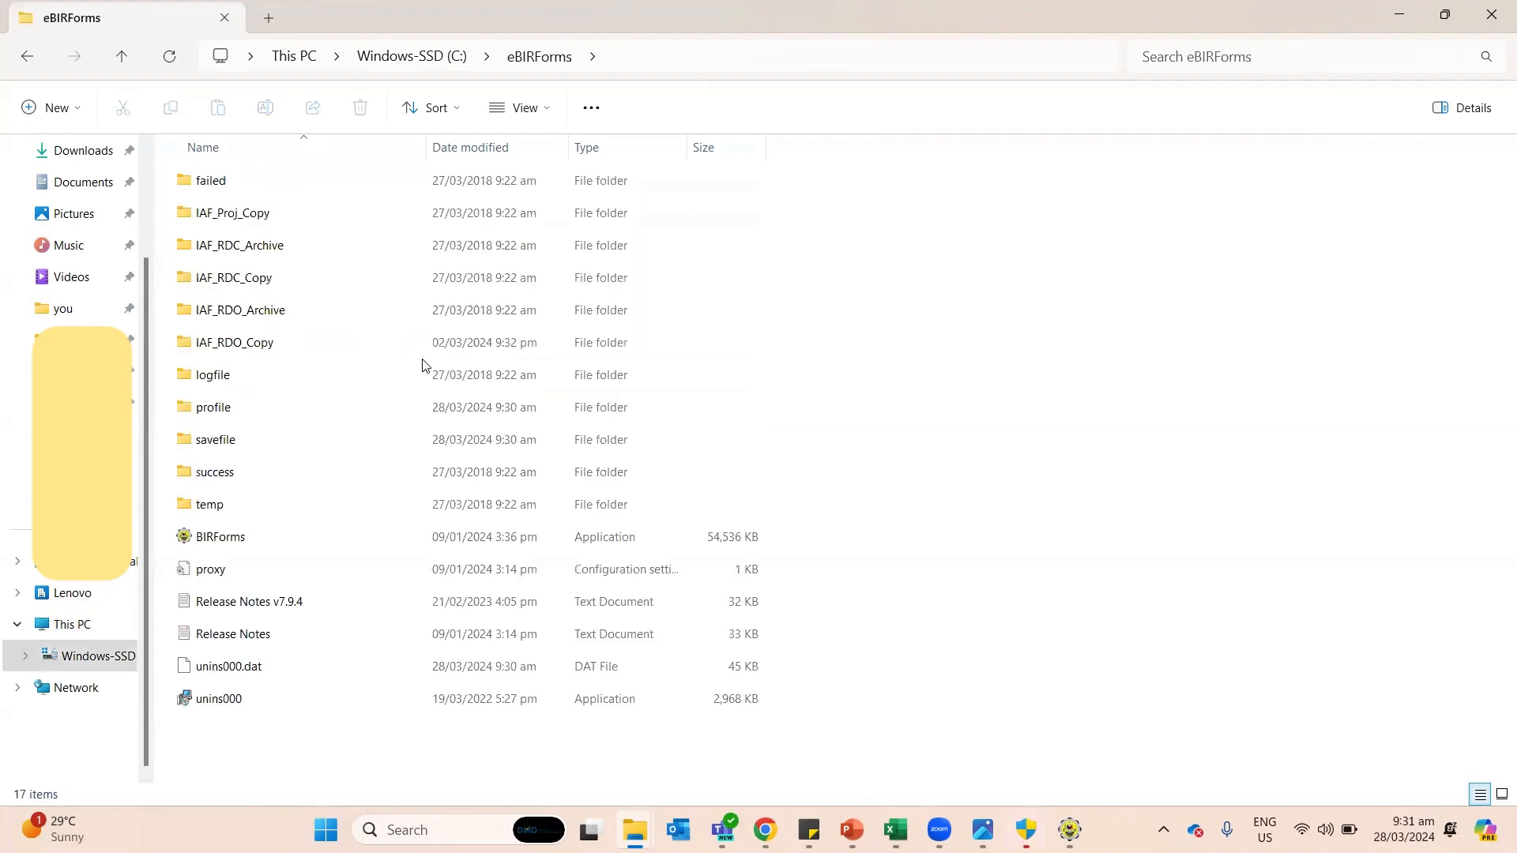
Step: Create a 'BIRForms - Shortcut' from the BIRForms application and show the desktop
left_click(319, 539)
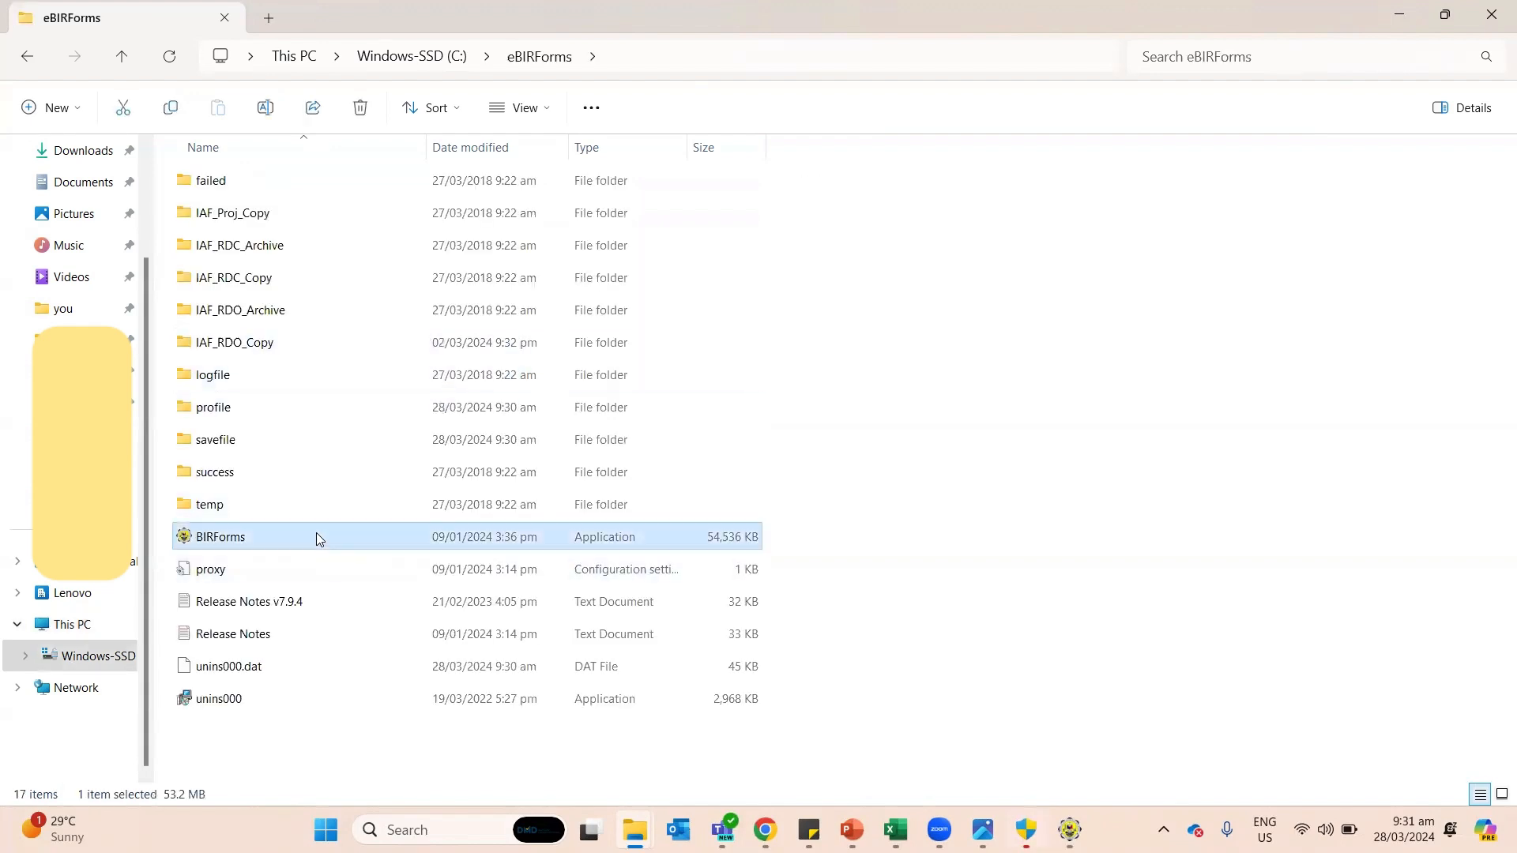
right_click(316, 537)
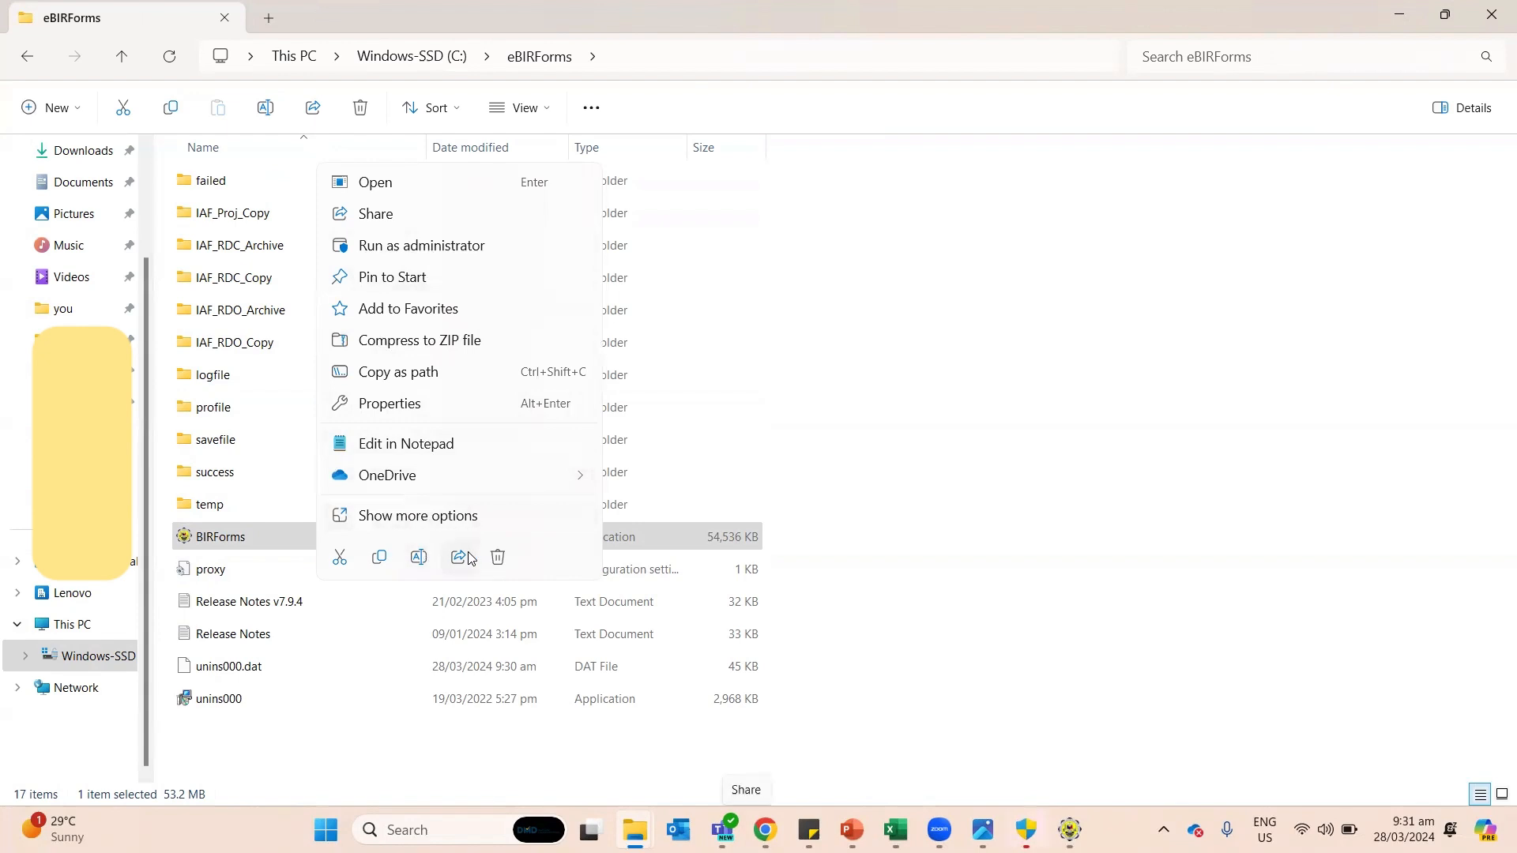
left_click(462, 518)
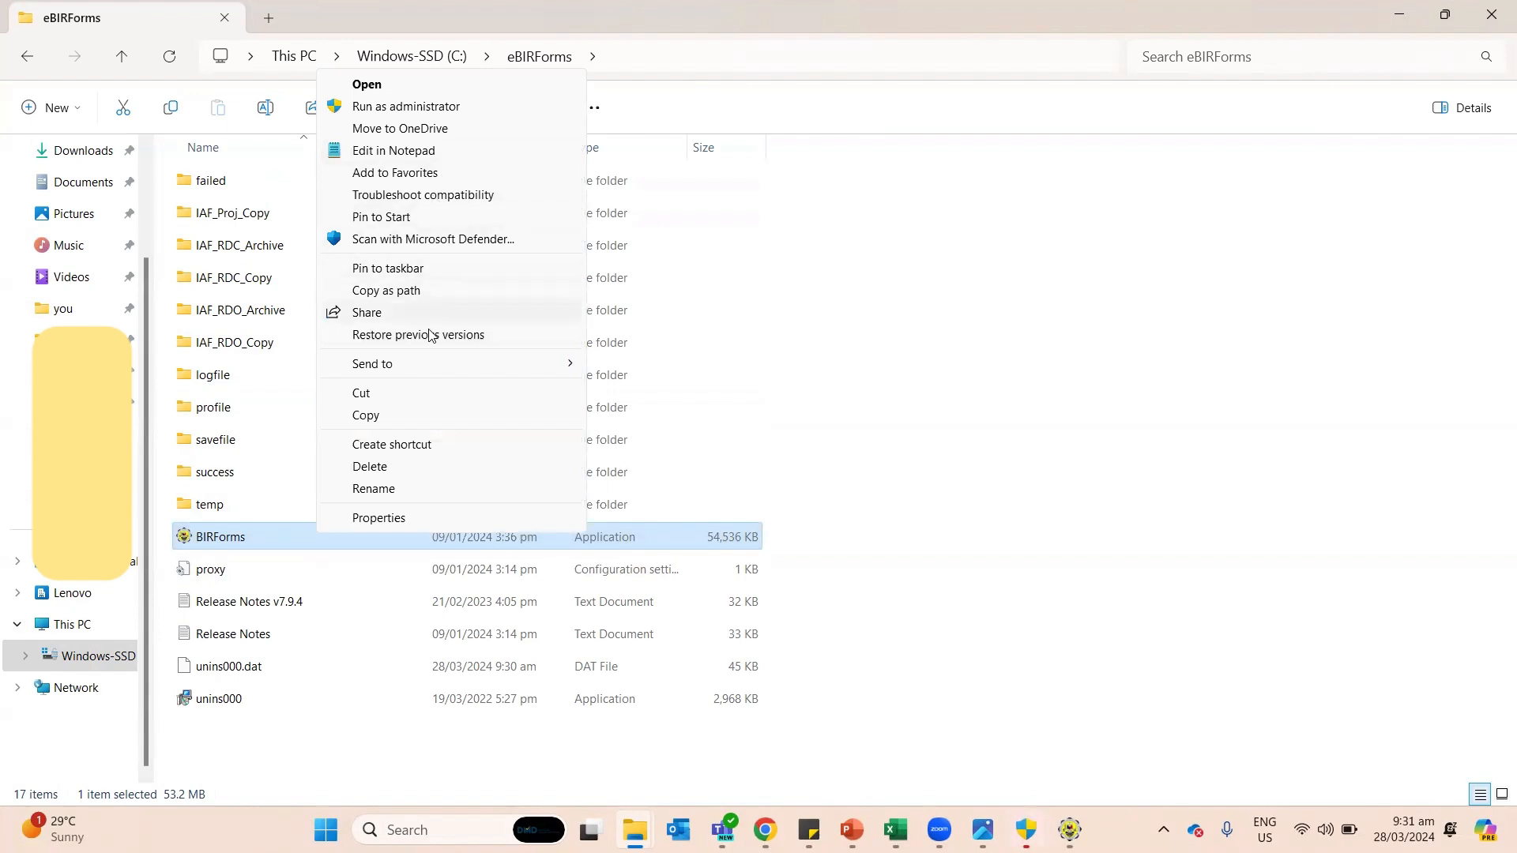
left_click(419, 449)
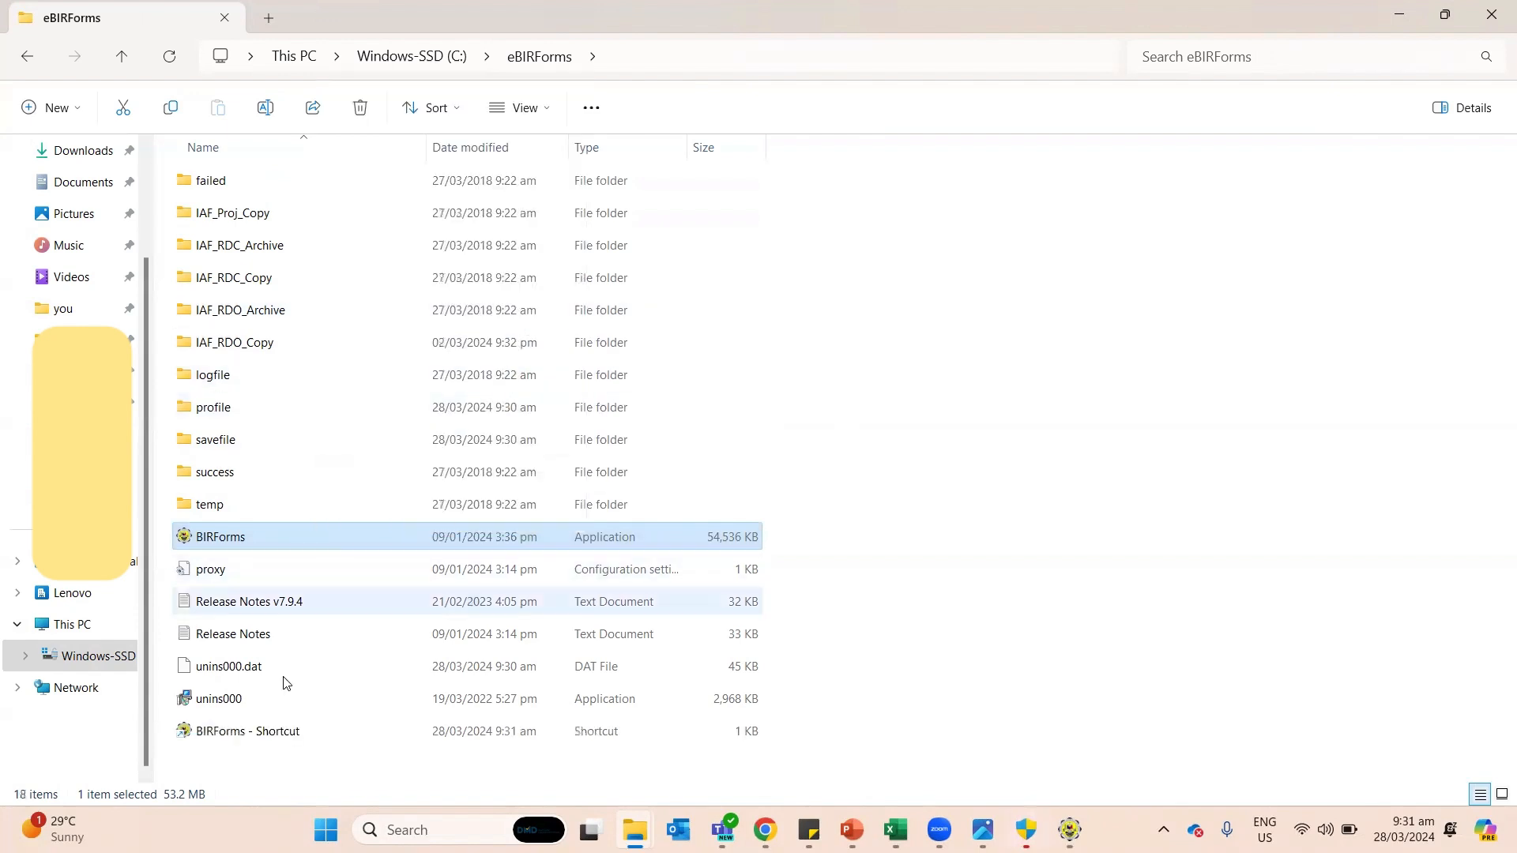
left_click(286, 740)
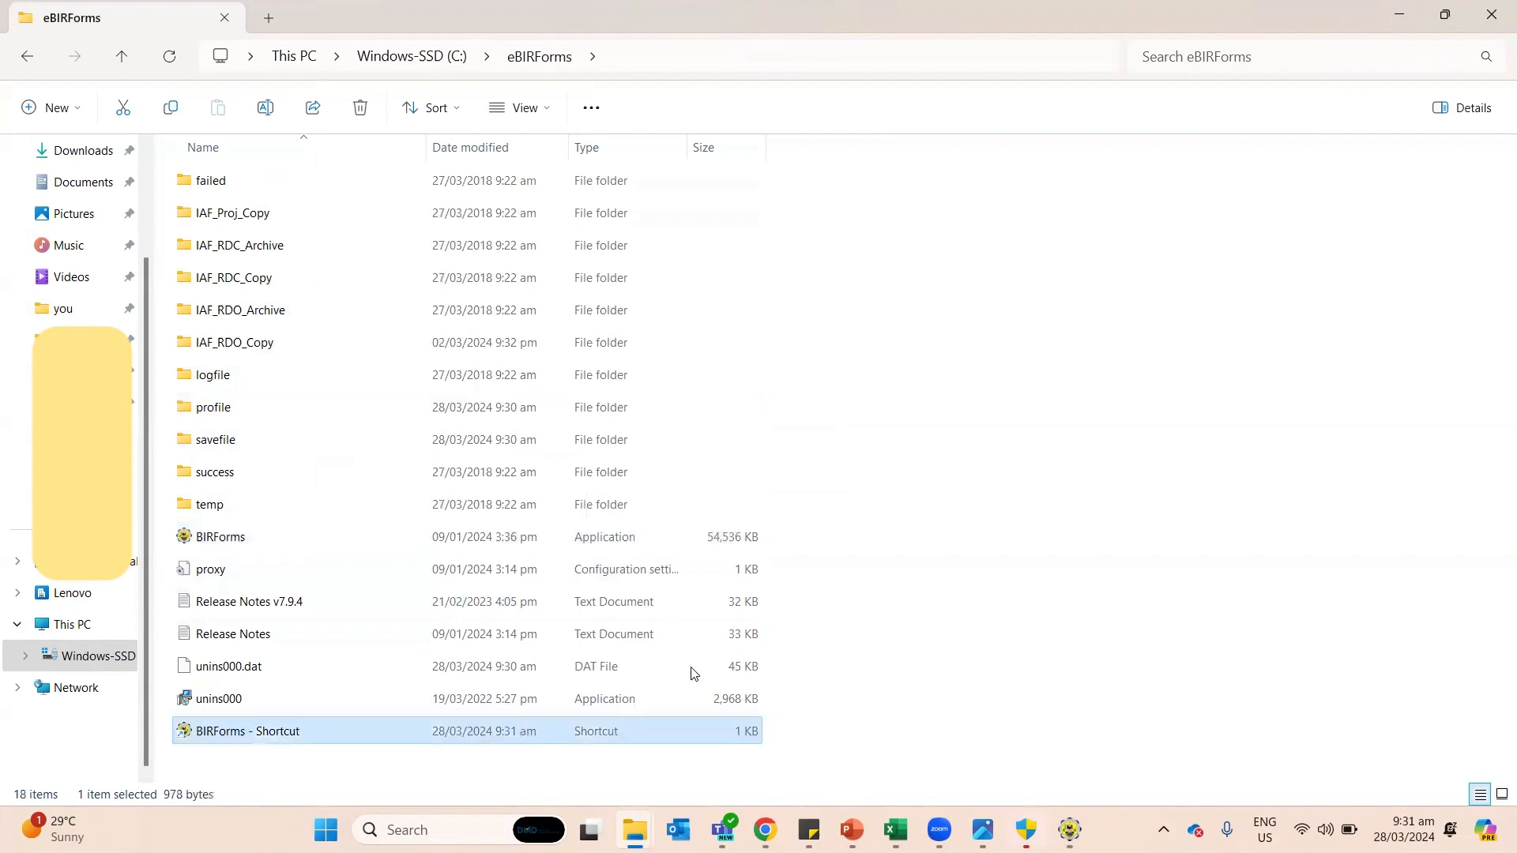
left_click(1514, 834)
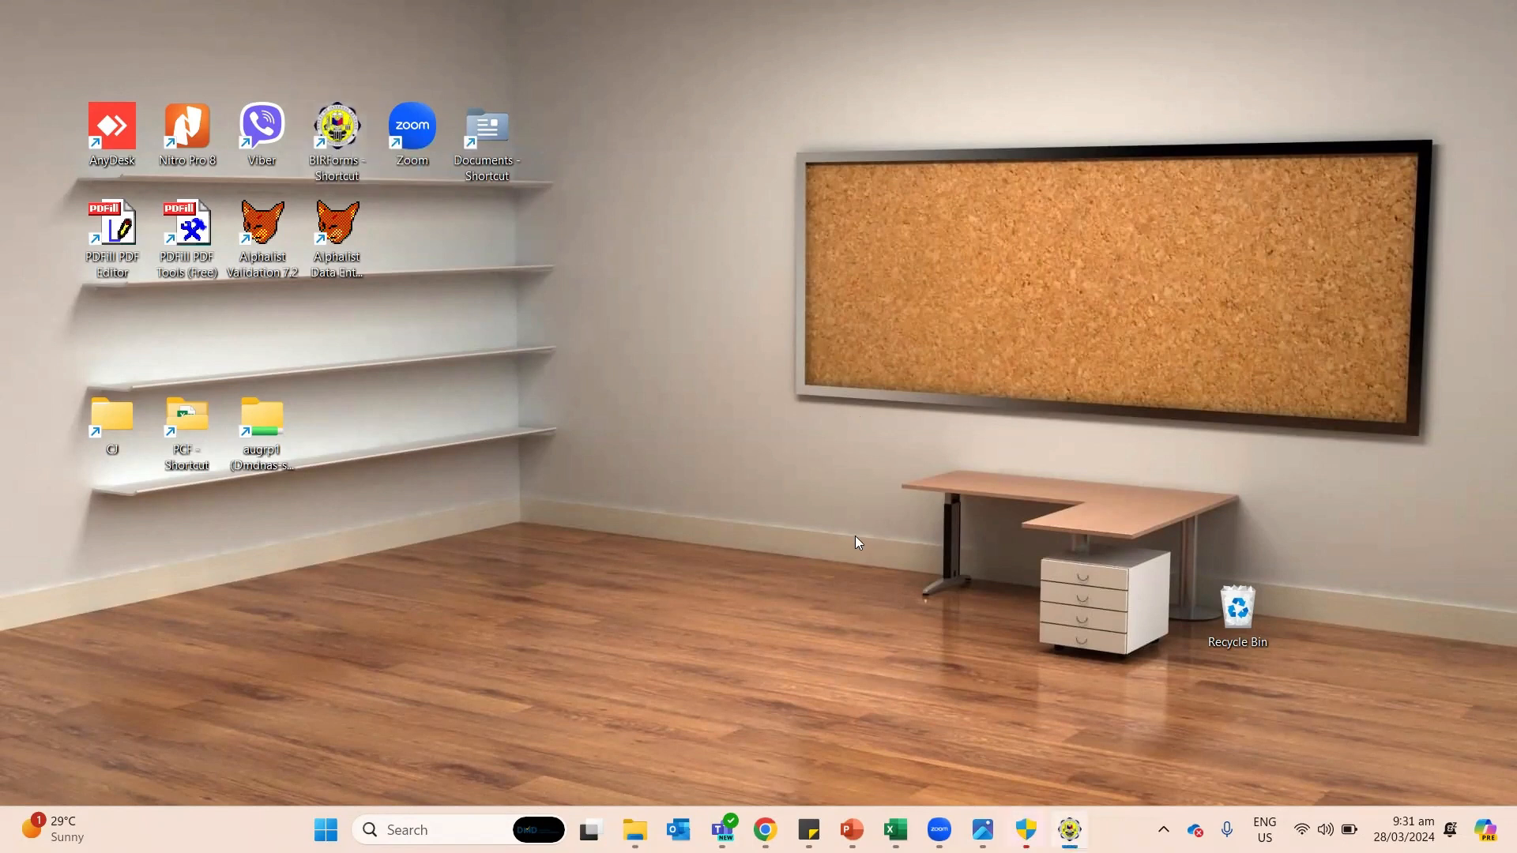
Step: Check the package version v7.9.4.2 on the BIR web page, then return to eBIRForms
left_click(1068, 829)
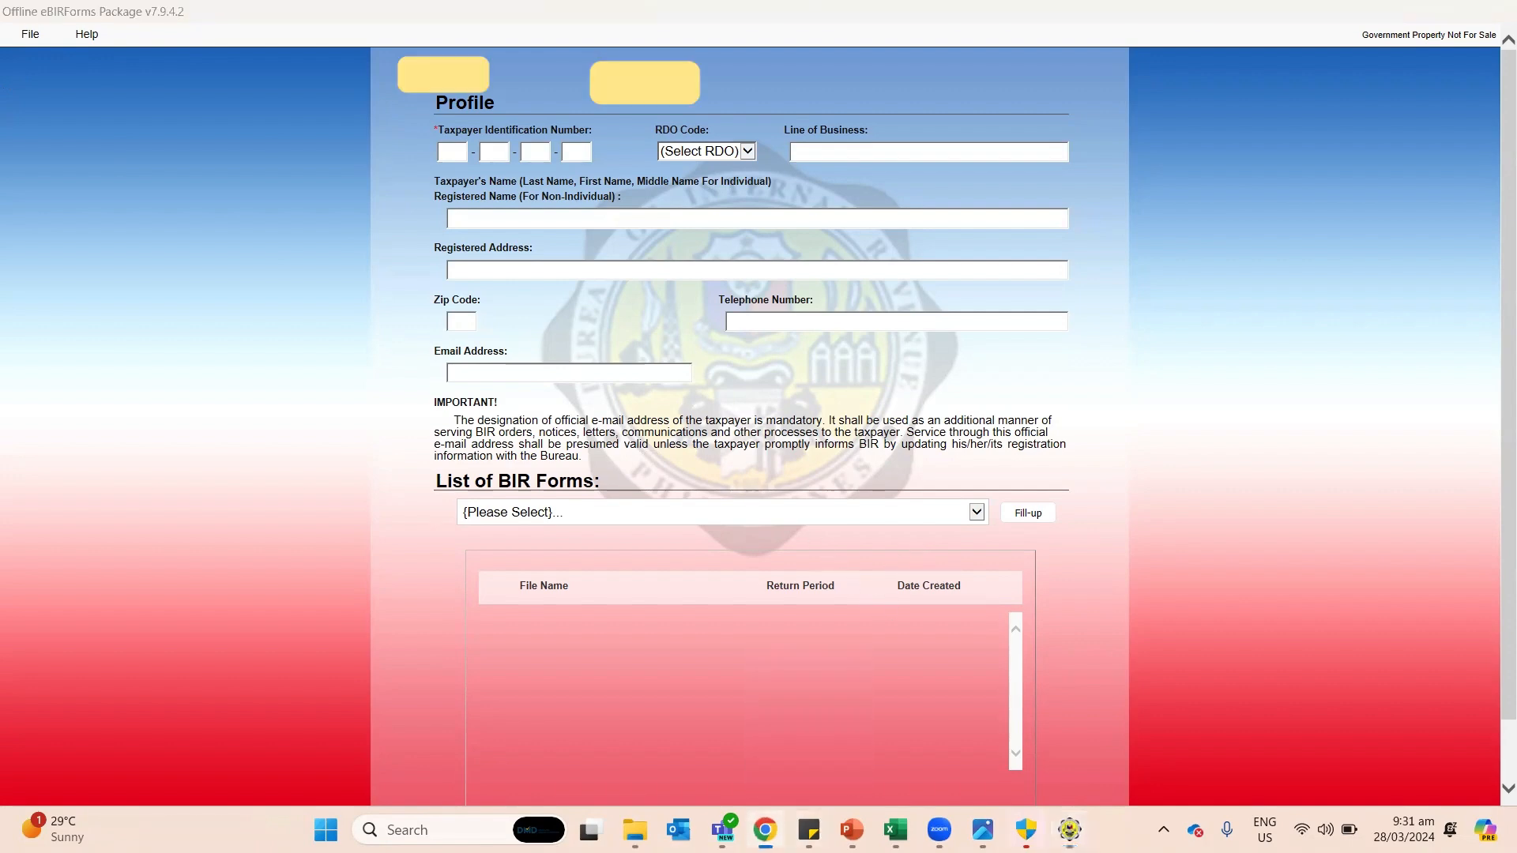
left_click(764, 830)
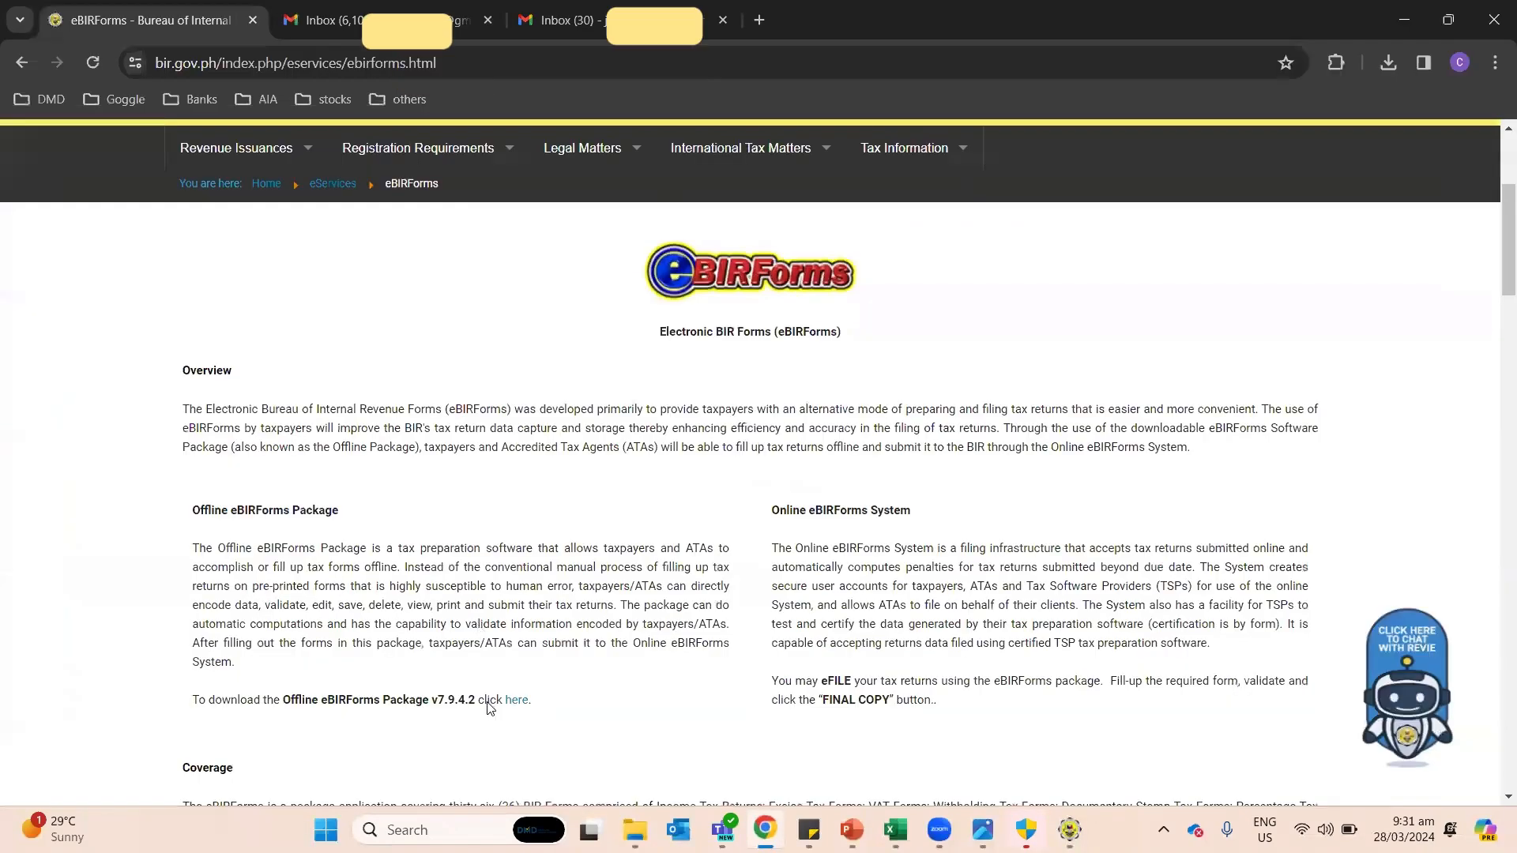
left_click_drag(431, 708, 471, 714)
key("alt+Tab")
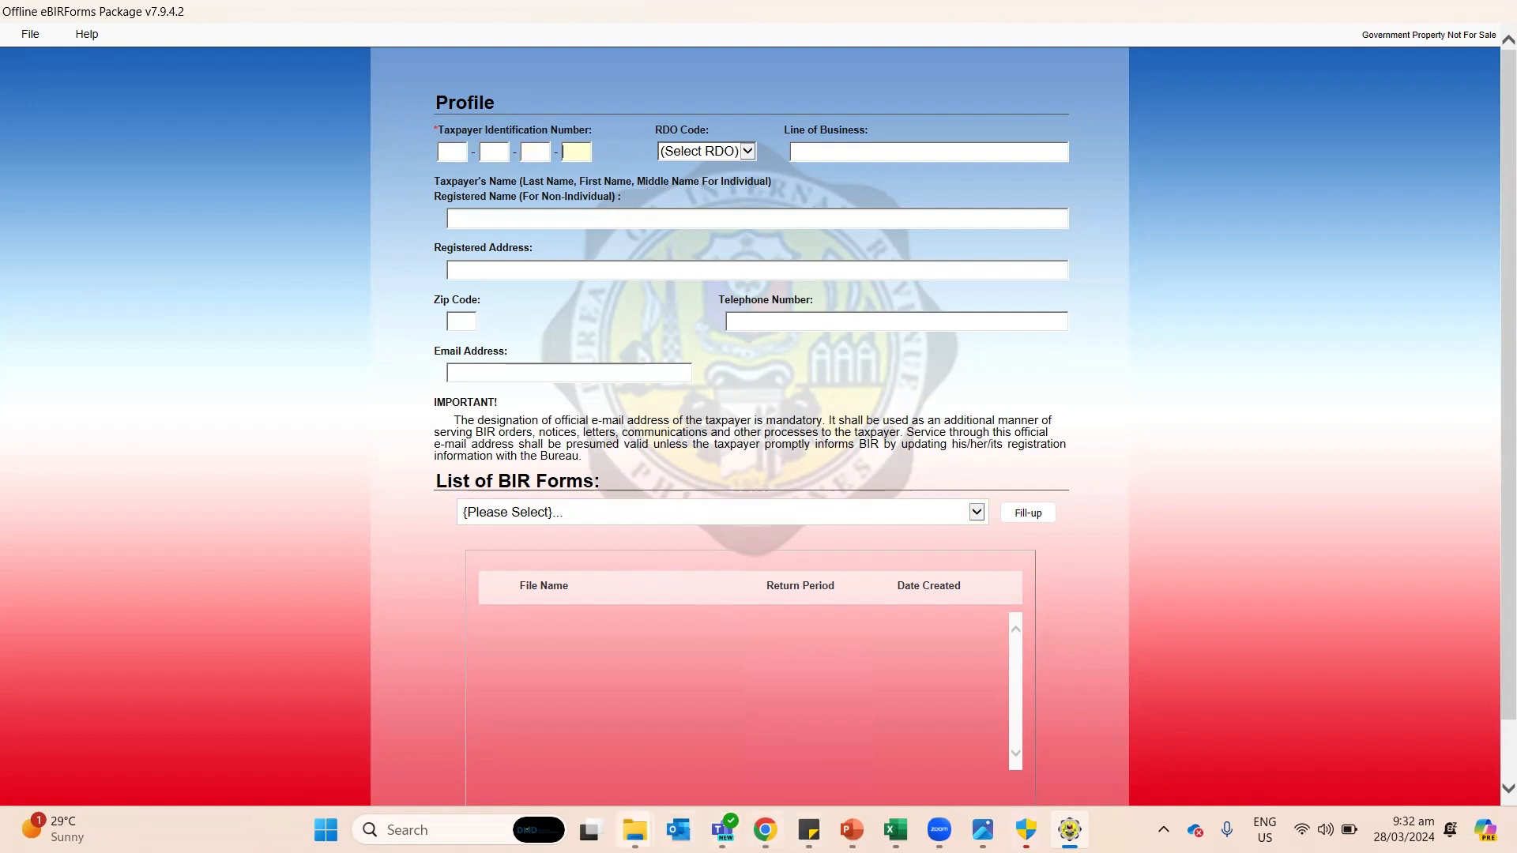
Step: Dismiss the 'Please provide a valid TIN' warning and bring up the Documents folder in File Explorer
left_click(634, 829)
left_click(822, 485)
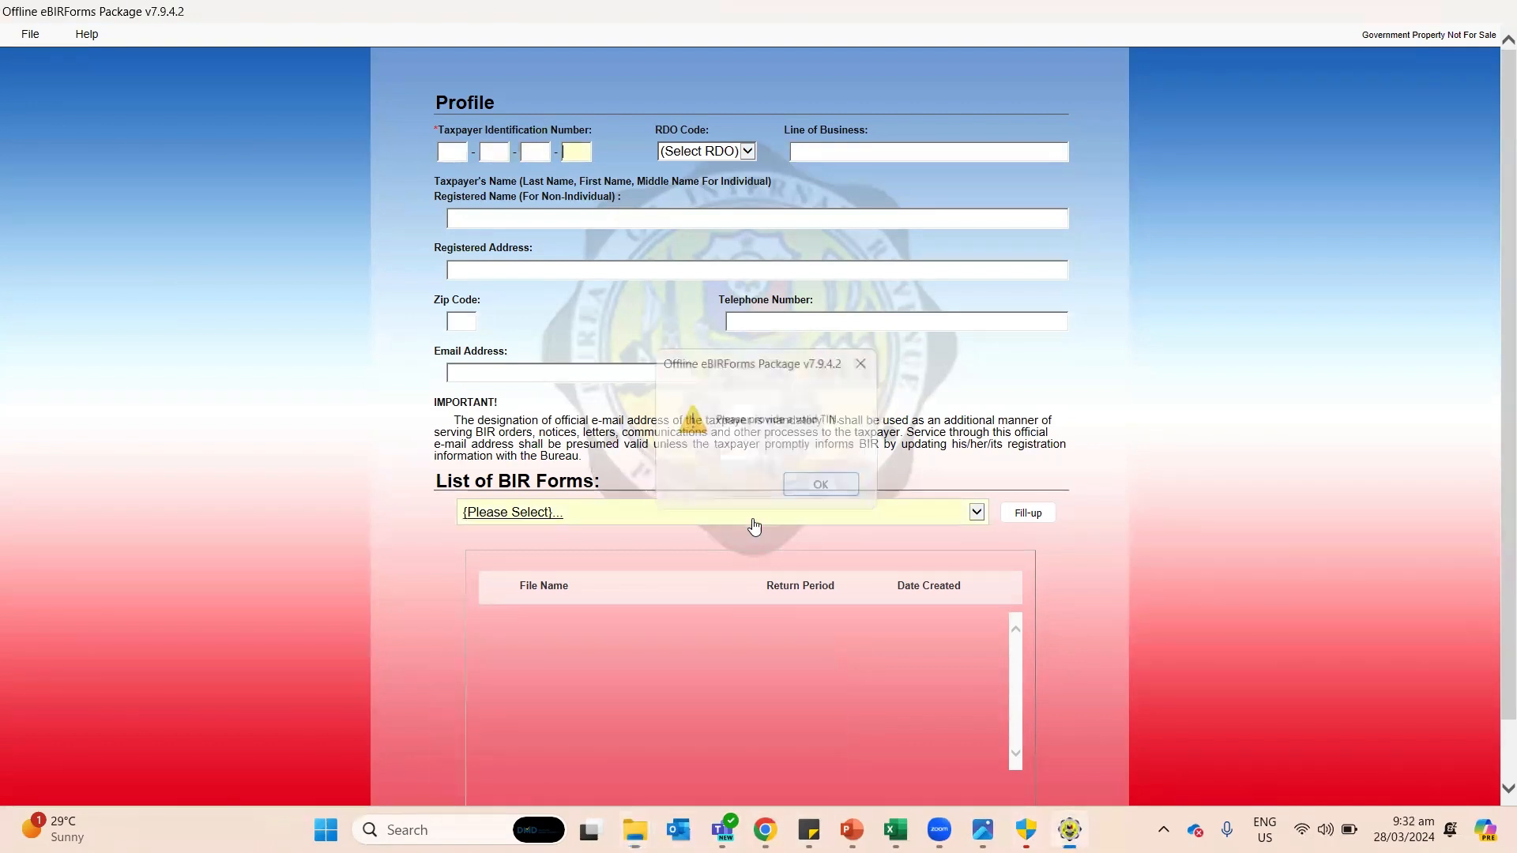
left_click(465, 145)
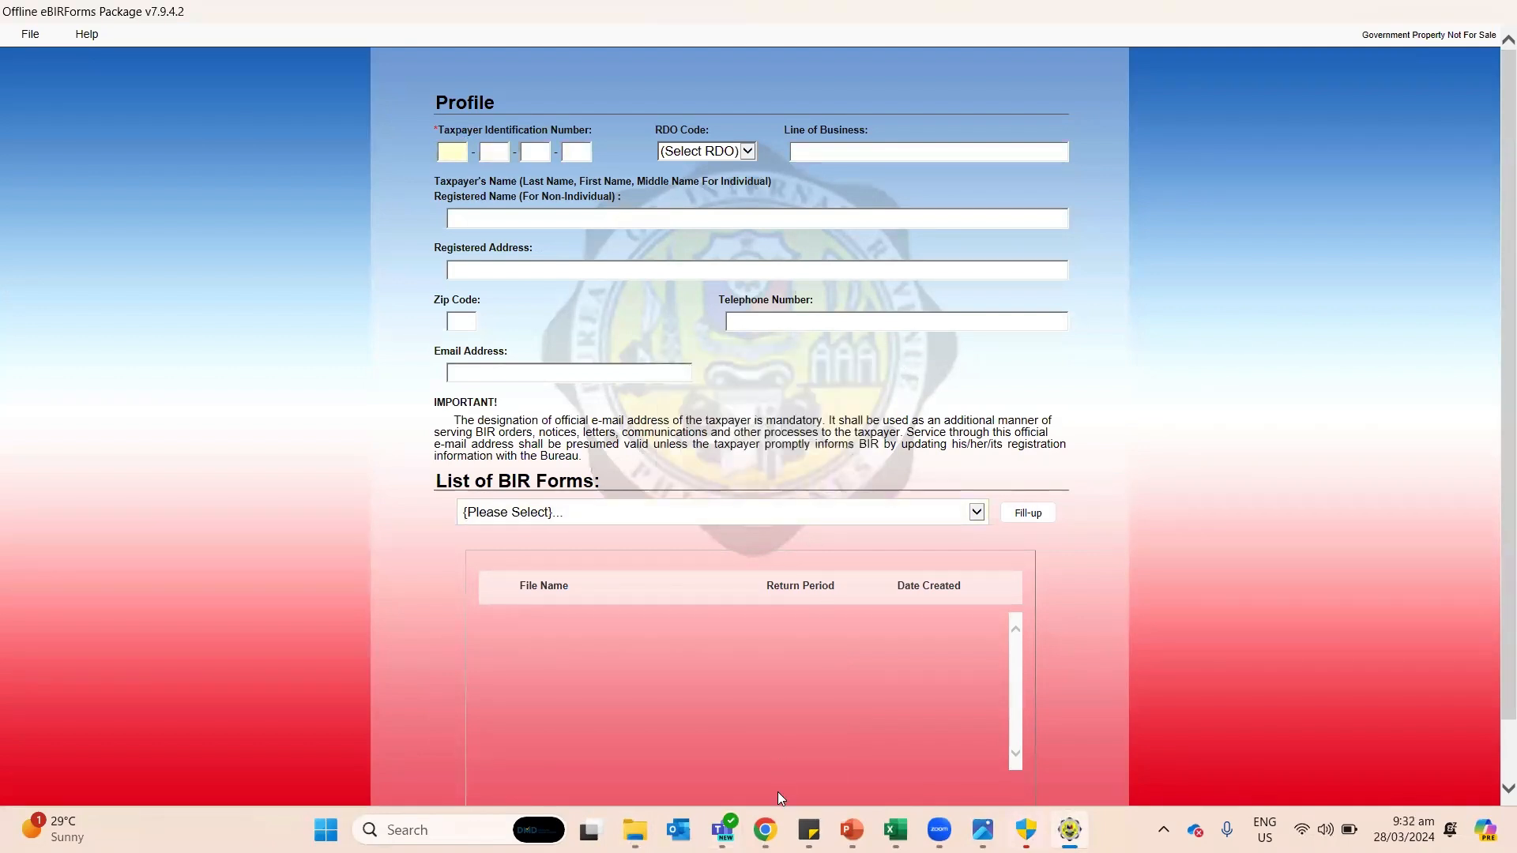
mouse_move(635, 829)
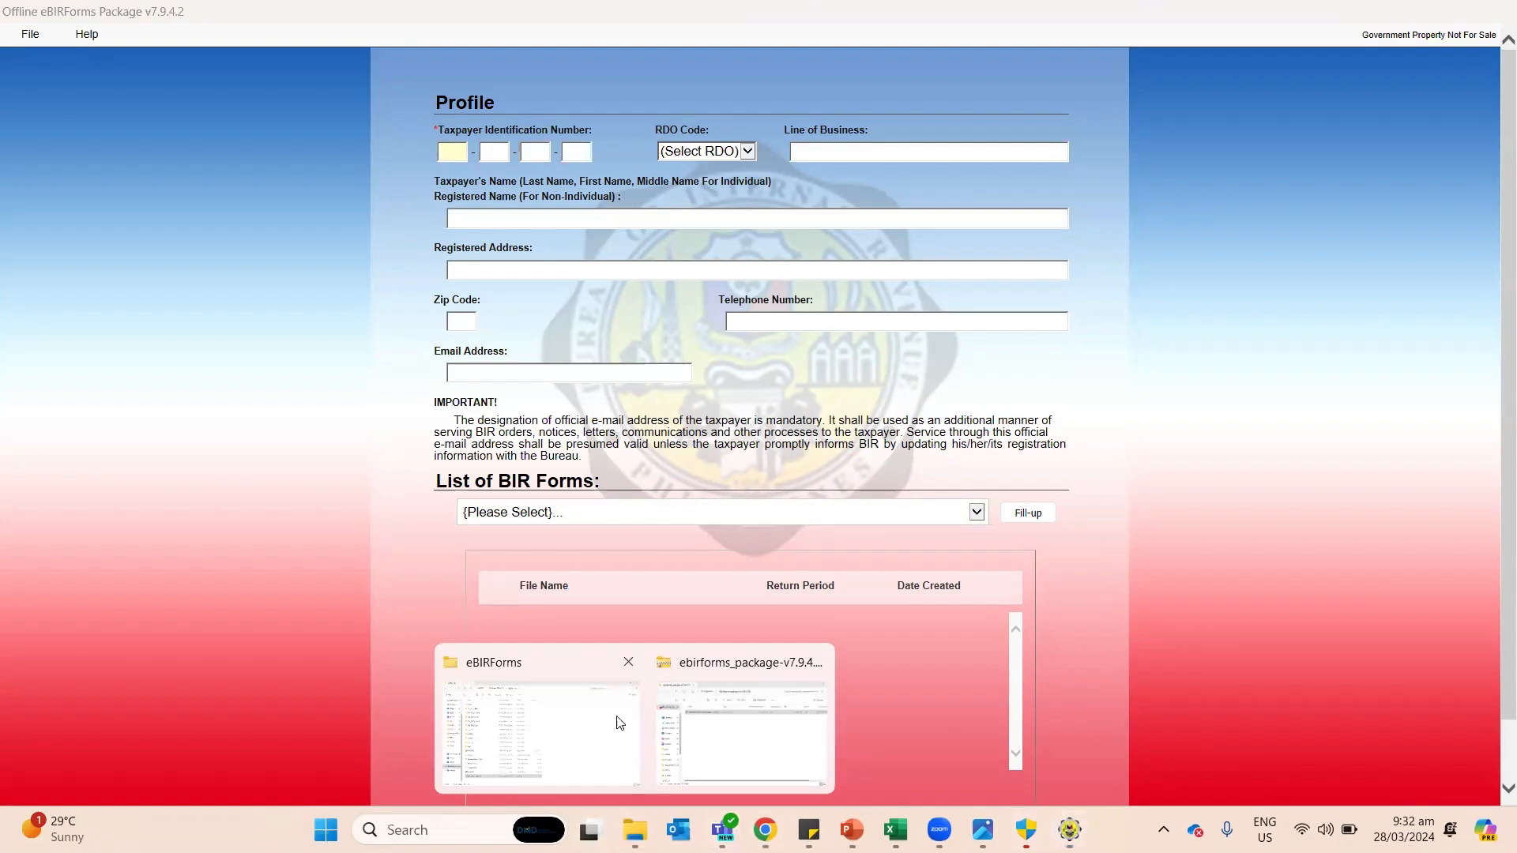
left_click(527, 707)
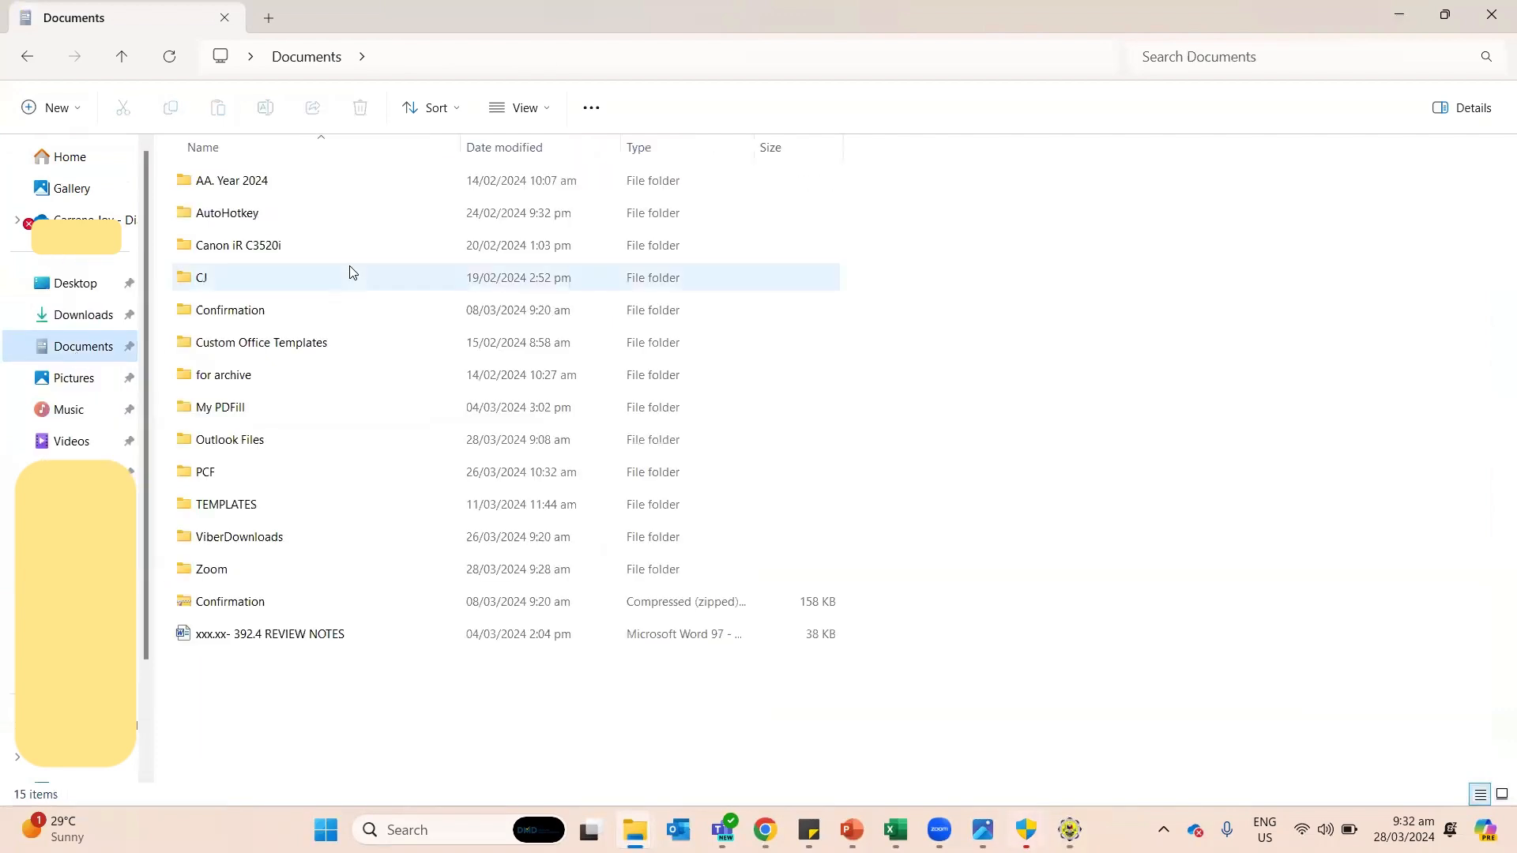
Step: Open JCSA COR.jpg in Photos, view the certificate header, then return to the eBIRForms Profile
mouse_move(809, 829)
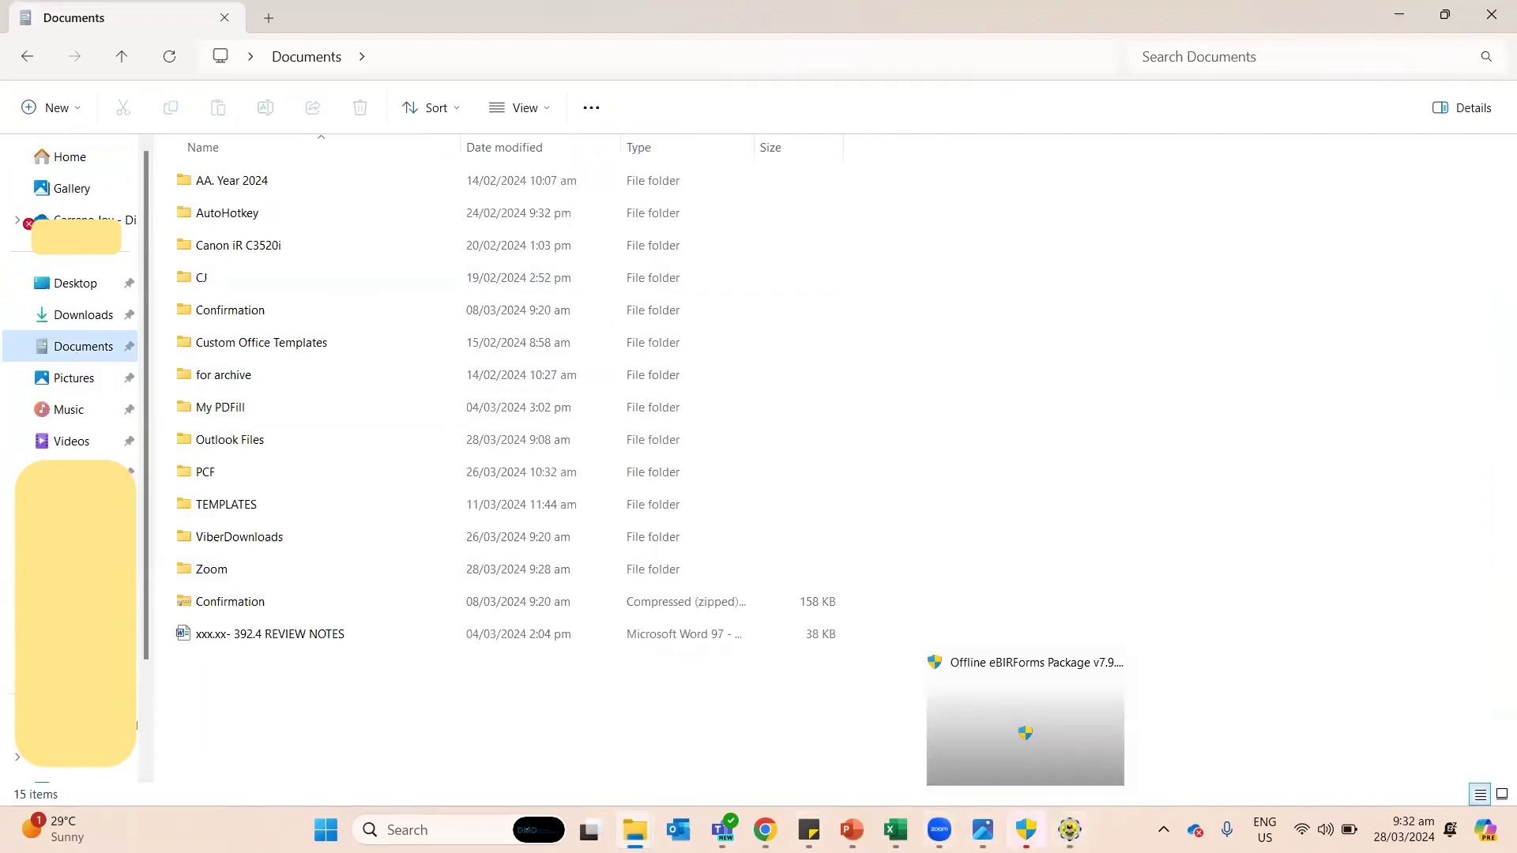
left_click(1025, 735)
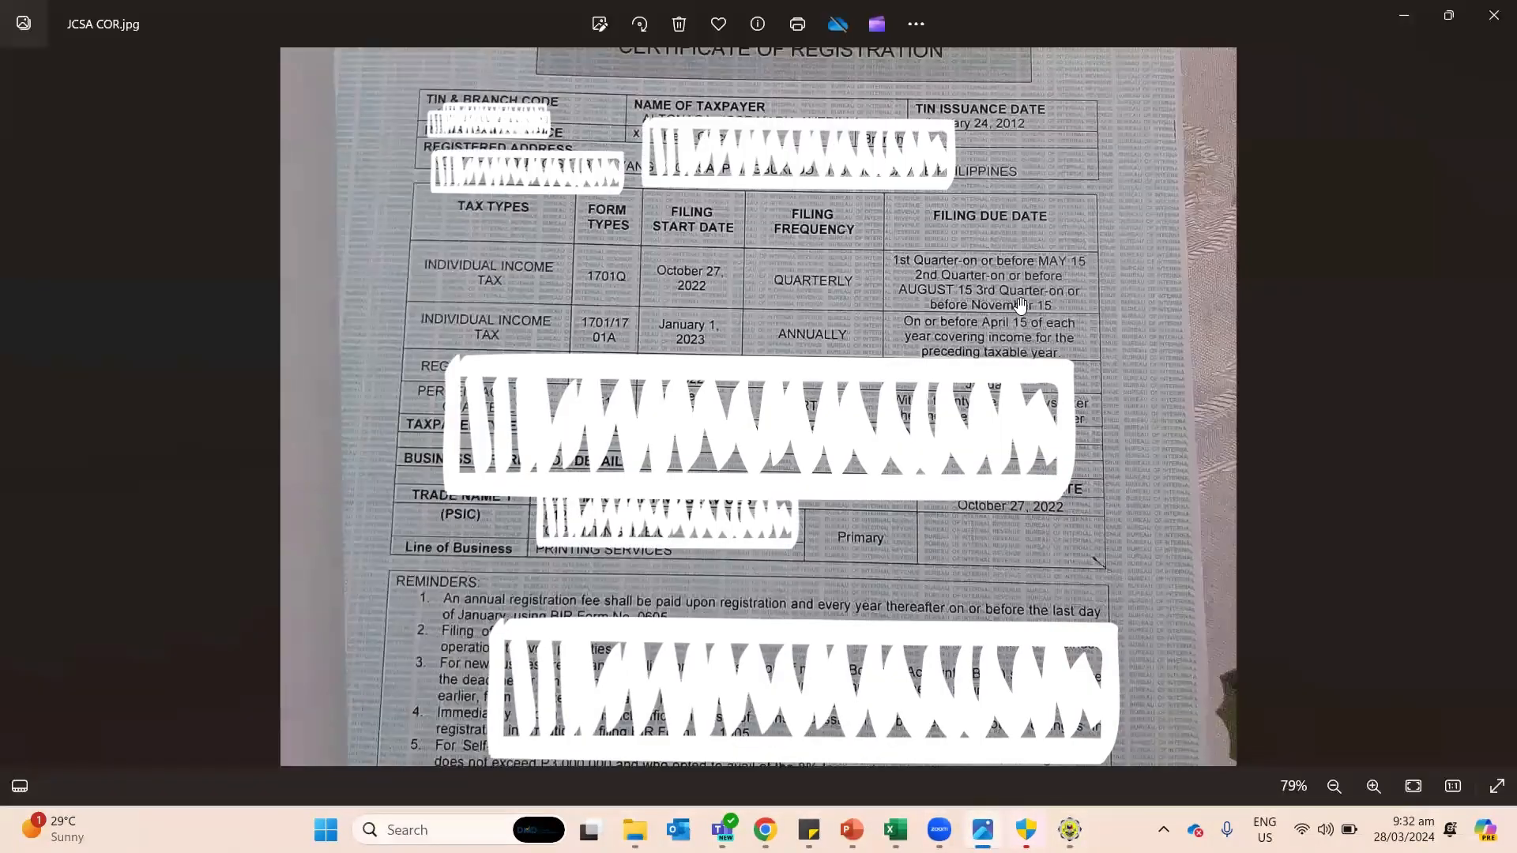
left_click_drag(1013, 355, 993, 561)
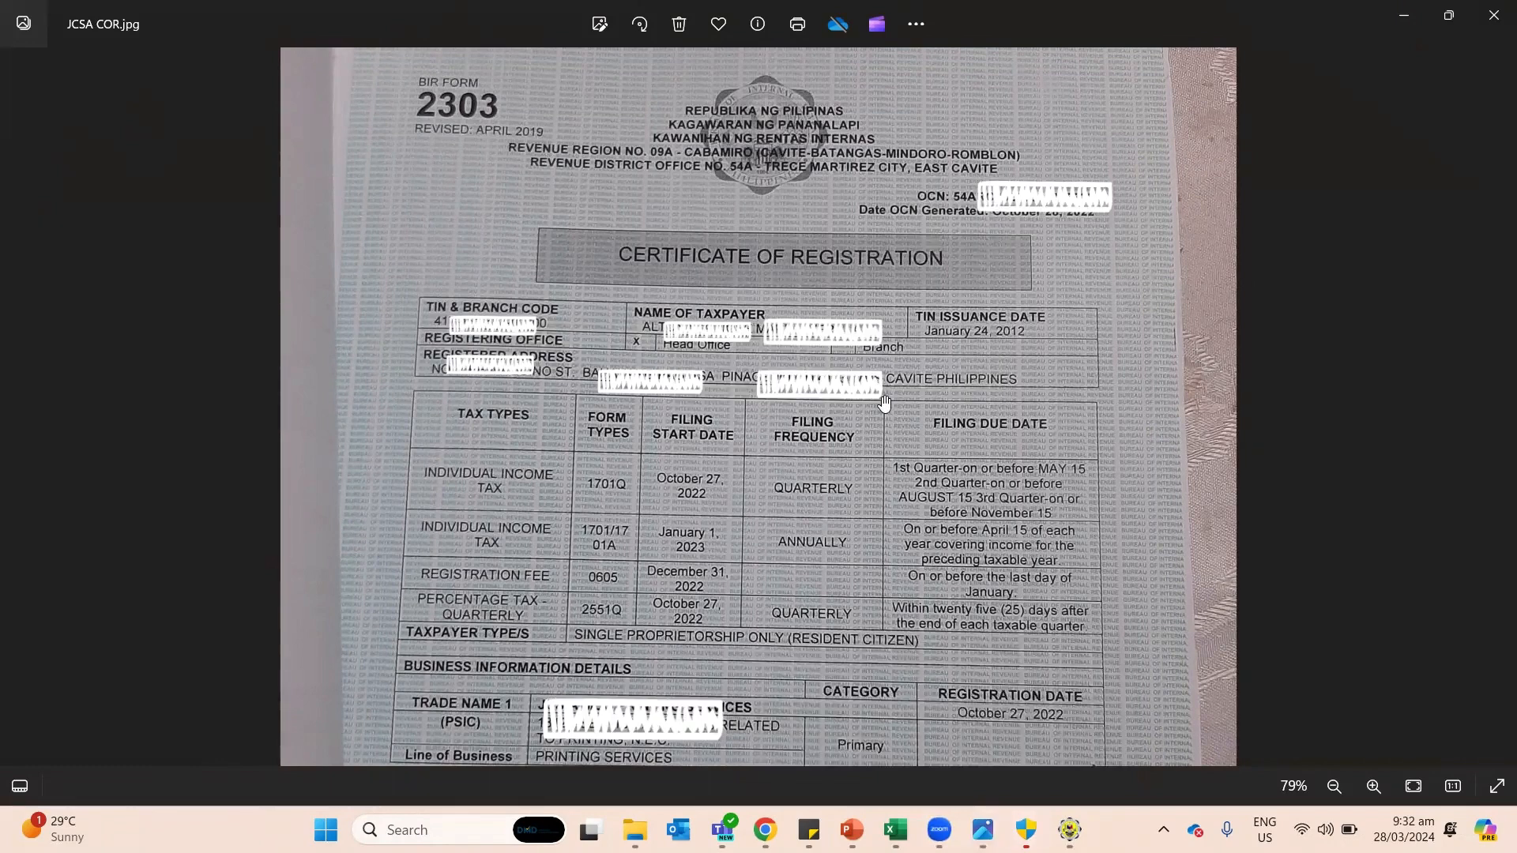
key("alt+Tab")
key("alt+Tab")
key("alt+Tab")
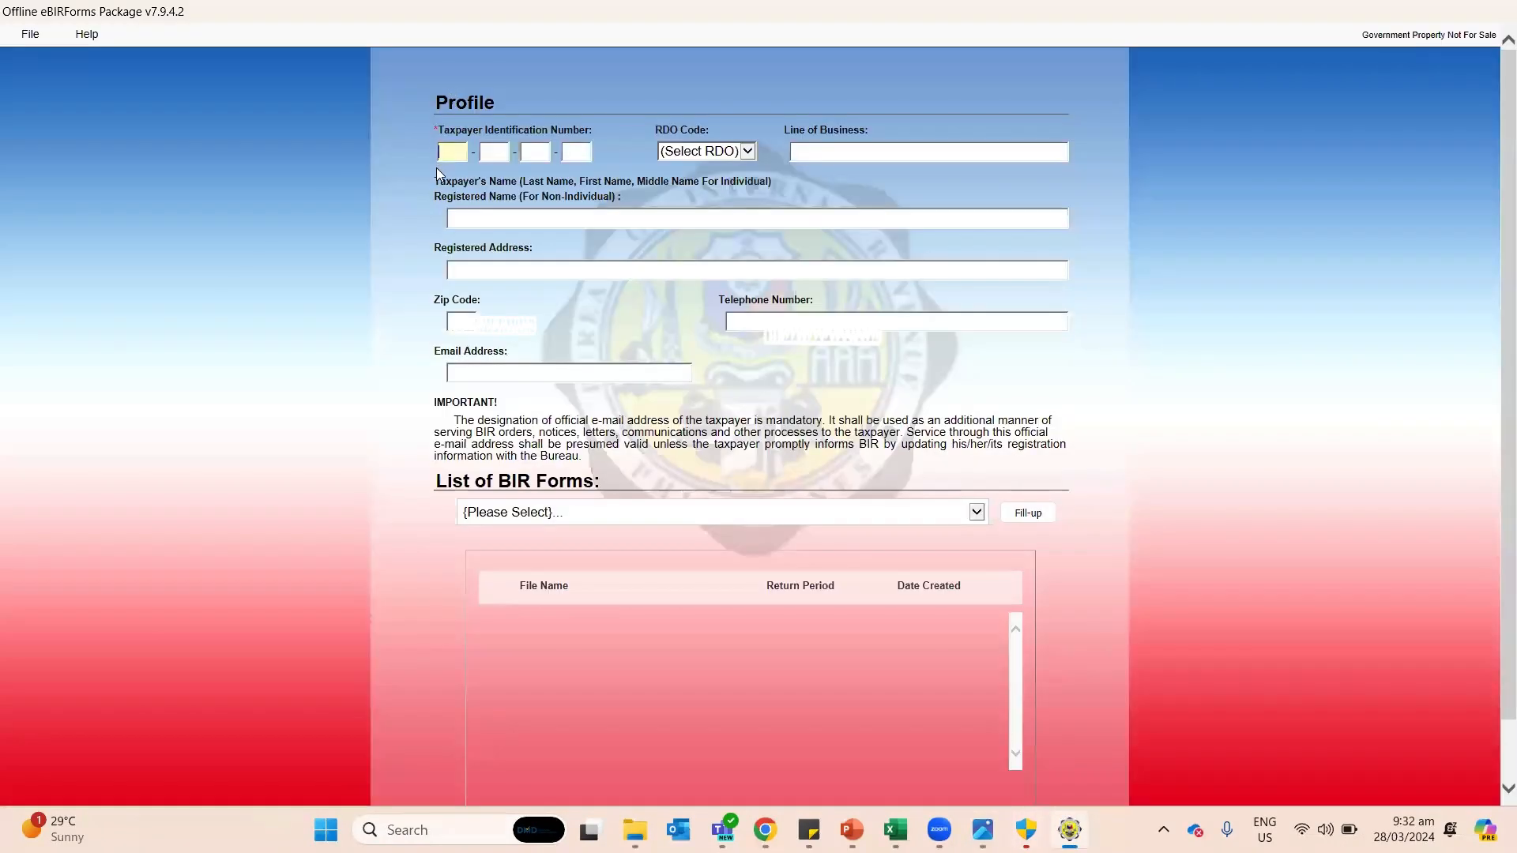
Step: Check the TIN and Registered Name fields on the Profile, then switch to the certificate photo
left_click(440, 126)
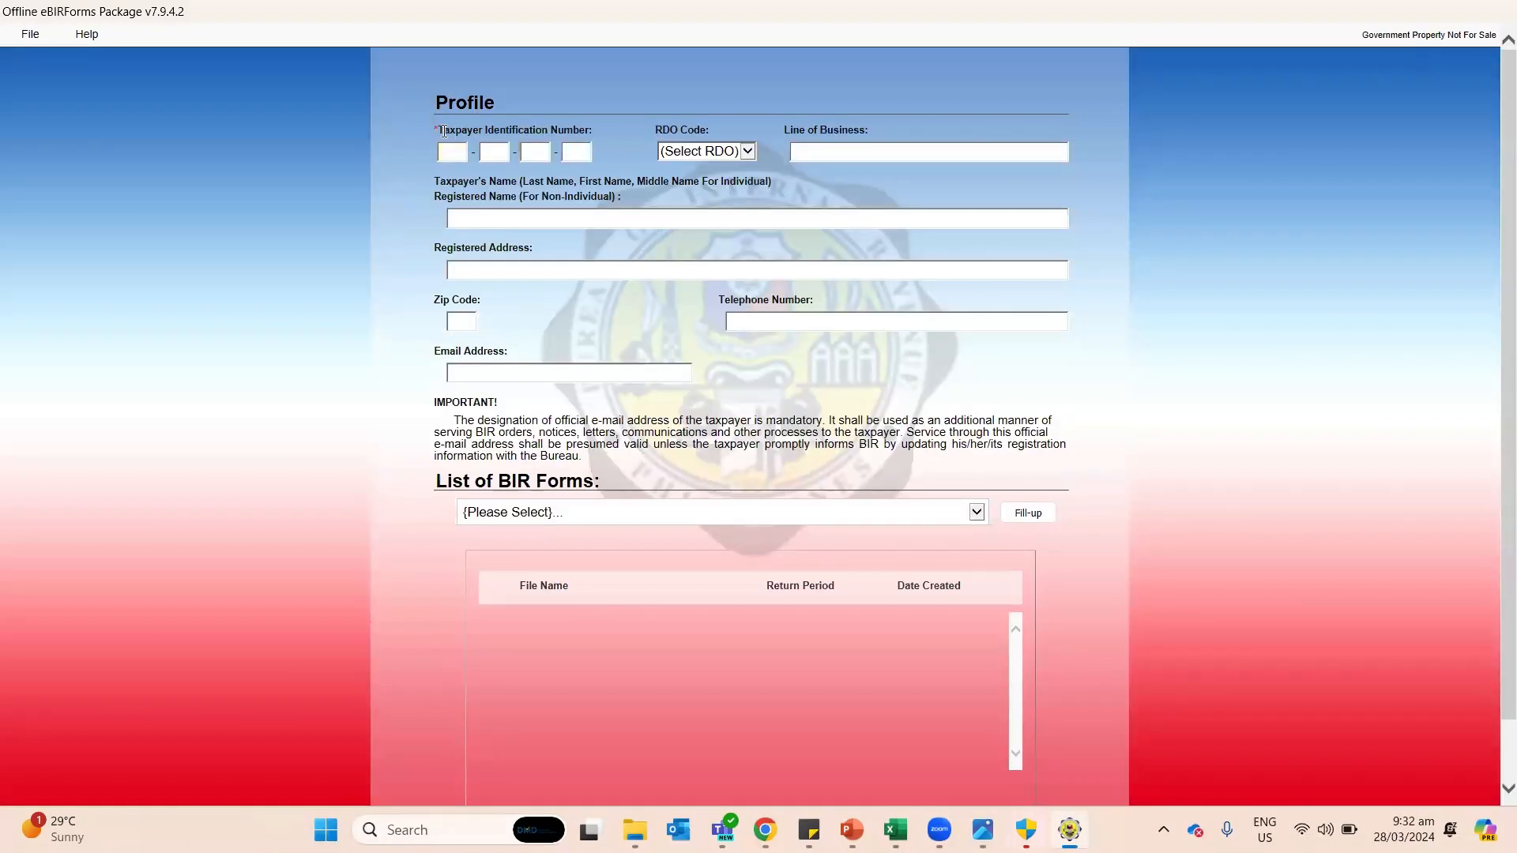
left_click_drag(442, 131, 591, 132)
left_click(654, 219)
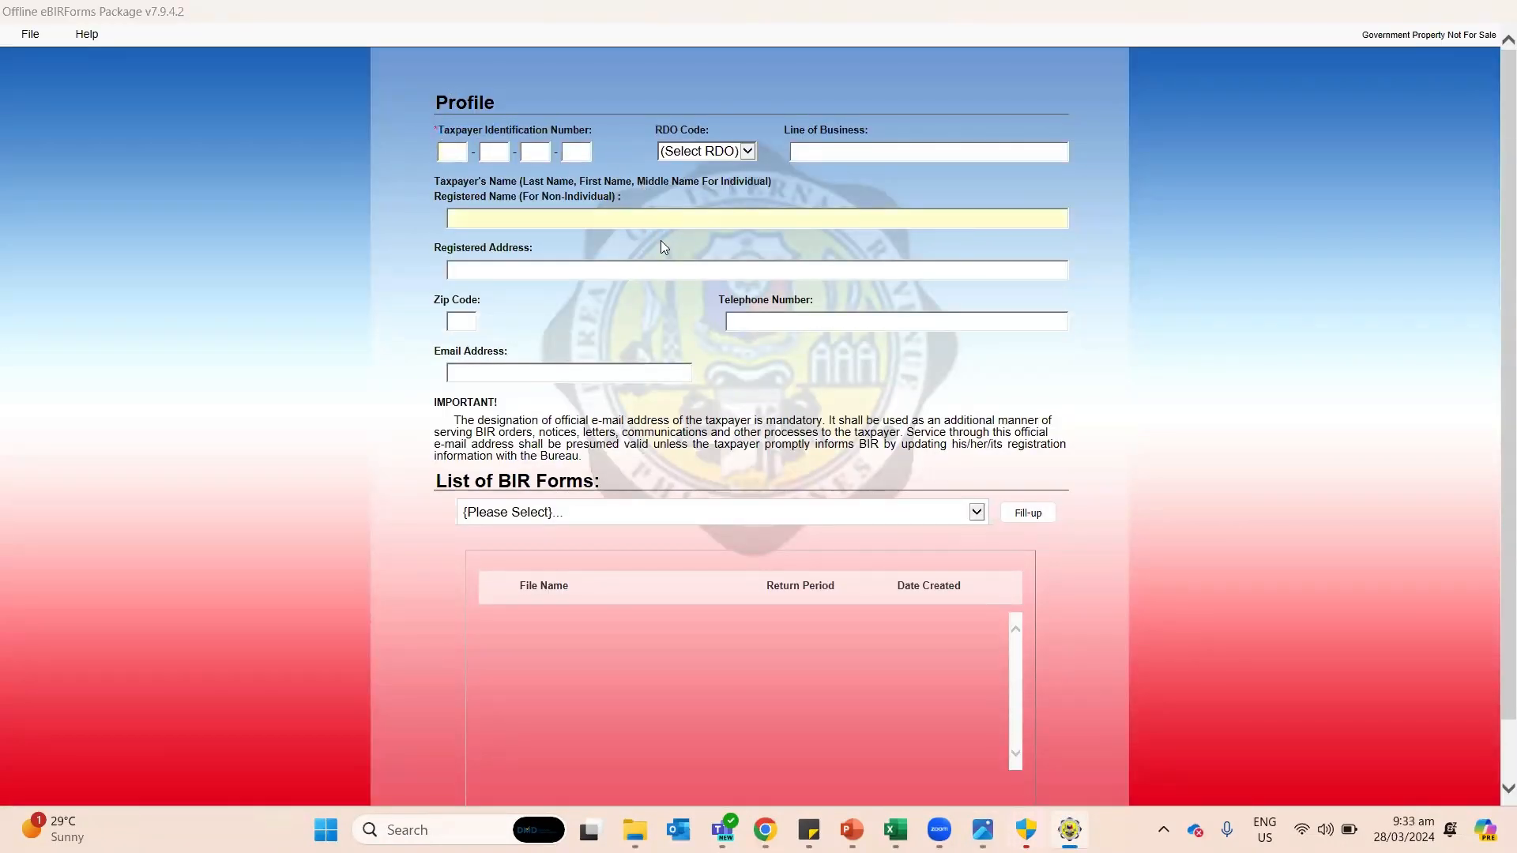
left_click(786, 308)
key("alt+Tab")
key("alt+shift+Tab")
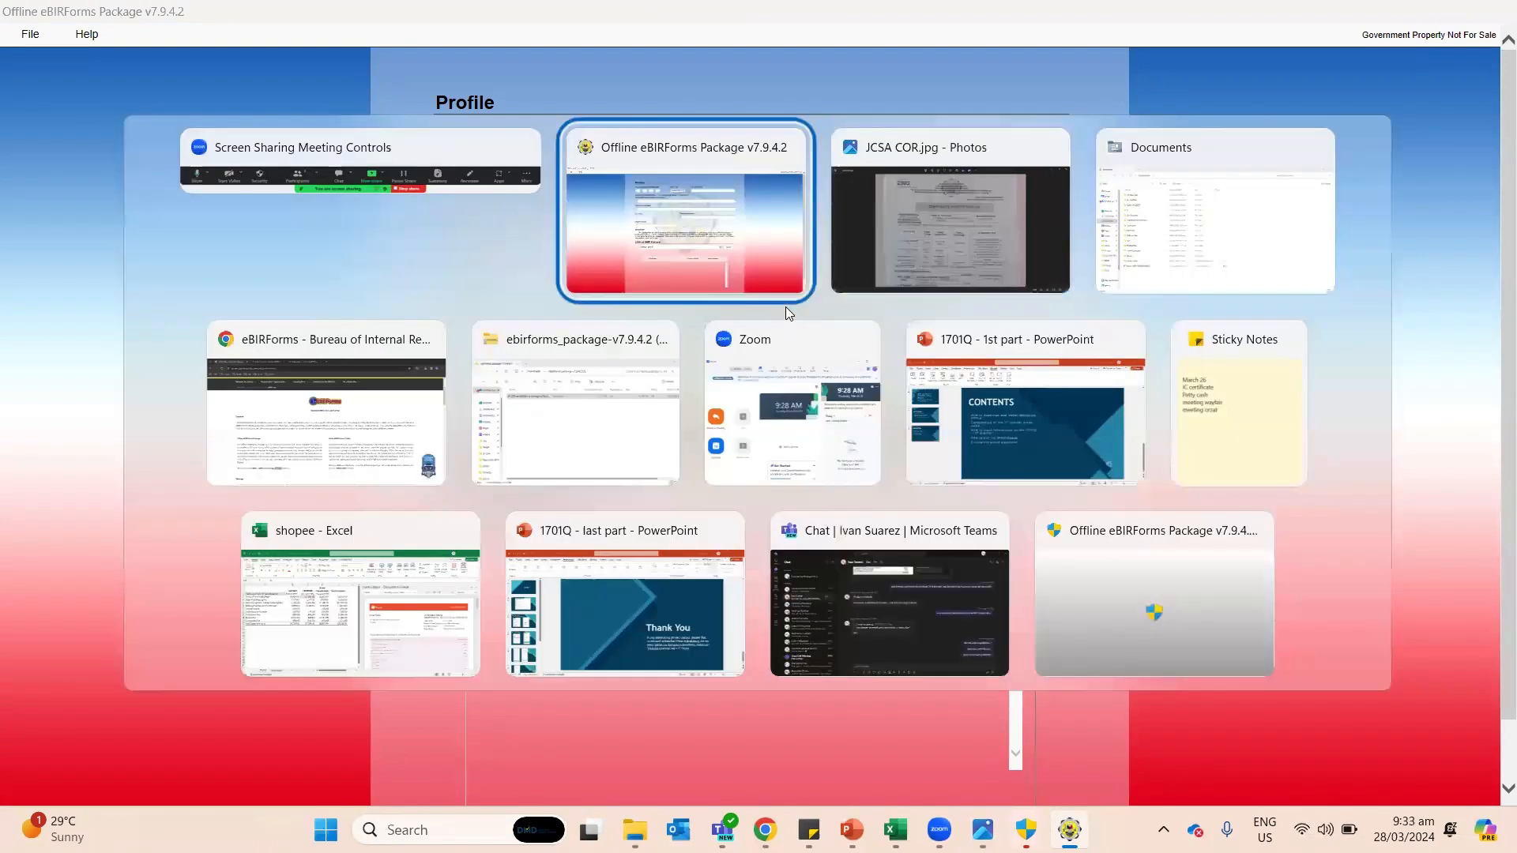
left_click(445, 151)
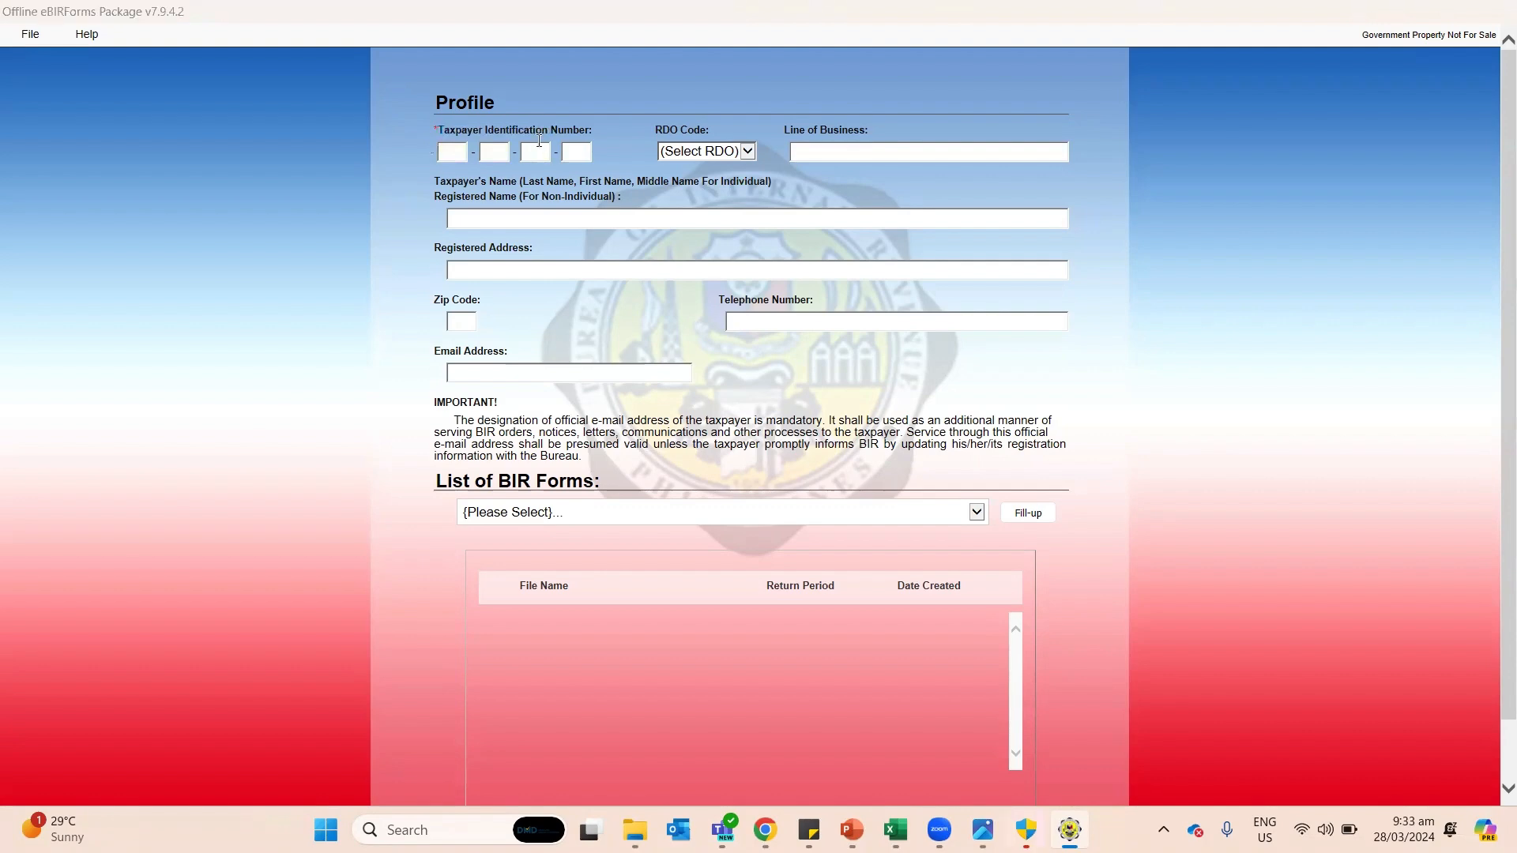
key("alt+Tab")
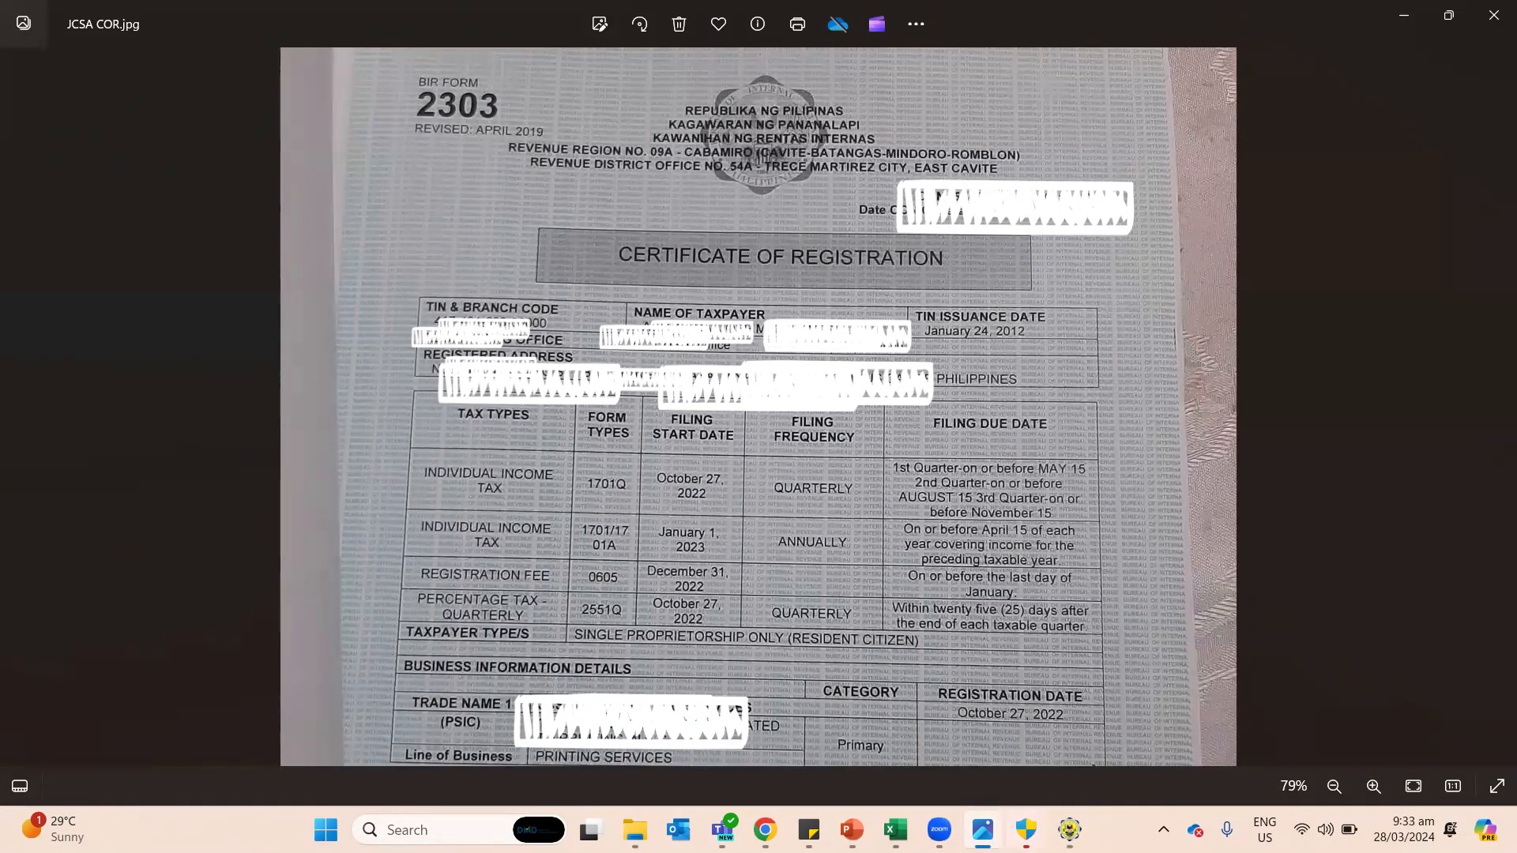
Step: Tile eBIRForms on the left half of the screen and the Photos viewer on the right half
left_click(1459, 11)
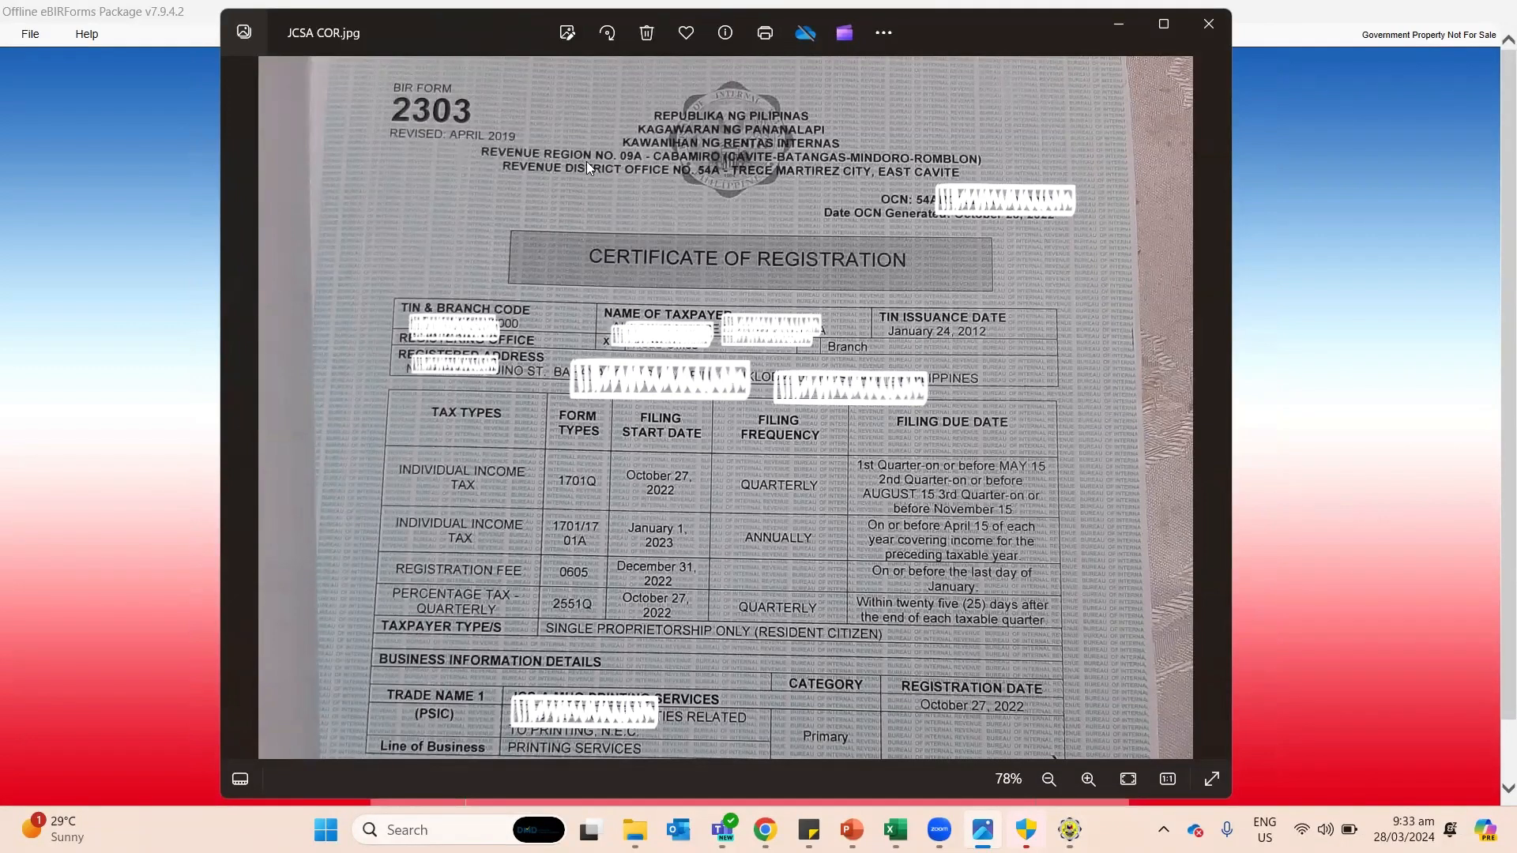
left_click_drag(503, 42, 573, 249)
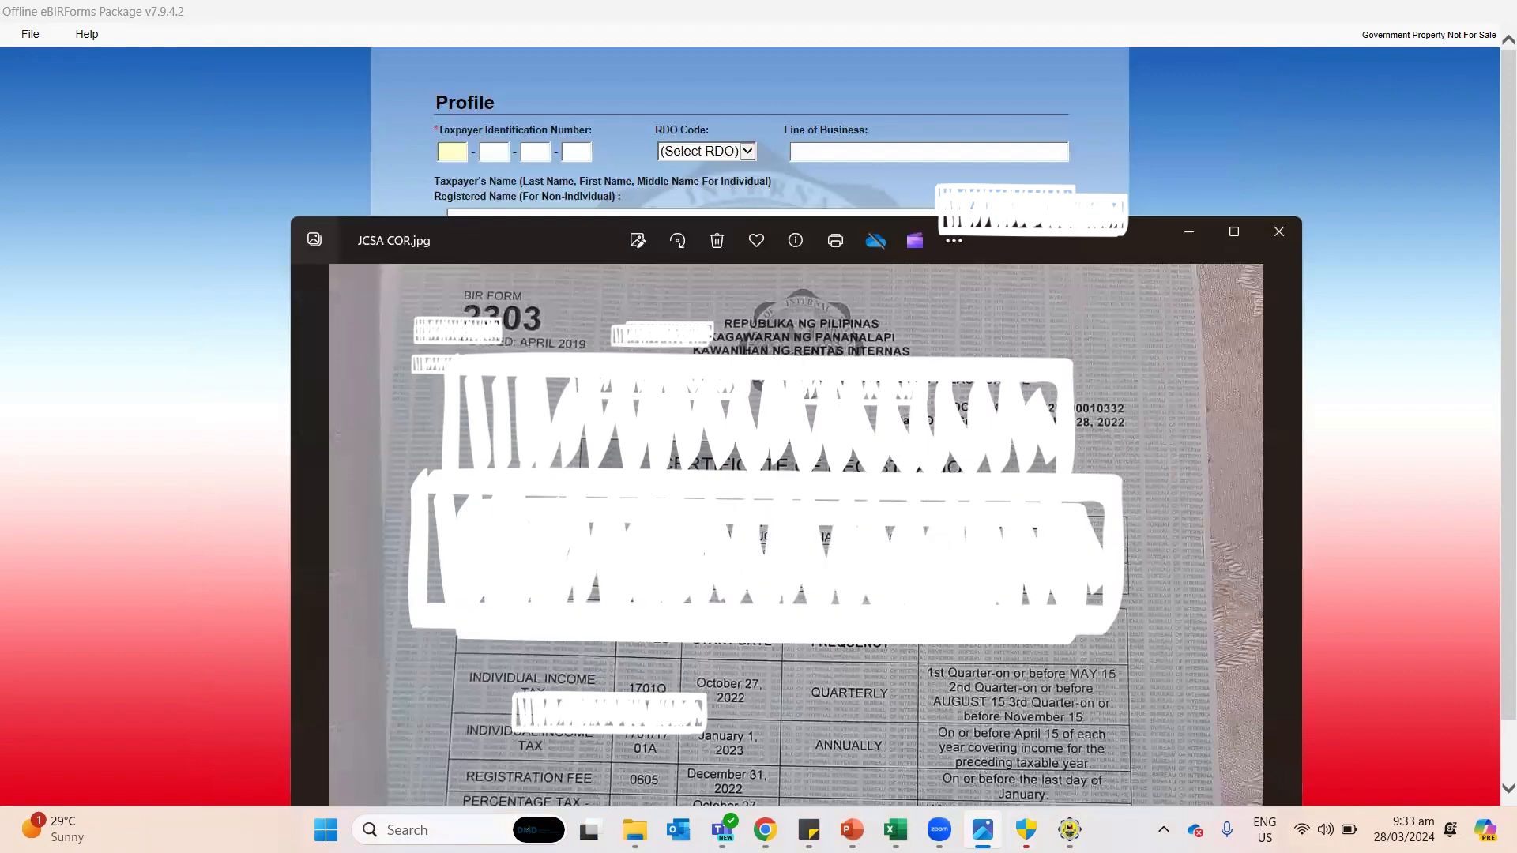
left_click(1405, 19)
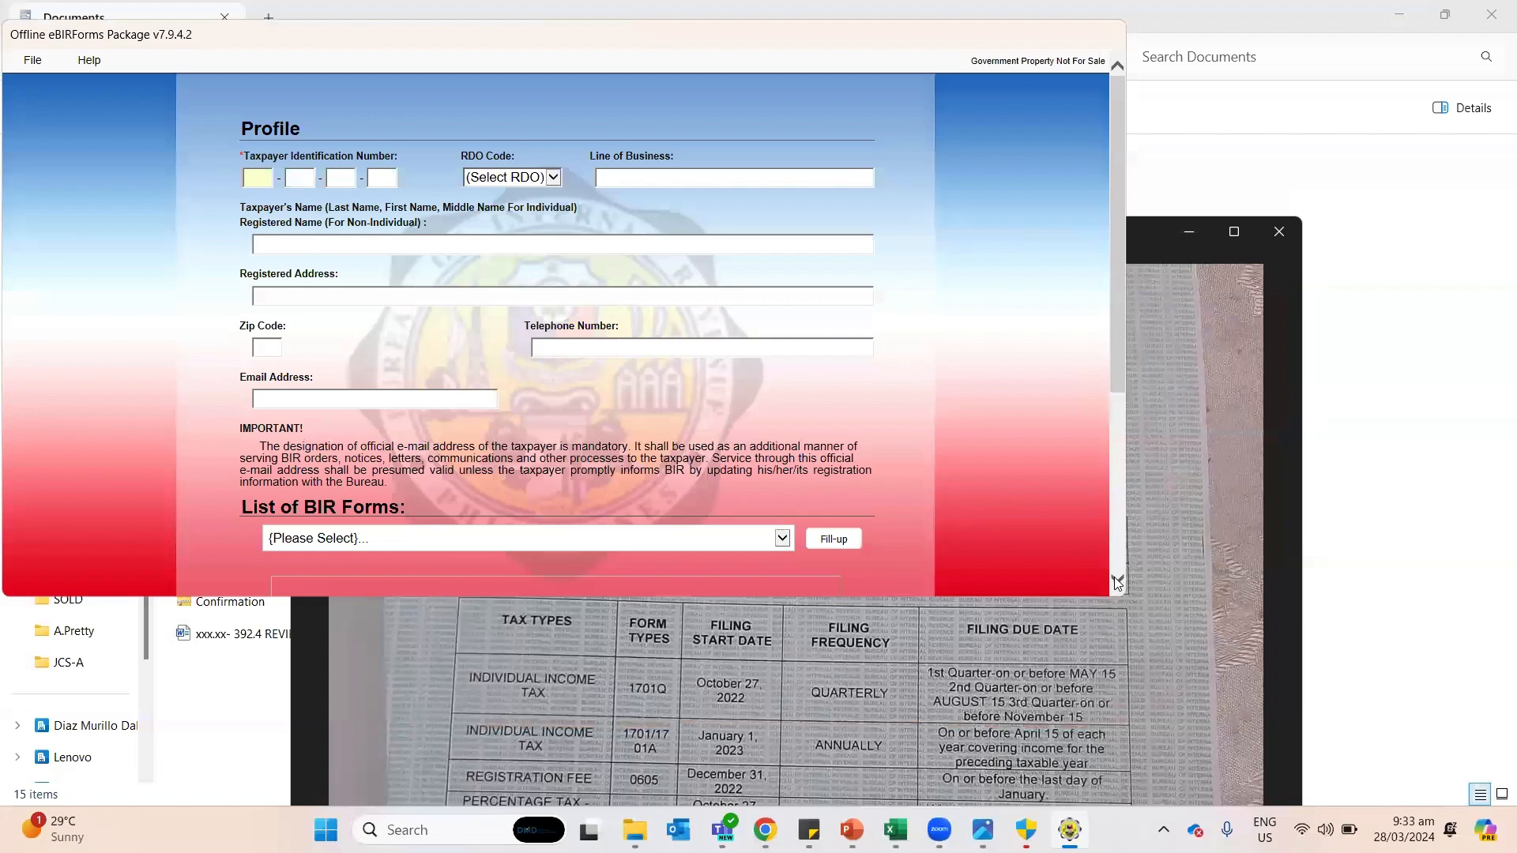
scroll(1116, 594, "down", 1)
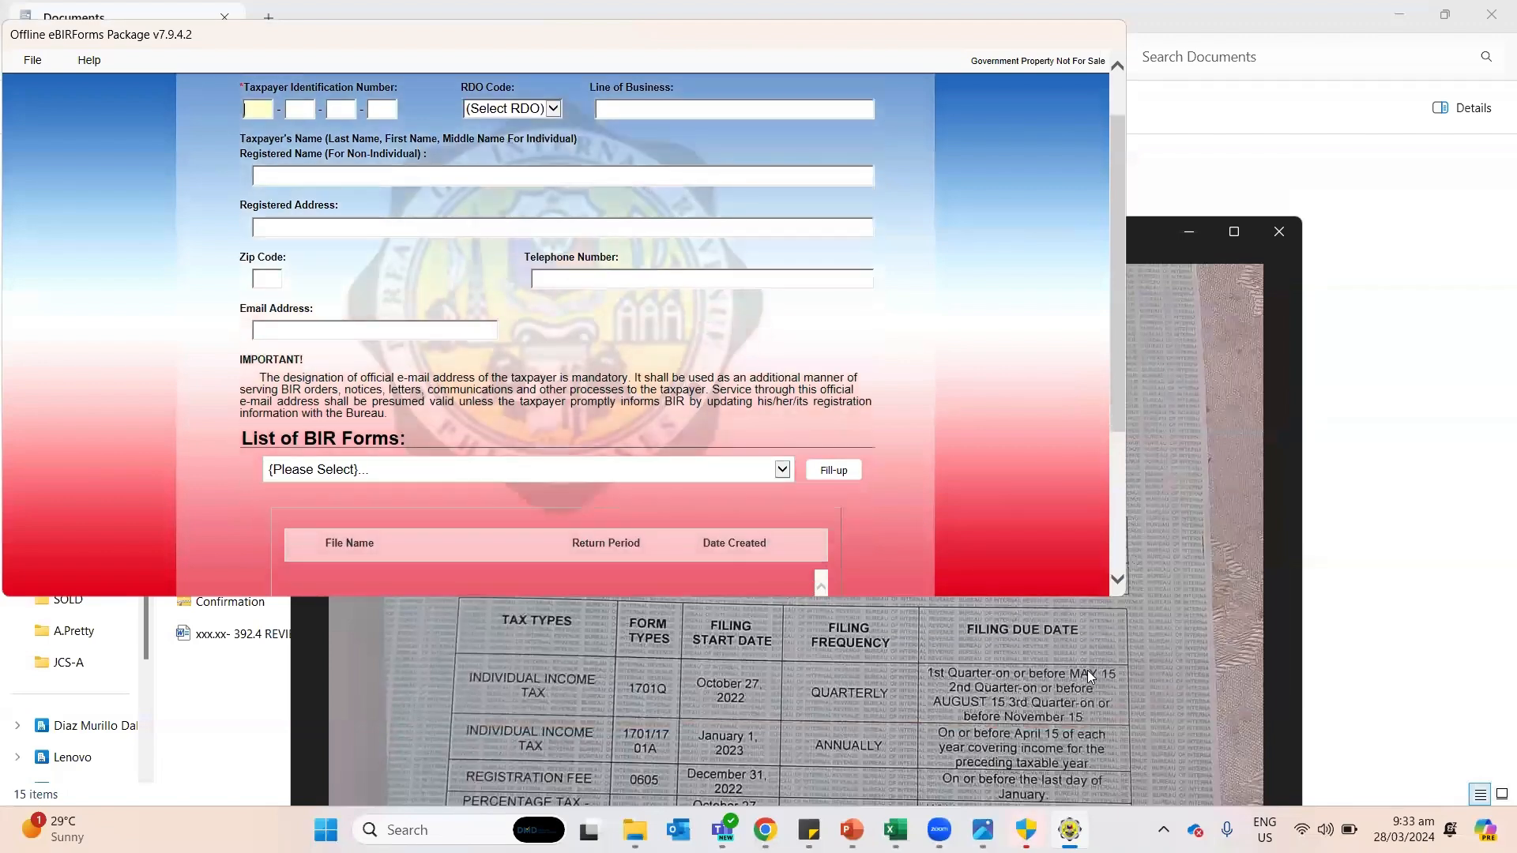
left_click_drag(1130, 466, 834, 466)
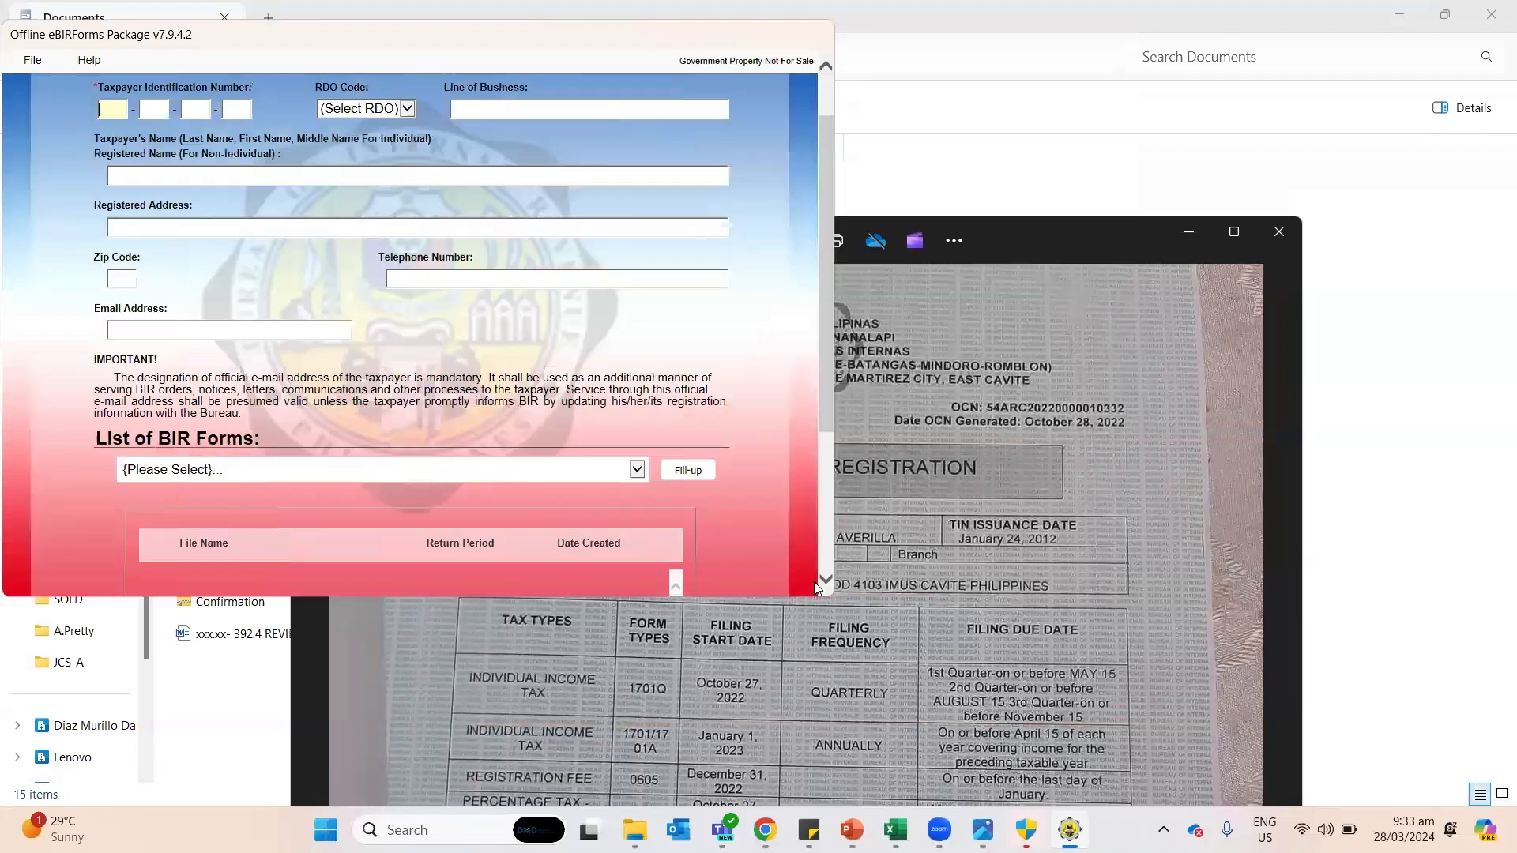
left_click_drag(588, 595, 588, 806)
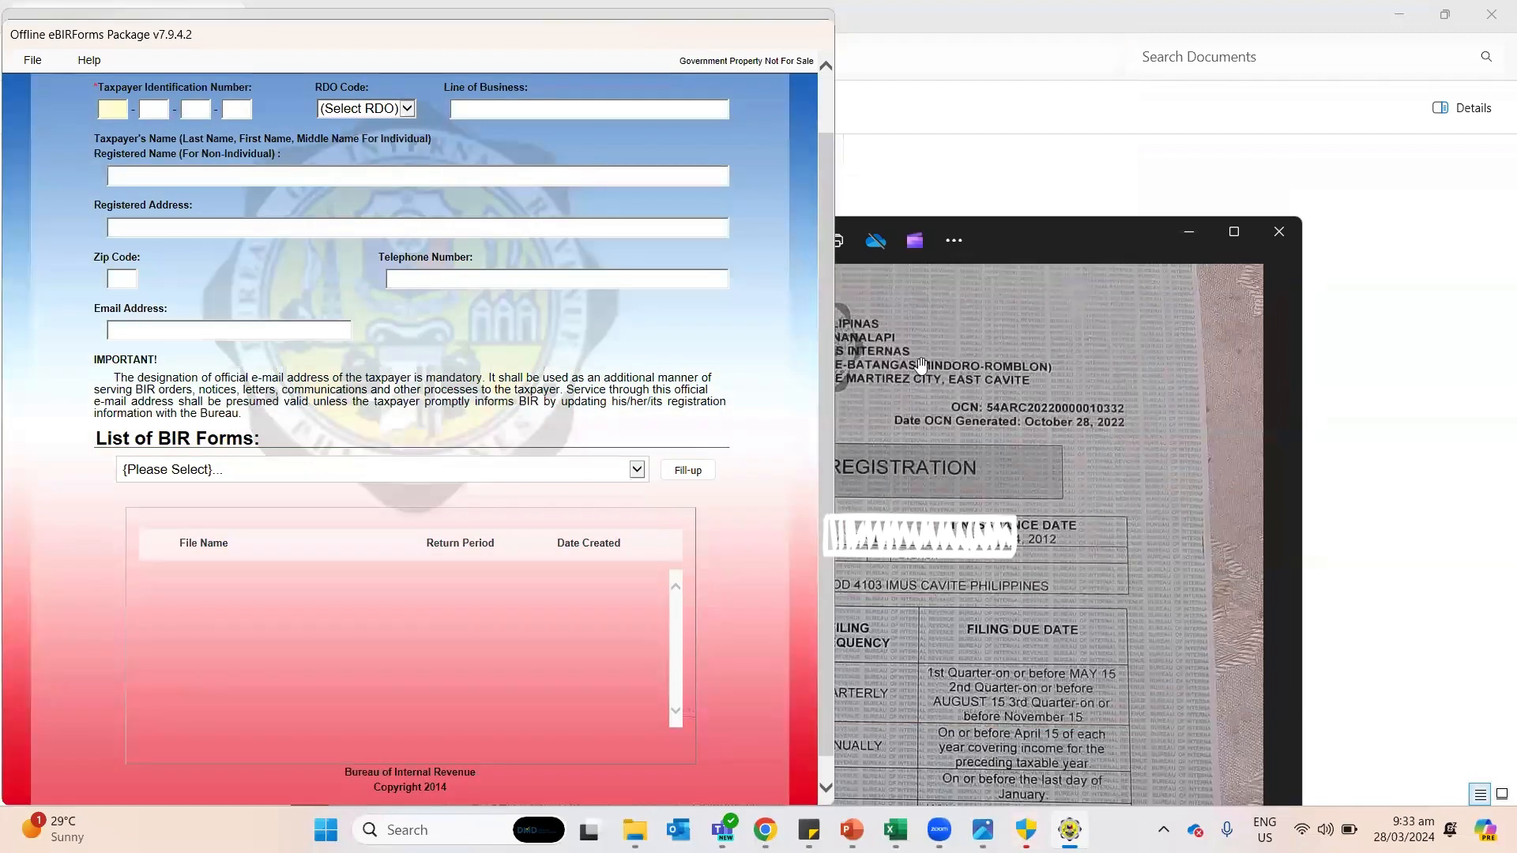
left_click(1021, 226)
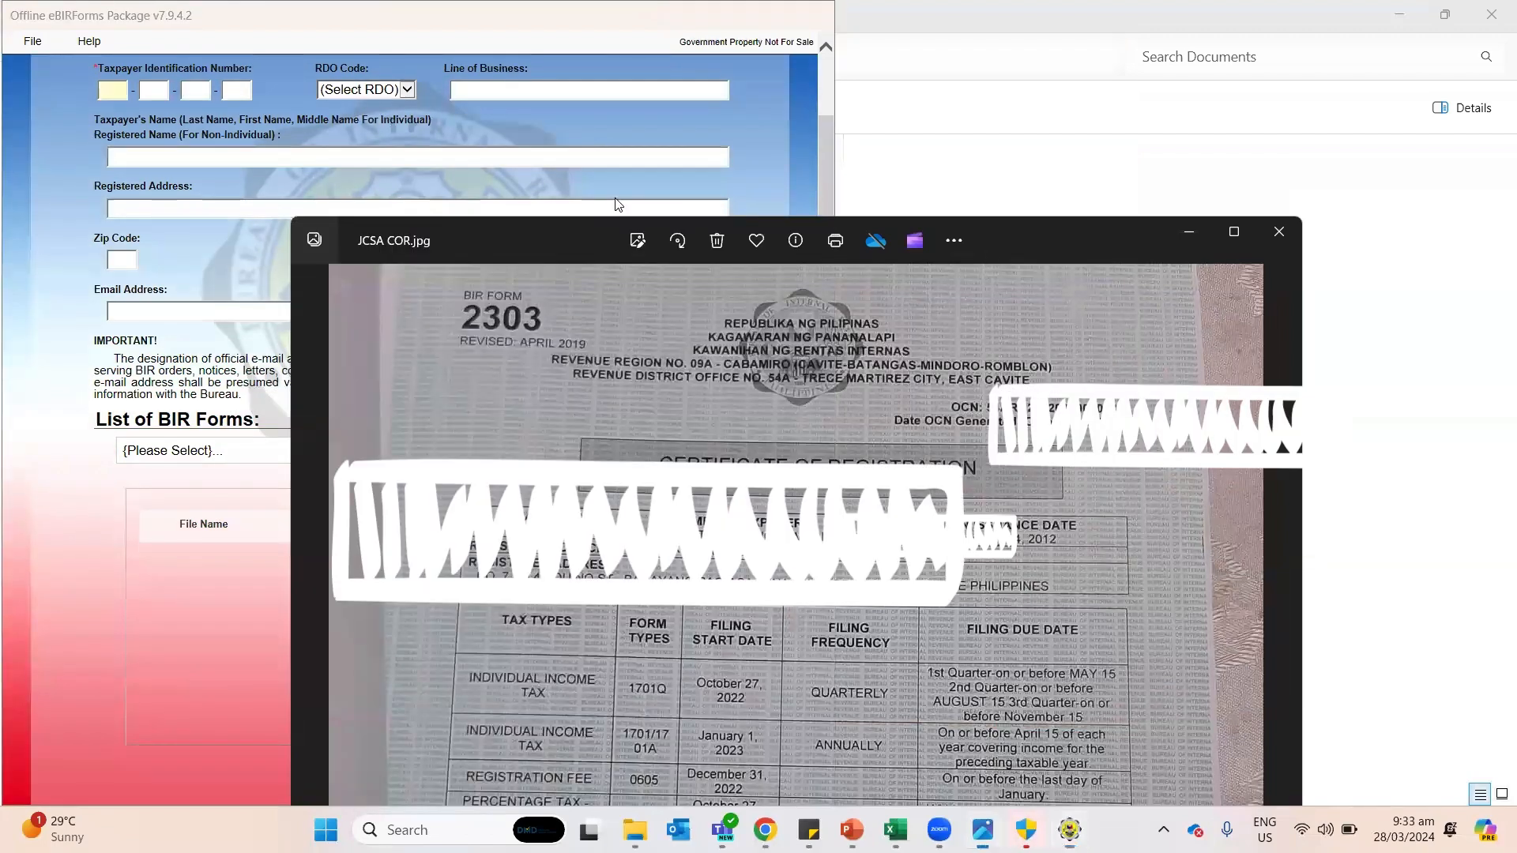
left_click_drag(1069, 223, 1376, 76)
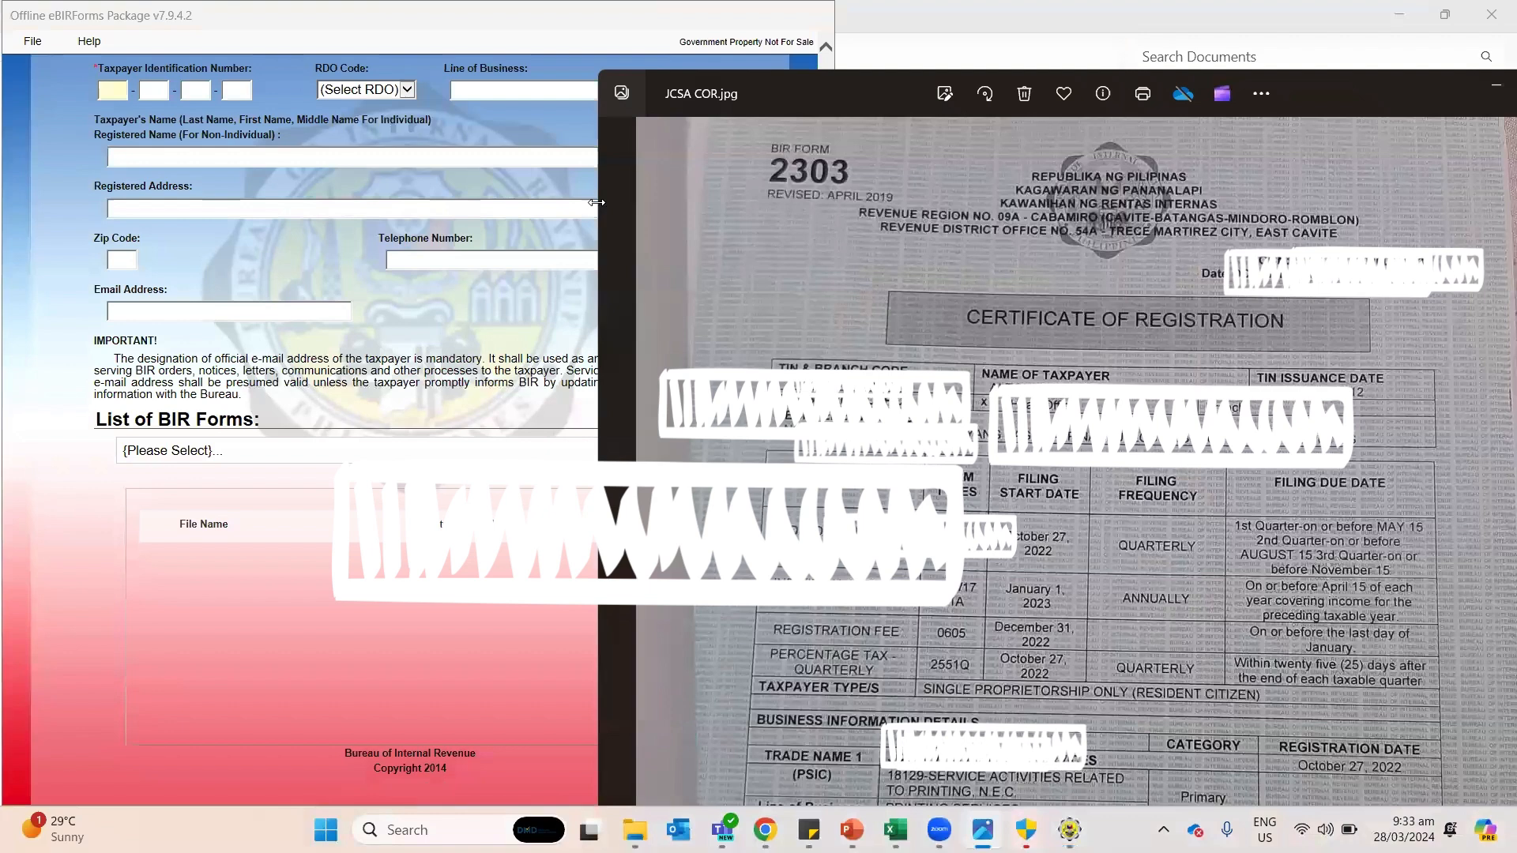
left_click_drag(596, 203, 816, 203)
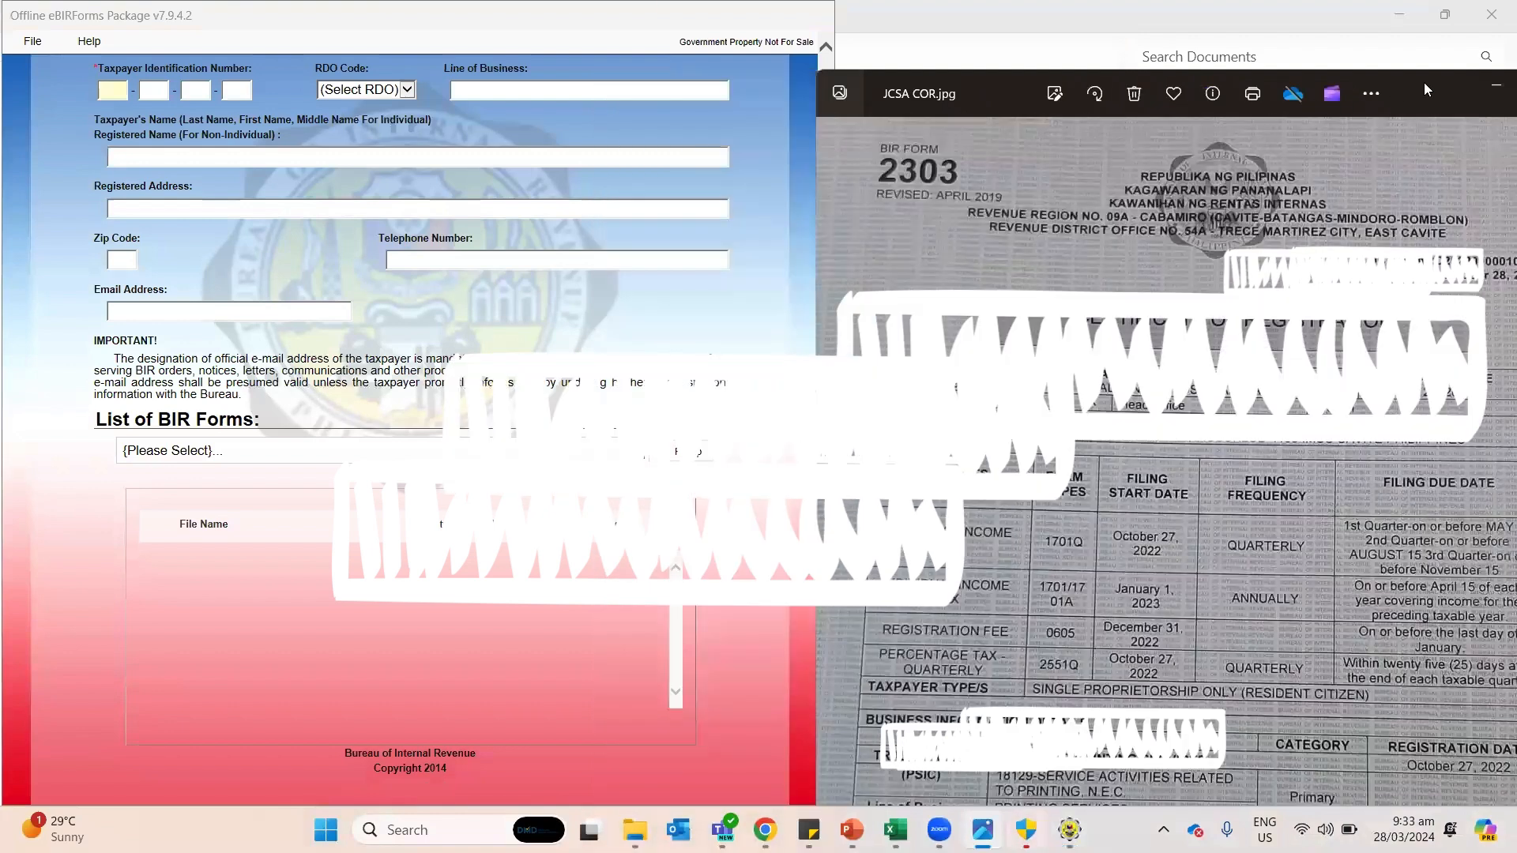
left_click_drag(1424, 89, 1377, 42)
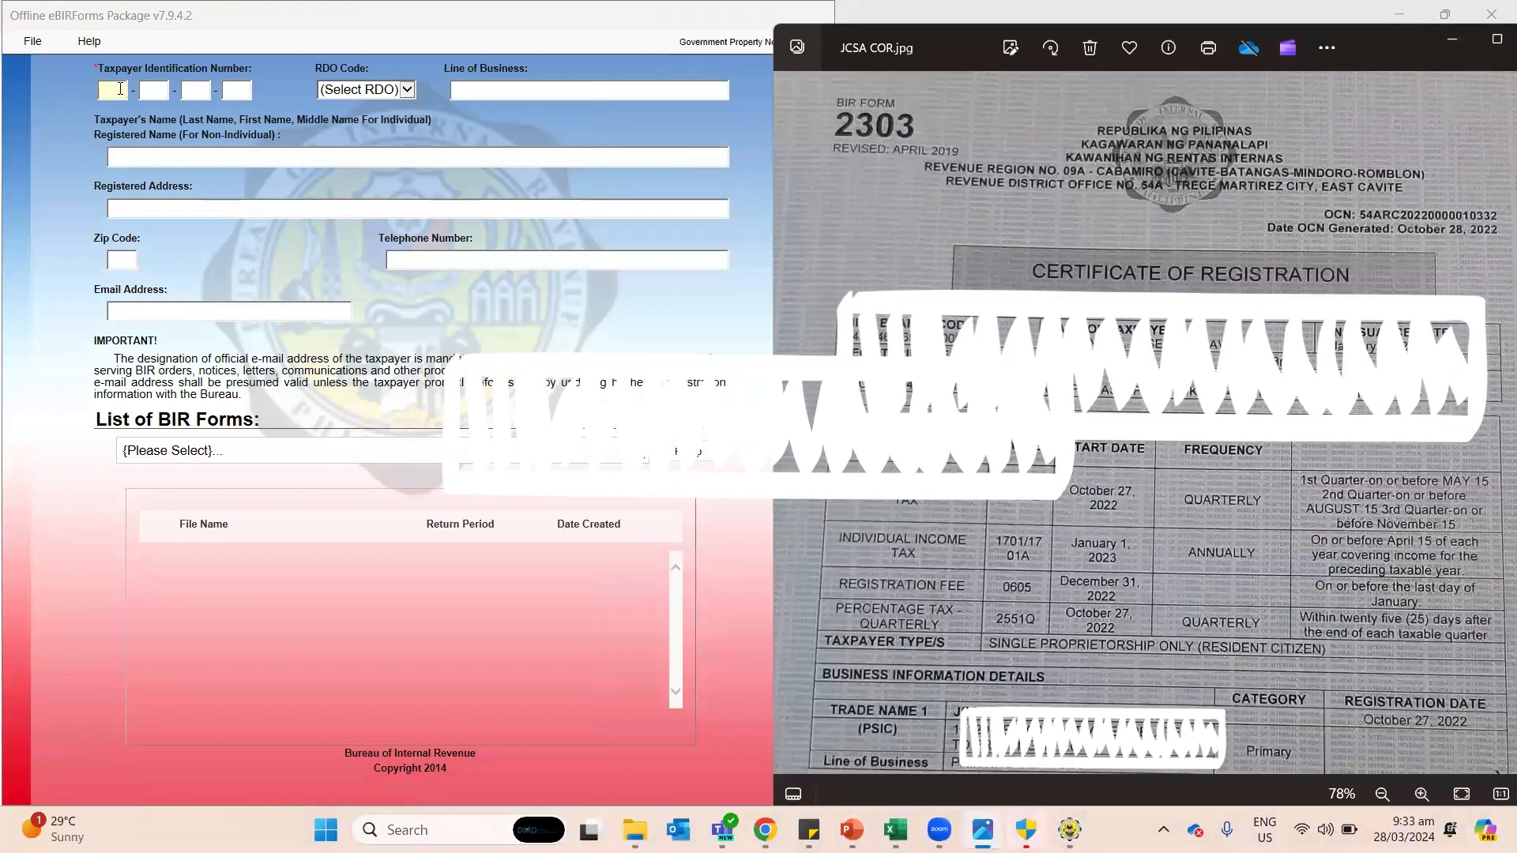
Step: Bring the certificate photo forward and scroll it to review the registration details
left_click(117, 89)
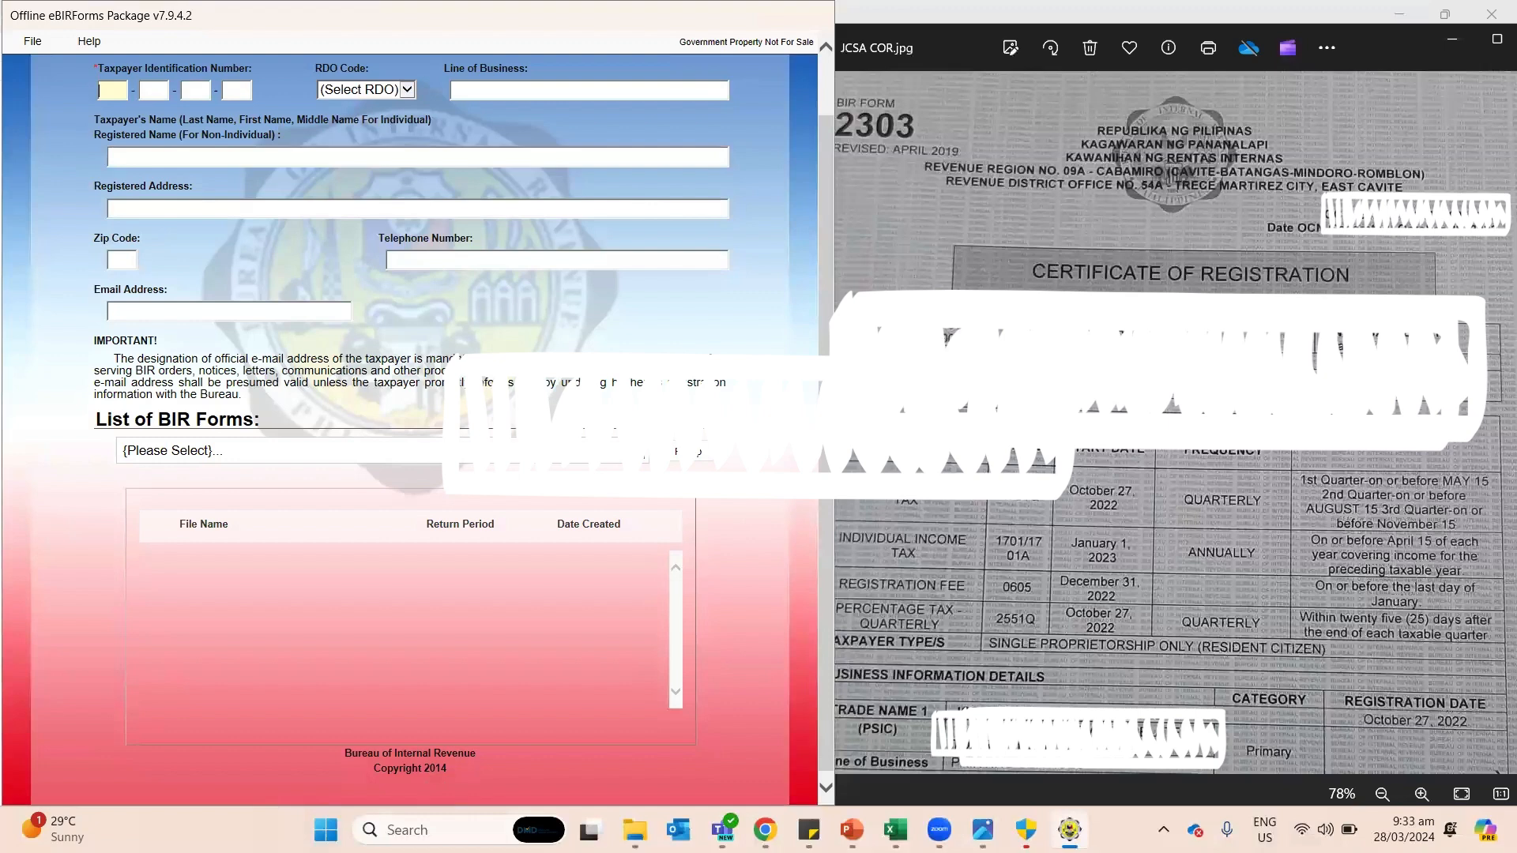
left_click(948, 375)
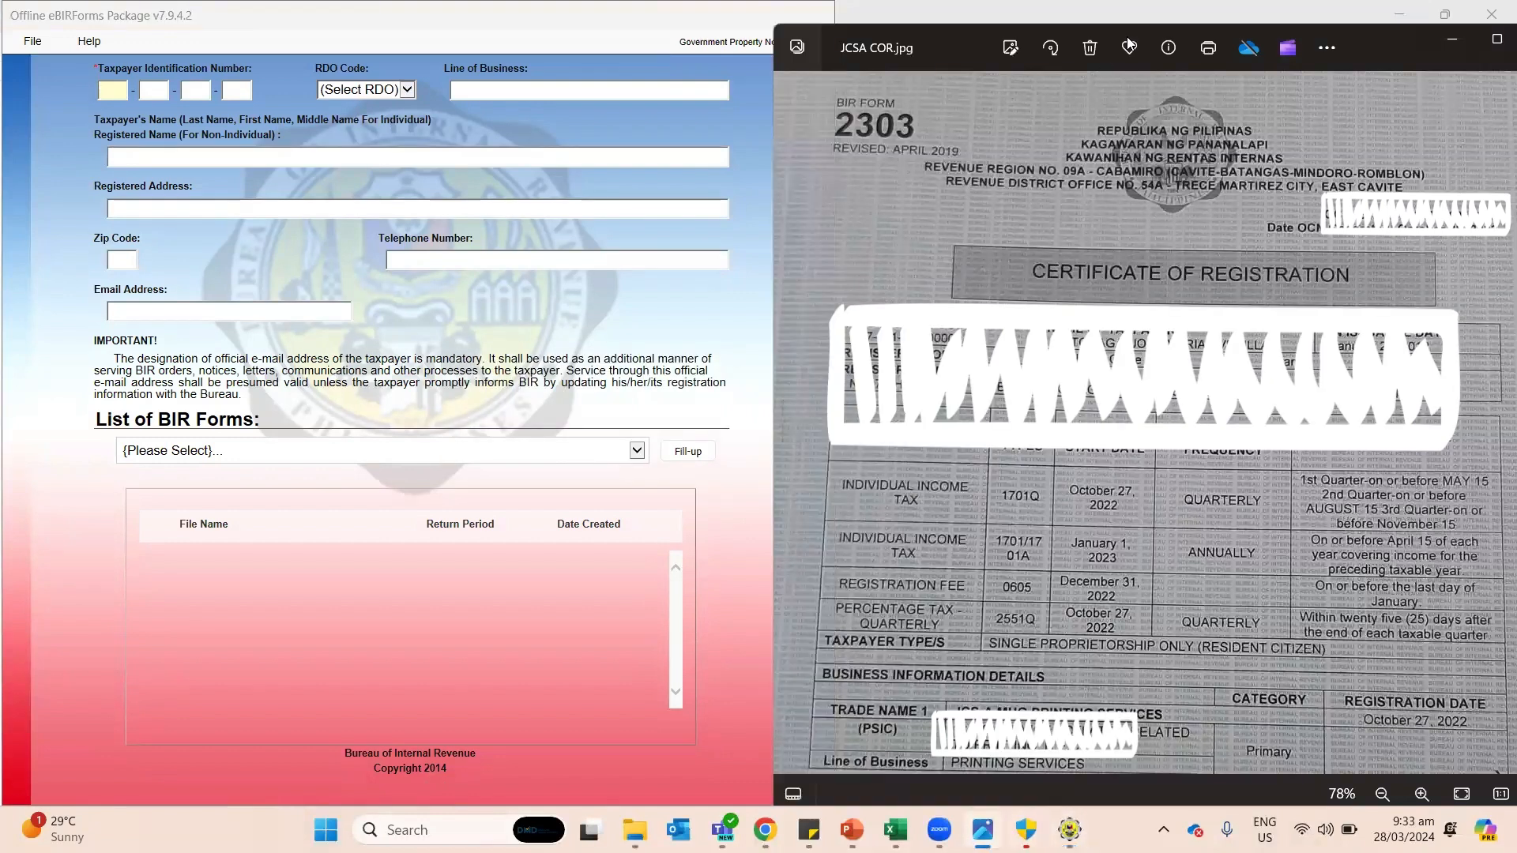
left_click(1009, 49)
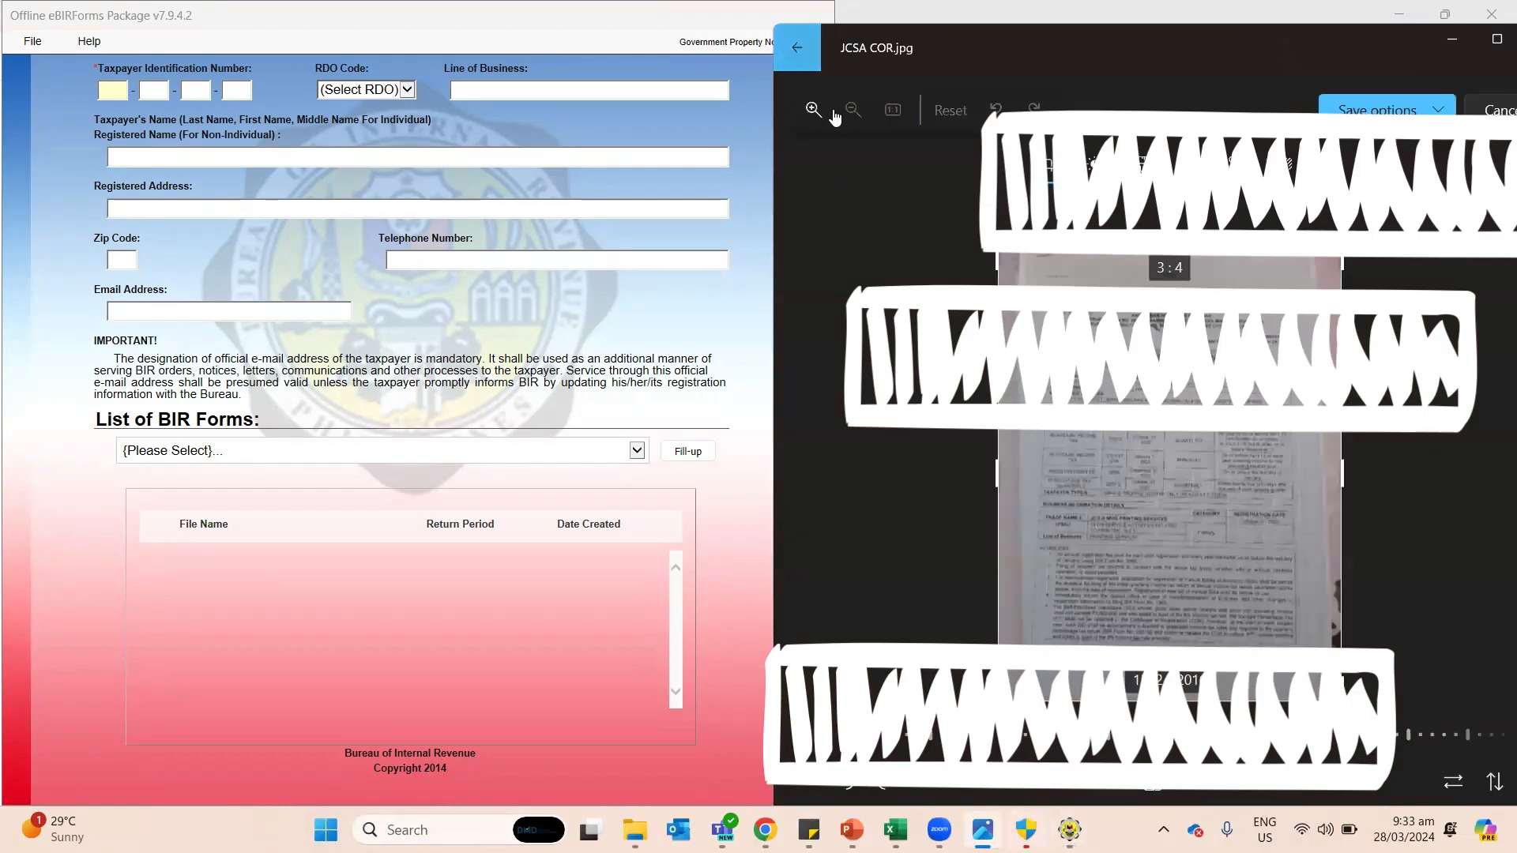
left_click(798, 48)
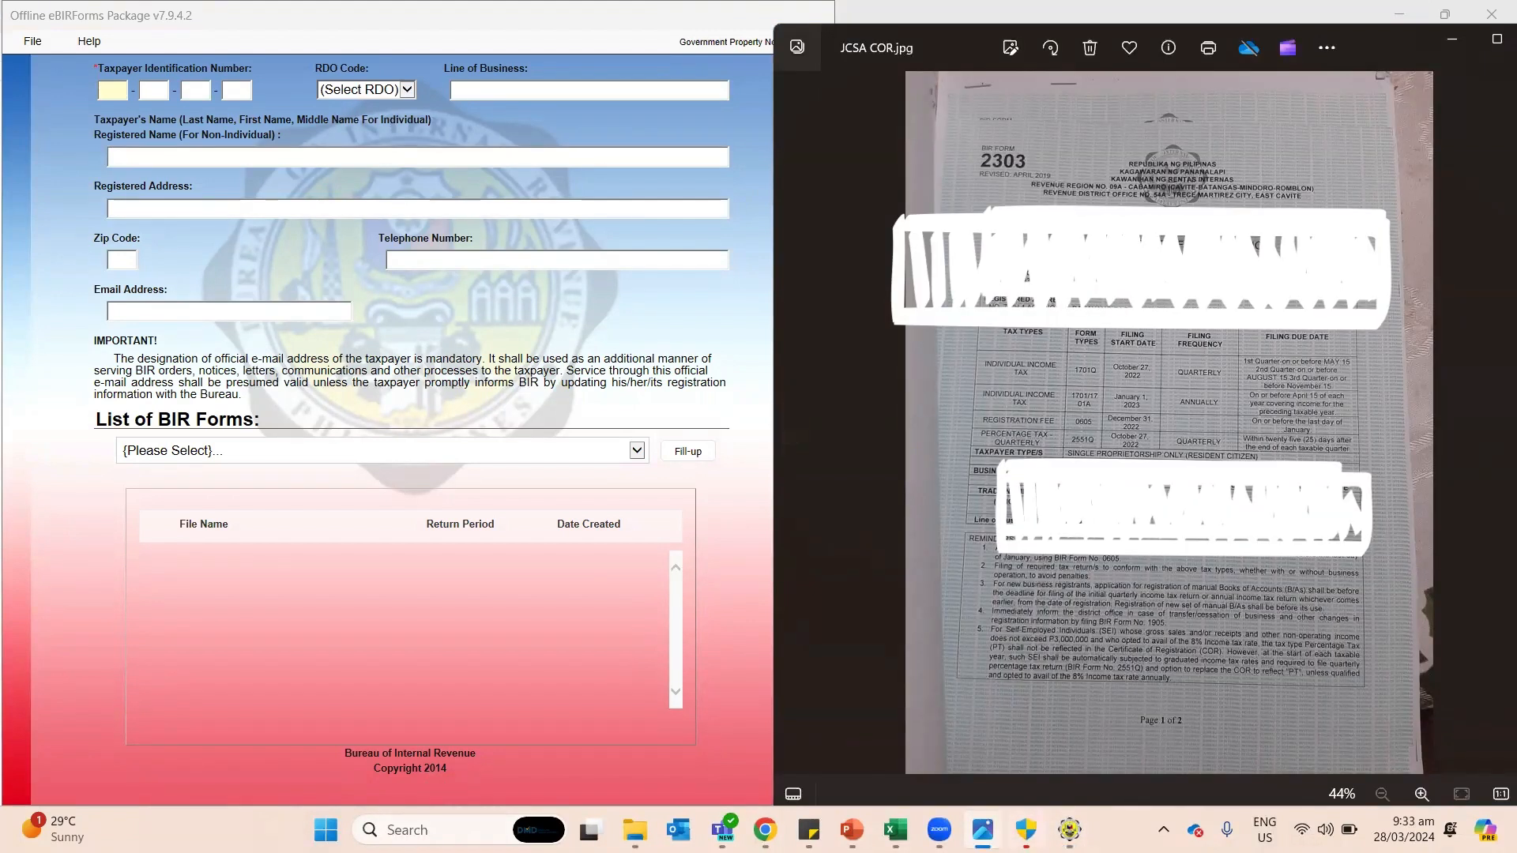
scroll(1153, 280, "up", 3)
scroll(1145, 422, "up", 1)
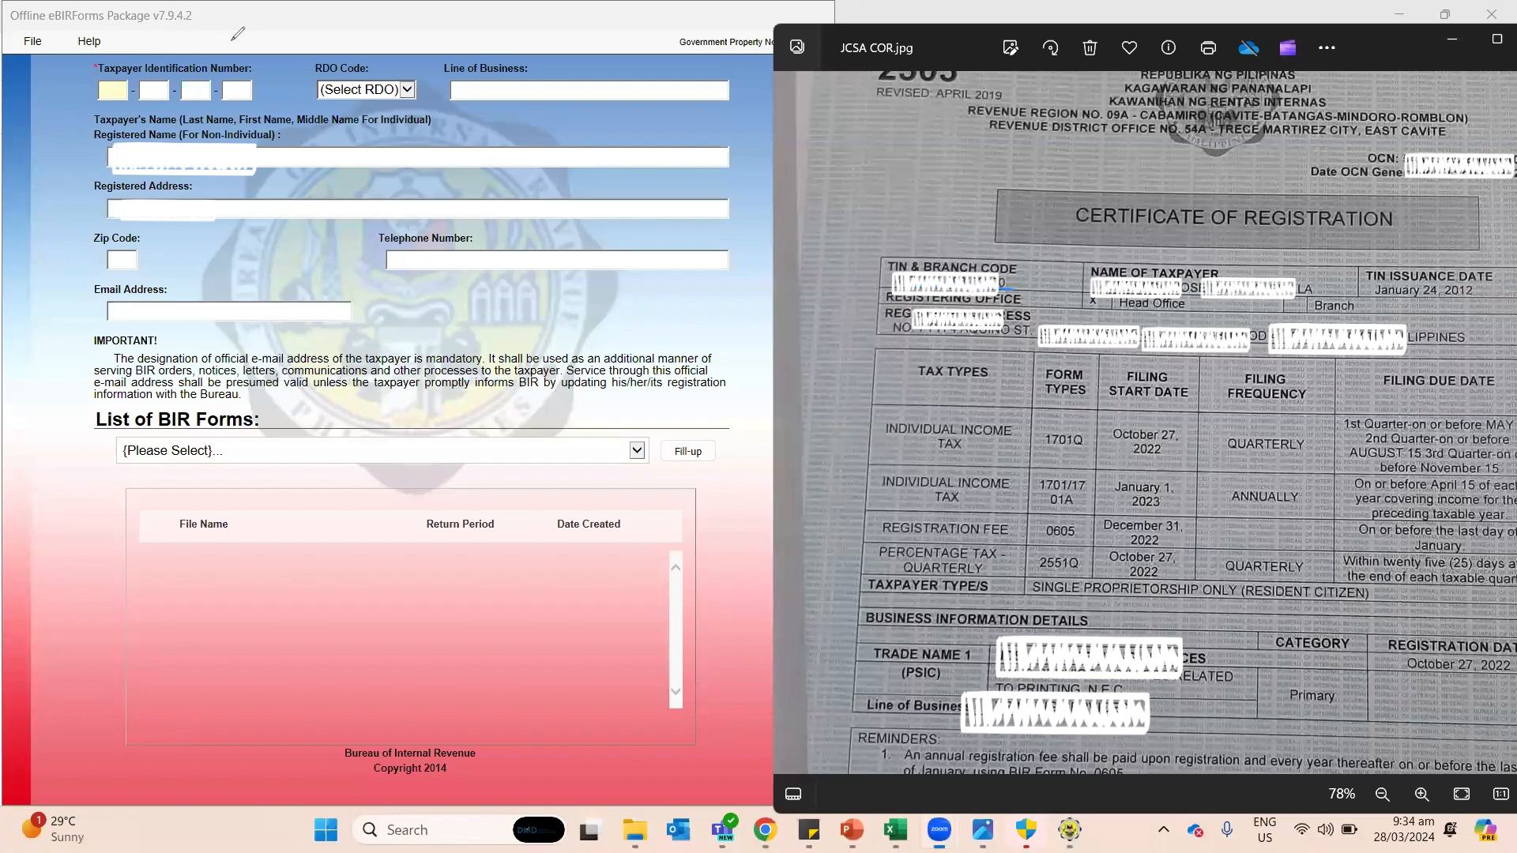
Step: Start entering the taxpayer's TIN, then shift the certificate photo lower and left for reference
left_click(118, 92)
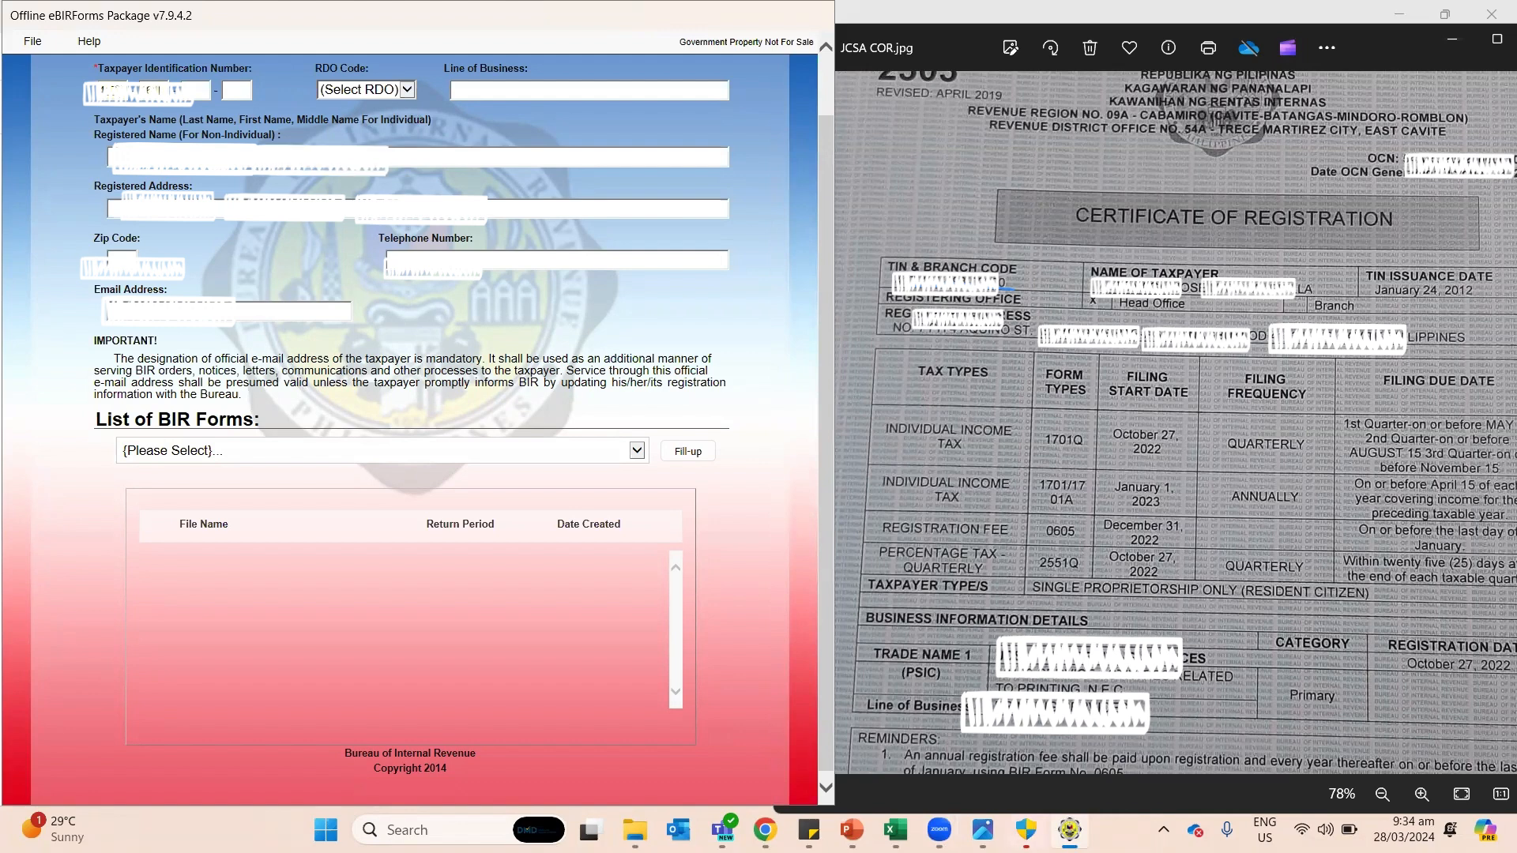
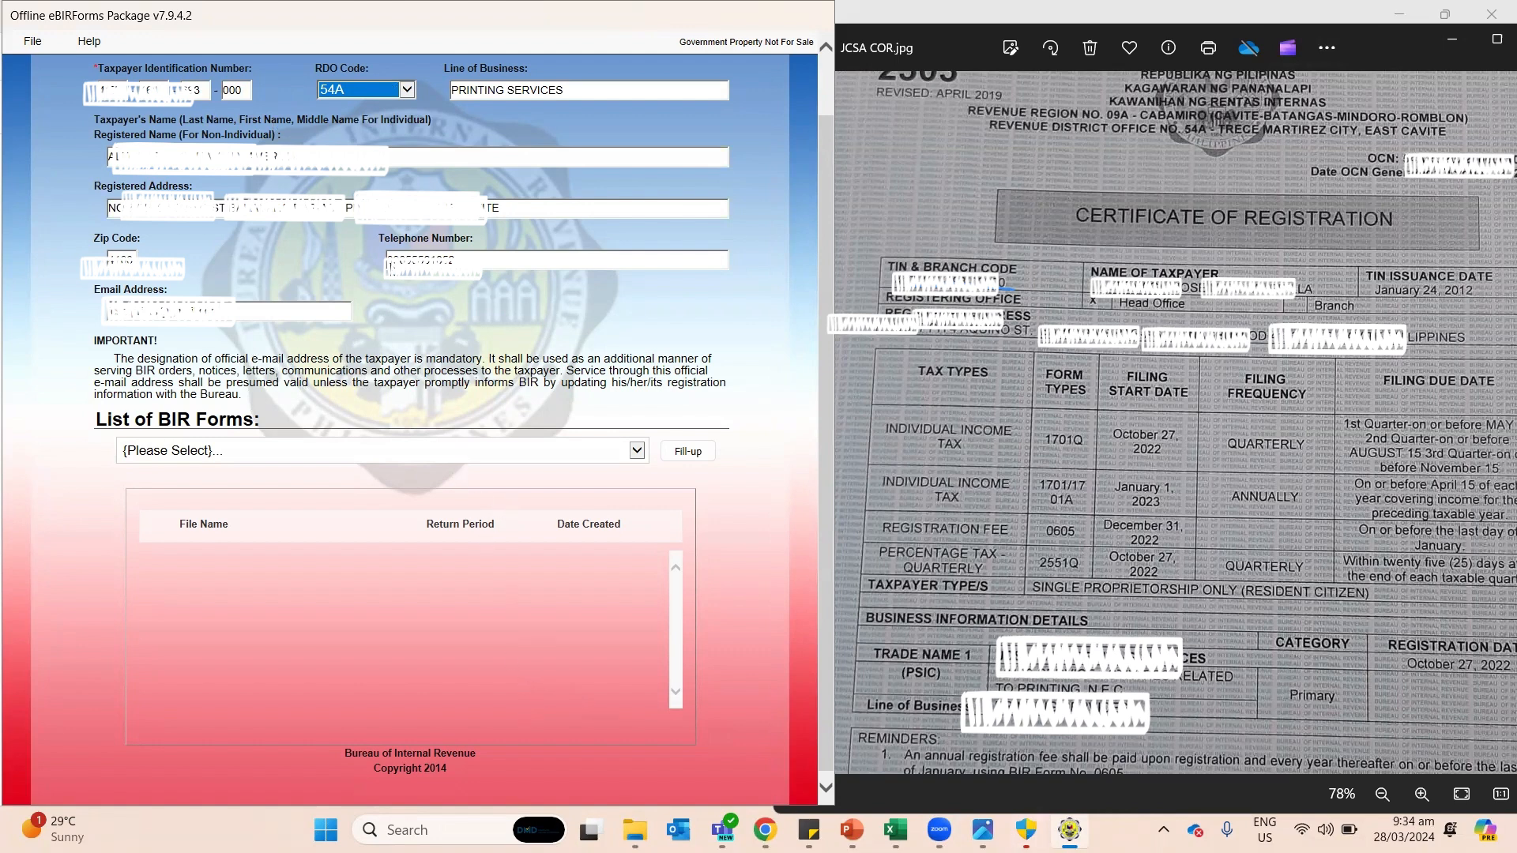
left_click(1374, 49)
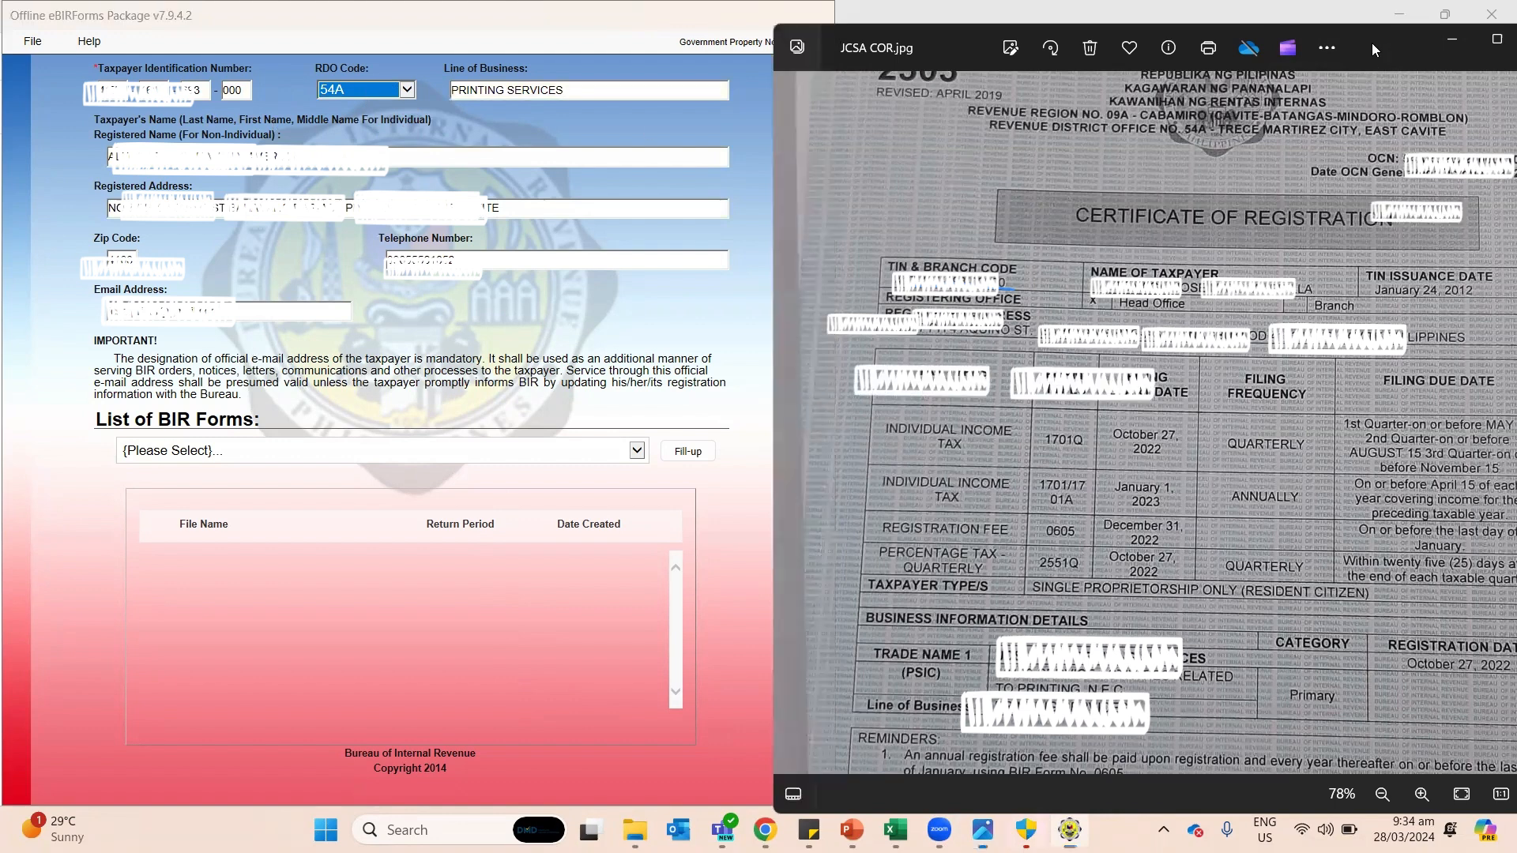
left_click_drag(1174, 36, 1129, 82)
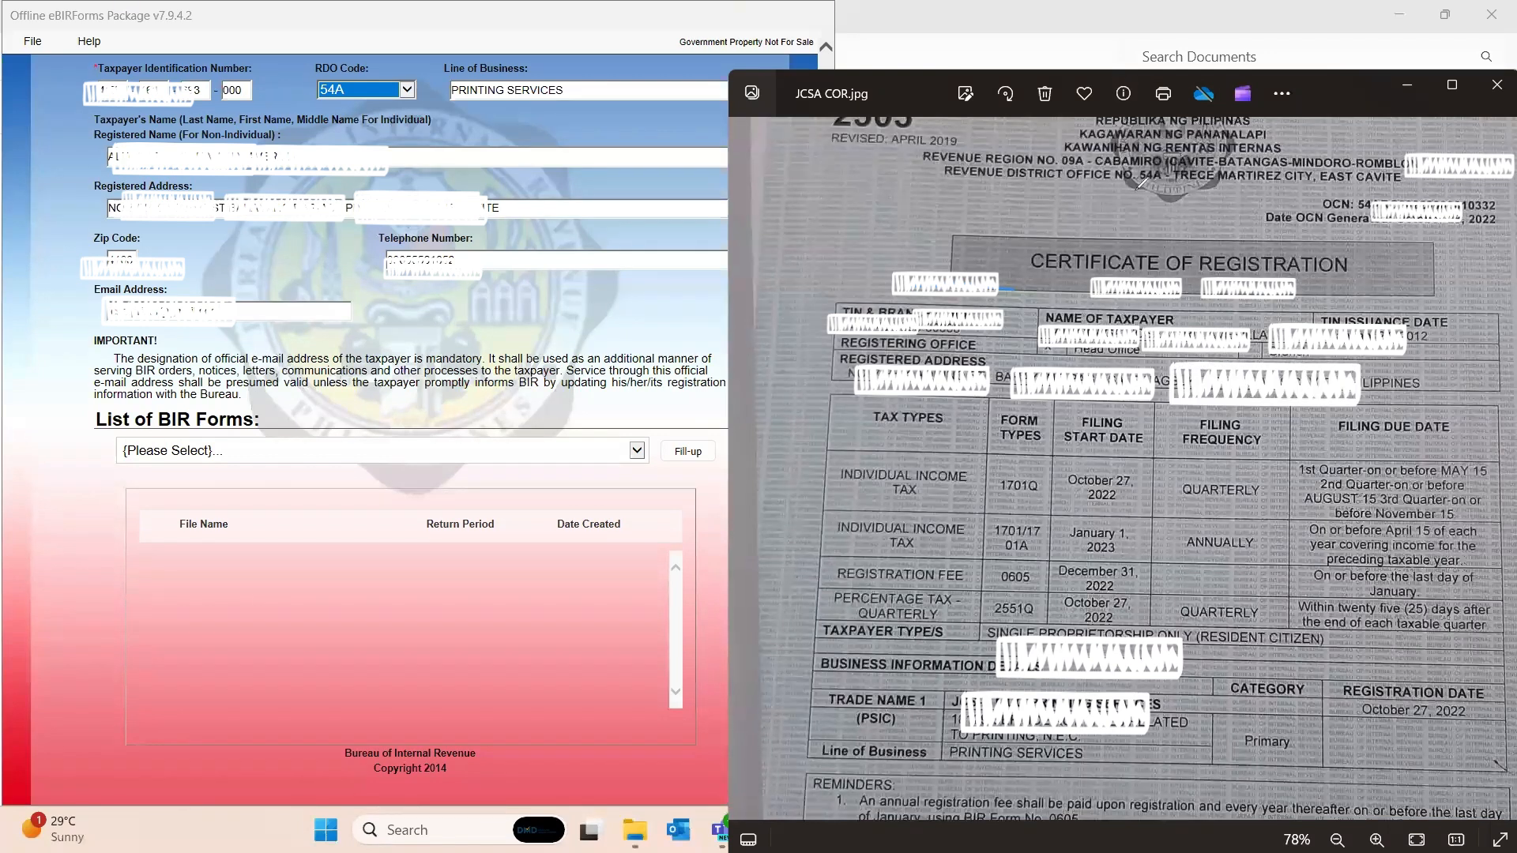
mouse_move(1155, 162)
left_mouse_down()
mouse_move(1129, 193)
mouse_move(1142, 190)
left_mouse_up()
mouse_move(819, 734)
left_mouse_down()
mouse_move(806, 758)
mouse_move(931, 746)
mouse_move(824, 729)
left_mouse_up()
left_click_drag(553, 100, 589, 82)
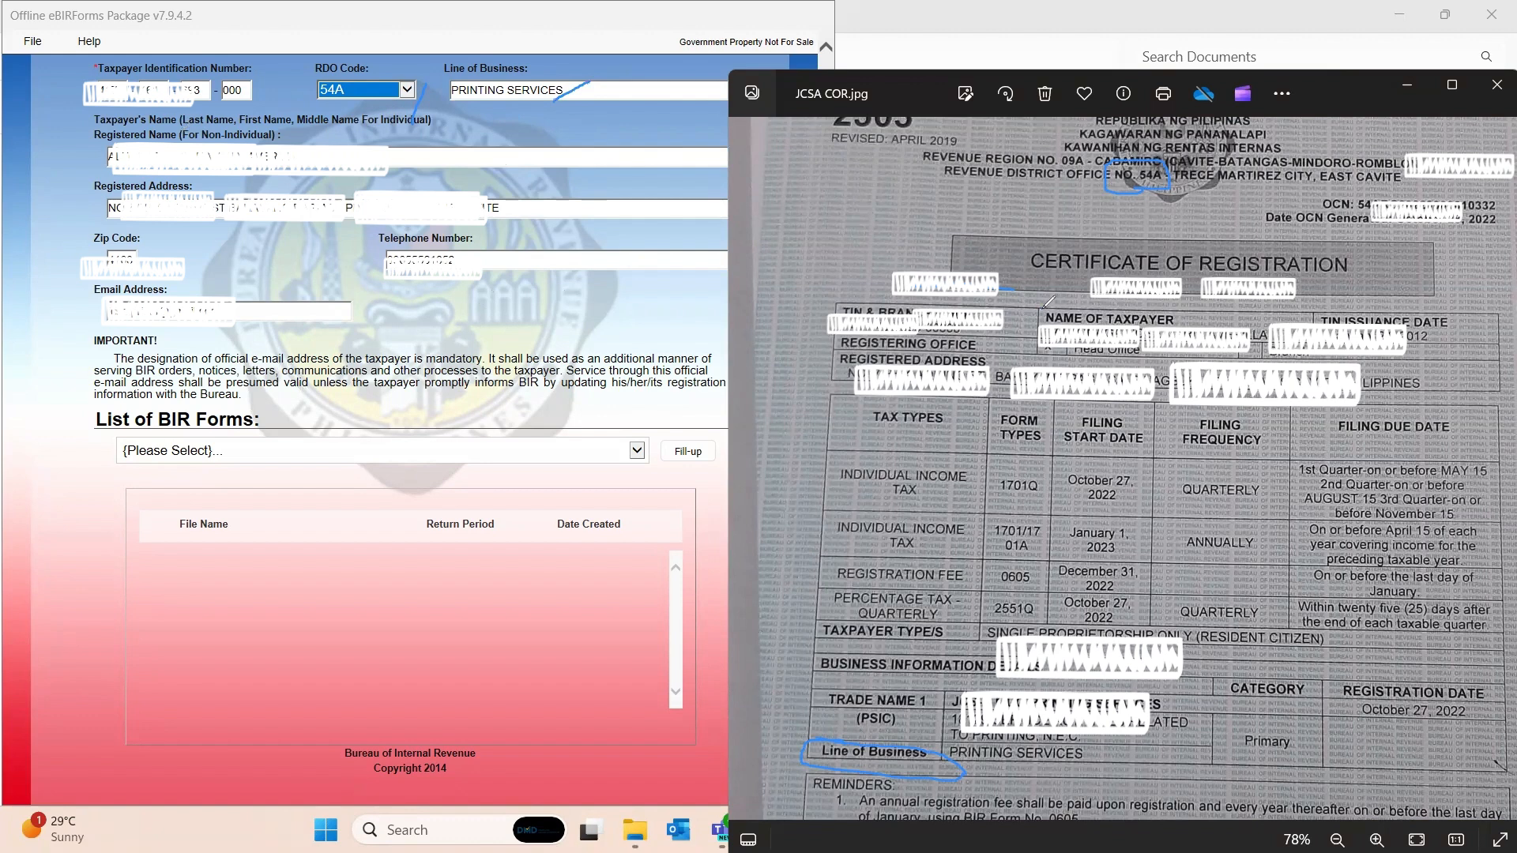
left_click_drag(1041, 310, 1044, 321)
mouse_move(1164, 316)
left_mouse_down()
mouse_move(1193, 312)
mouse_move(1002, 289)
left_mouse_up()
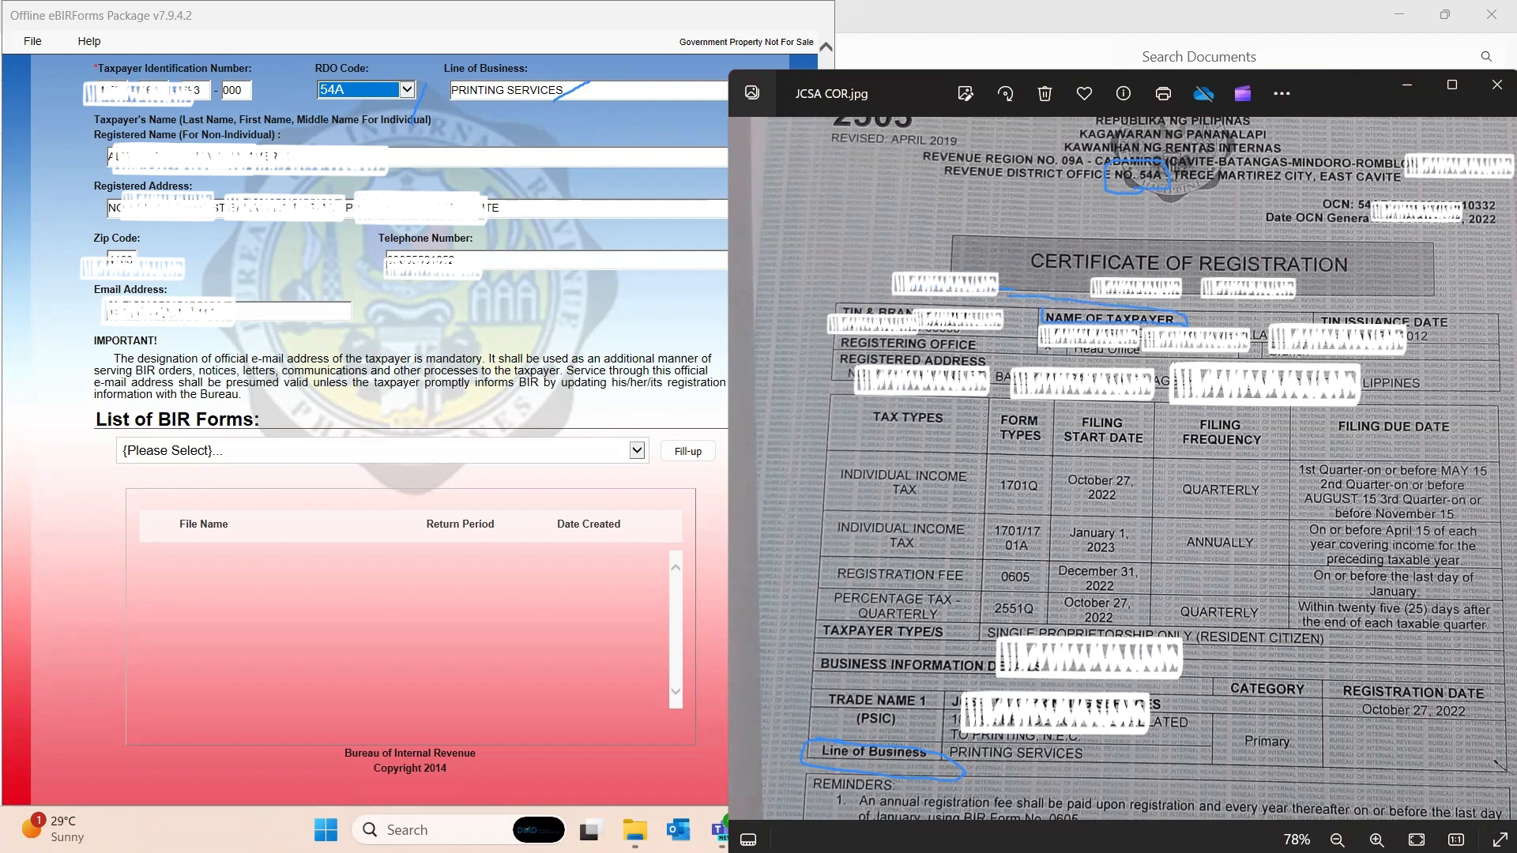
left_click_drag(195, 191, 230, 187)
left_click_drag(834, 362, 853, 360)
left_click_drag(155, 242, 169, 233)
left_click_drag(215, 325, 237, 324)
left_click(562, 190)
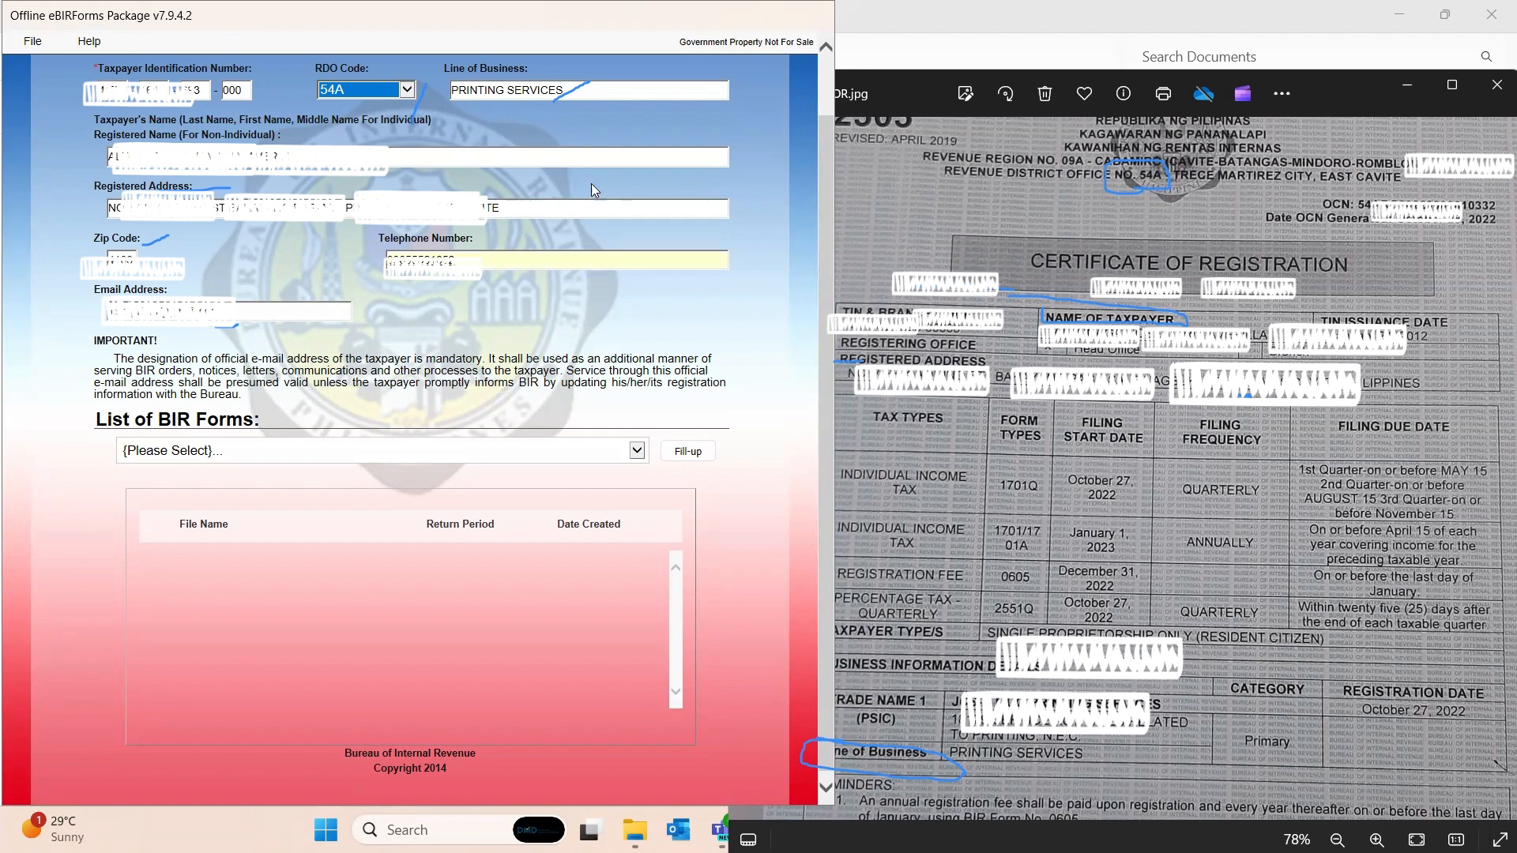
left_click(573, 90)
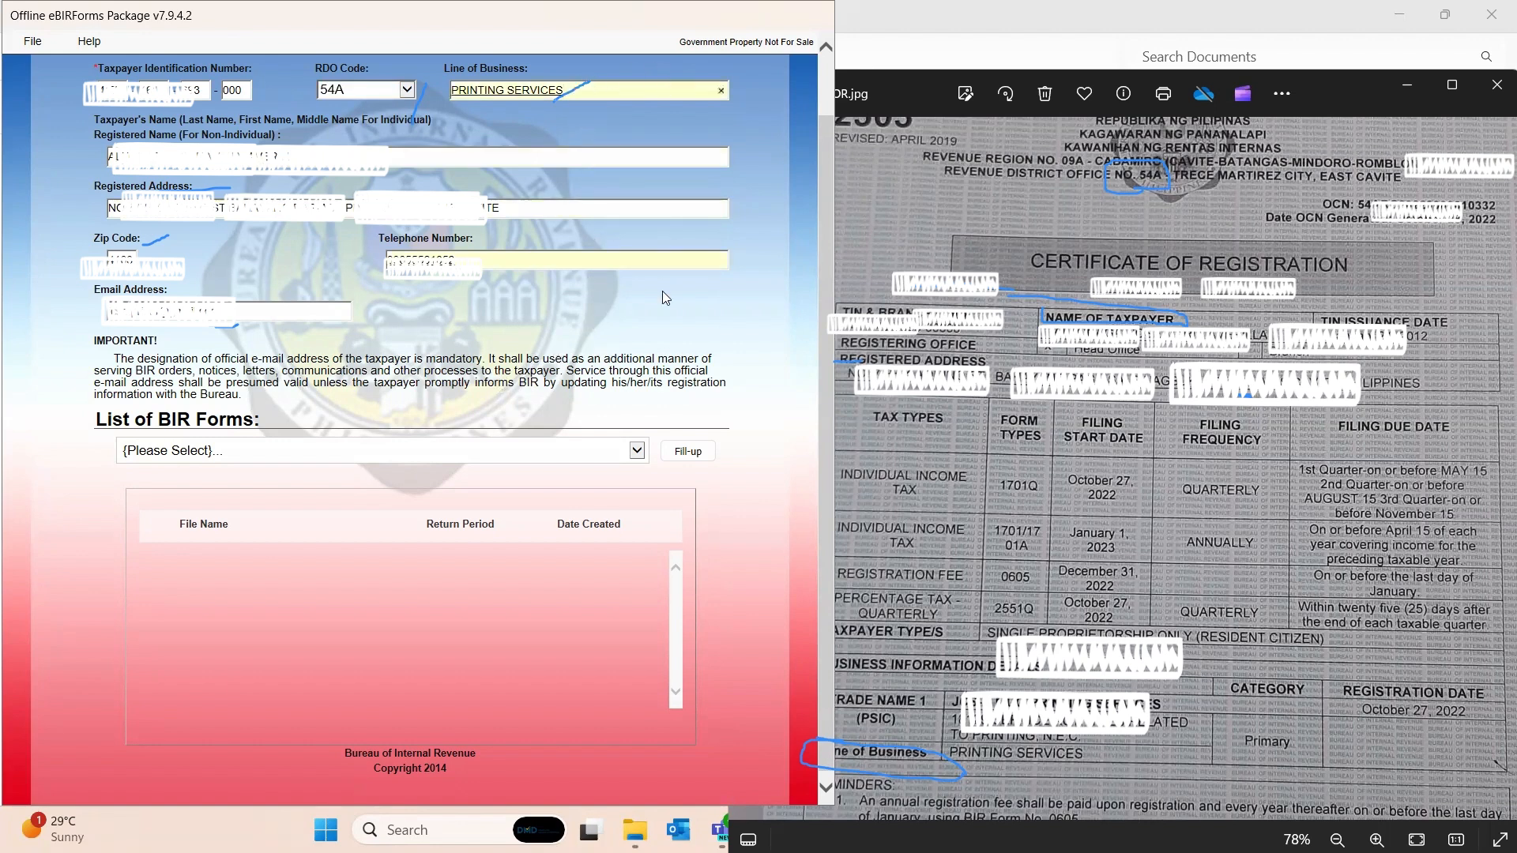
Step: Pick BIR Form 1701Qv2018 - Quarterly Income Tax Return from the List of BIR Forms
left_click(639, 449)
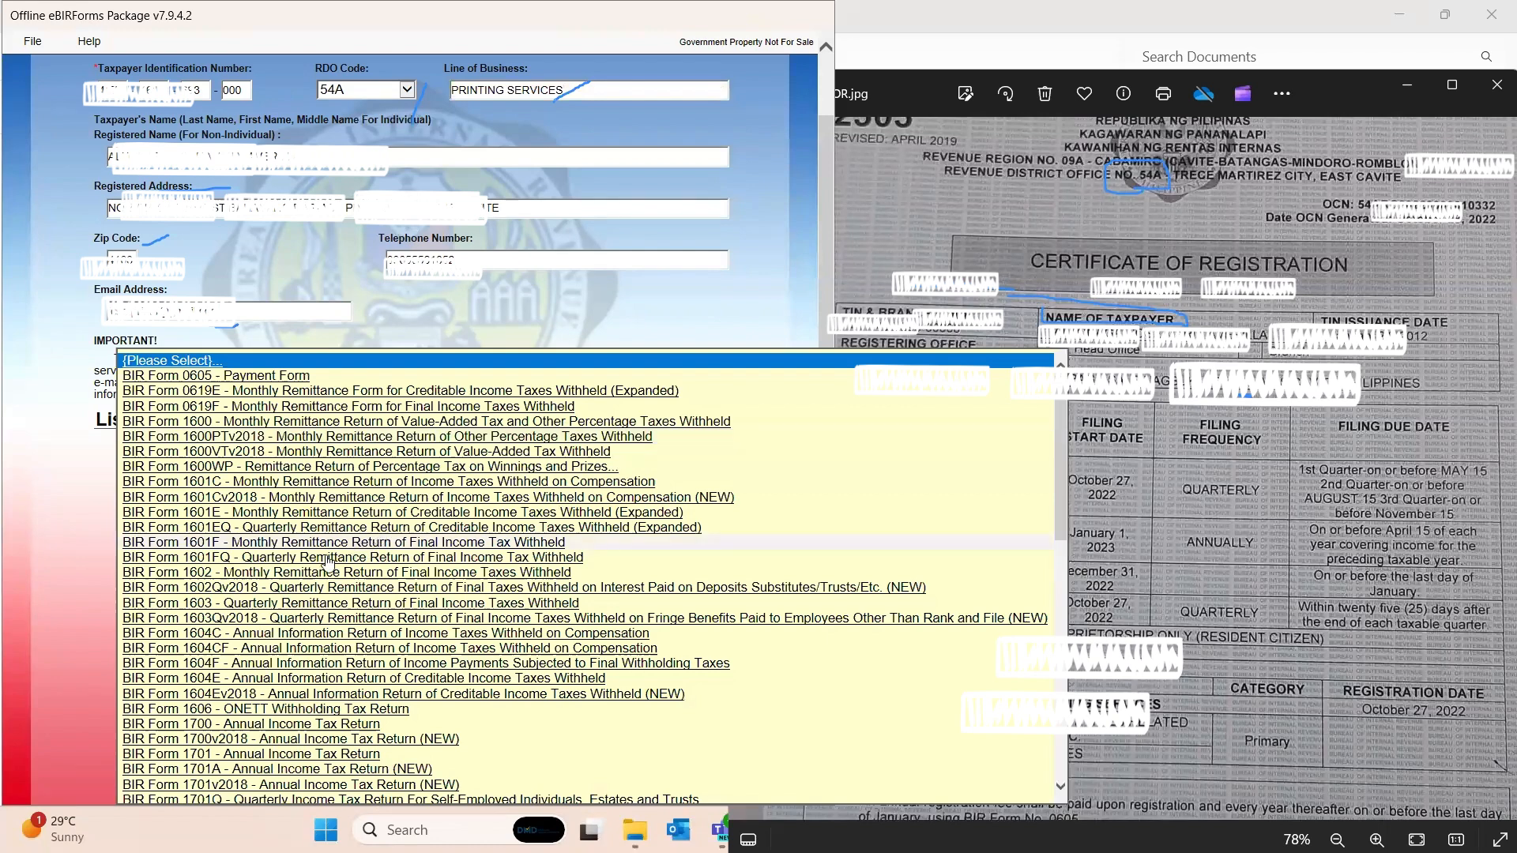
scroll(280, 576, "down", 2)
scroll(284, 588, "up", 2)
scroll(286, 598, "down", 5)
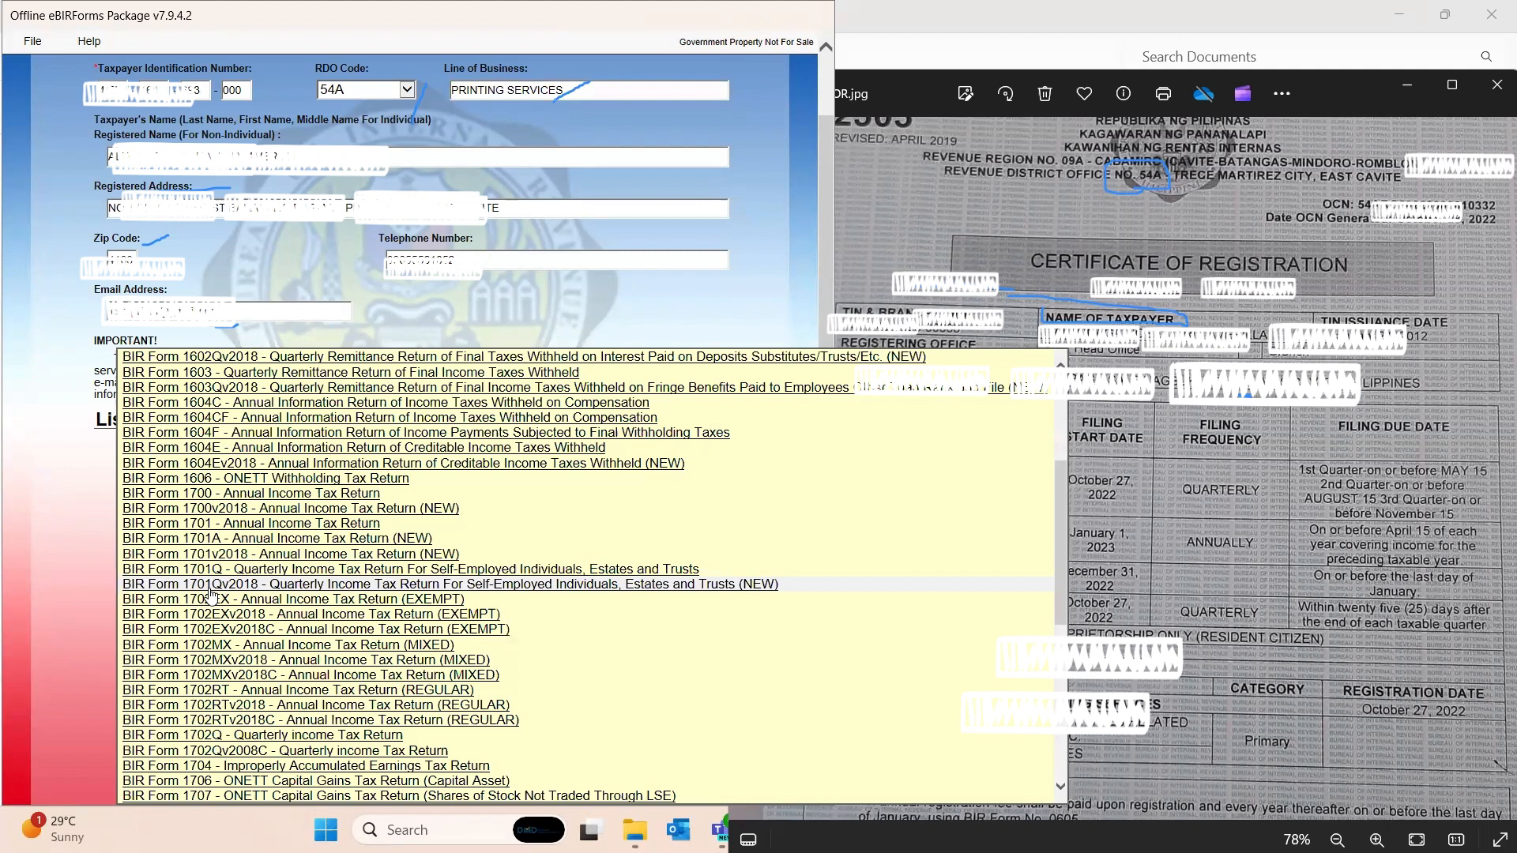
left_click(212, 587)
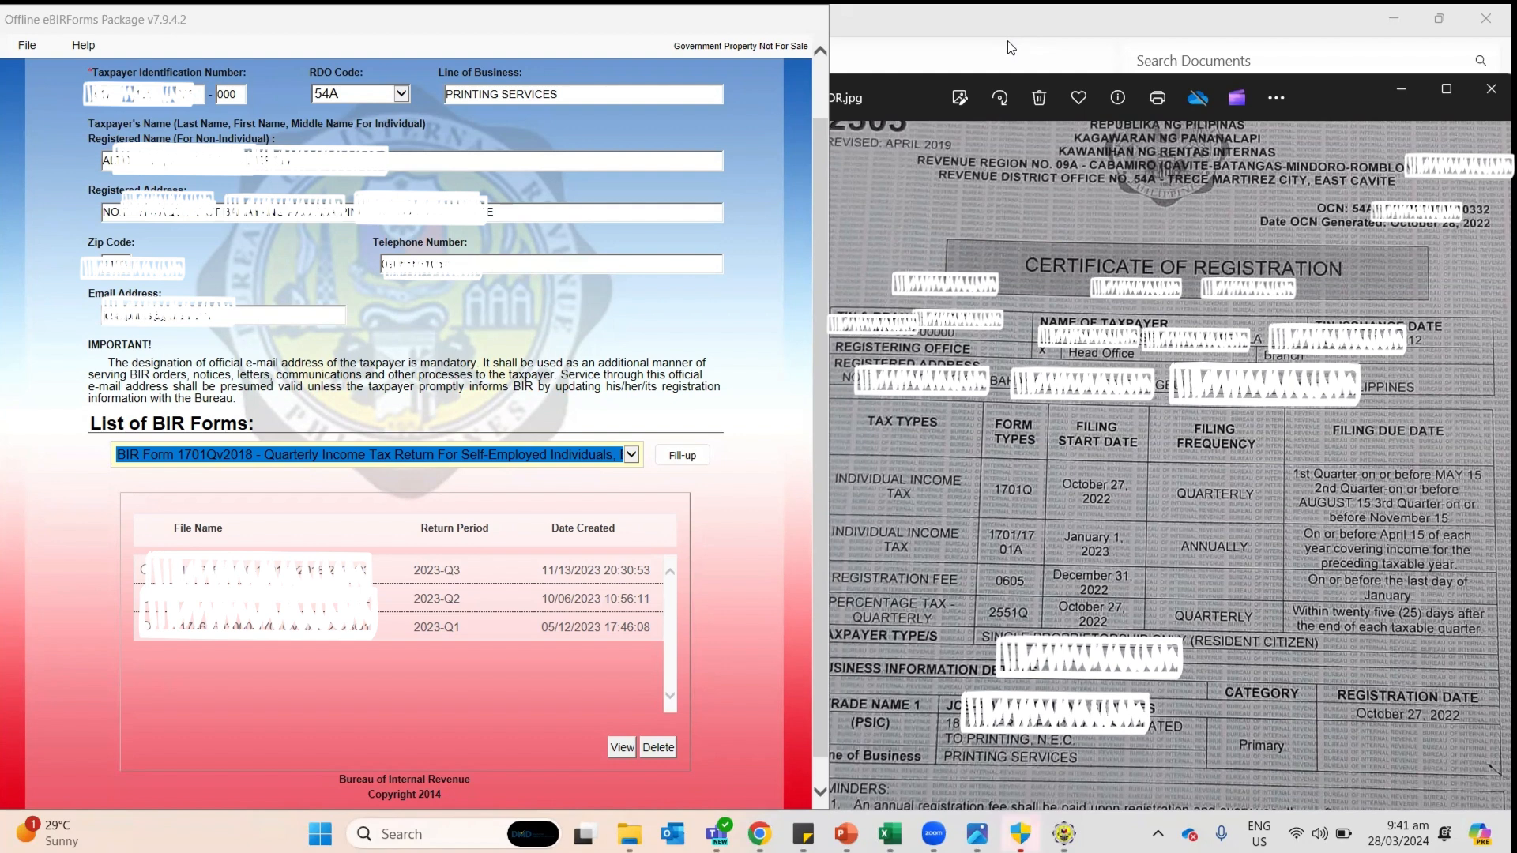
Step: Start a new 2024 1701Q return, acknowledging the backup notice
left_click(680, 465)
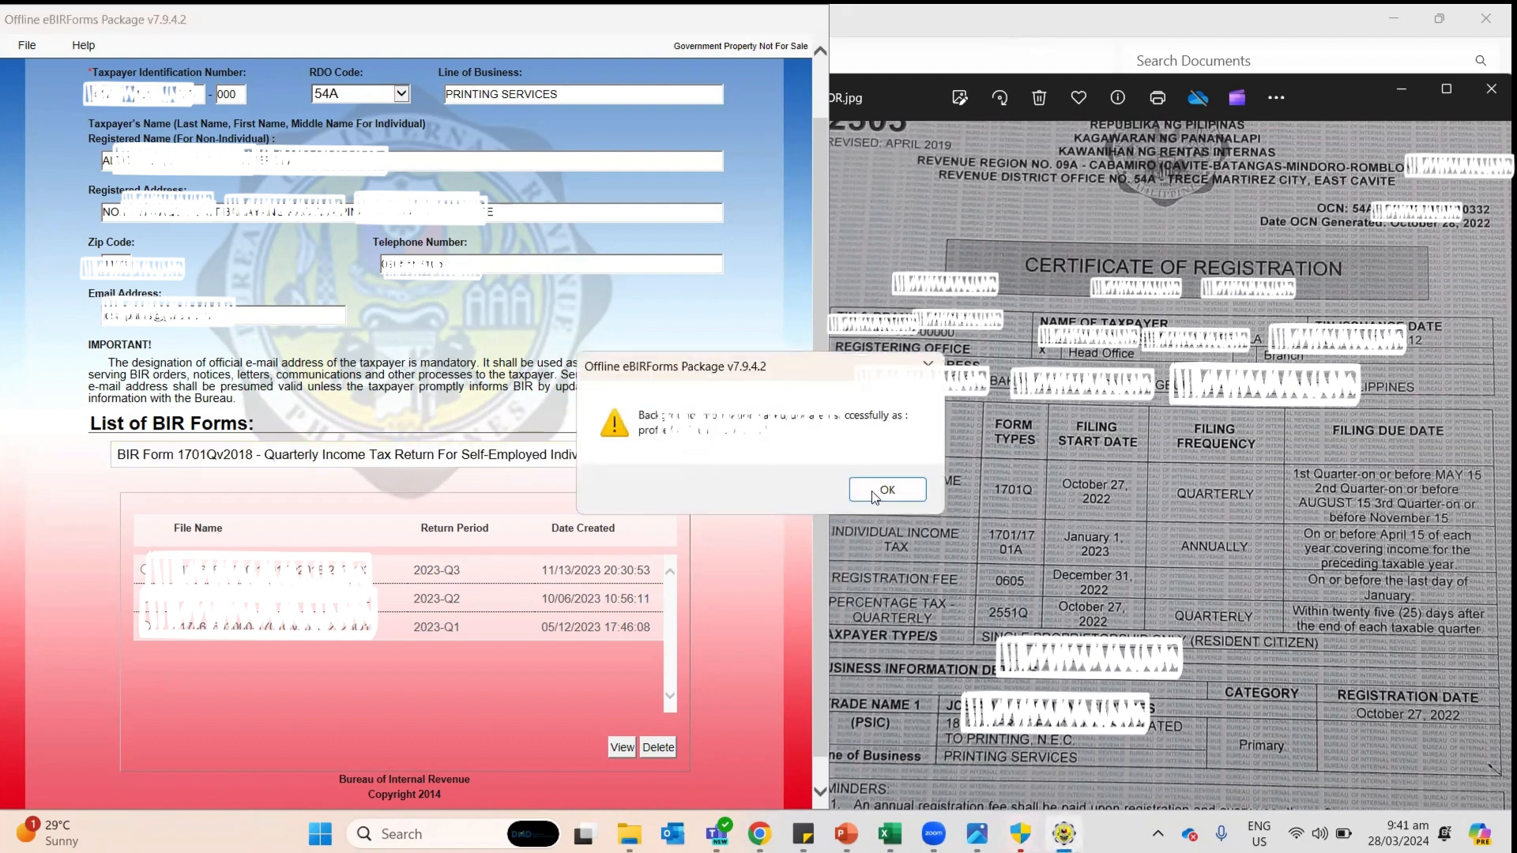
left_click(873, 492)
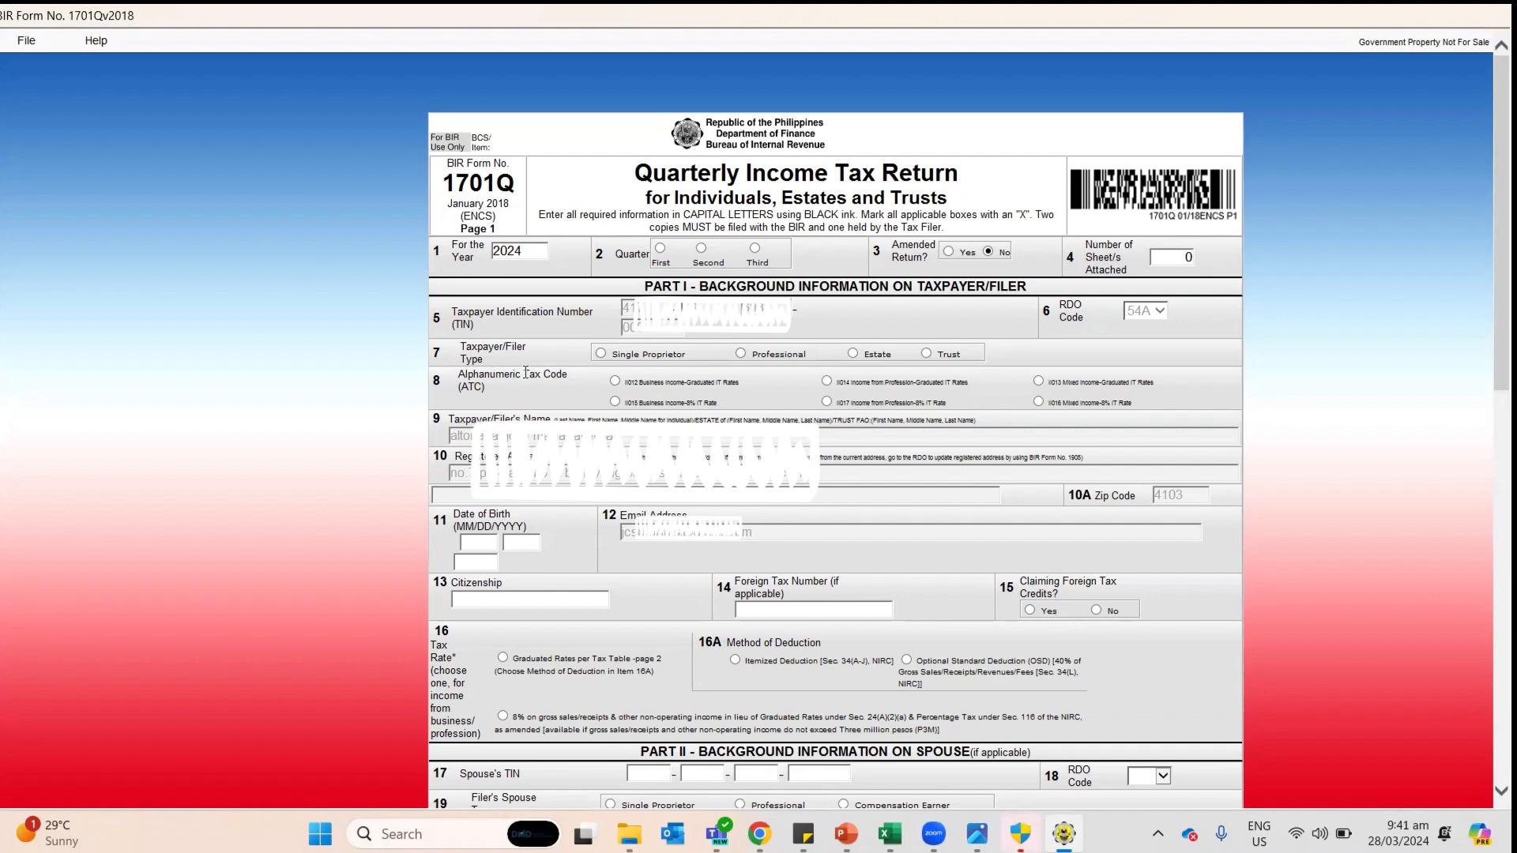
key("alt+Tab")
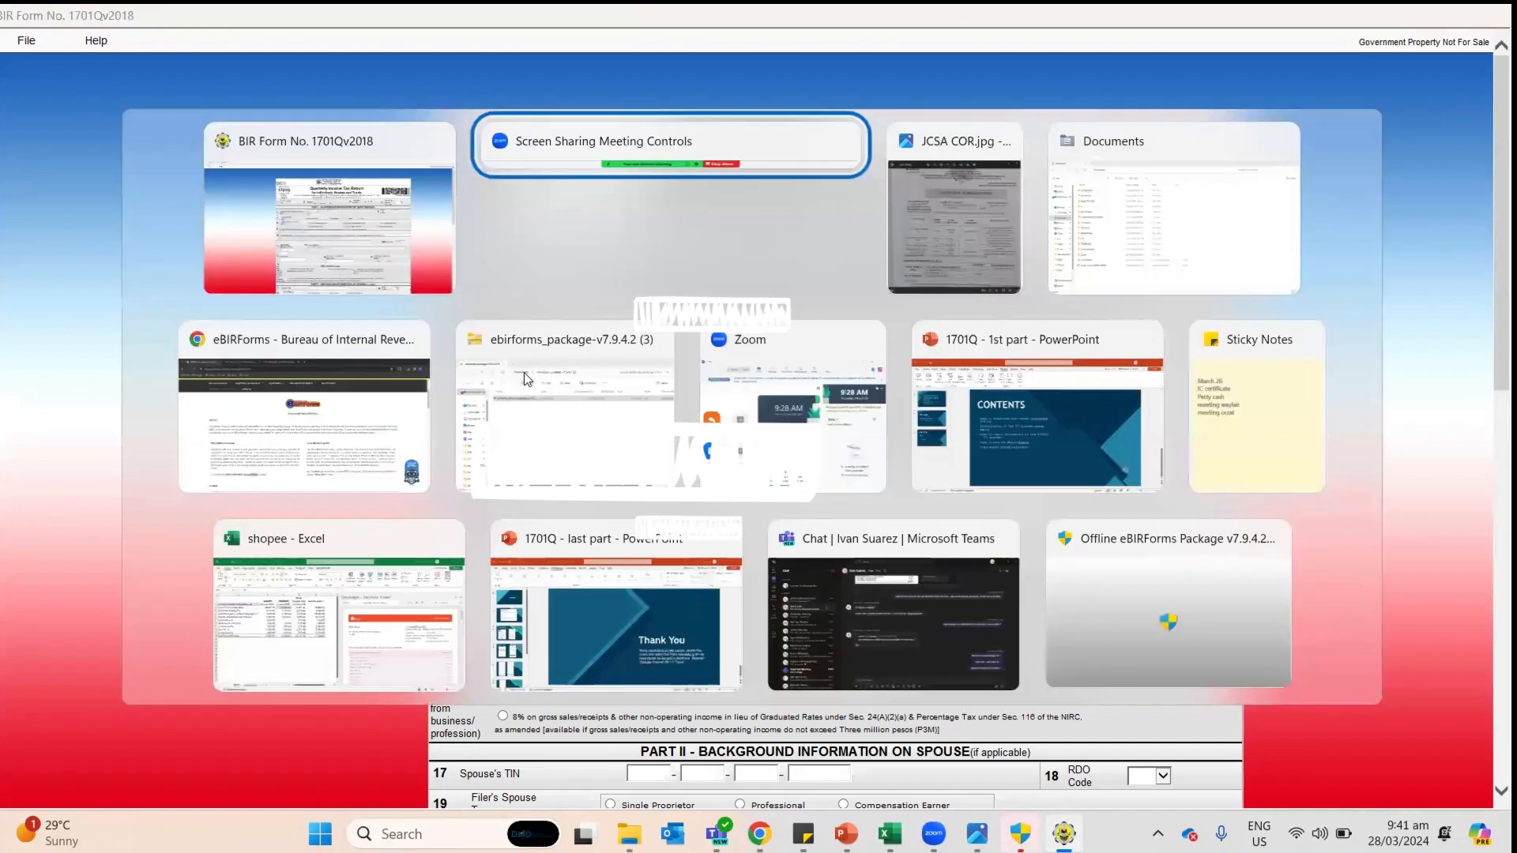
Step: Verify January's Shopee figures (18,967 product price, 2,272 shipping fee, 16,357 payout) against the statement
key("Down")
key("Down")
key("Left")
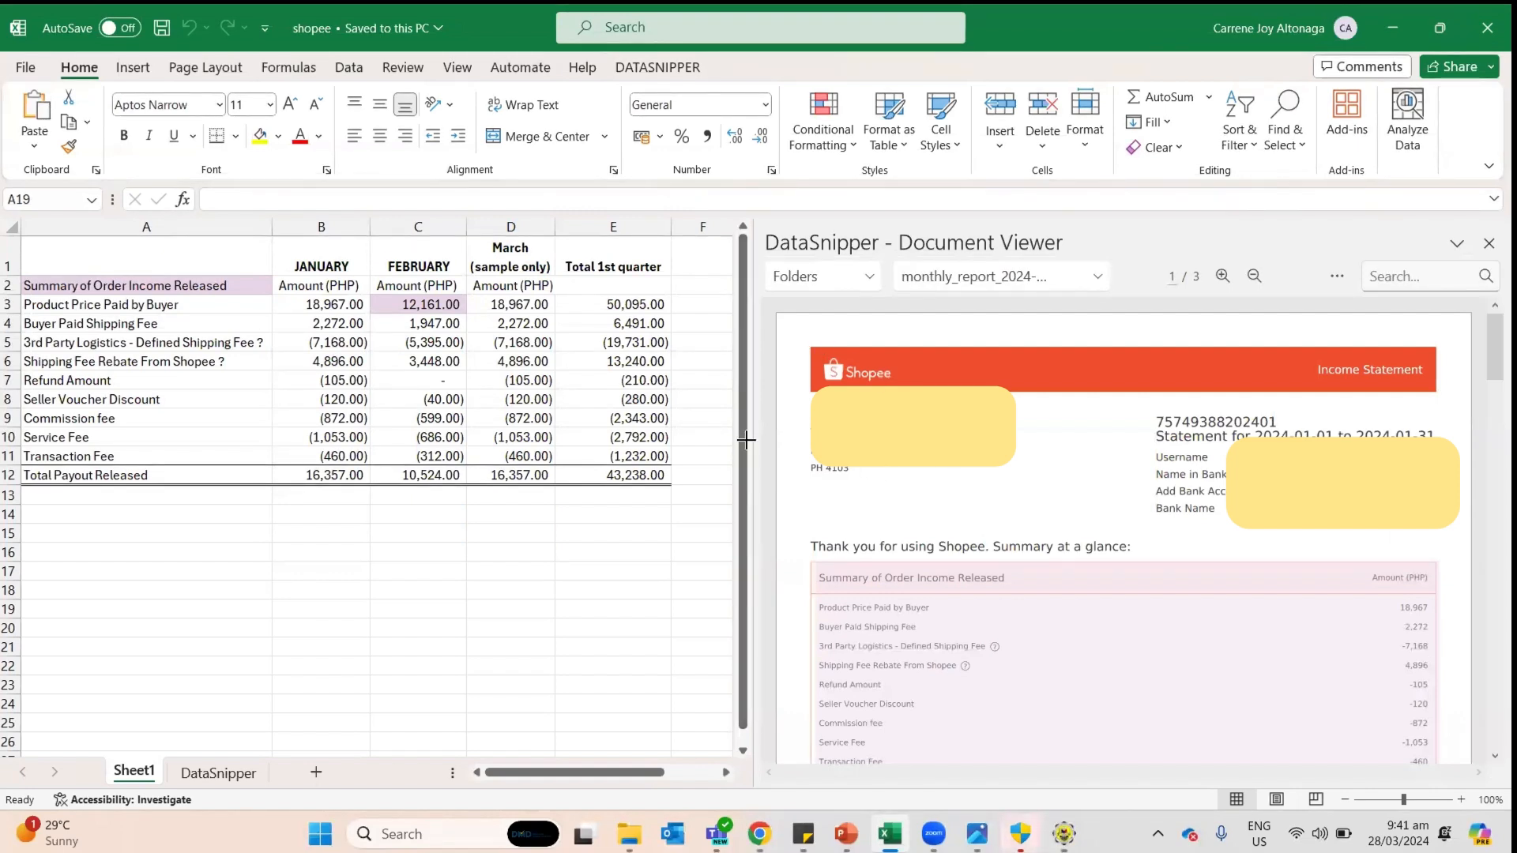
left_click(412, 325)
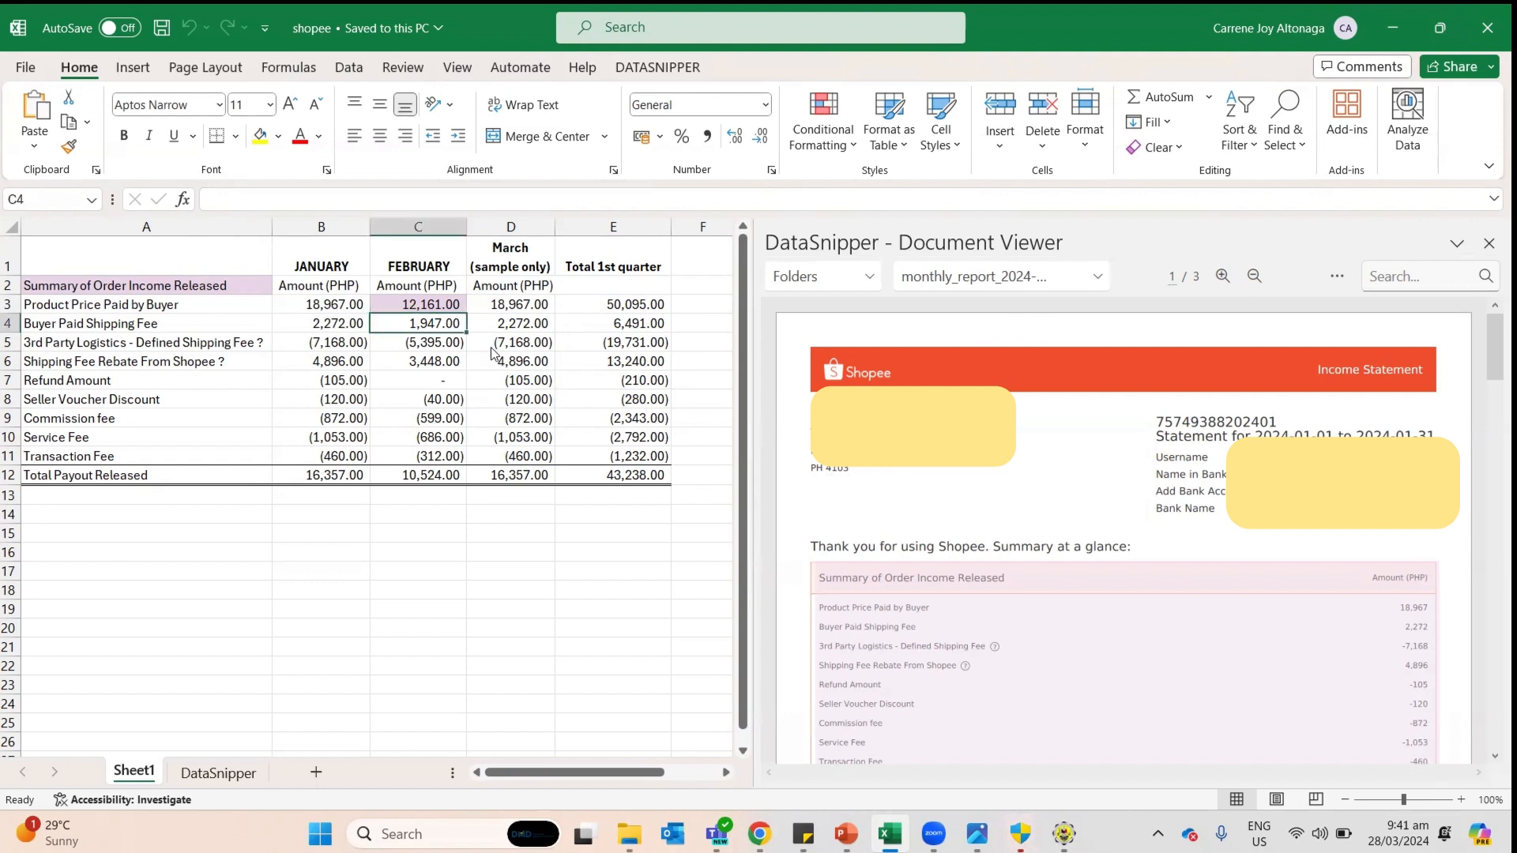
left_click(336, 307)
left_click(329, 271)
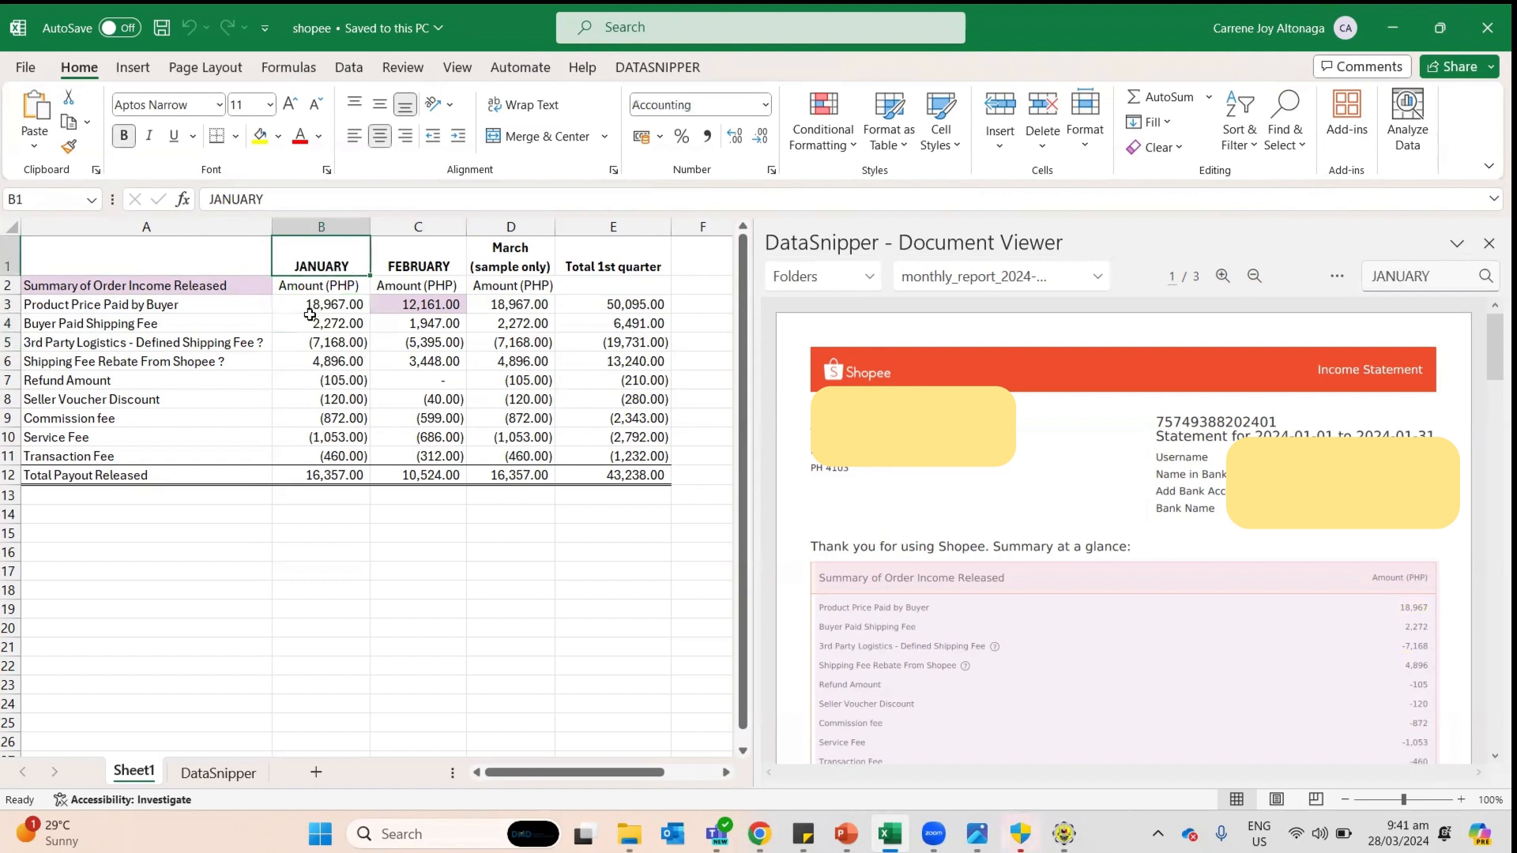
left_click(121, 304)
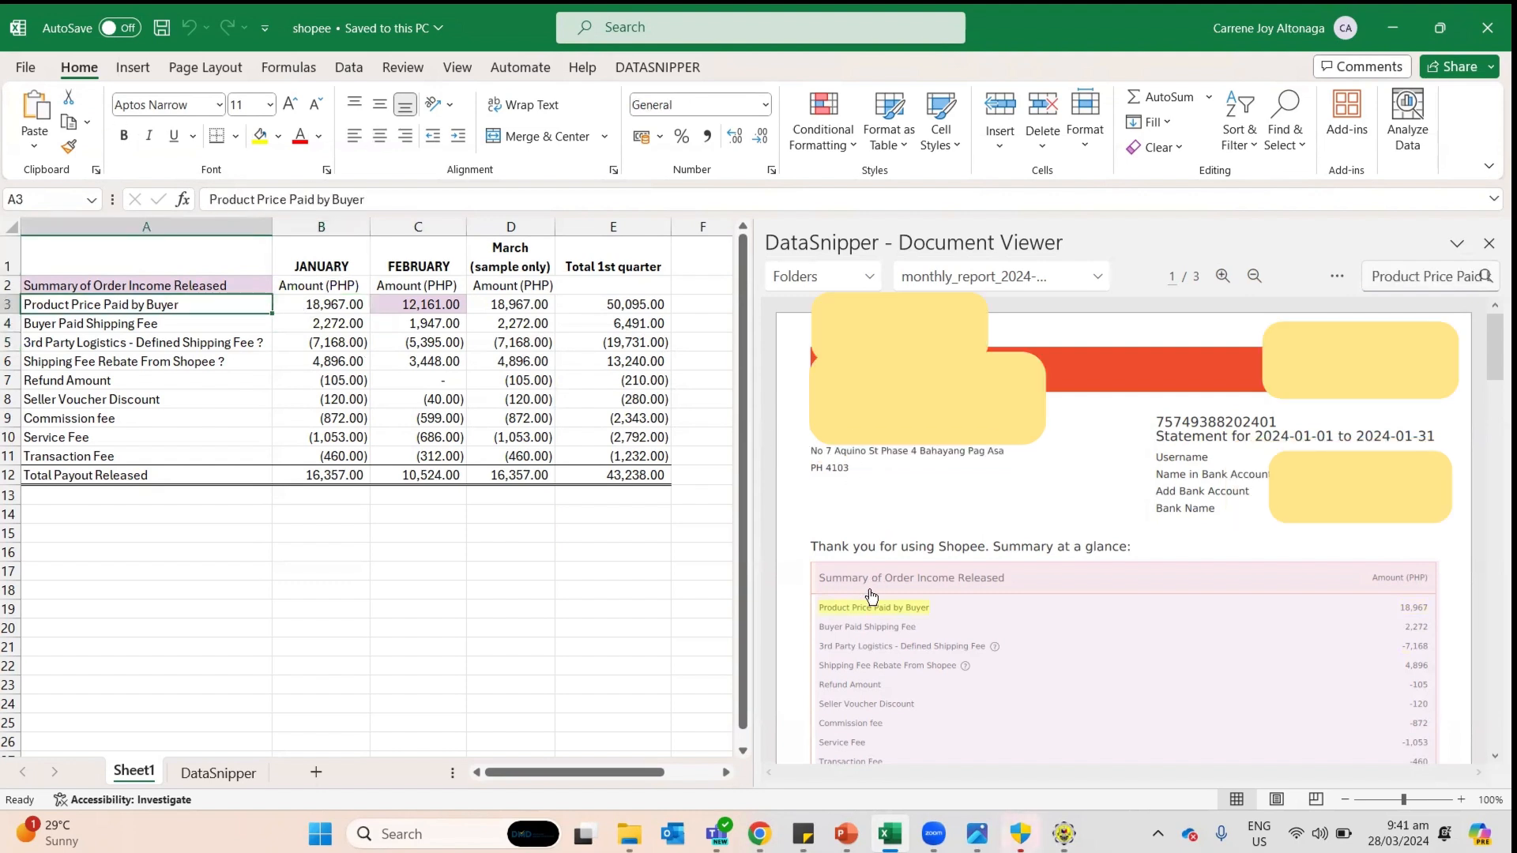
scroll(872, 597, "down", 3)
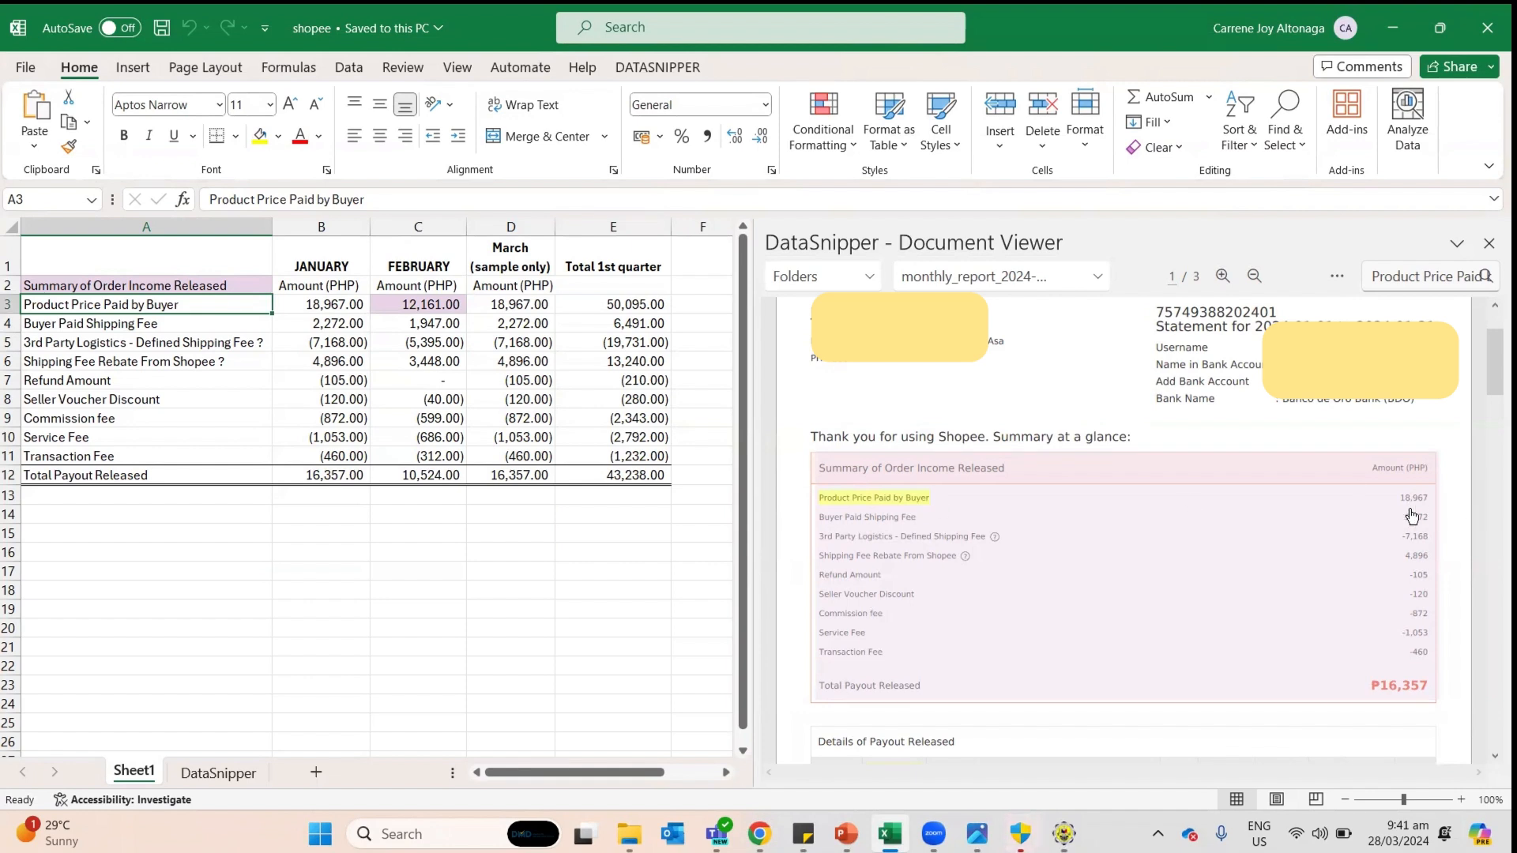
left_click(310, 308)
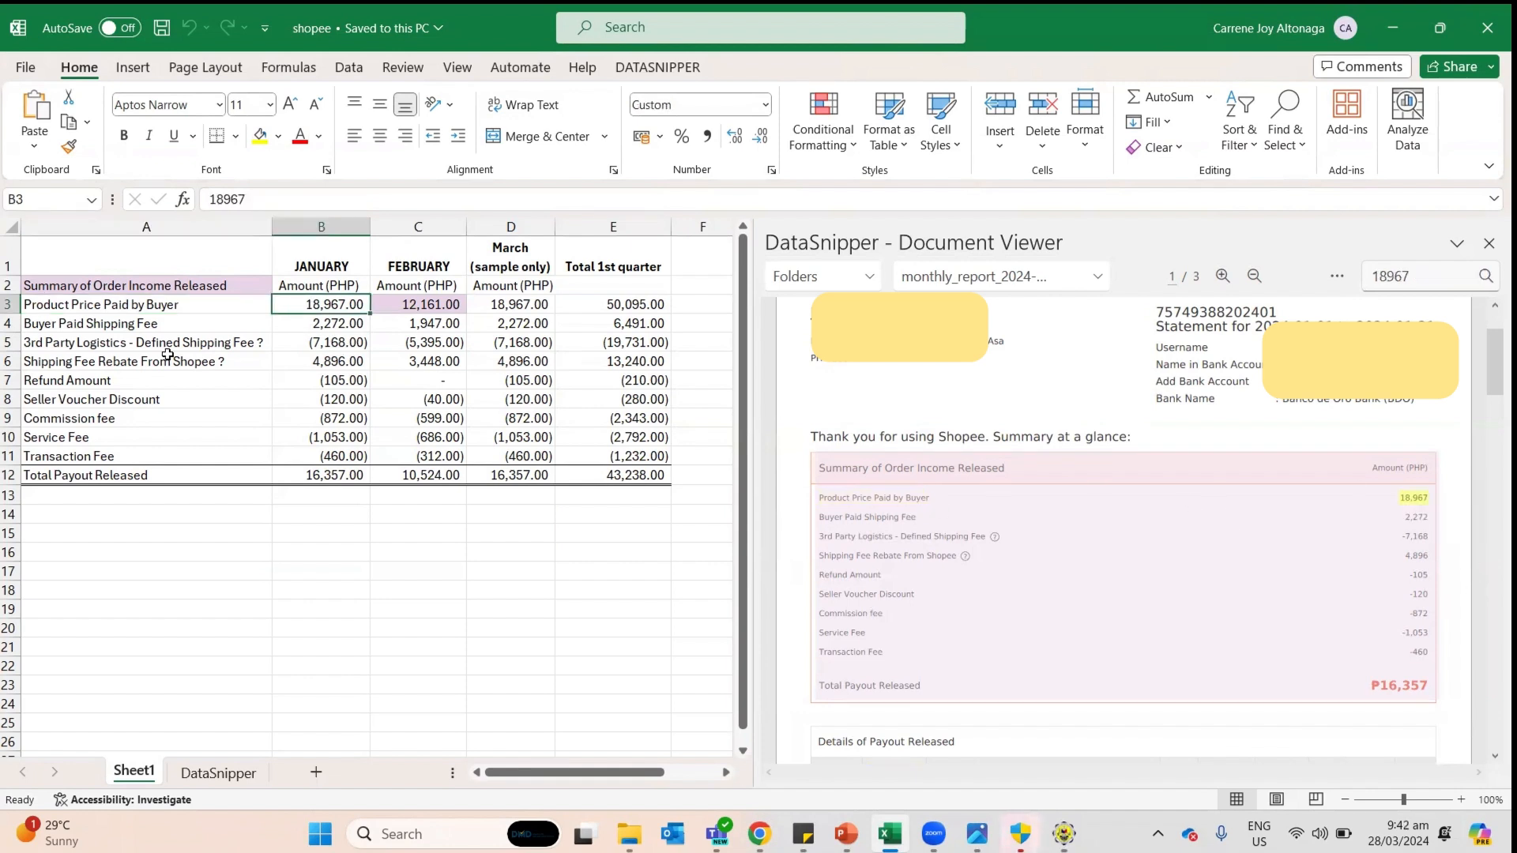
left_click(154, 324)
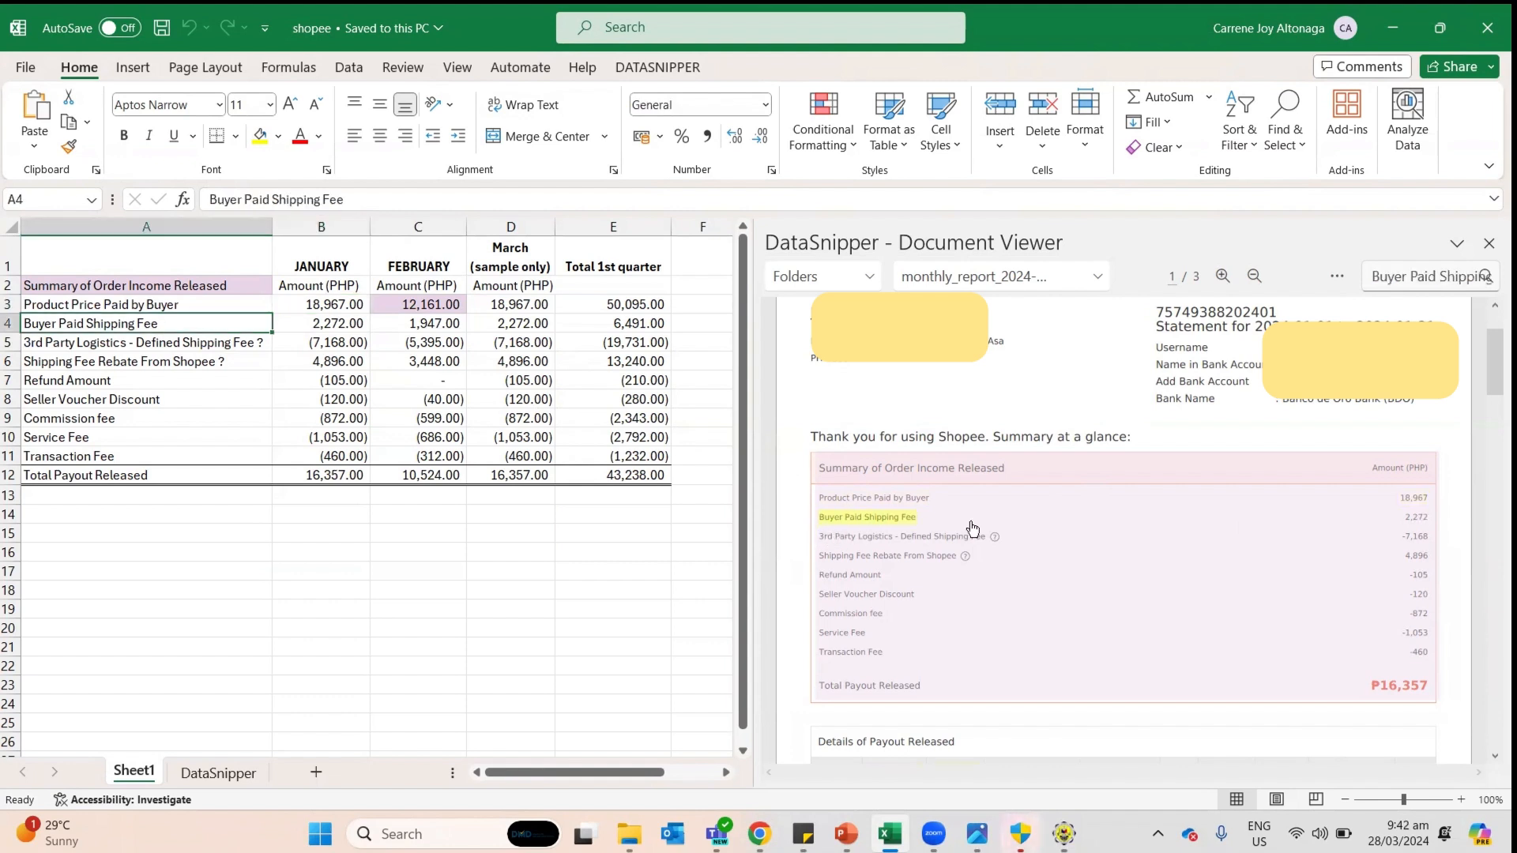
left_click(316, 329)
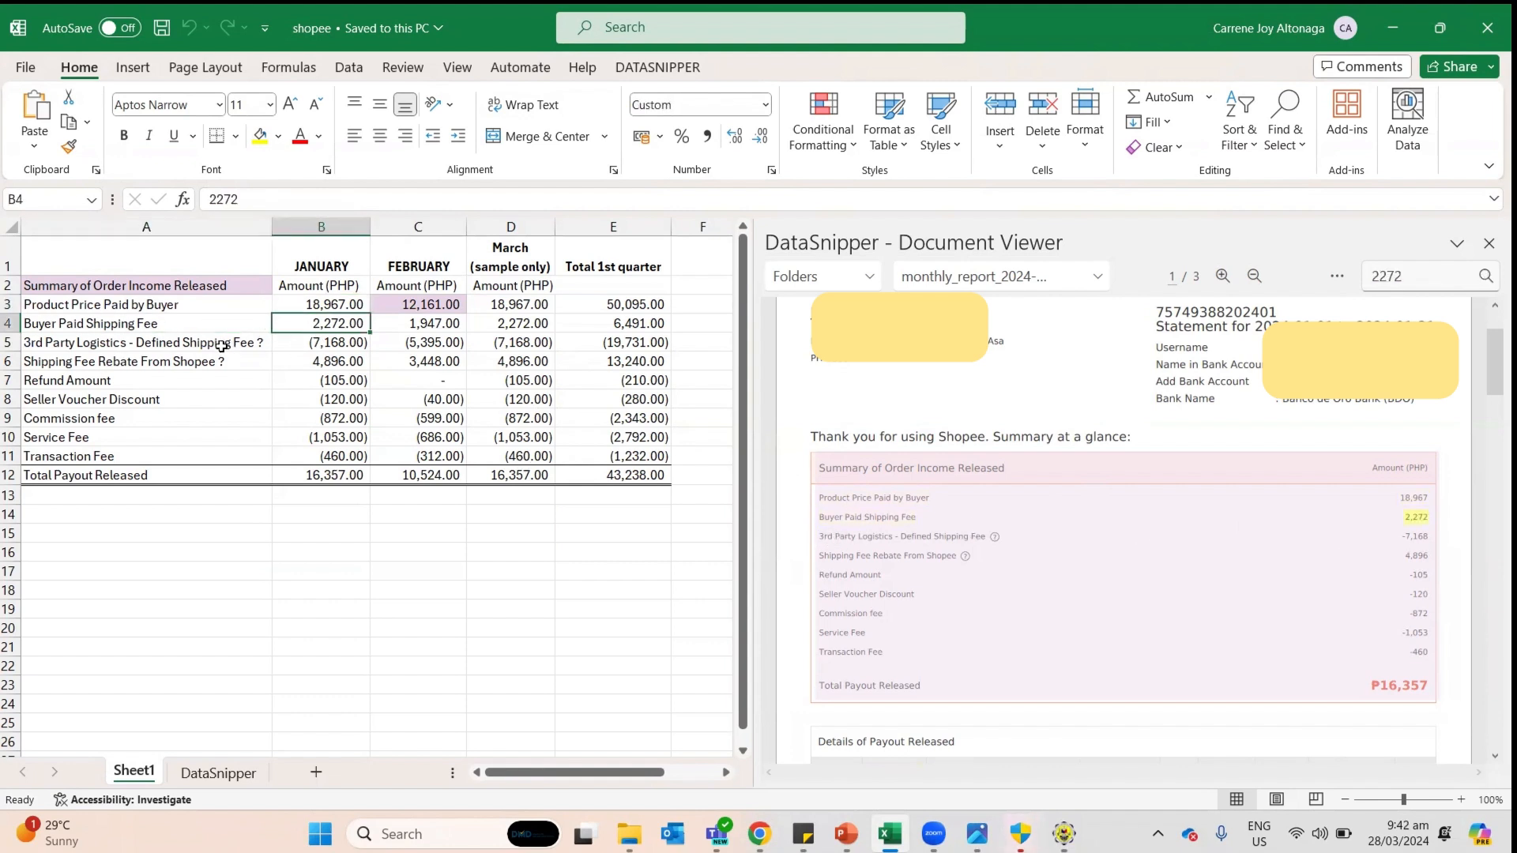
left_click(221, 345)
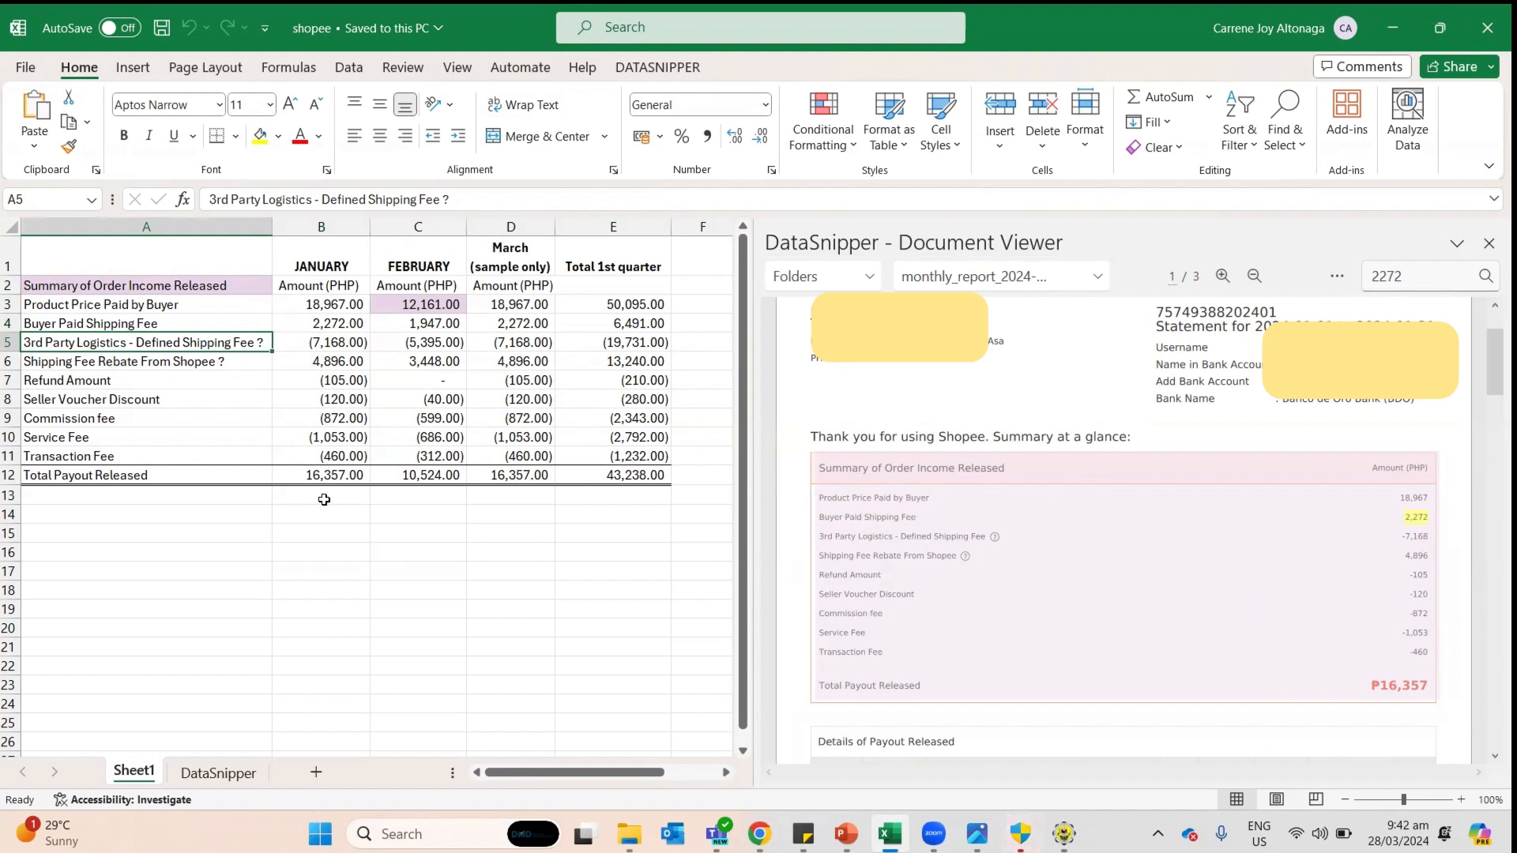
left_click(310, 475)
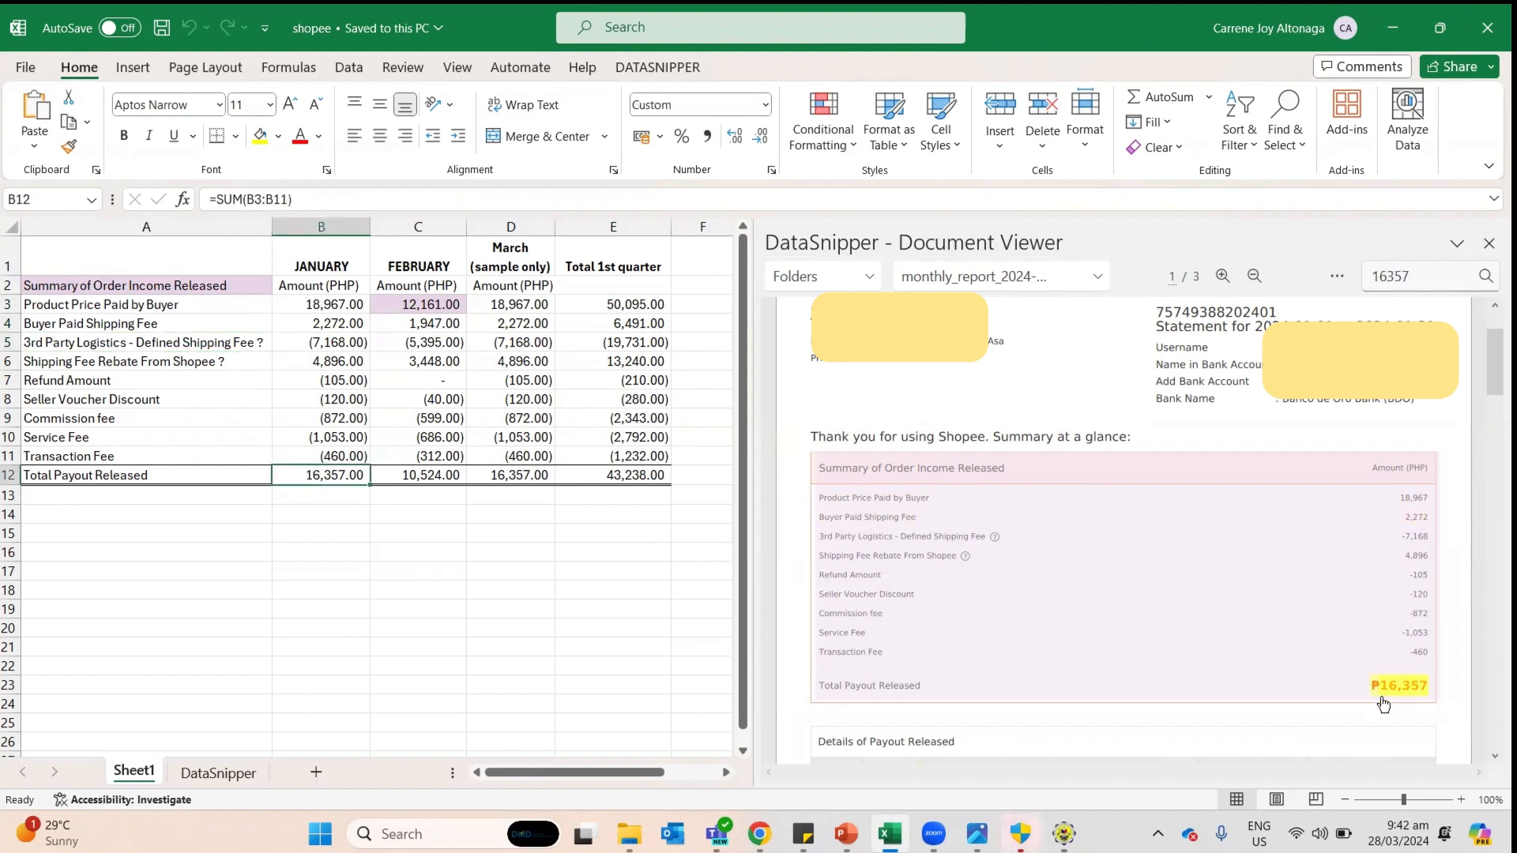
Step: Verify February's figures (1,947 shipping fee, 3,448.00 rebate, 12,161.00 product price) against the statement
left_click(382, 365)
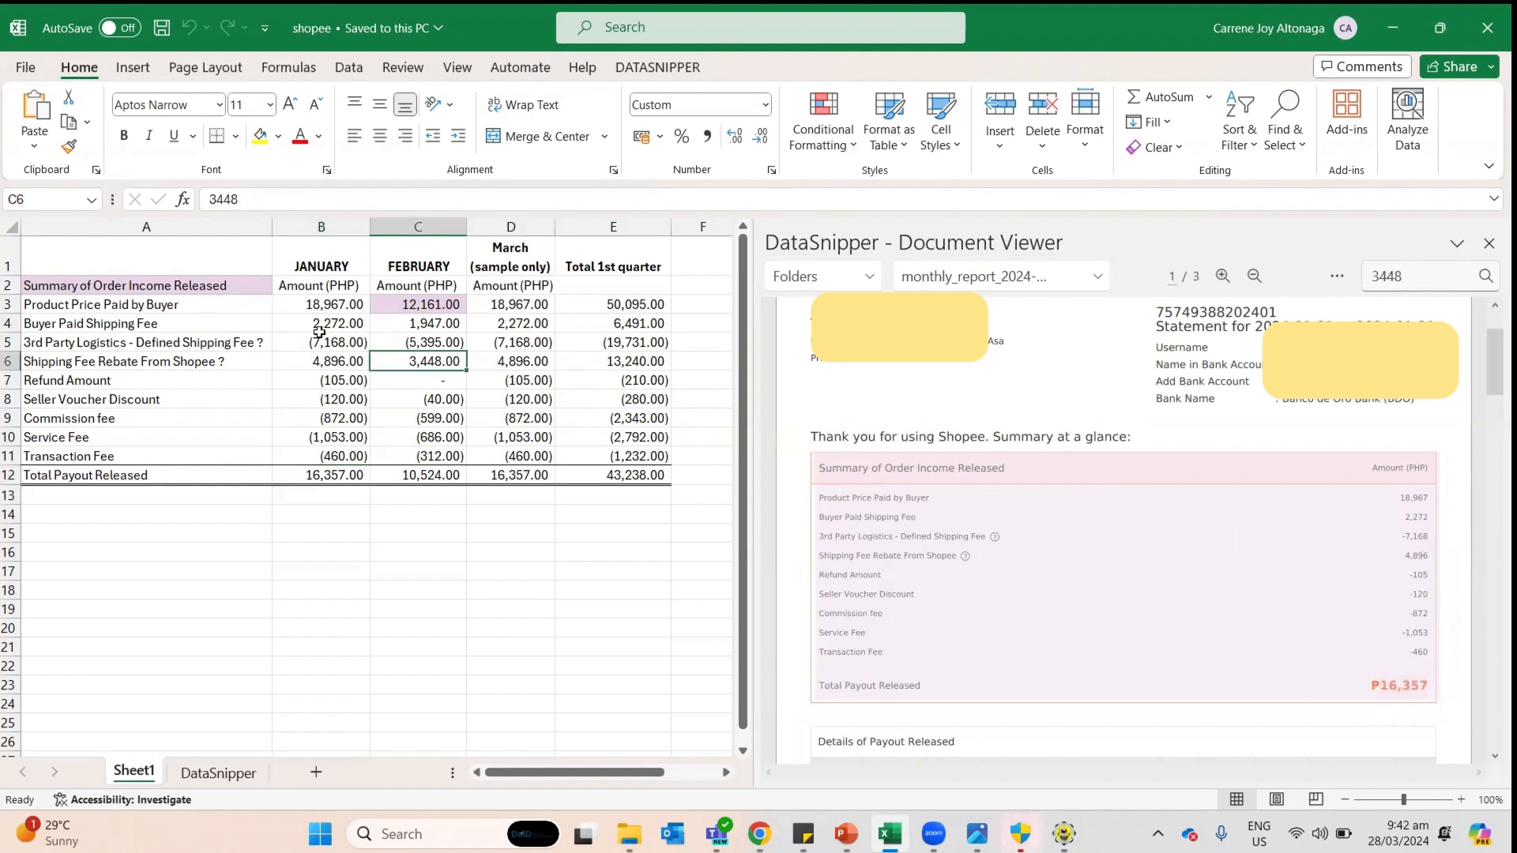
left_click(333, 330)
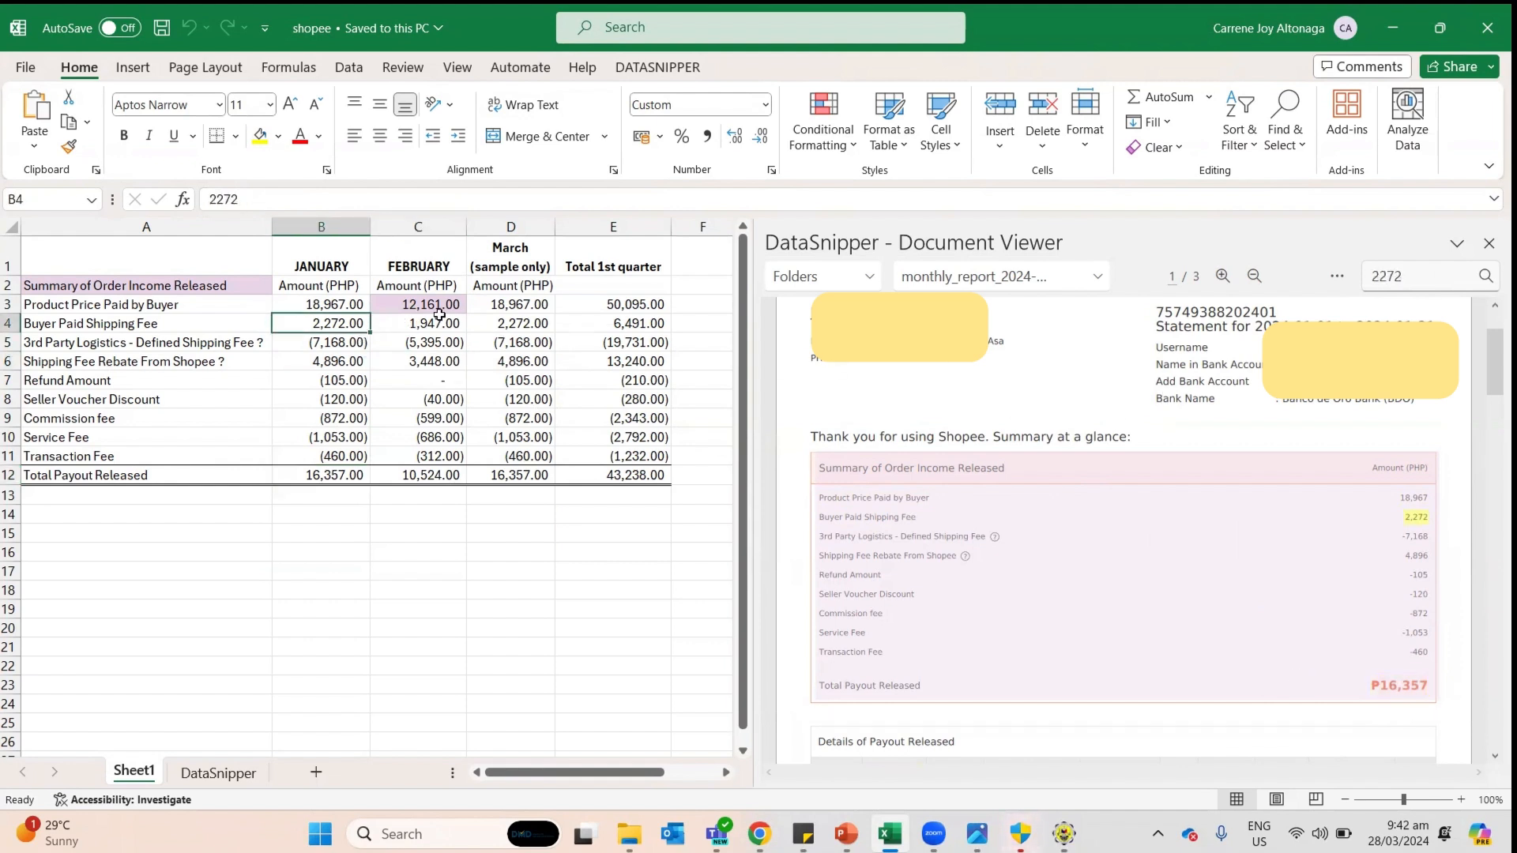
left_click(338, 266)
left_click(418, 266)
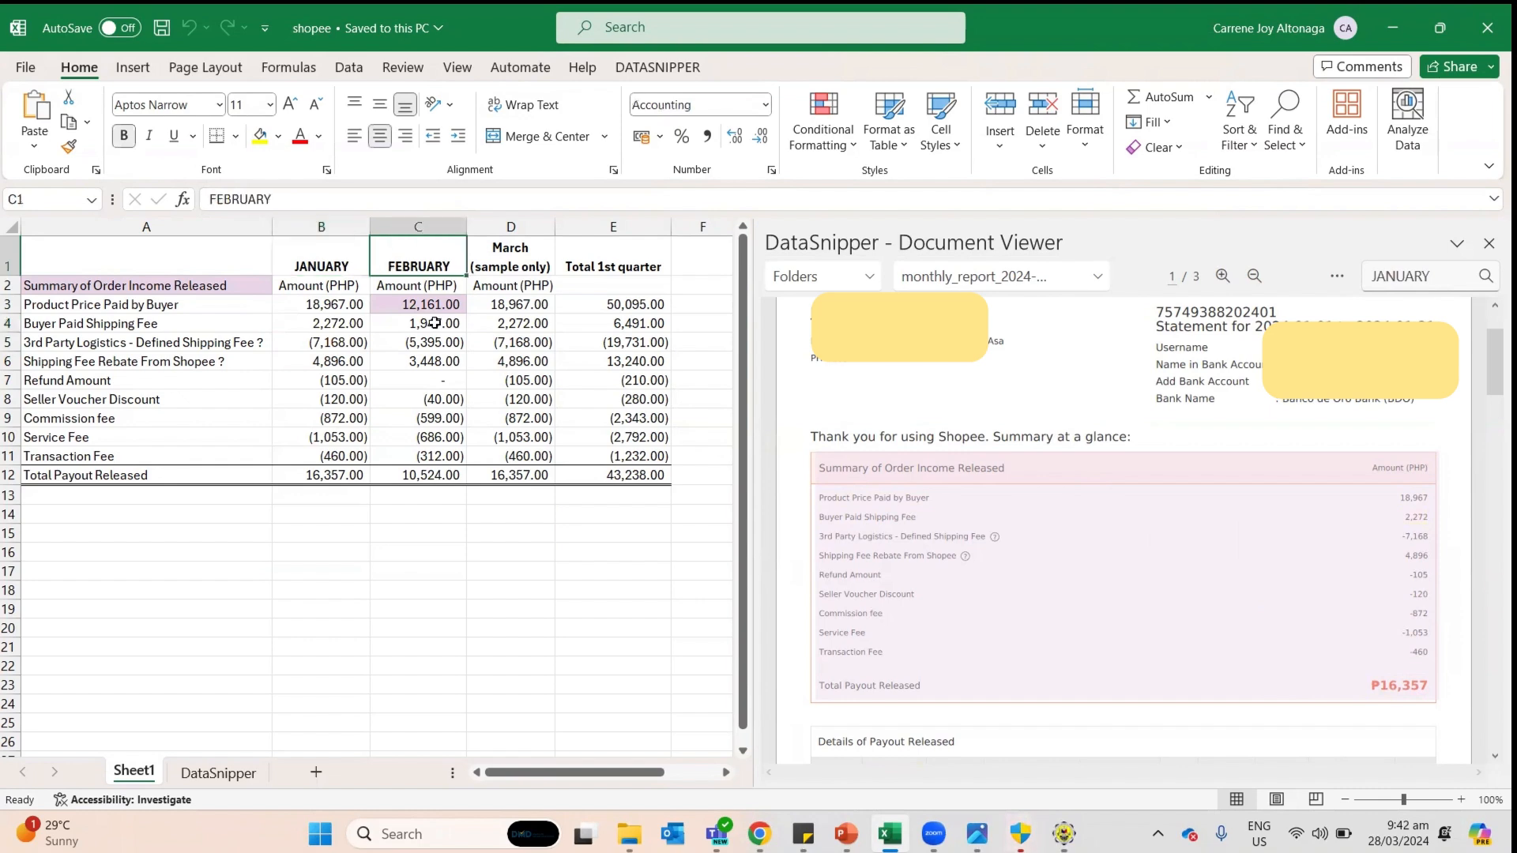
left_click(436, 322)
left_click(436, 303)
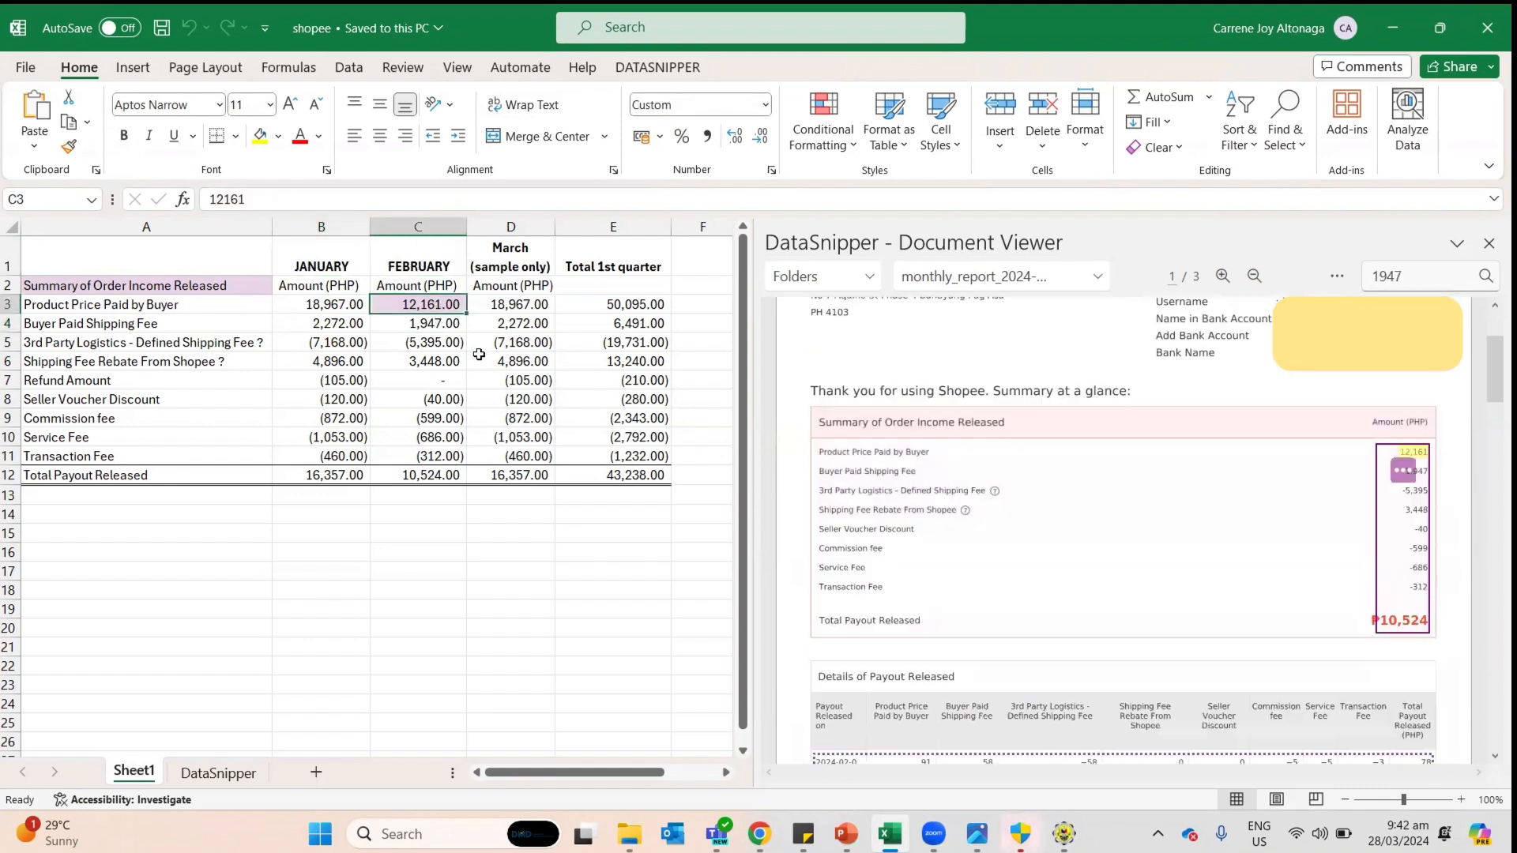
left_click(500, 256)
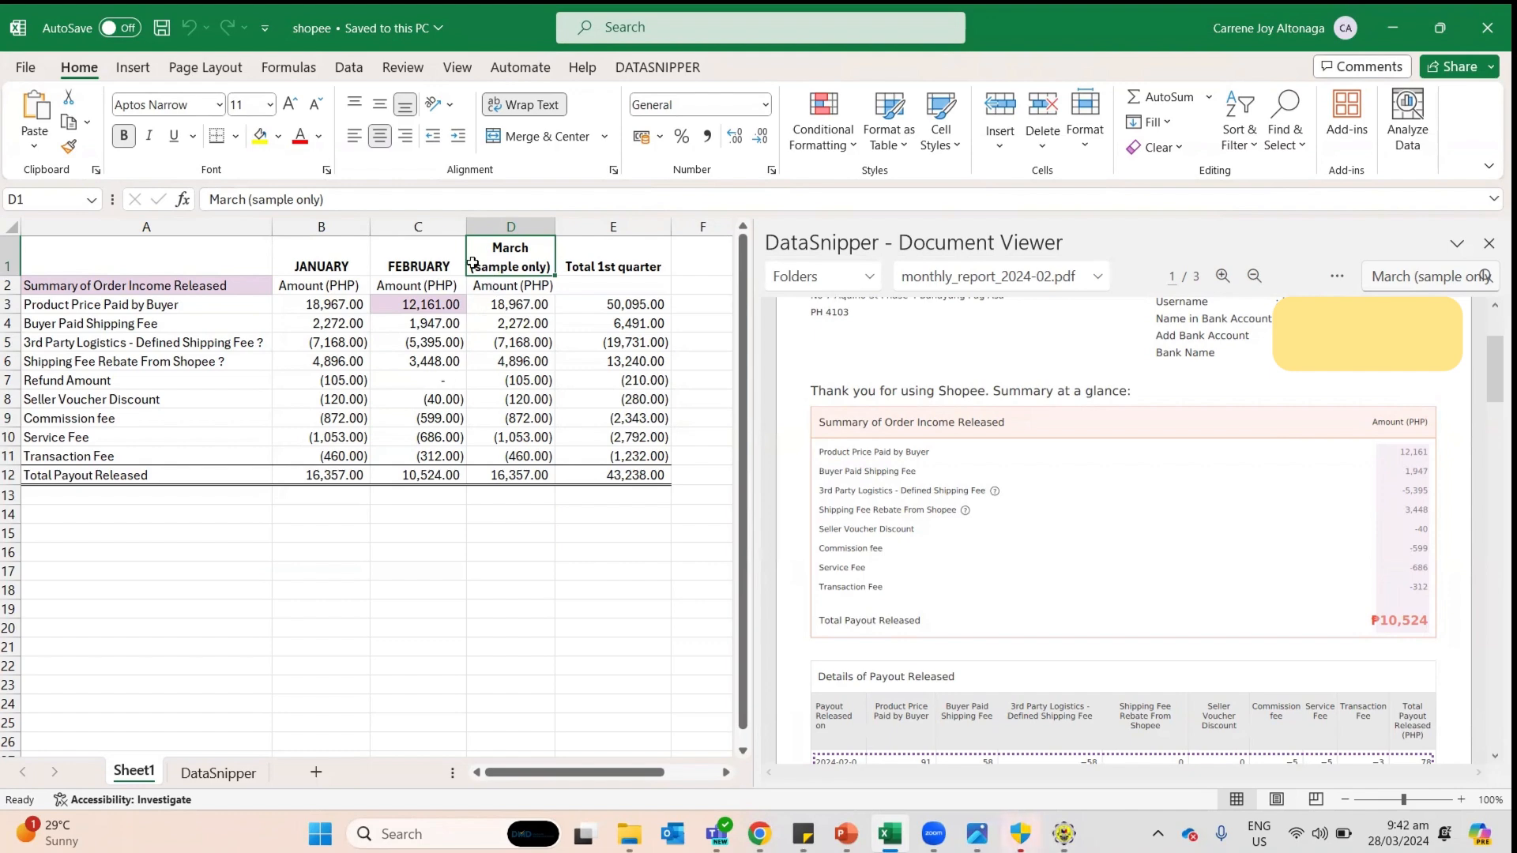
left_click(759, 833)
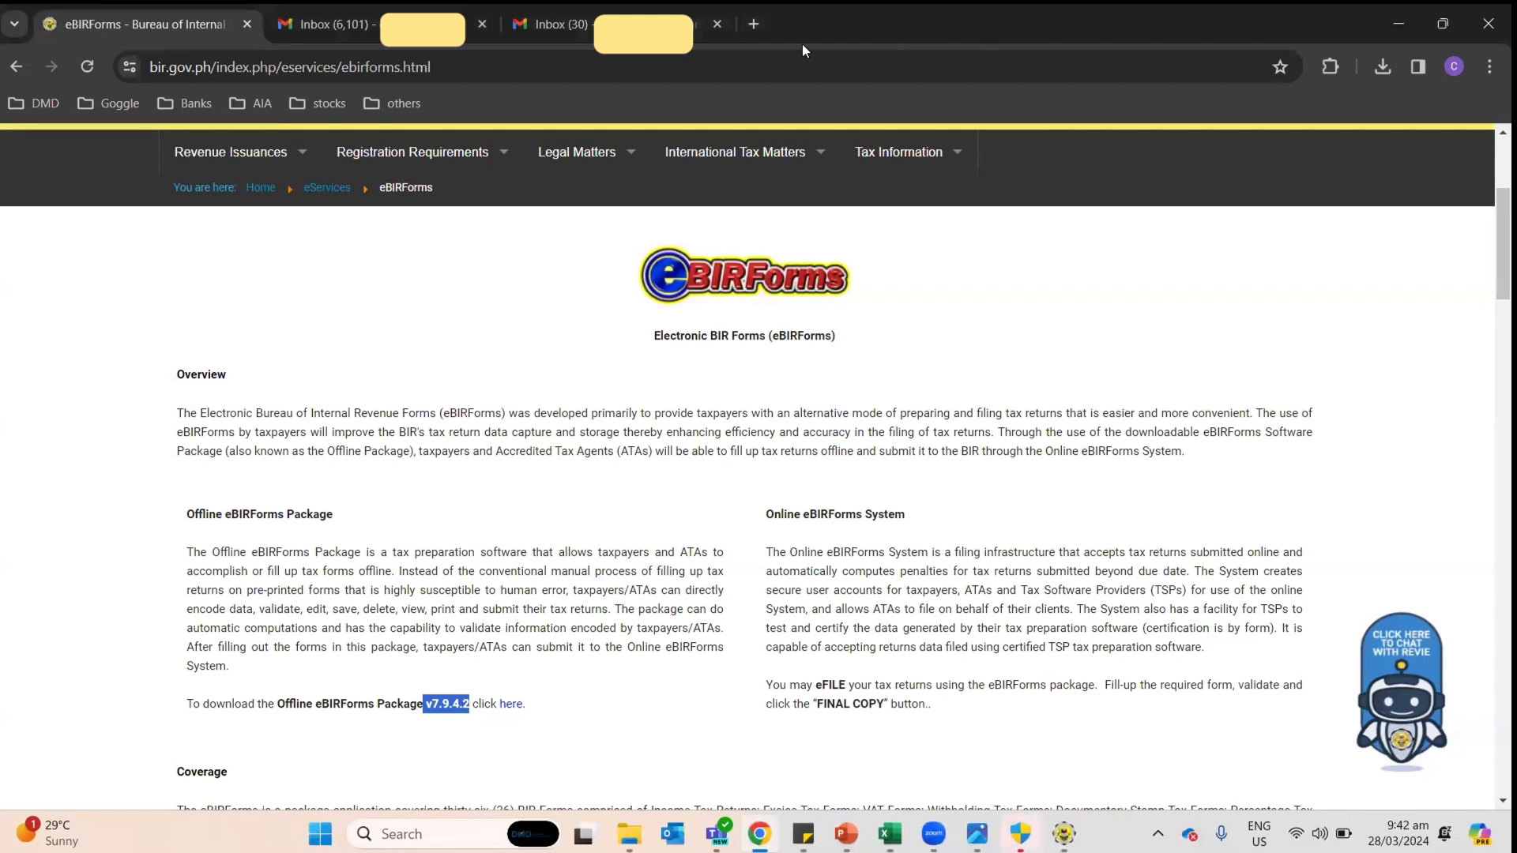
Step: Open Shopee Seller Centre in a new tab and go to Finance > My Income
left_click(937, 159)
left_click(15, 66)
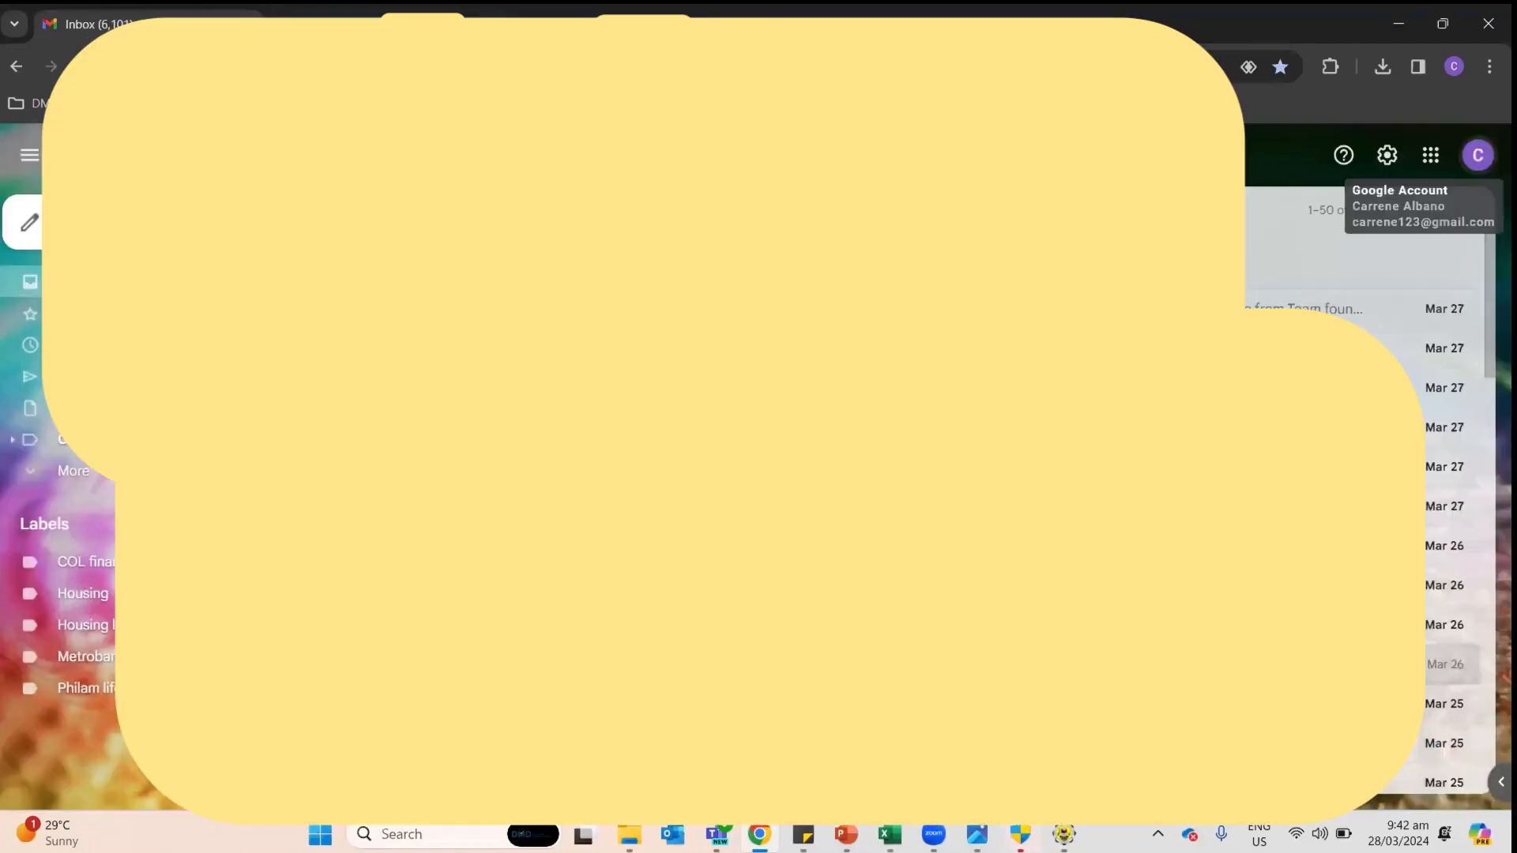
key("ctrl+t")
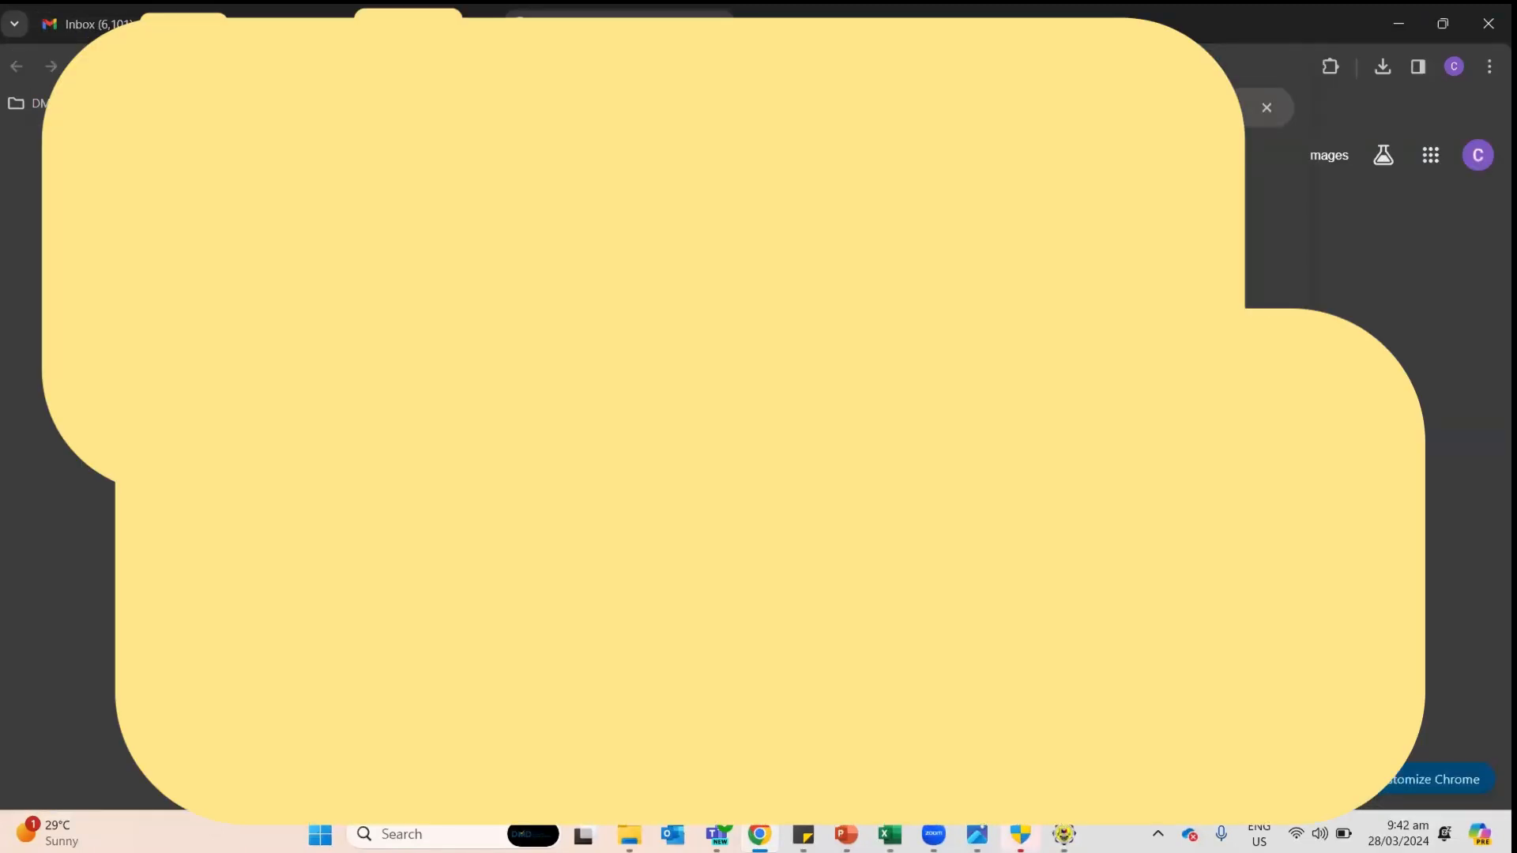
key("Return")
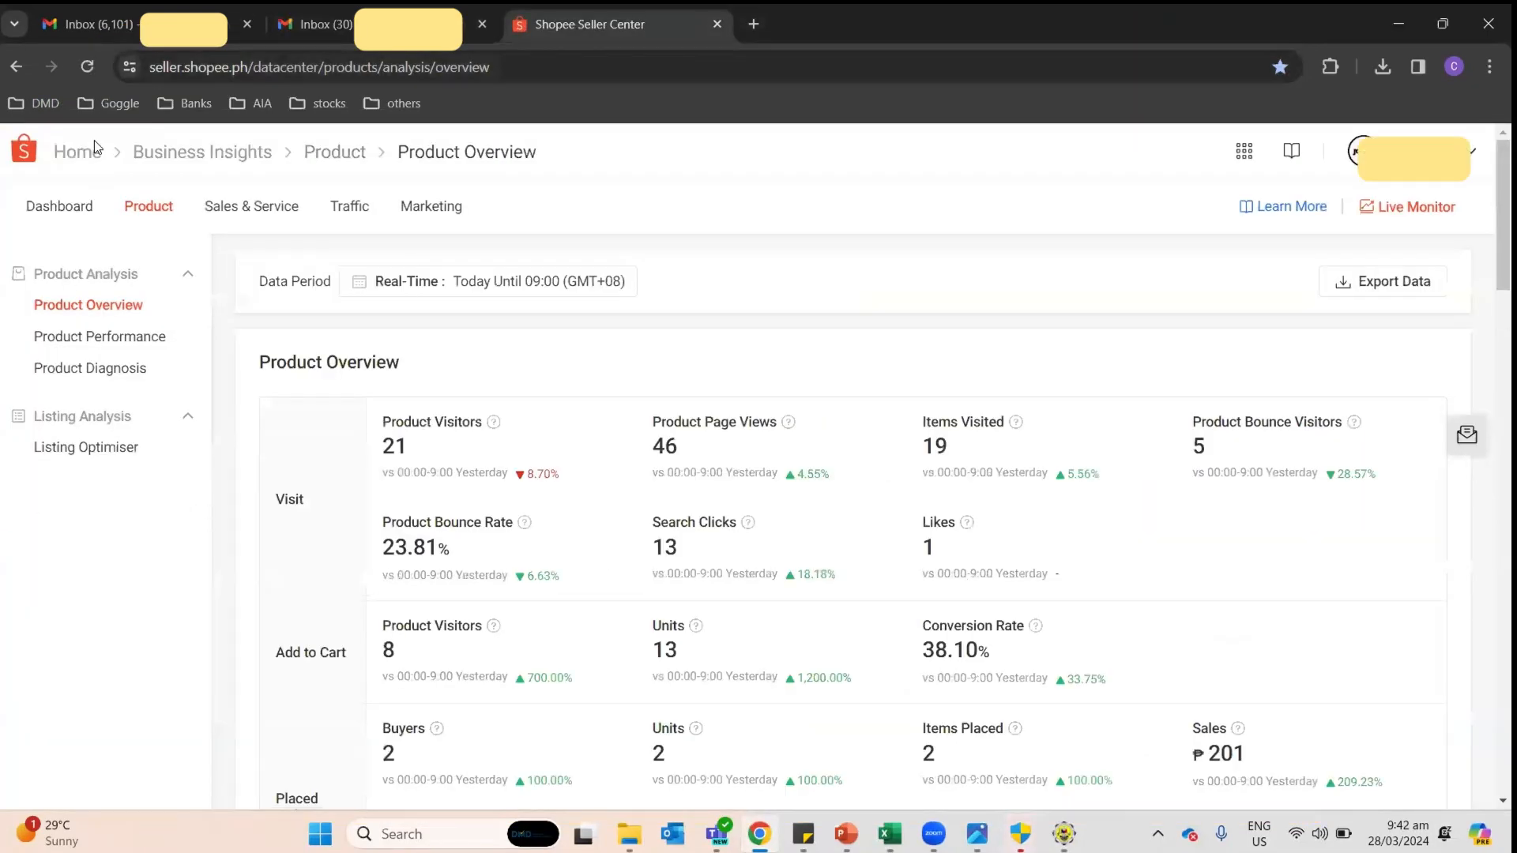
left_click(89, 153)
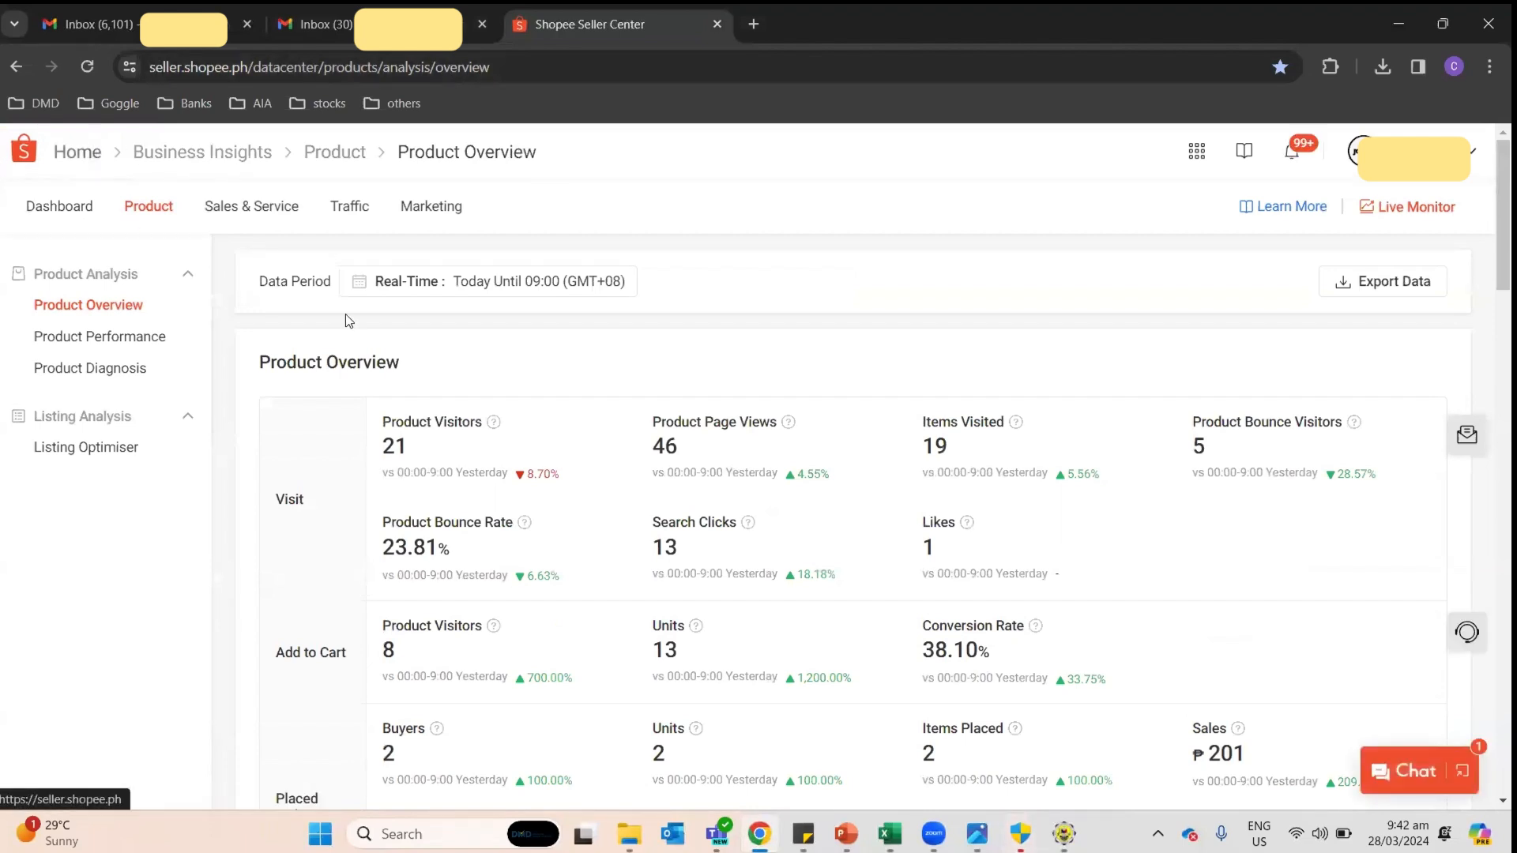
scroll(79, 545, "down", 1)
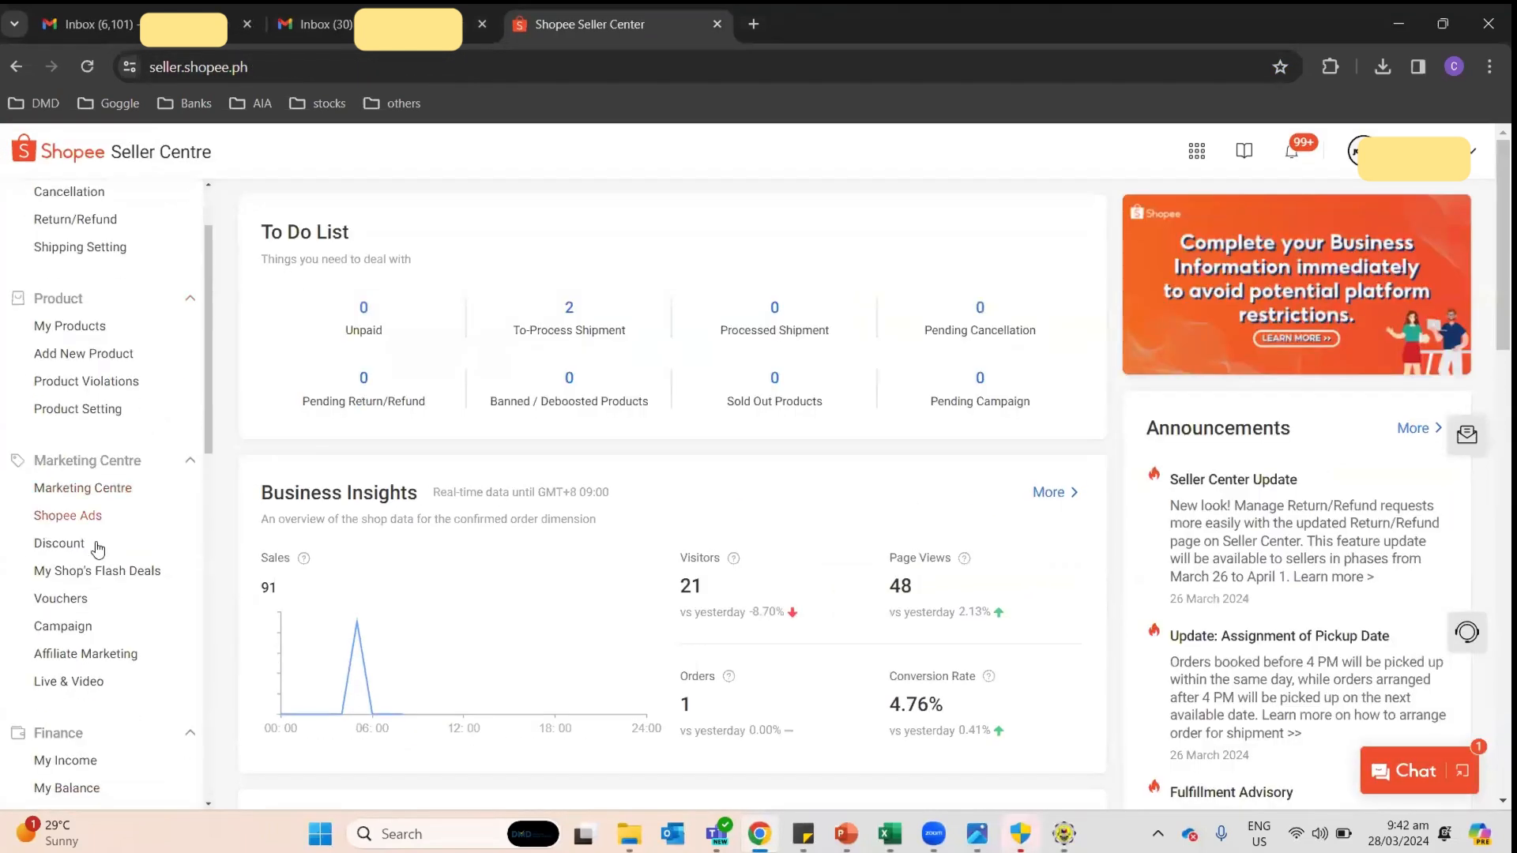
scroll(71, 513, "down", 4)
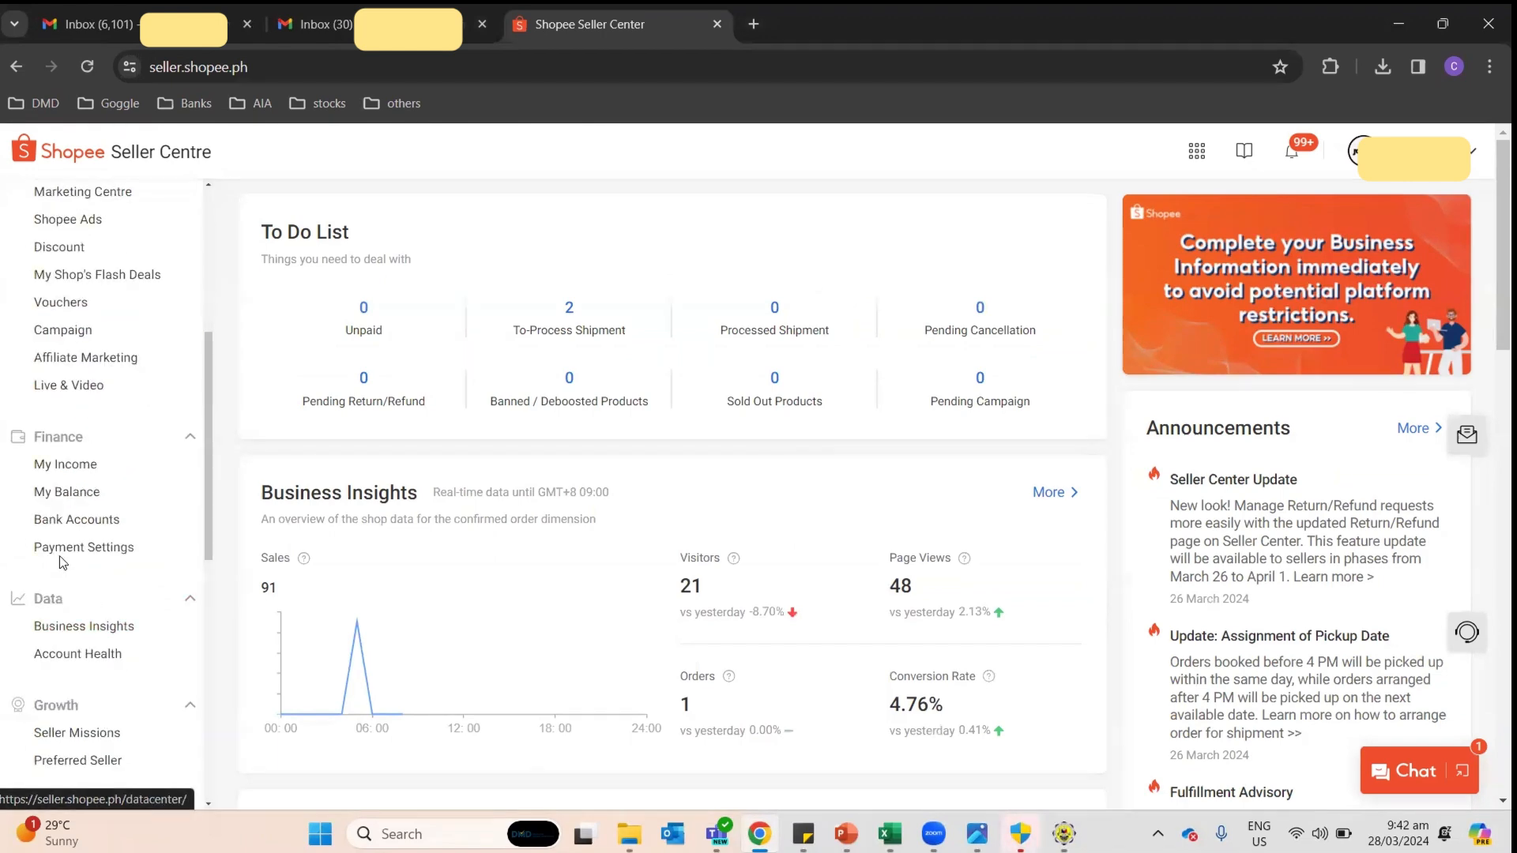
left_click(65, 466)
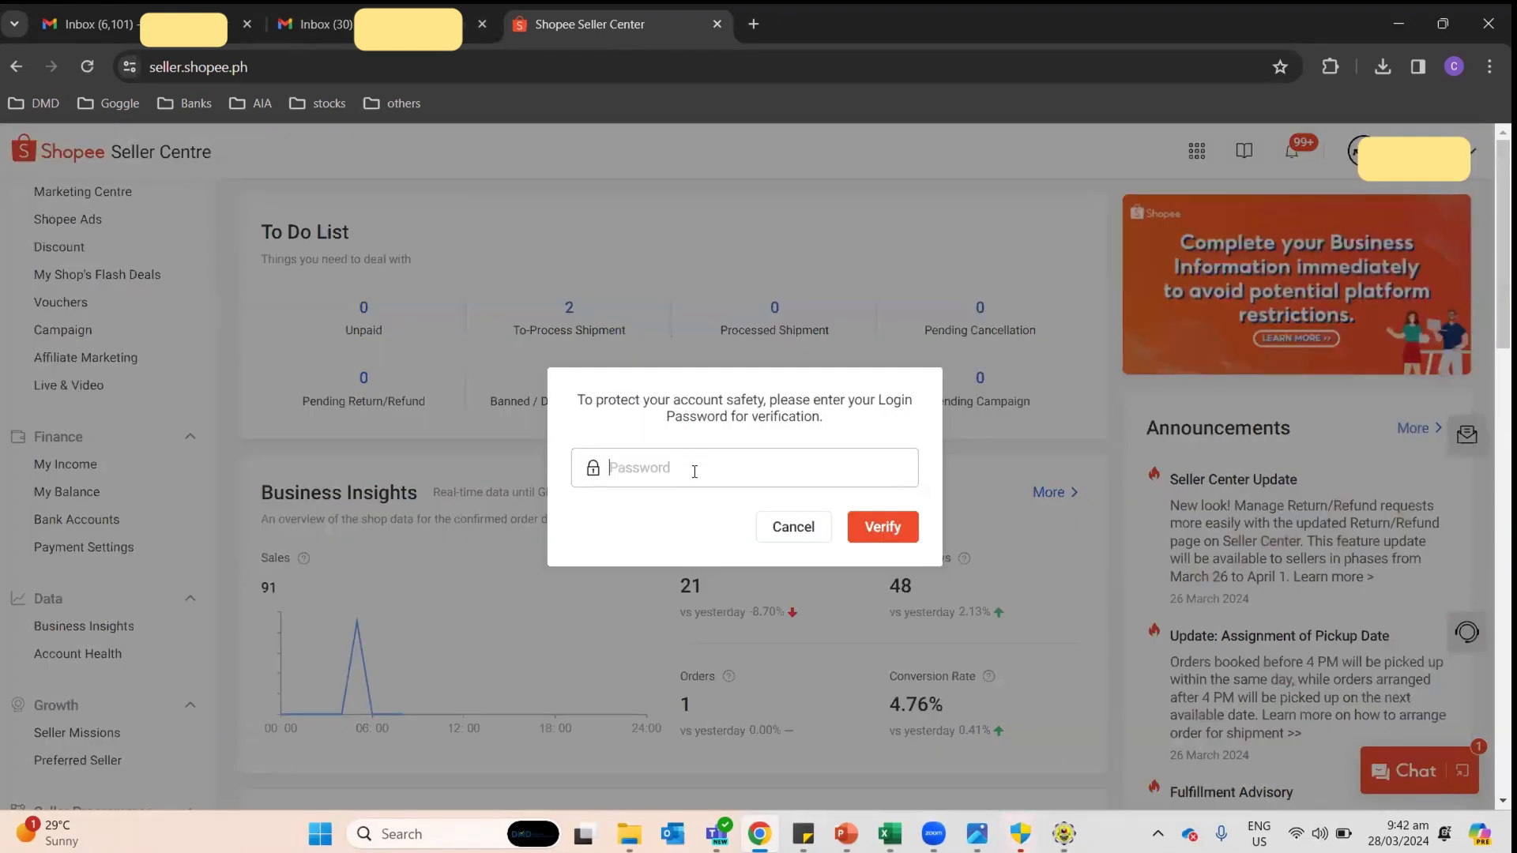
Step: Enter the account password, re-entering it after the first attempt is rejected
type("•••")
key("Return")
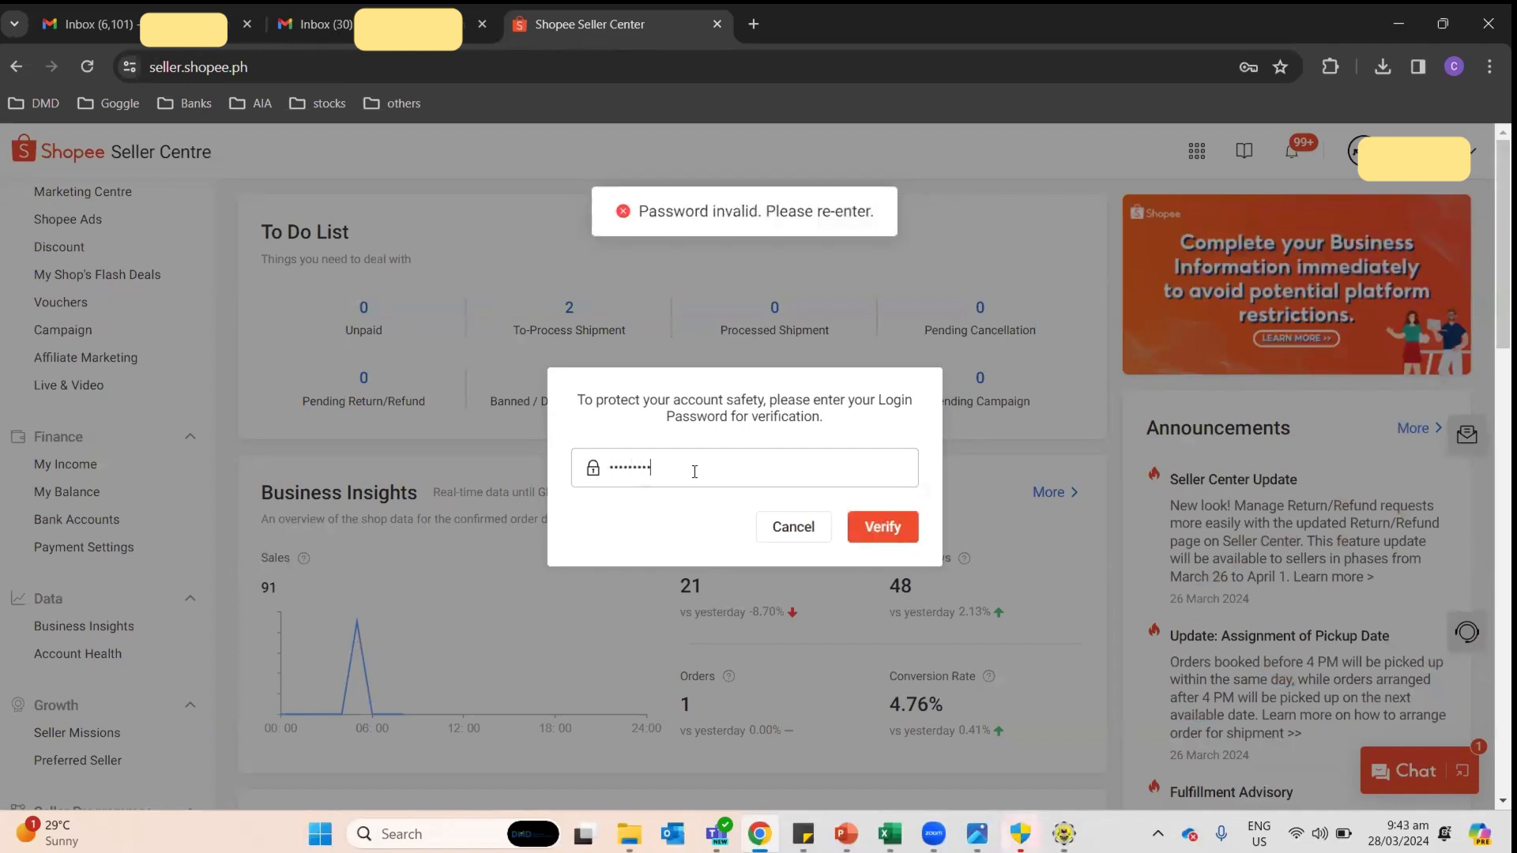
key("ctrl+a")
type("•")
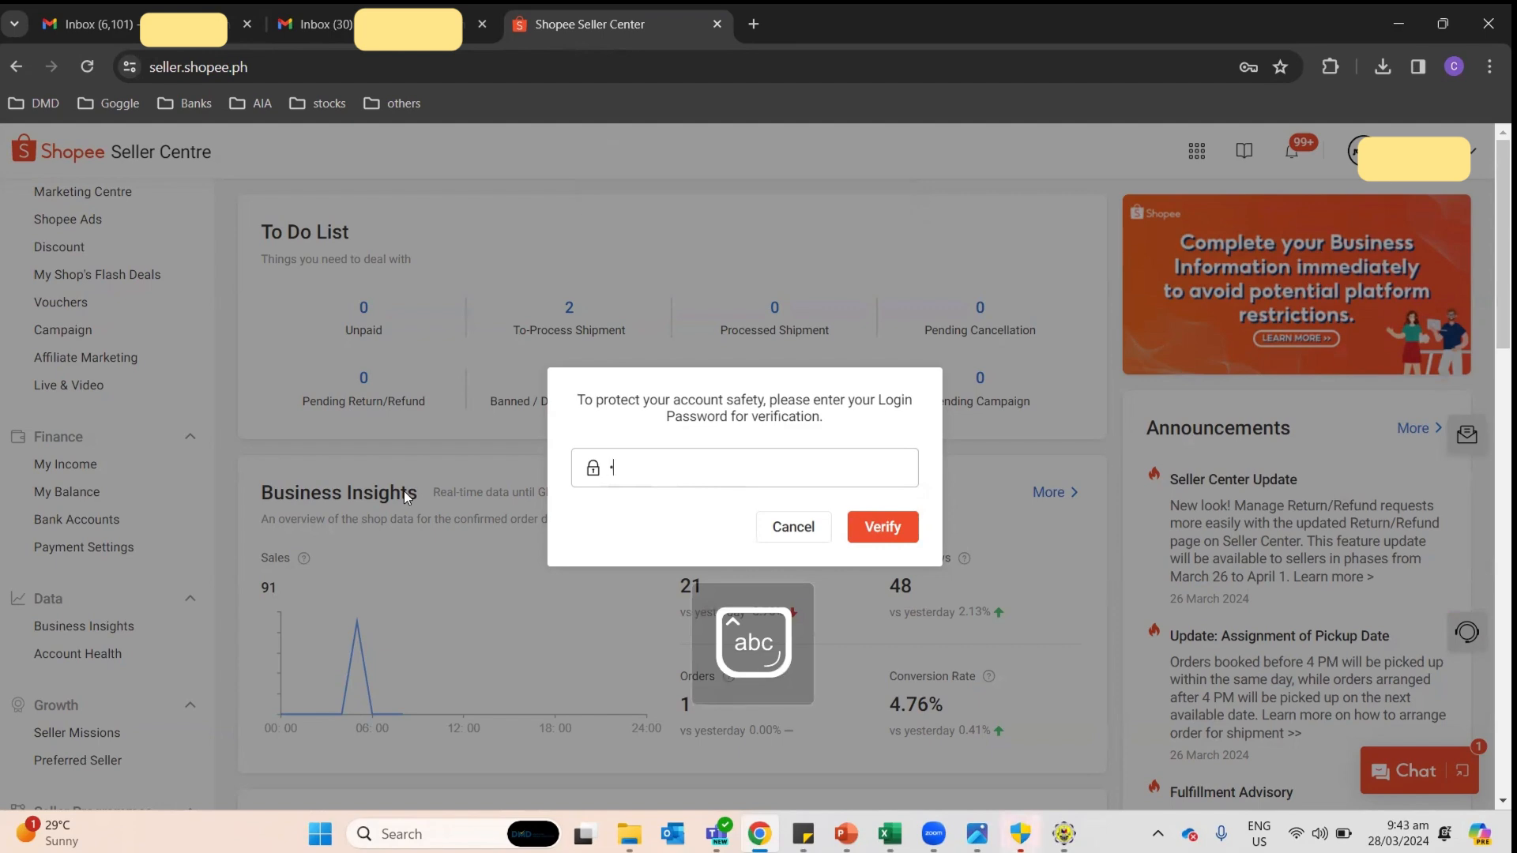
type("•••••••")
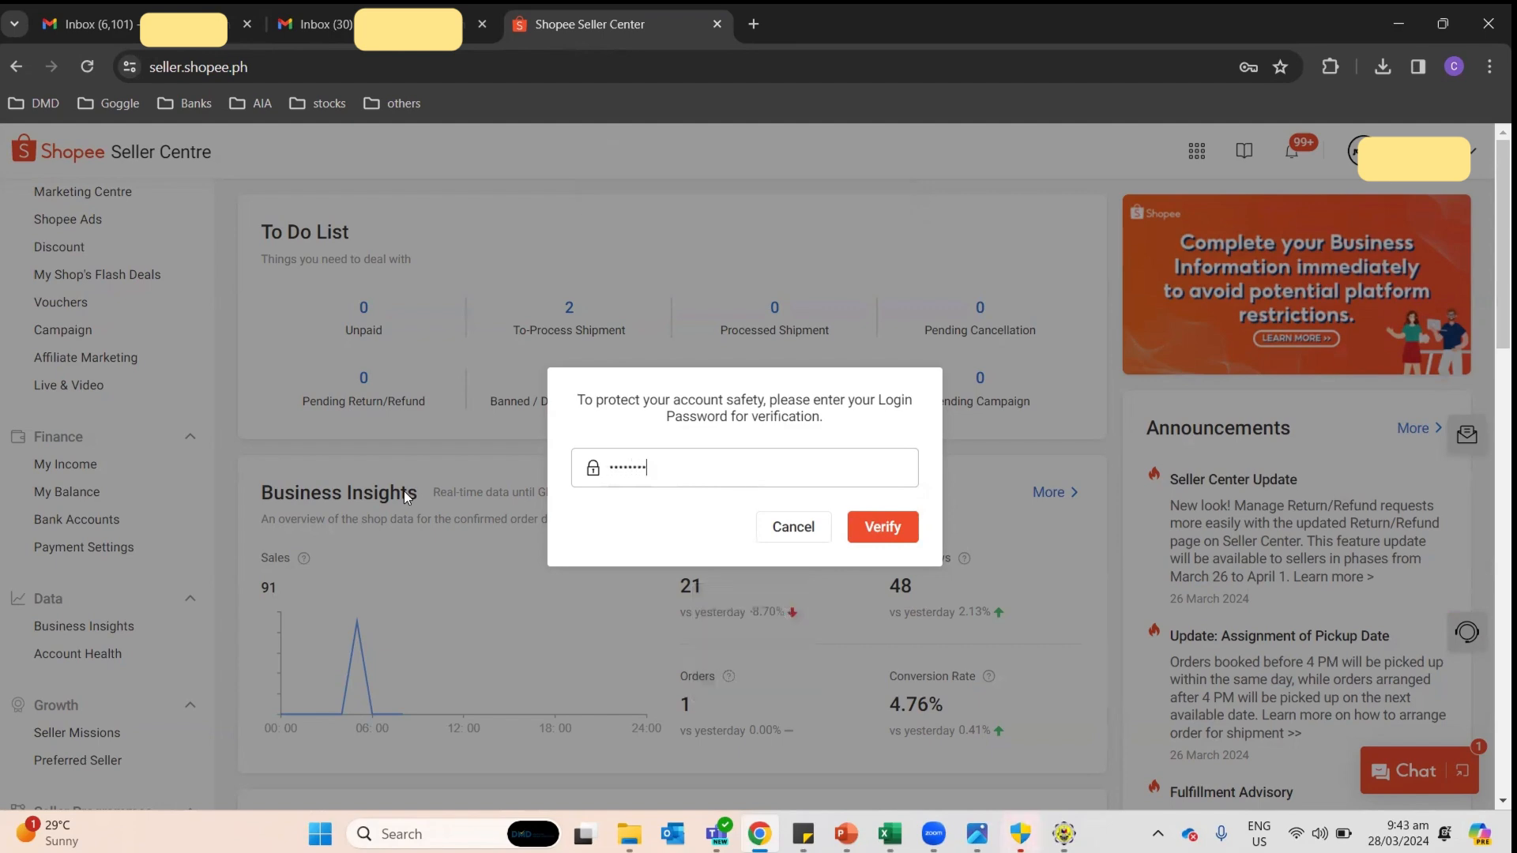
key("Return")
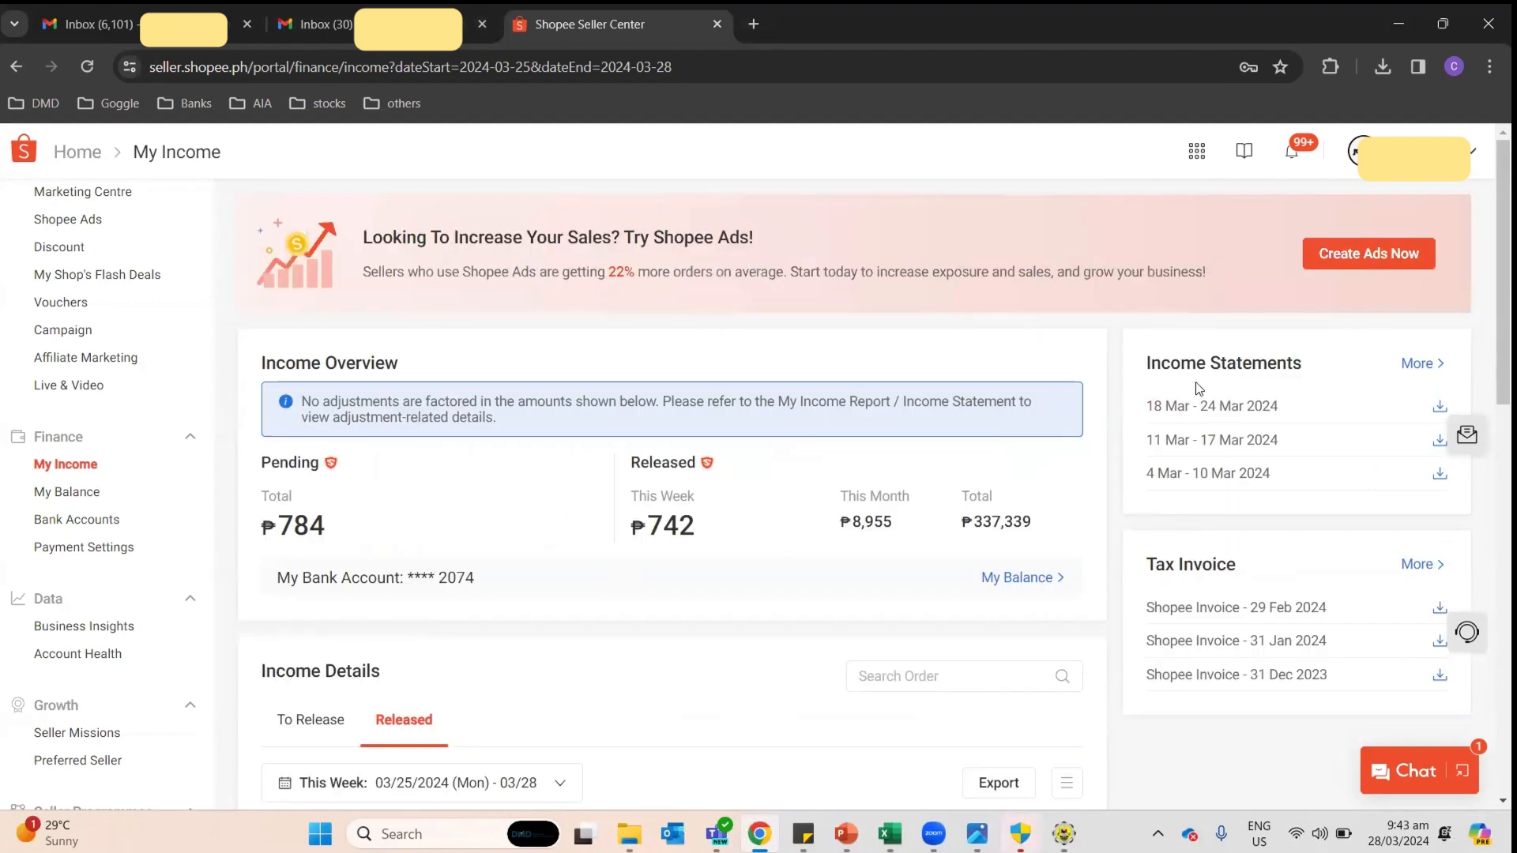
Step: Show the February, then January 2024 income statements, and check January's 18,967.00 in Excel
left_click(1422, 366)
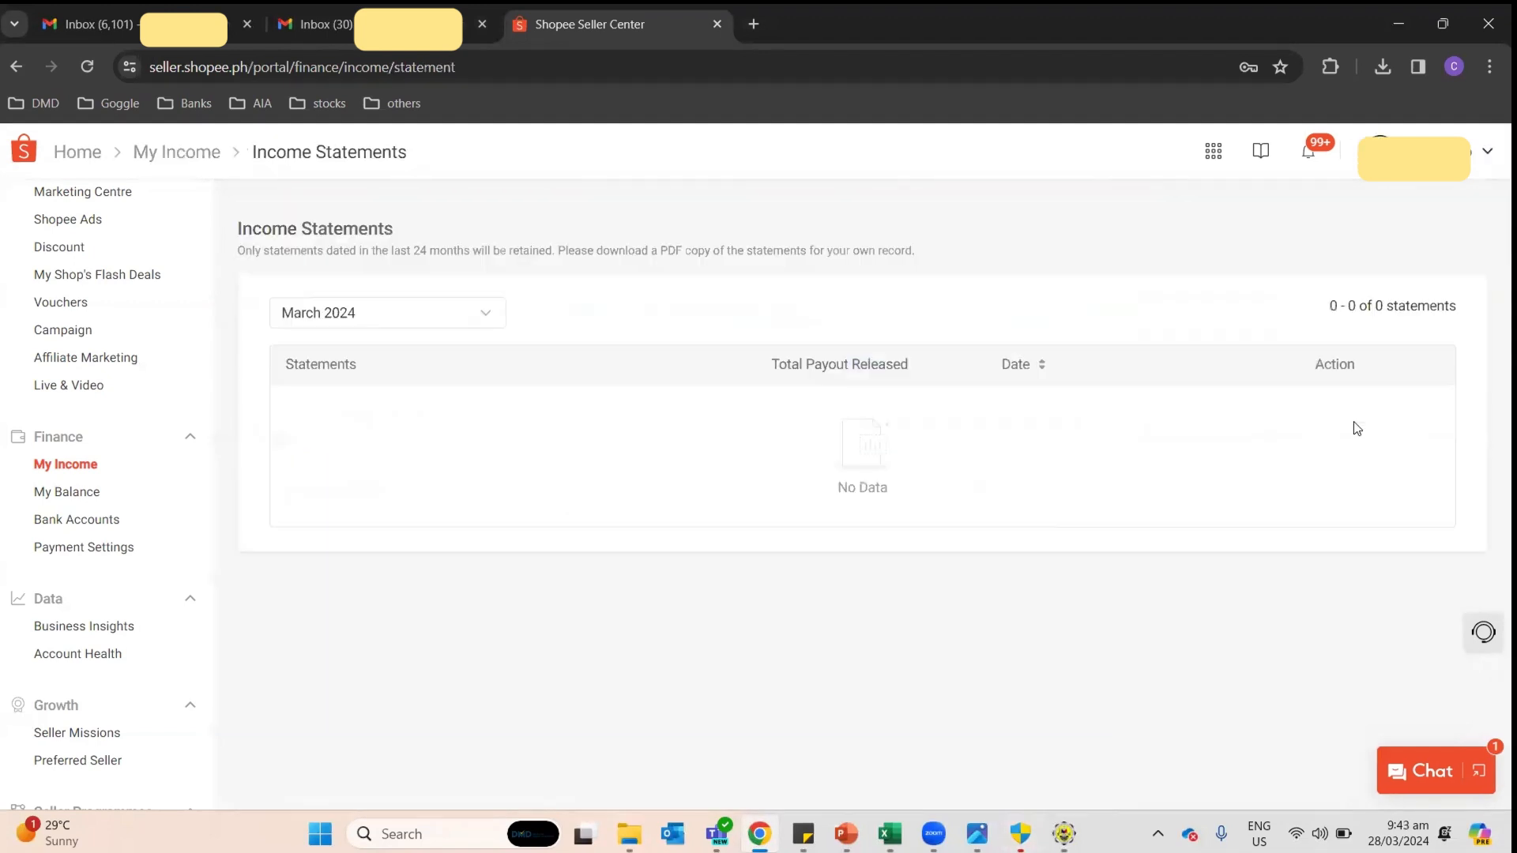
left_click(422, 318)
left_click(345, 433)
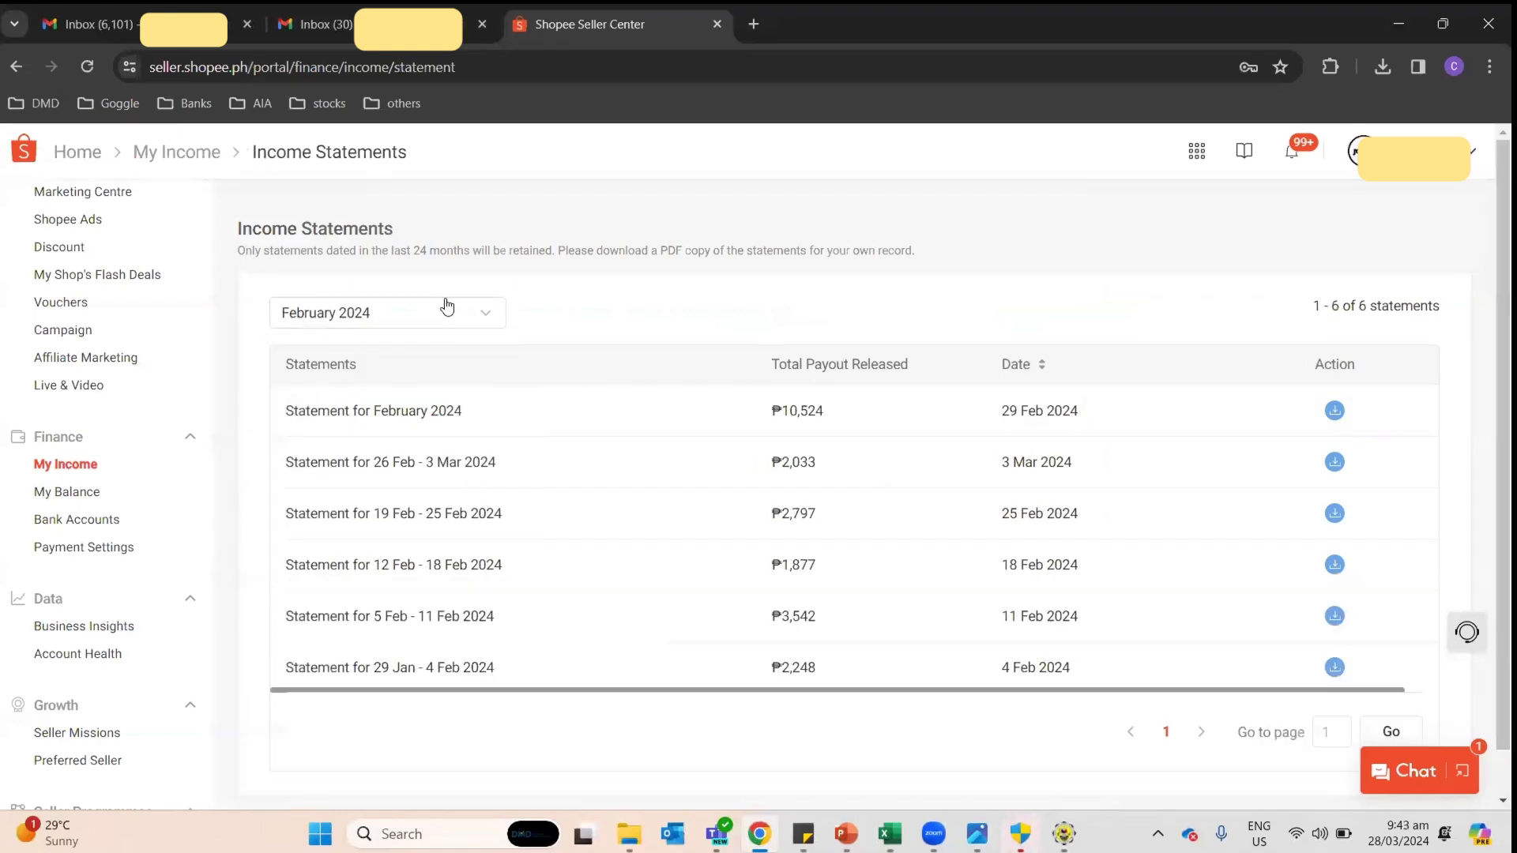
left_click(439, 313)
left_click(372, 456)
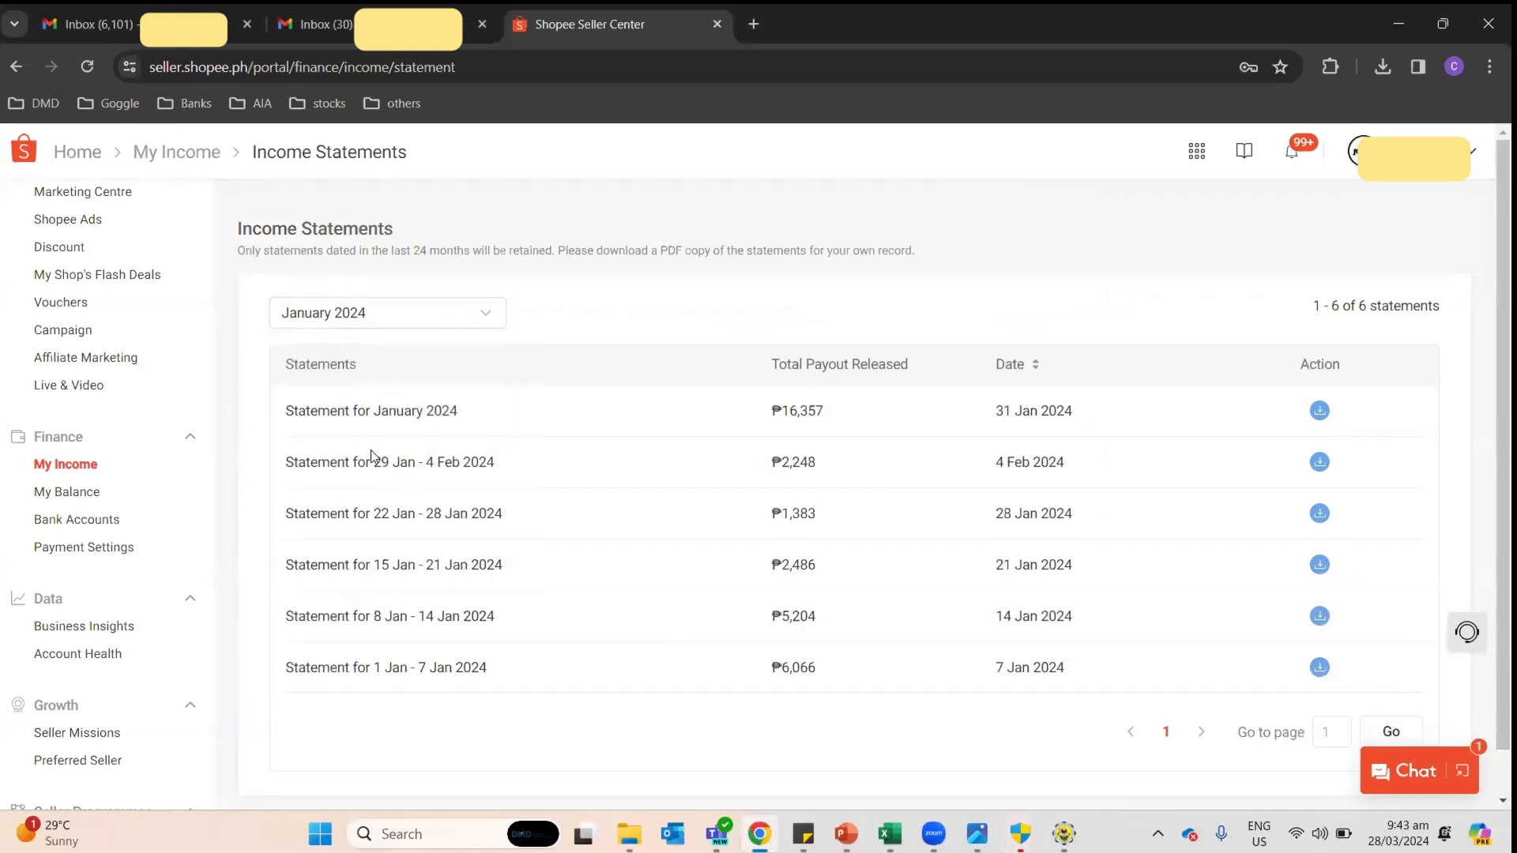
left_click(399, 318)
left_click(665, 299)
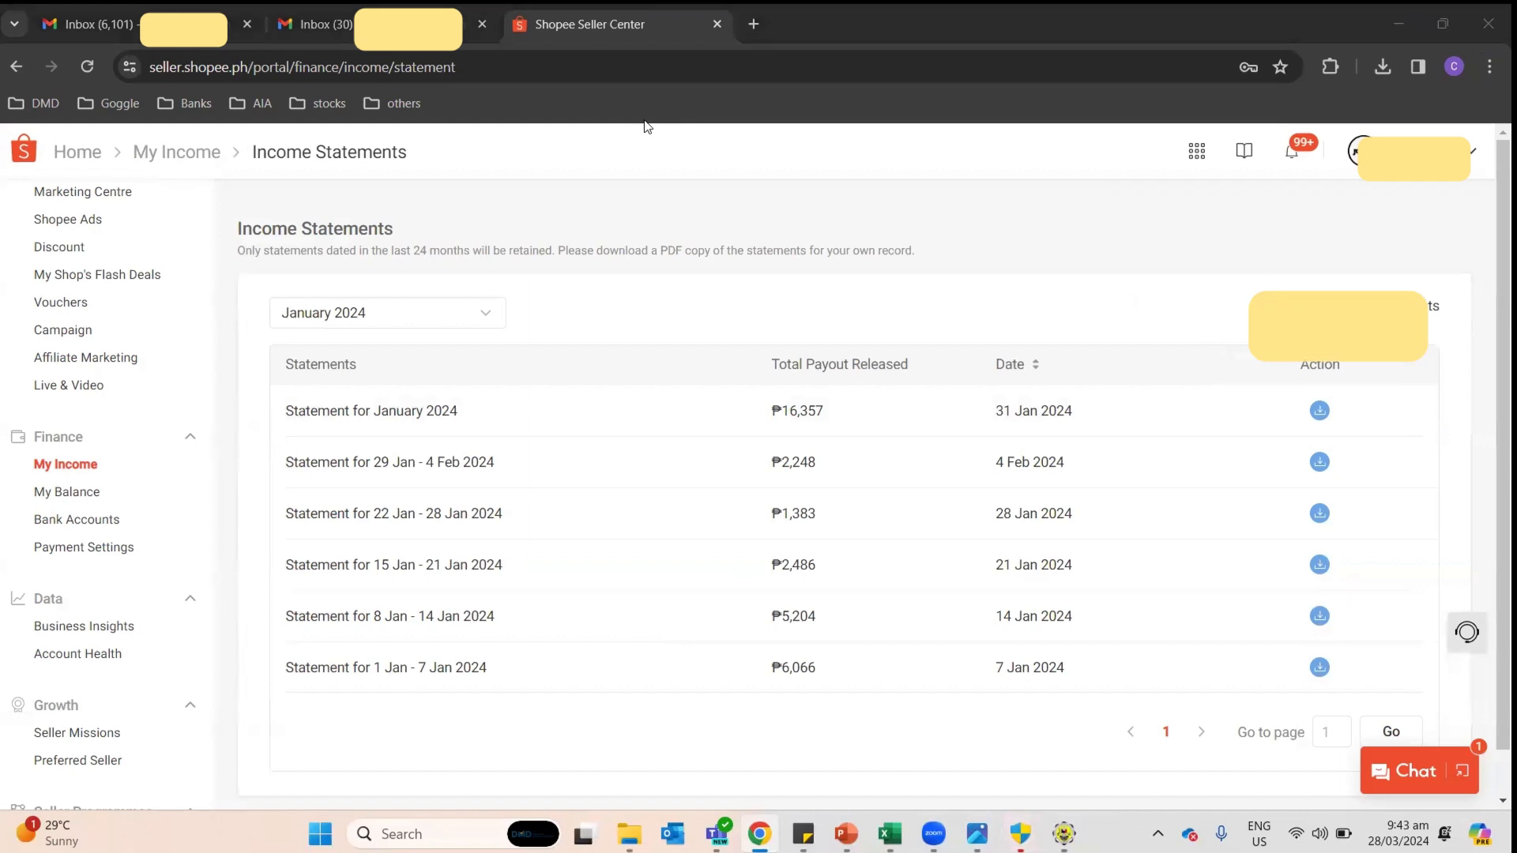
key("alt+Tab")
left_click(366, 307)
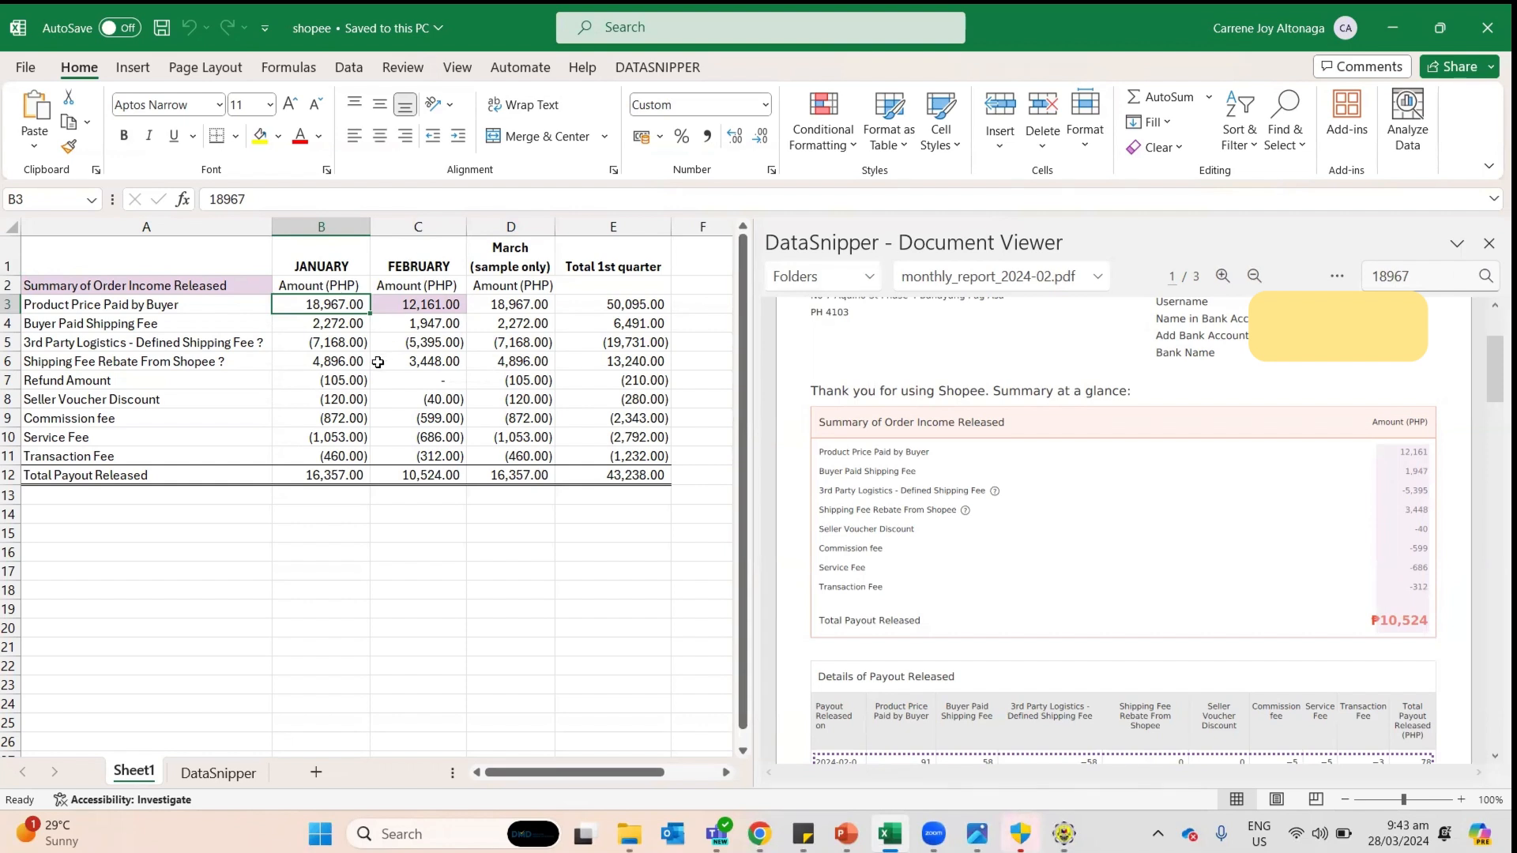
left_click(602, 308)
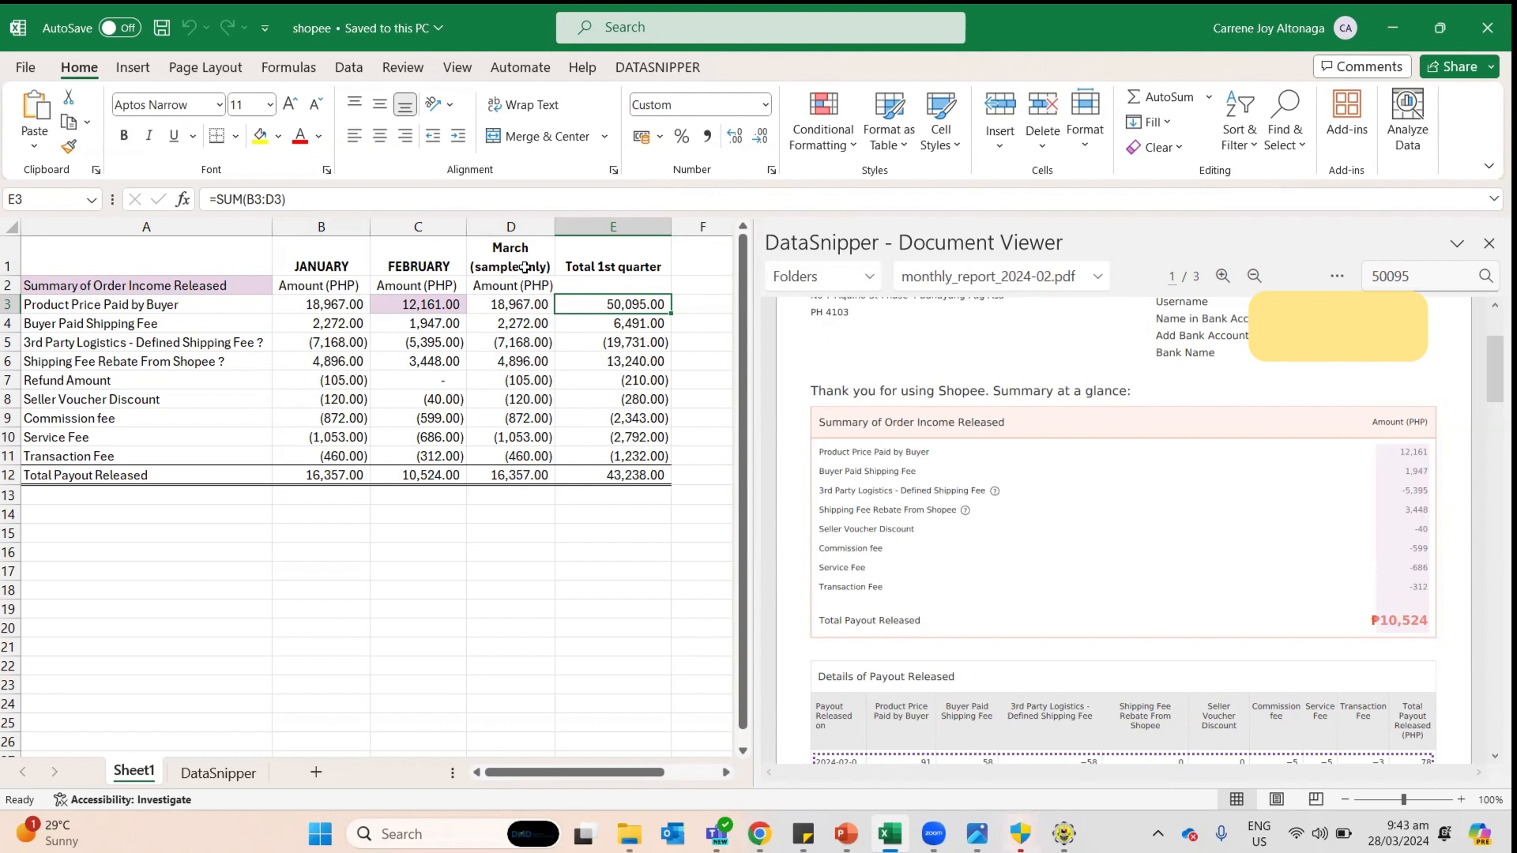
left_click(193, 556)
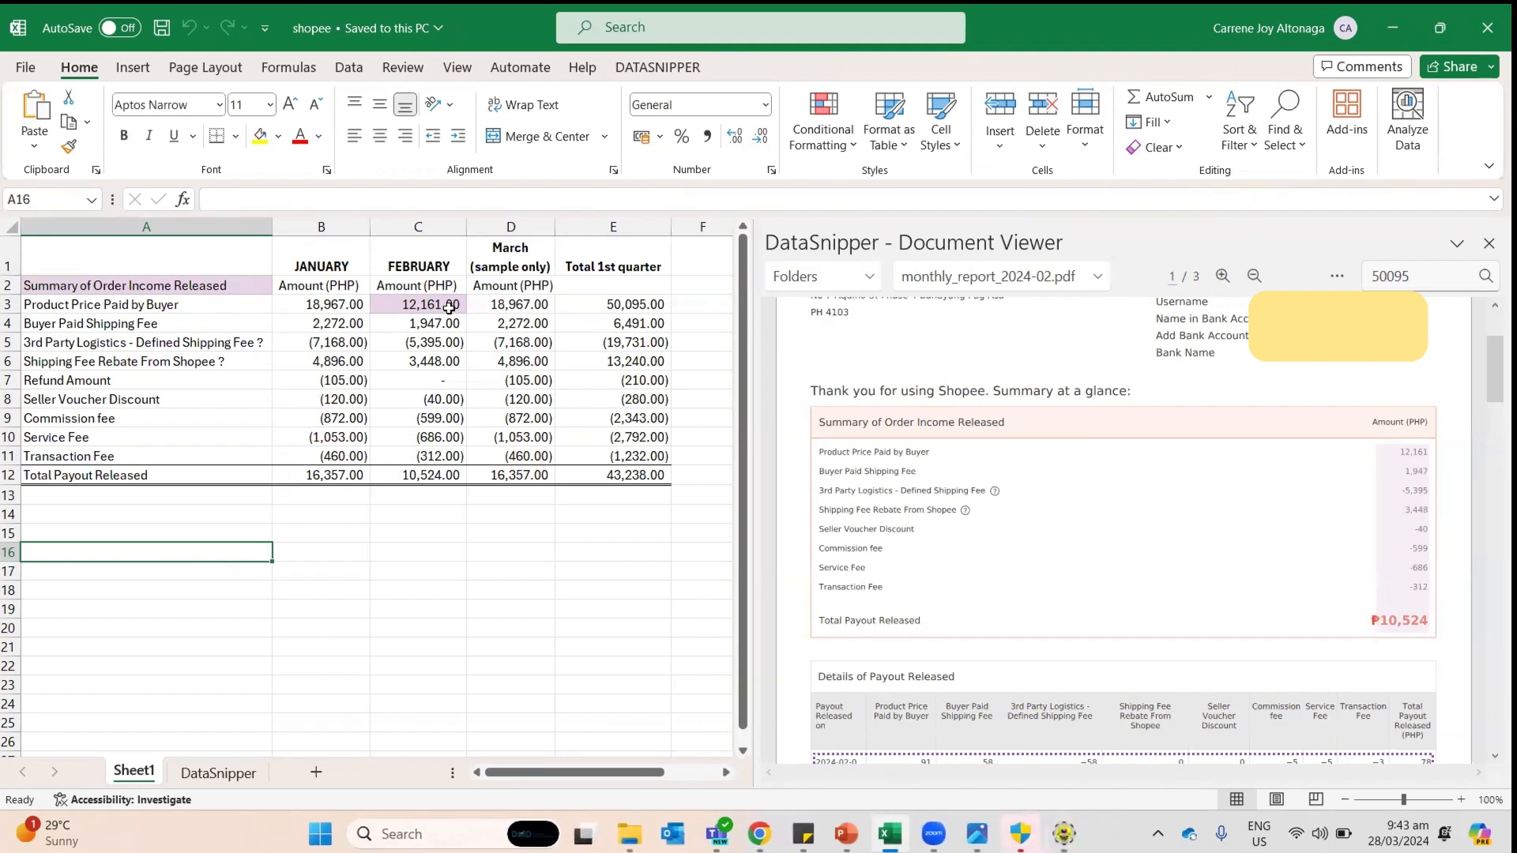
left_click(193, 529)
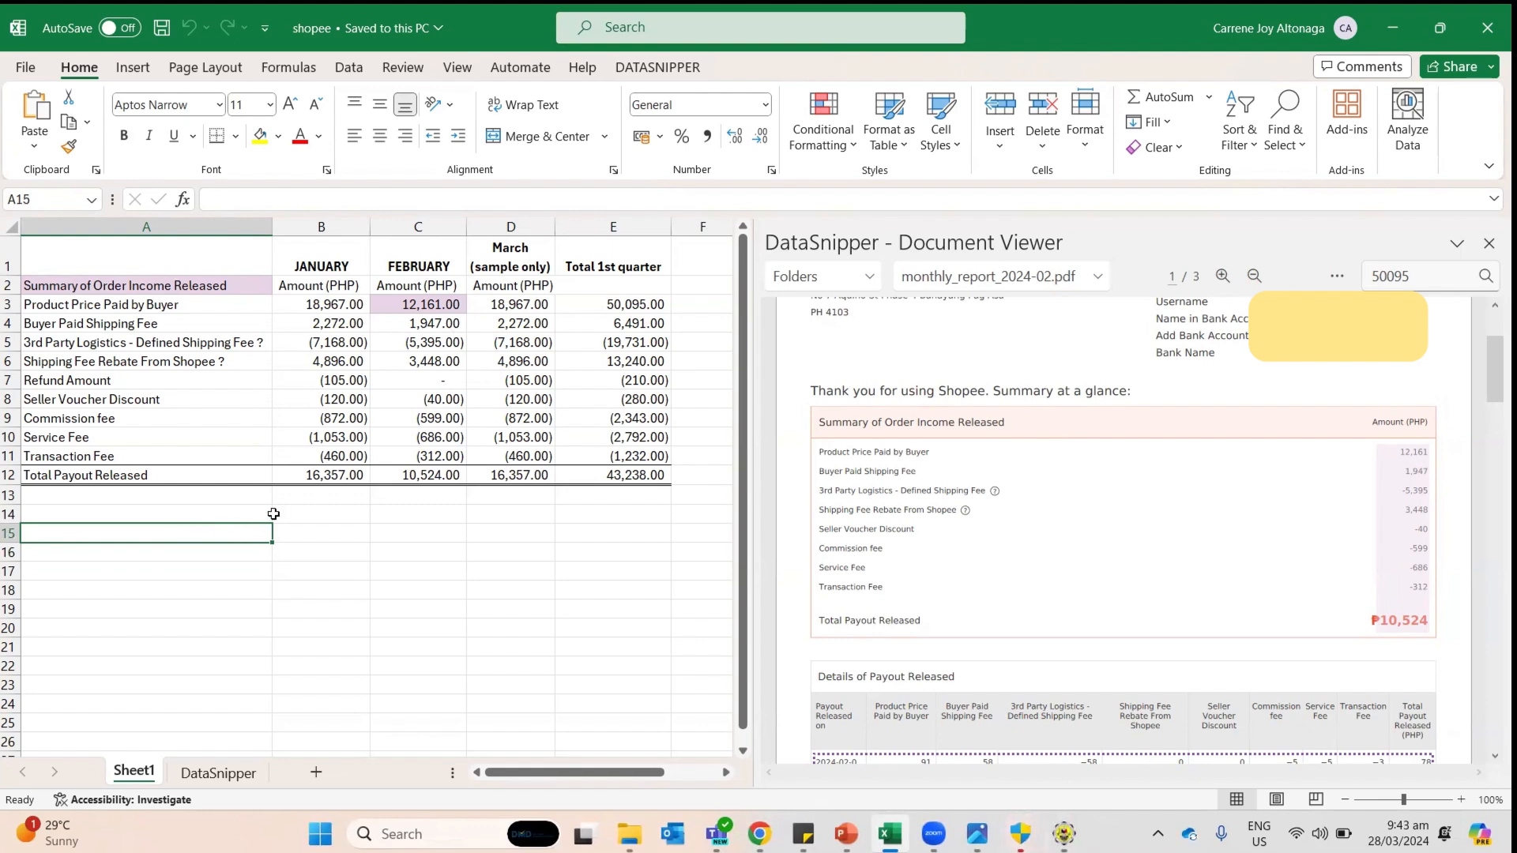
key("alt+Tab")
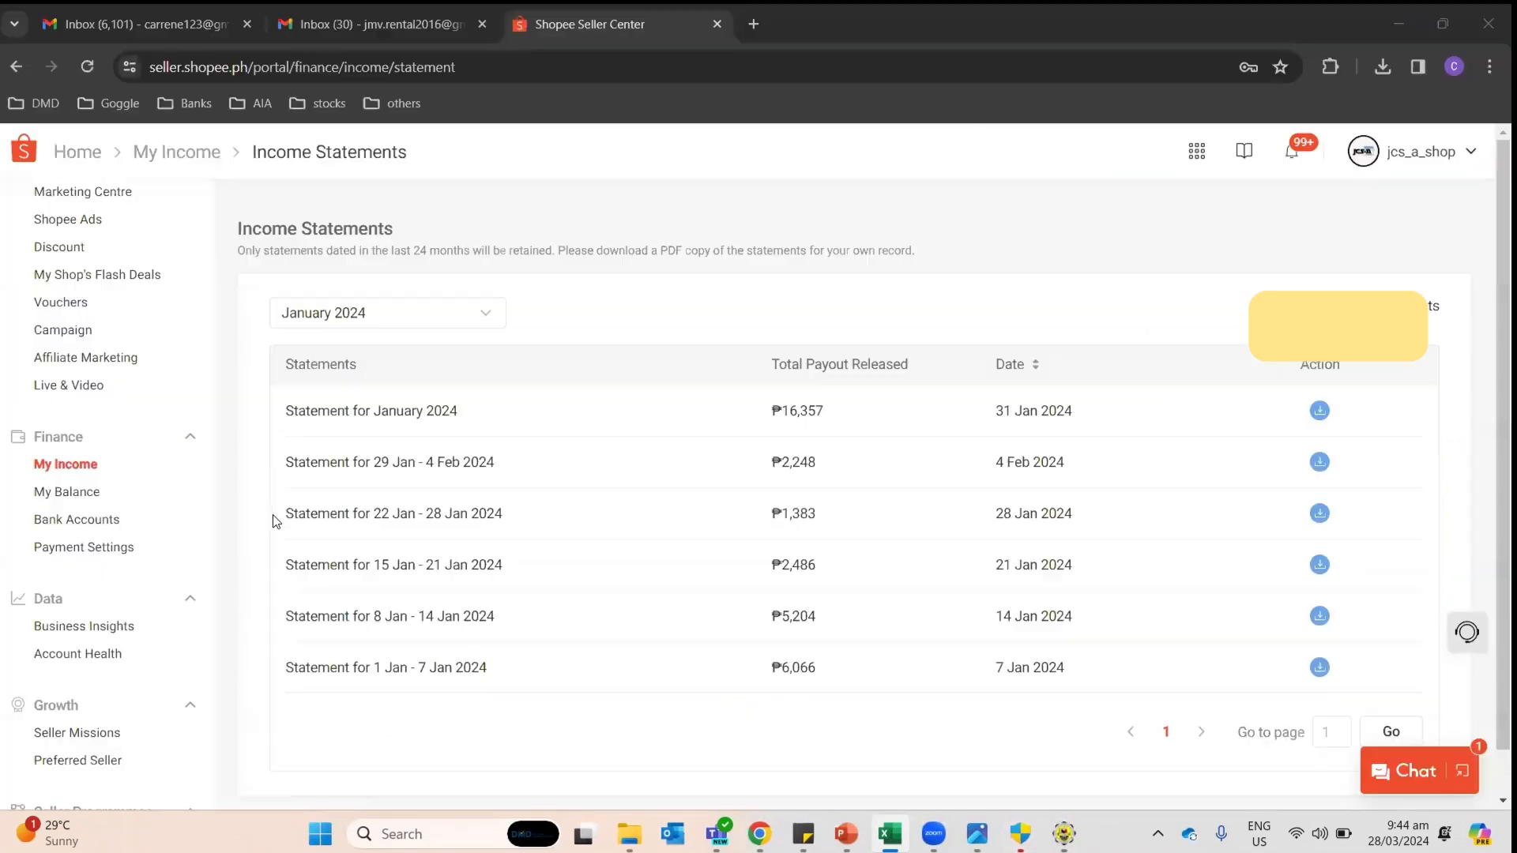
key("alt+Tab")
key("alt+Tab")
key("alt+Tab")
key("Tab")
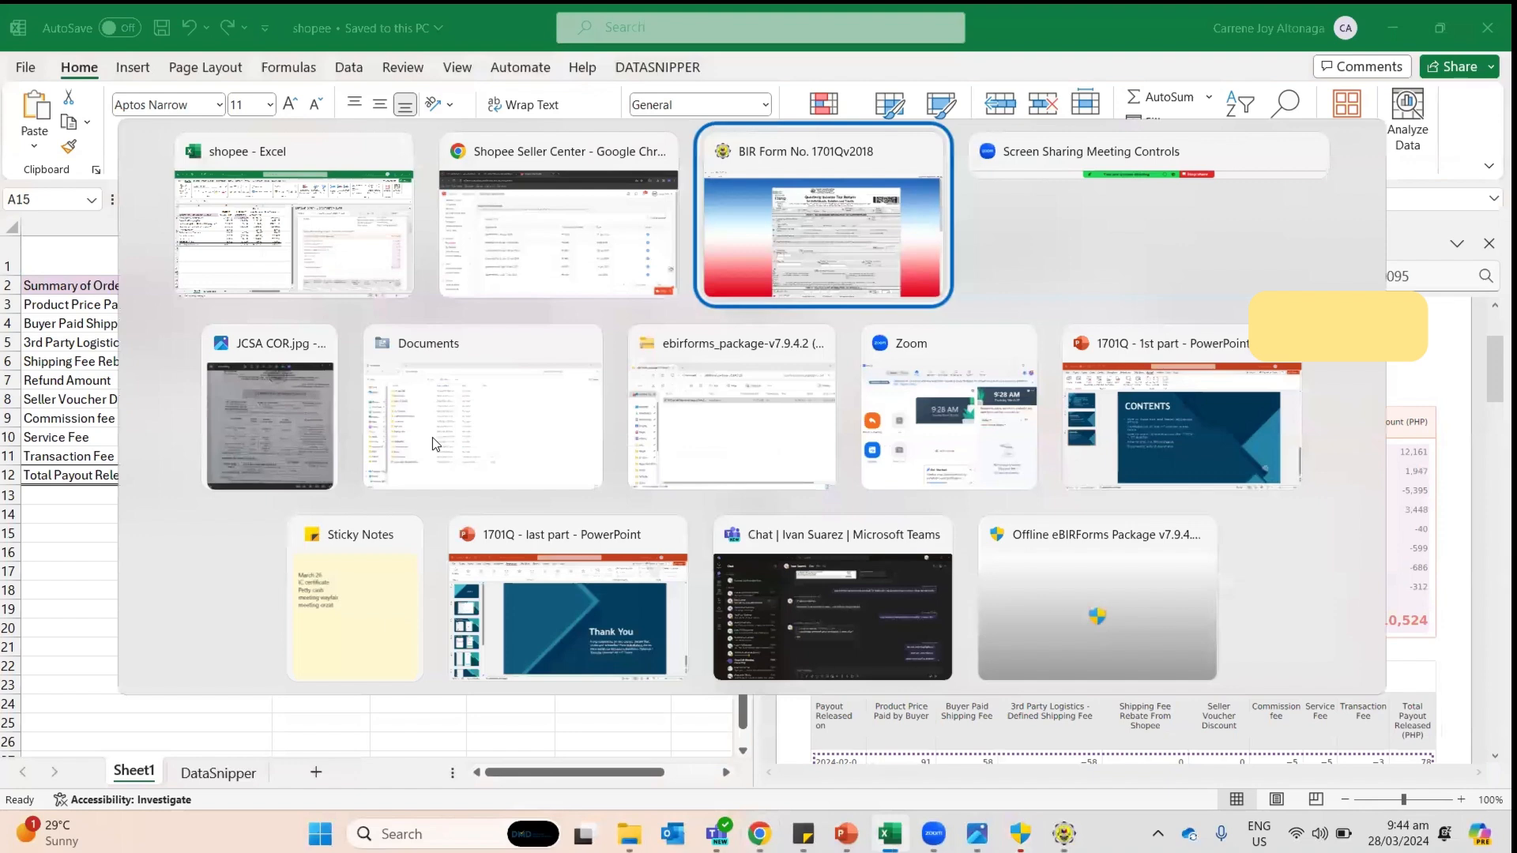
Step: Set the 1701Q to first quarter, single proprietor, and ATC II015
key("Tab")
key("alt+shift+Tab")
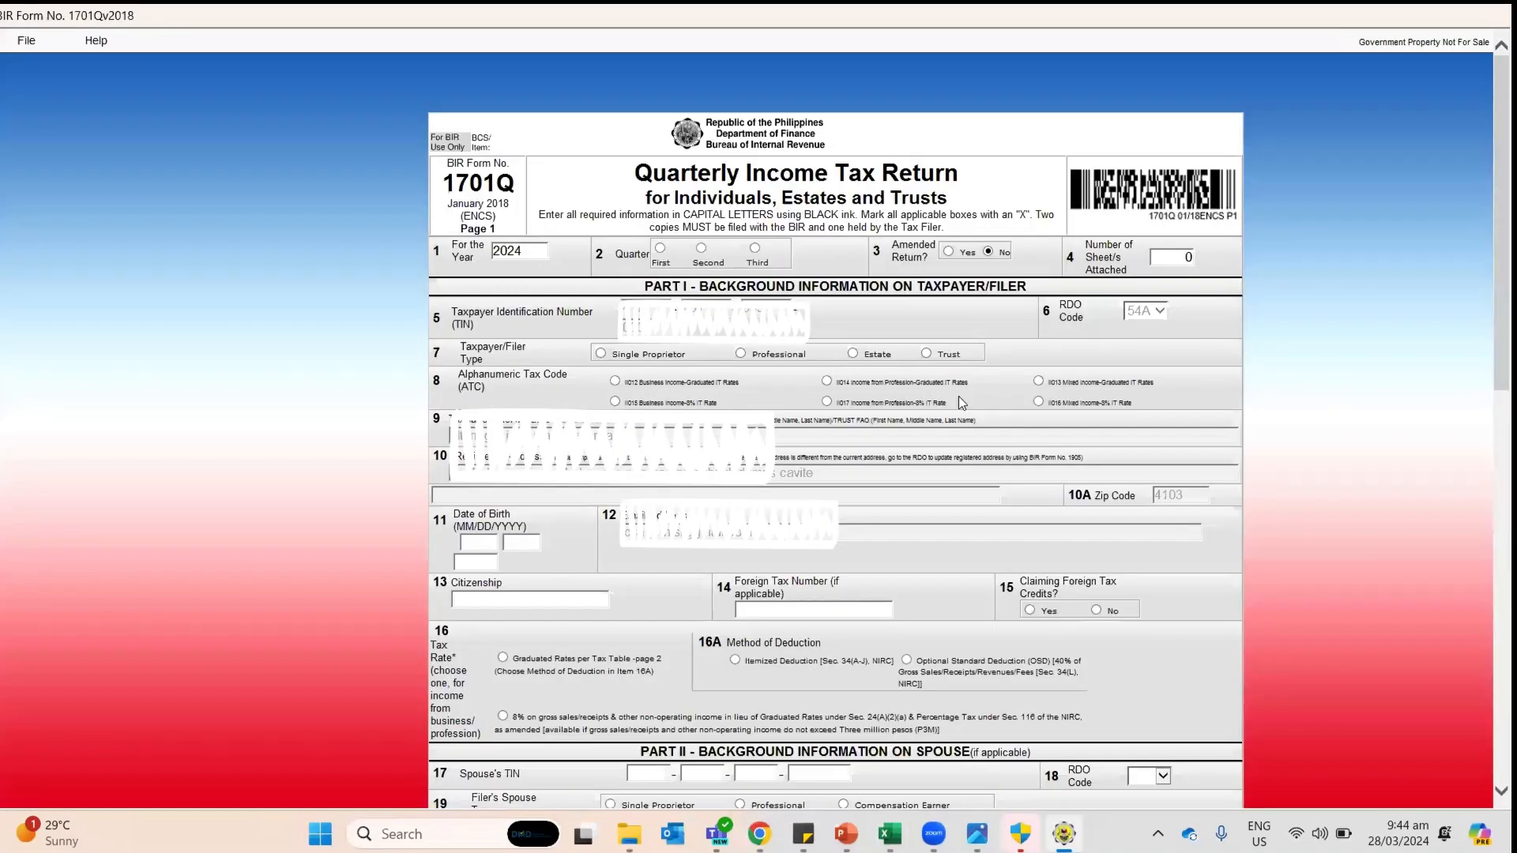
scroll(956, 396, "down", 10)
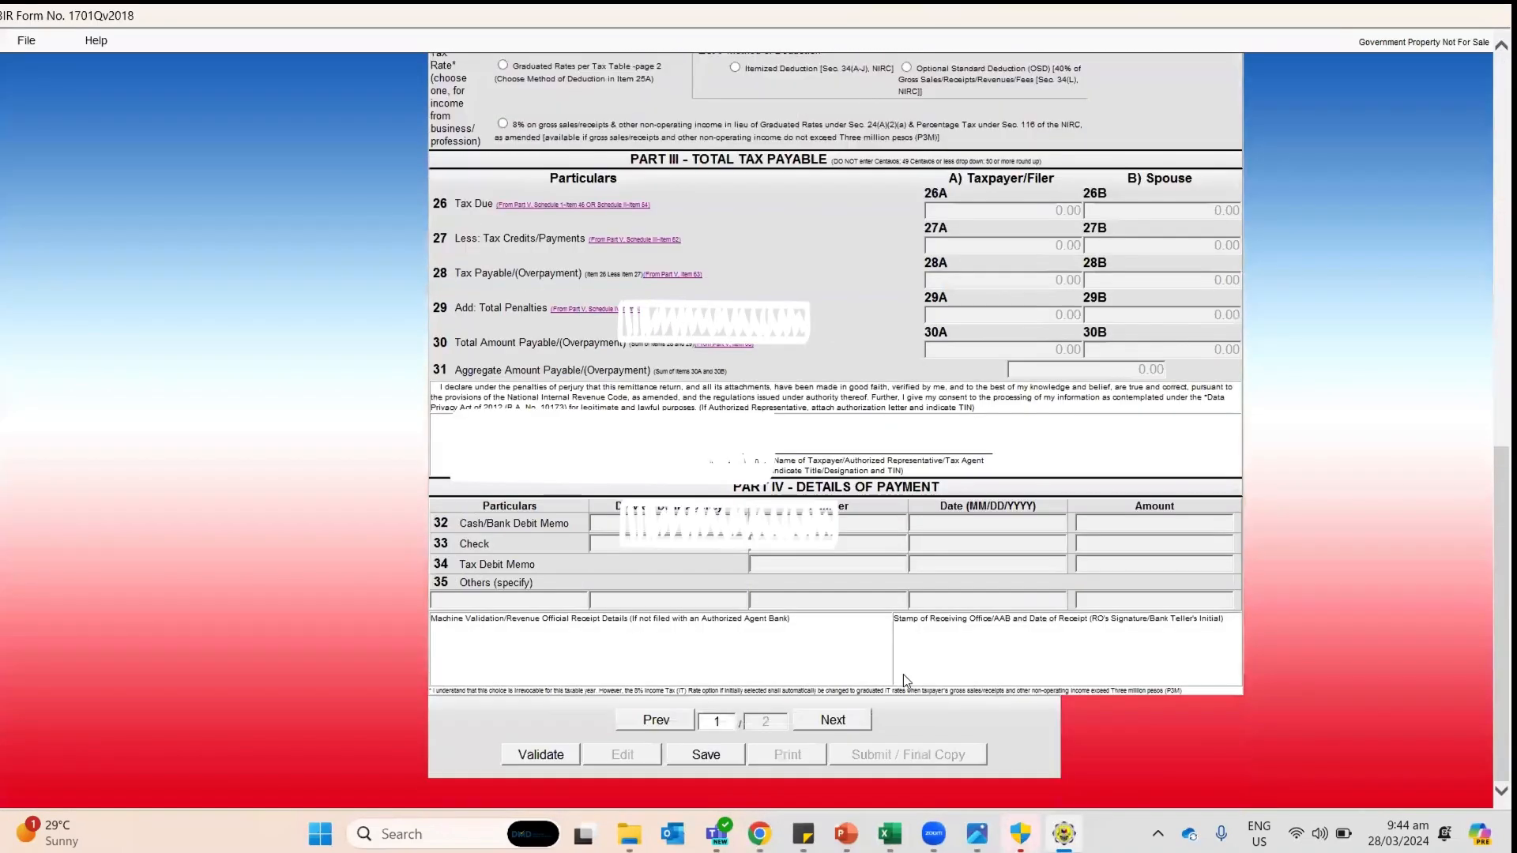
left_click(832, 719)
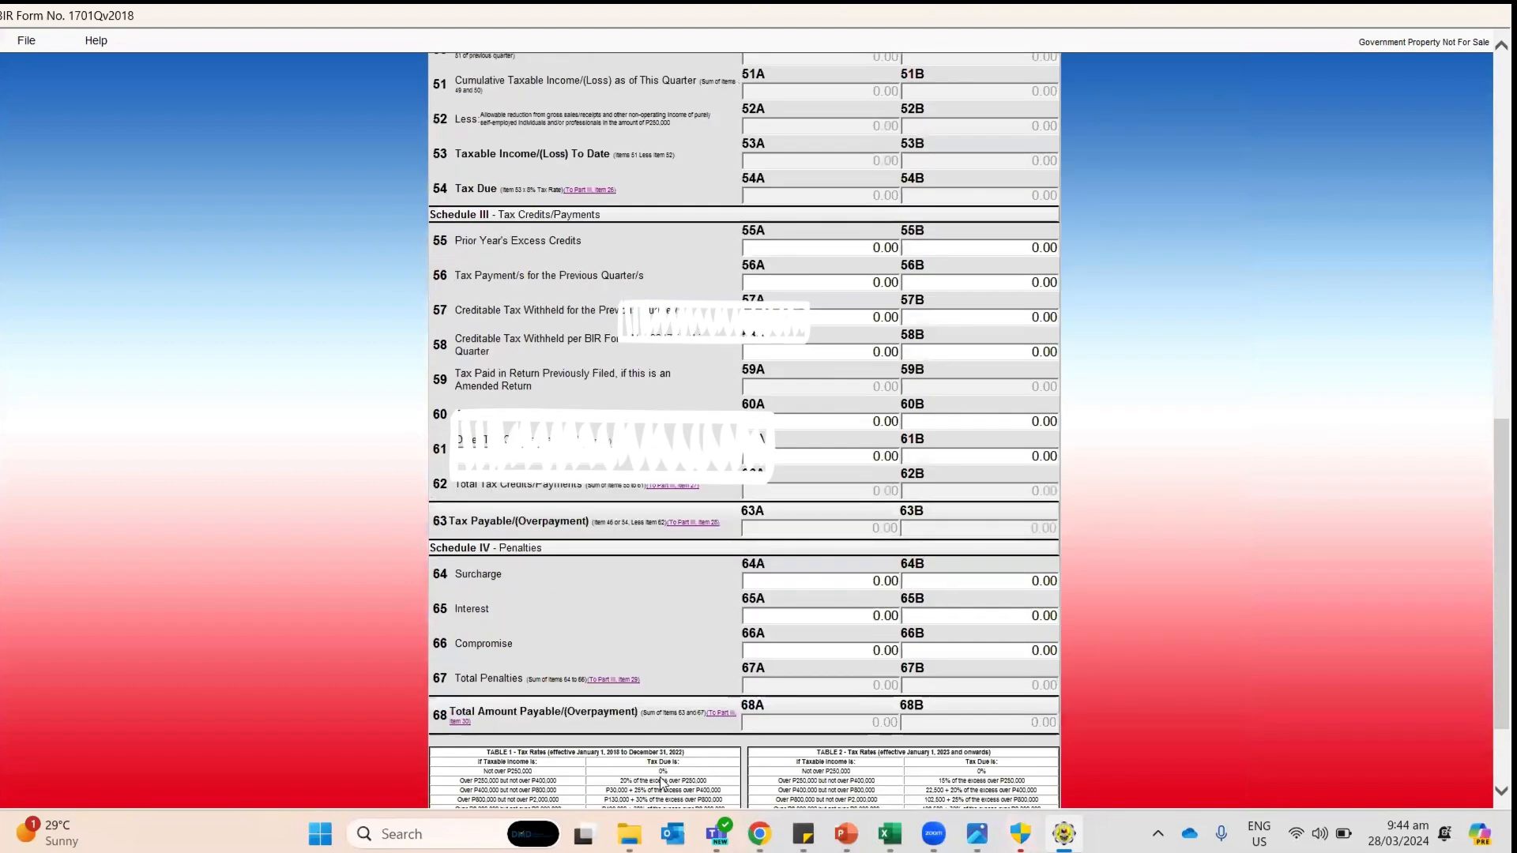
scroll(660, 755, "down", 3)
scroll(925, 627, "up", 20)
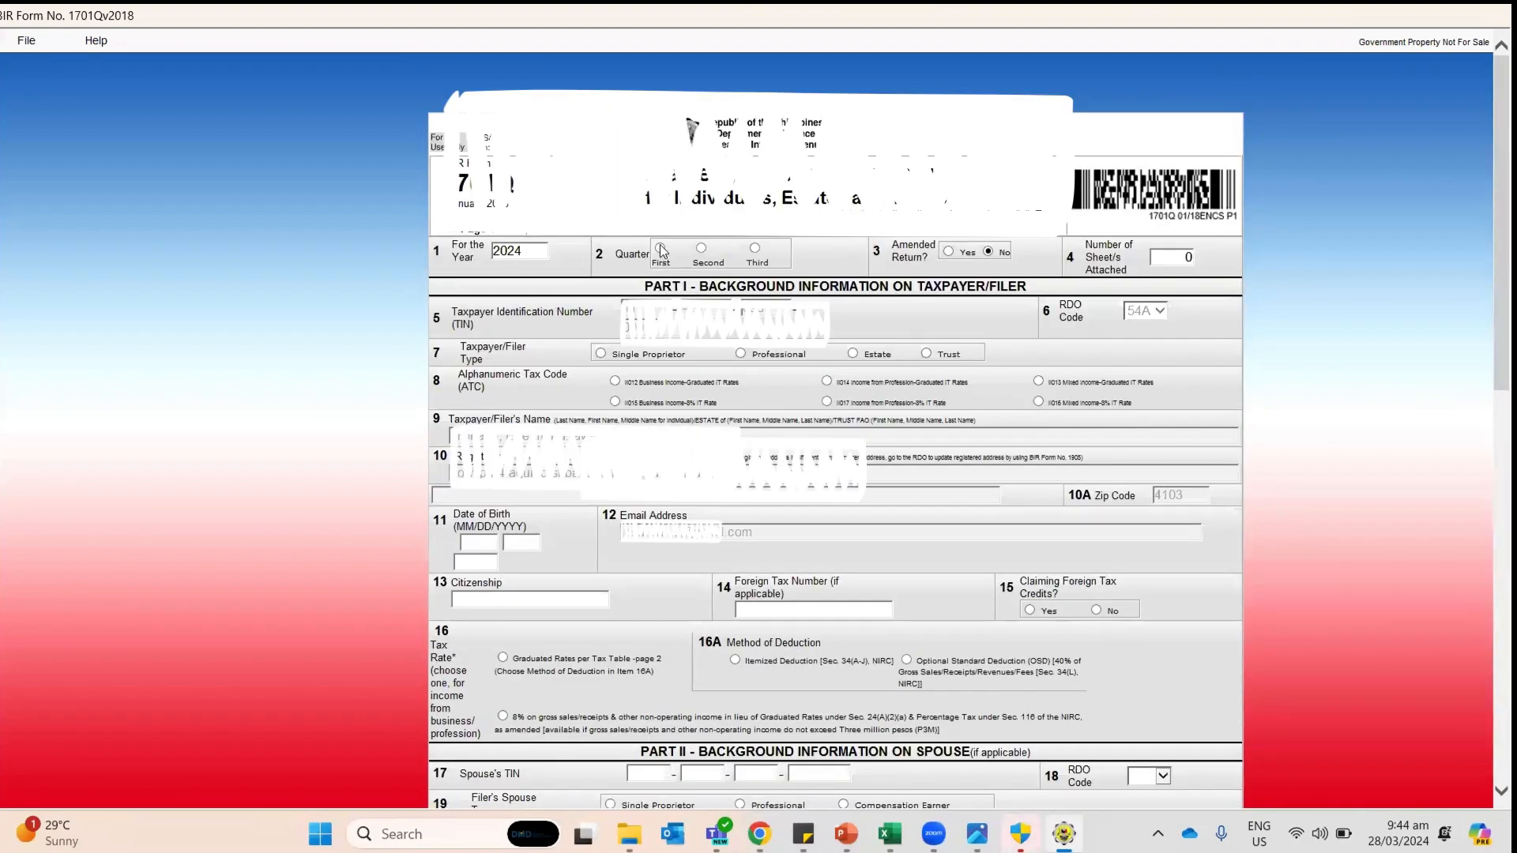
left_click(661, 248)
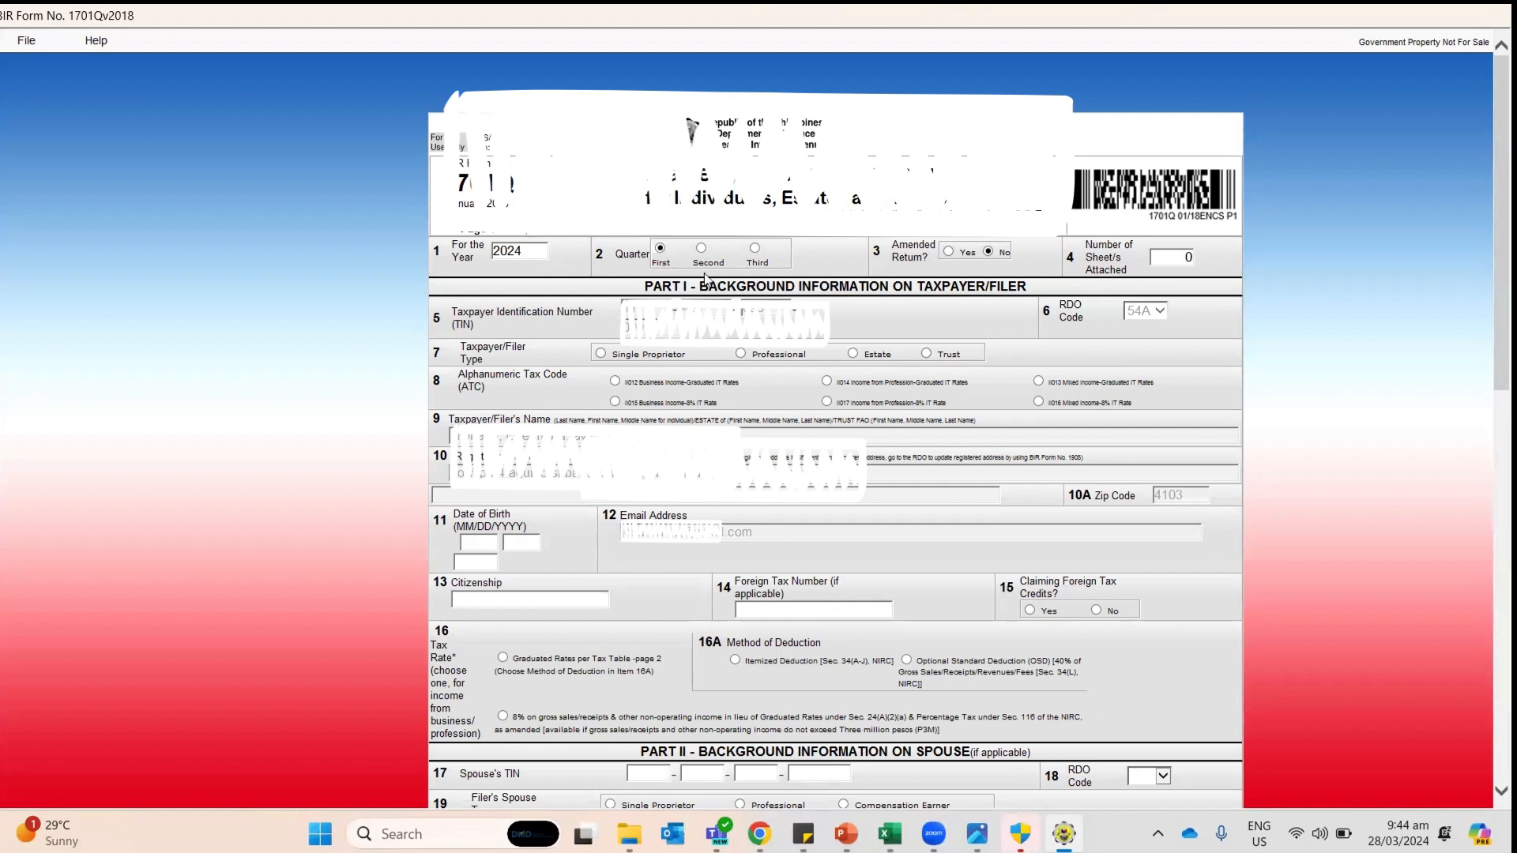
left_click(604, 356)
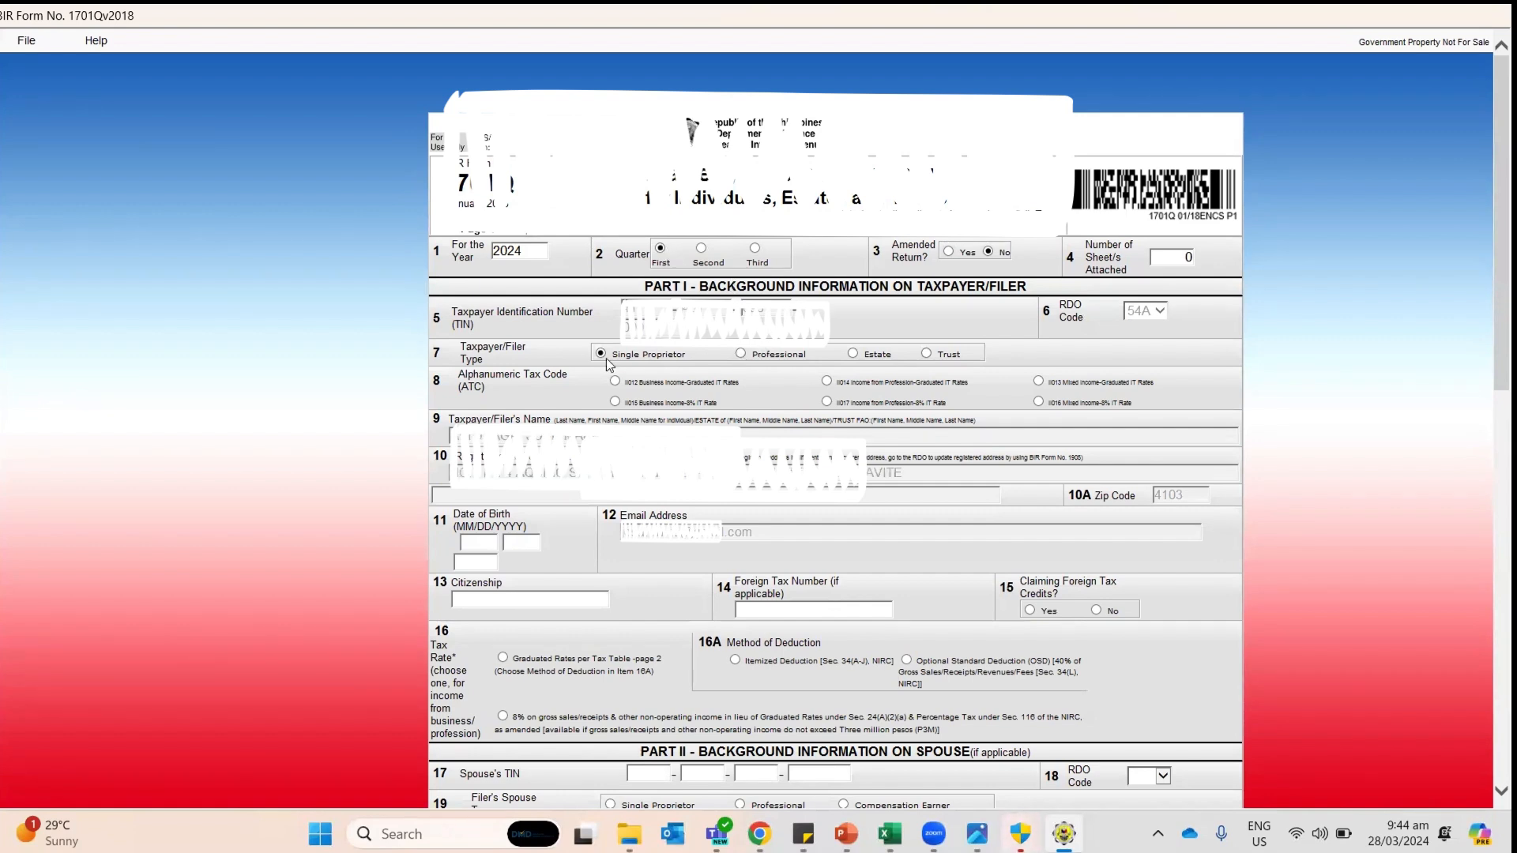
left_click(616, 403)
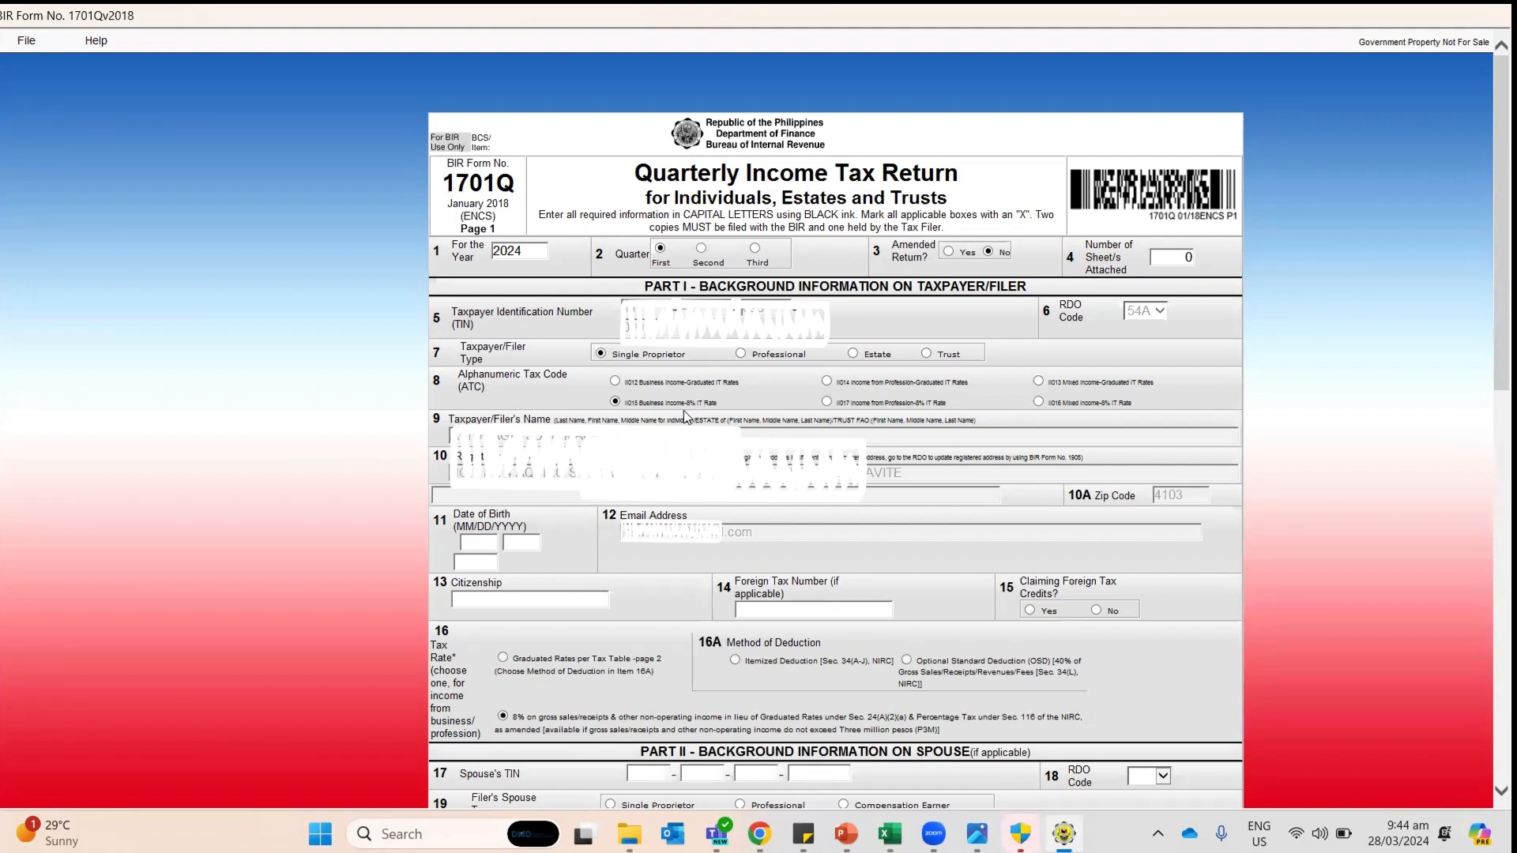
Step: Move to page 2 of the return and select the item 47A sales amount
scroll(685, 410, "down", 10)
left_click(814, 719)
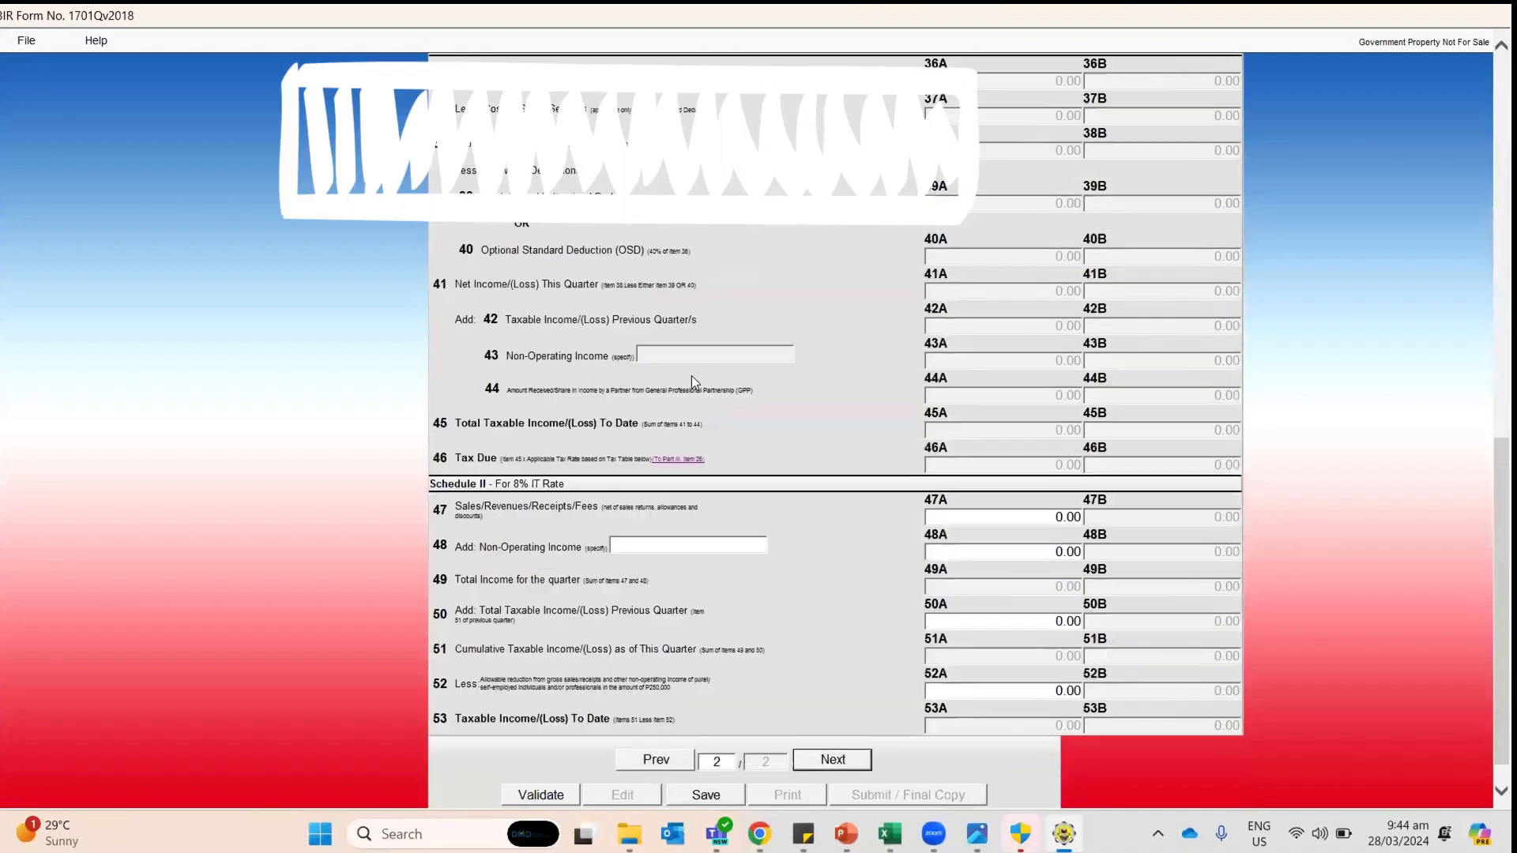
scroll(691, 376, "up", 5)
scroll(691, 376, "up", 1)
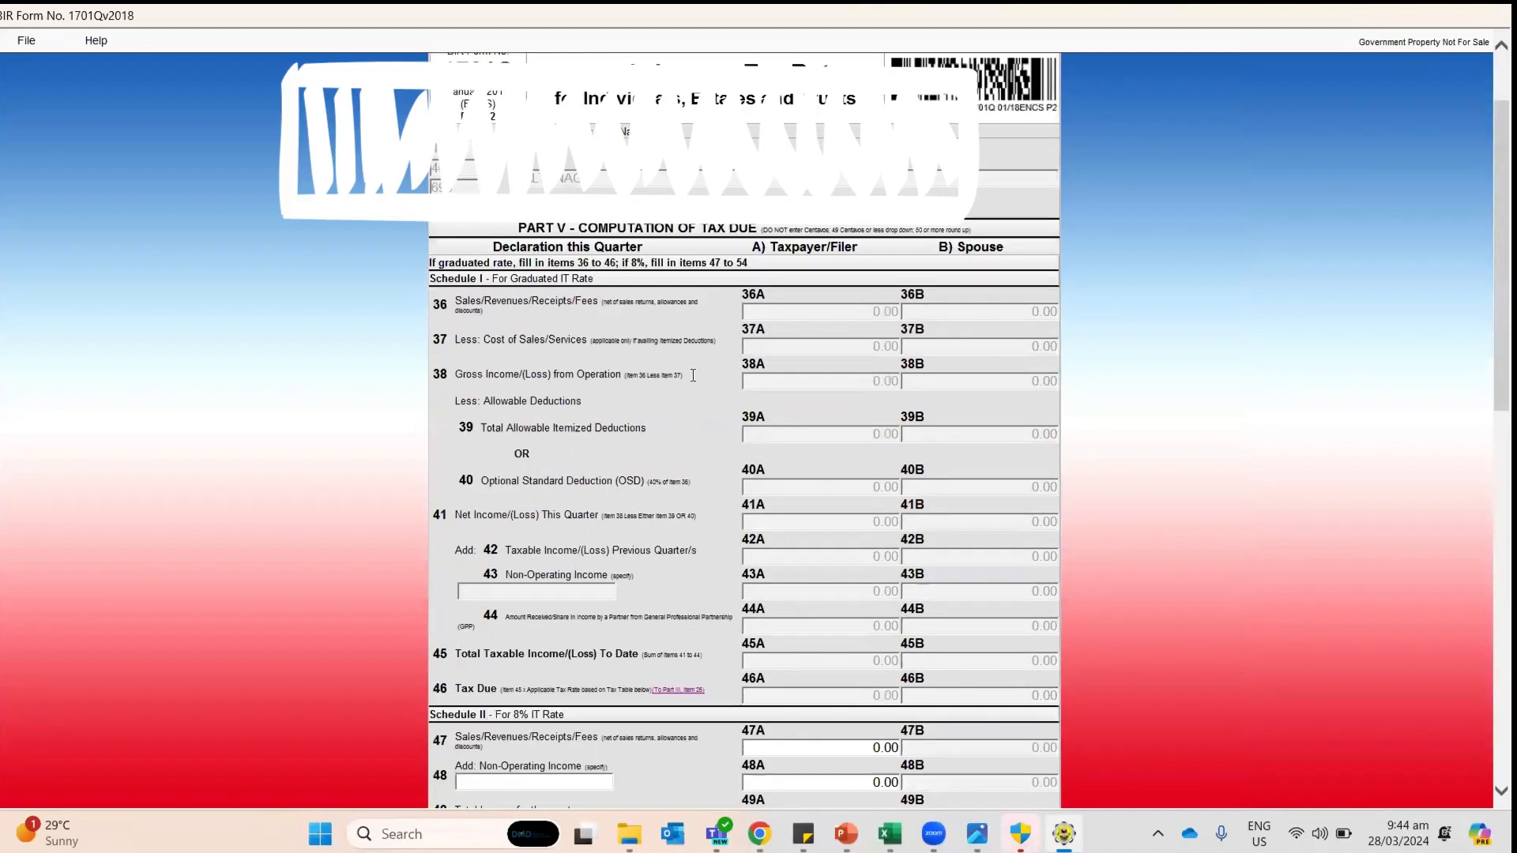
scroll(691, 376, "down", 8)
scroll(557, 340, "up", 8)
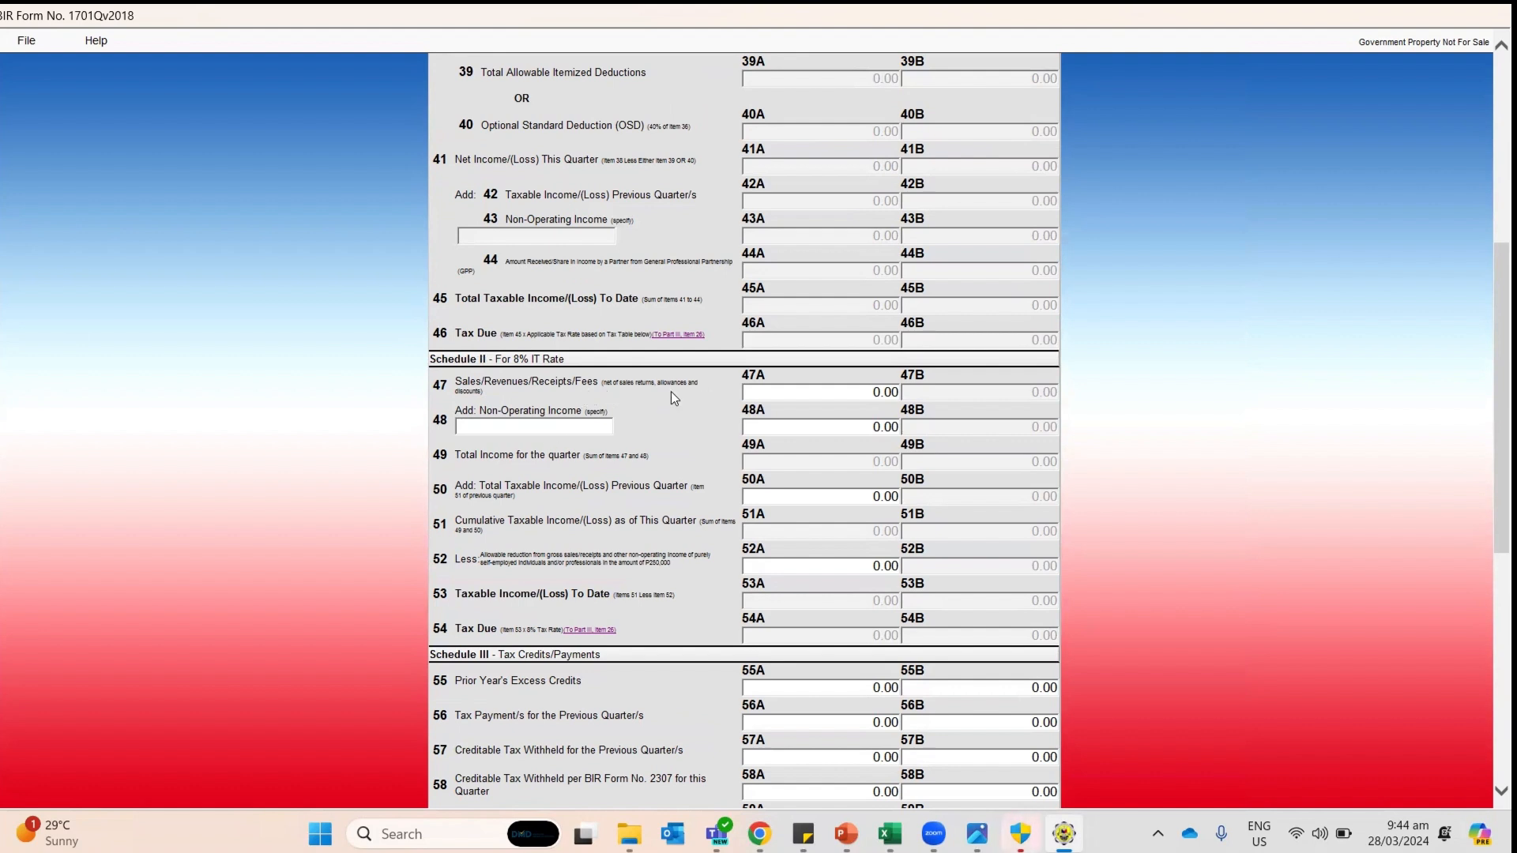
left_click(854, 392)
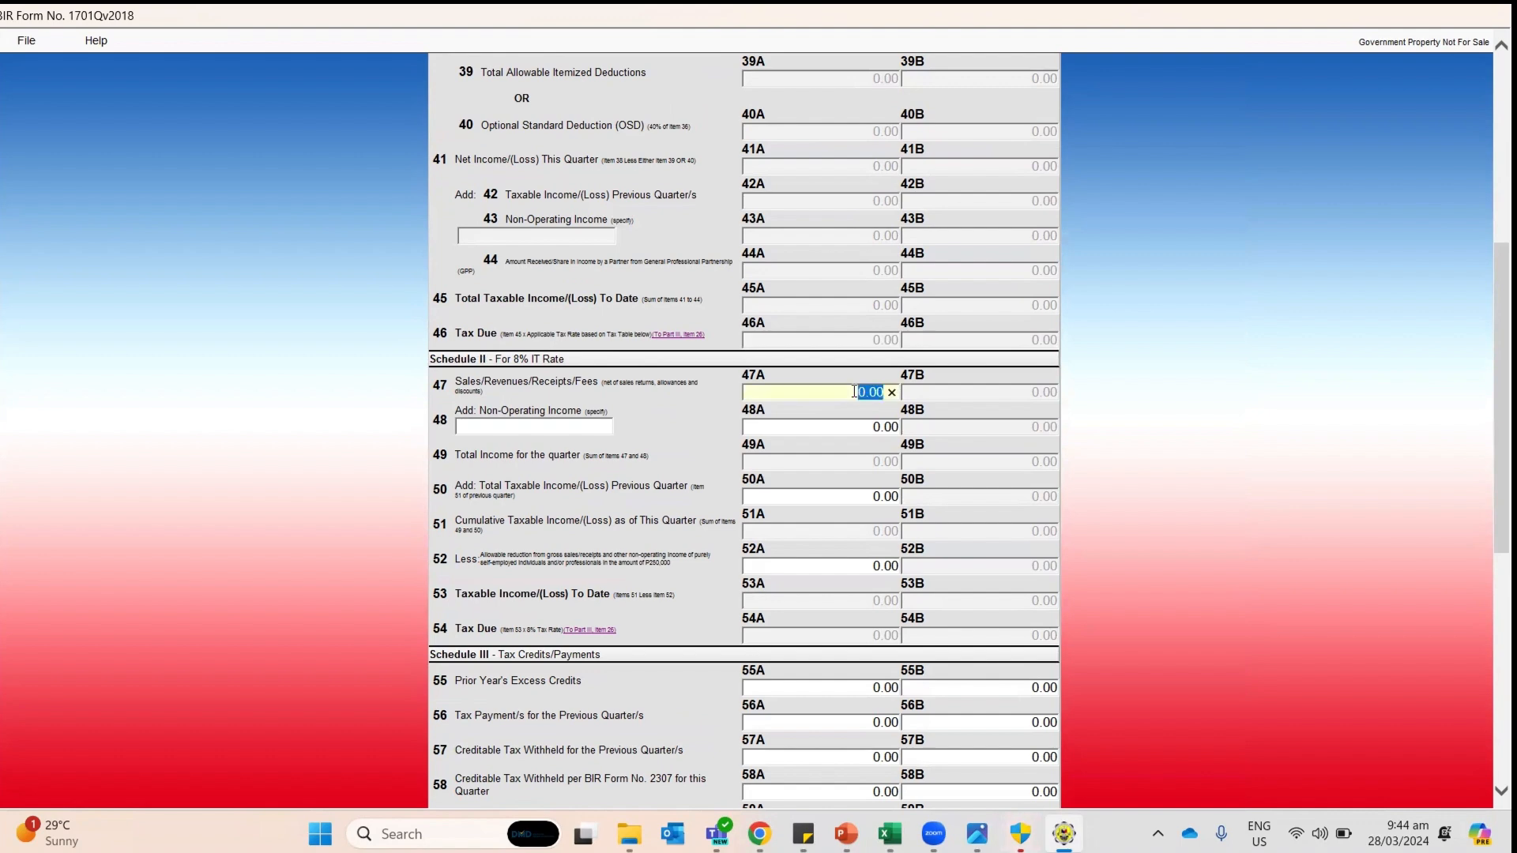
left_click(880, 441)
key("alt+Tab")
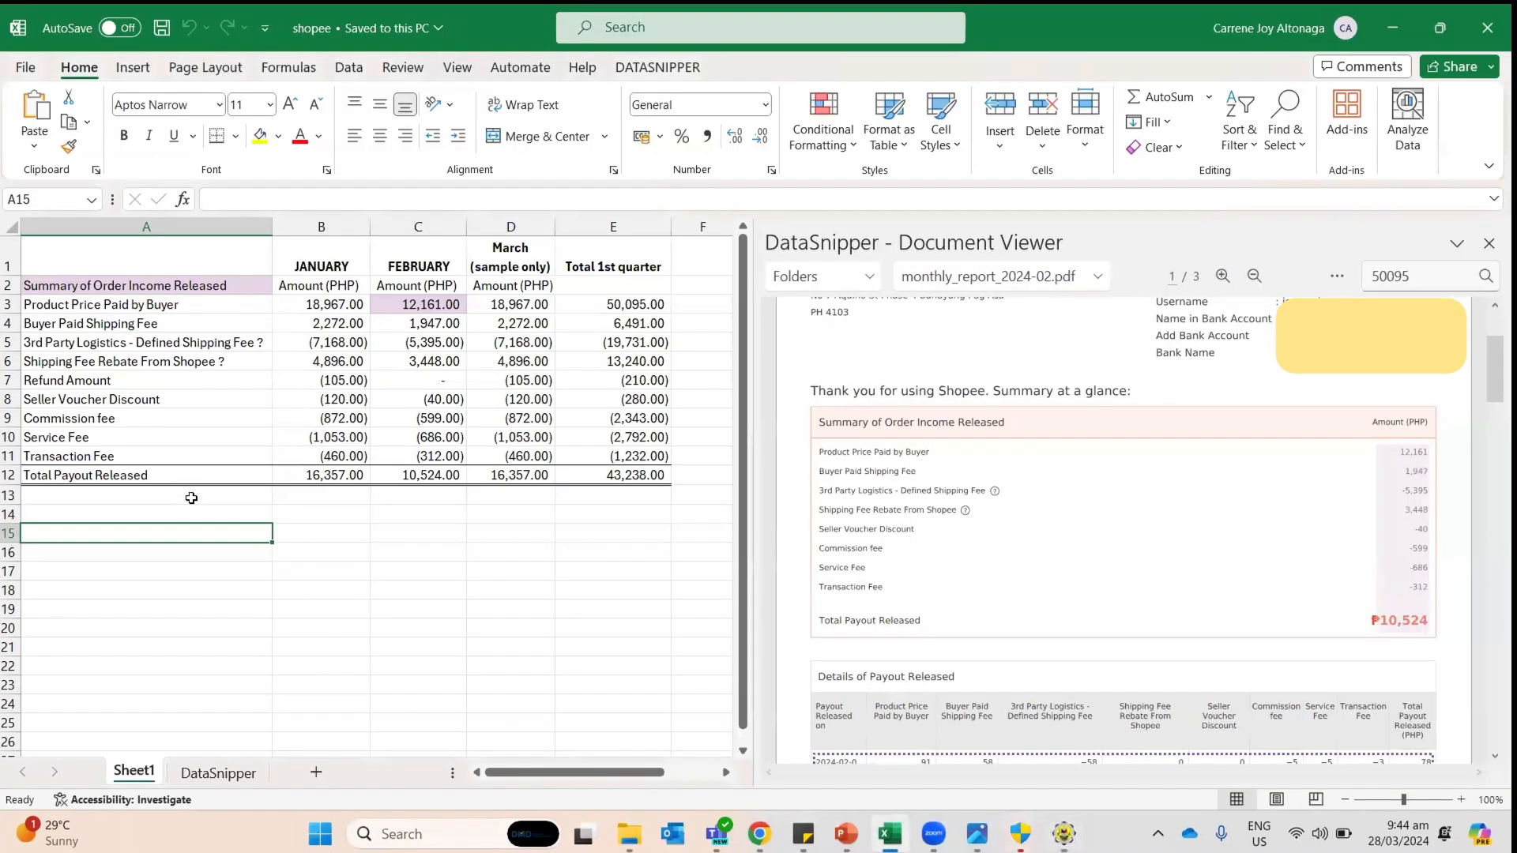
Step: Link A15 to the Product Price Paid by Buyer label and B15 to its 50,095.00 total
type("=")
key("Up")
key("Up")
key("Up")
key("Up")
key("Up")
key("Up")
key("Up")
key("Up")
key("Up")
key("Up")
key("Up")
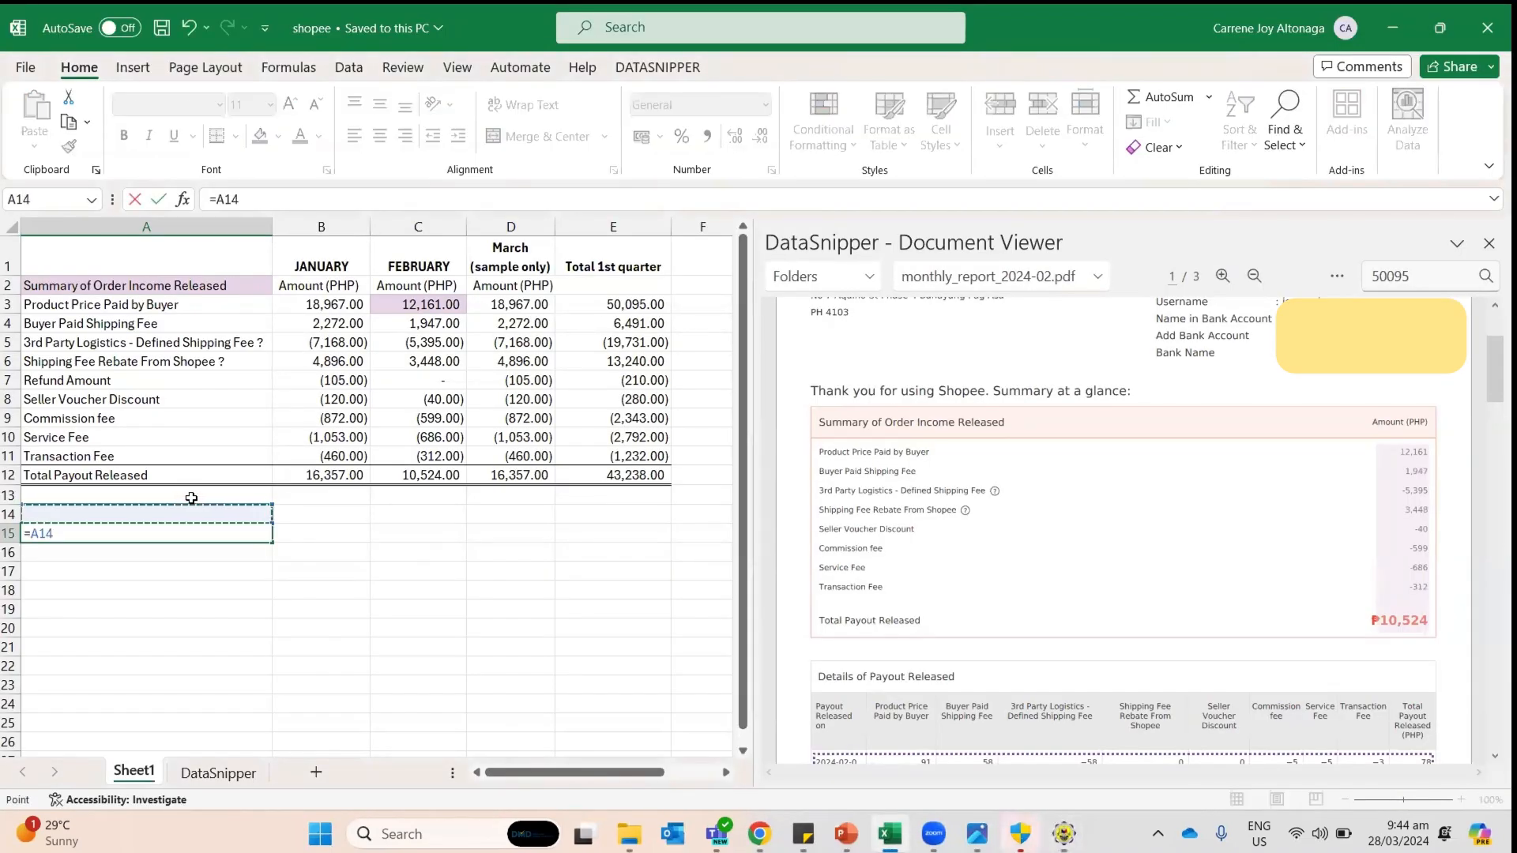
key("Up")
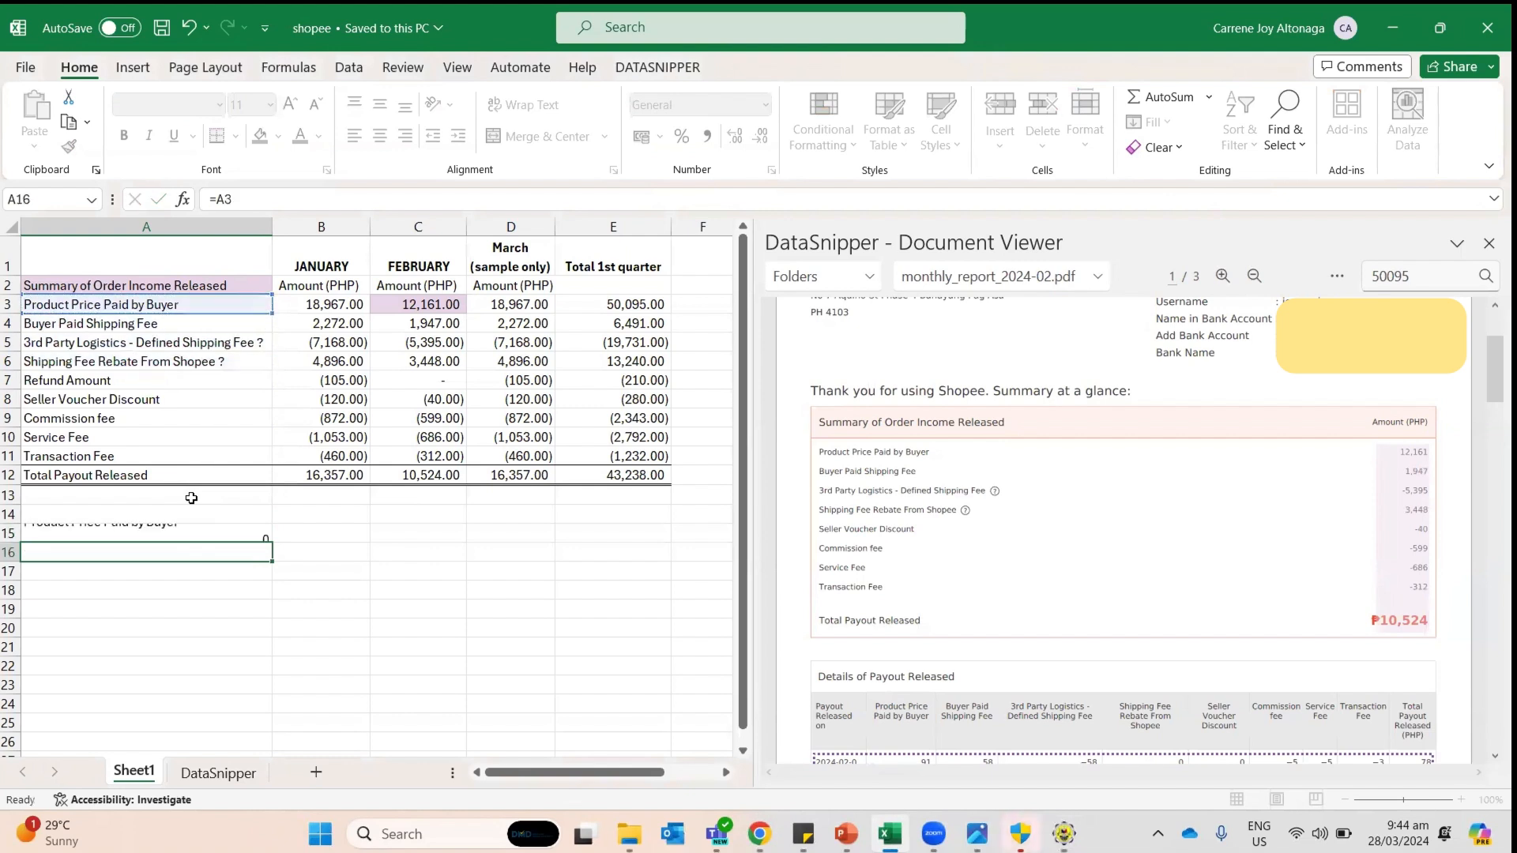
key("Tab")
type("=")
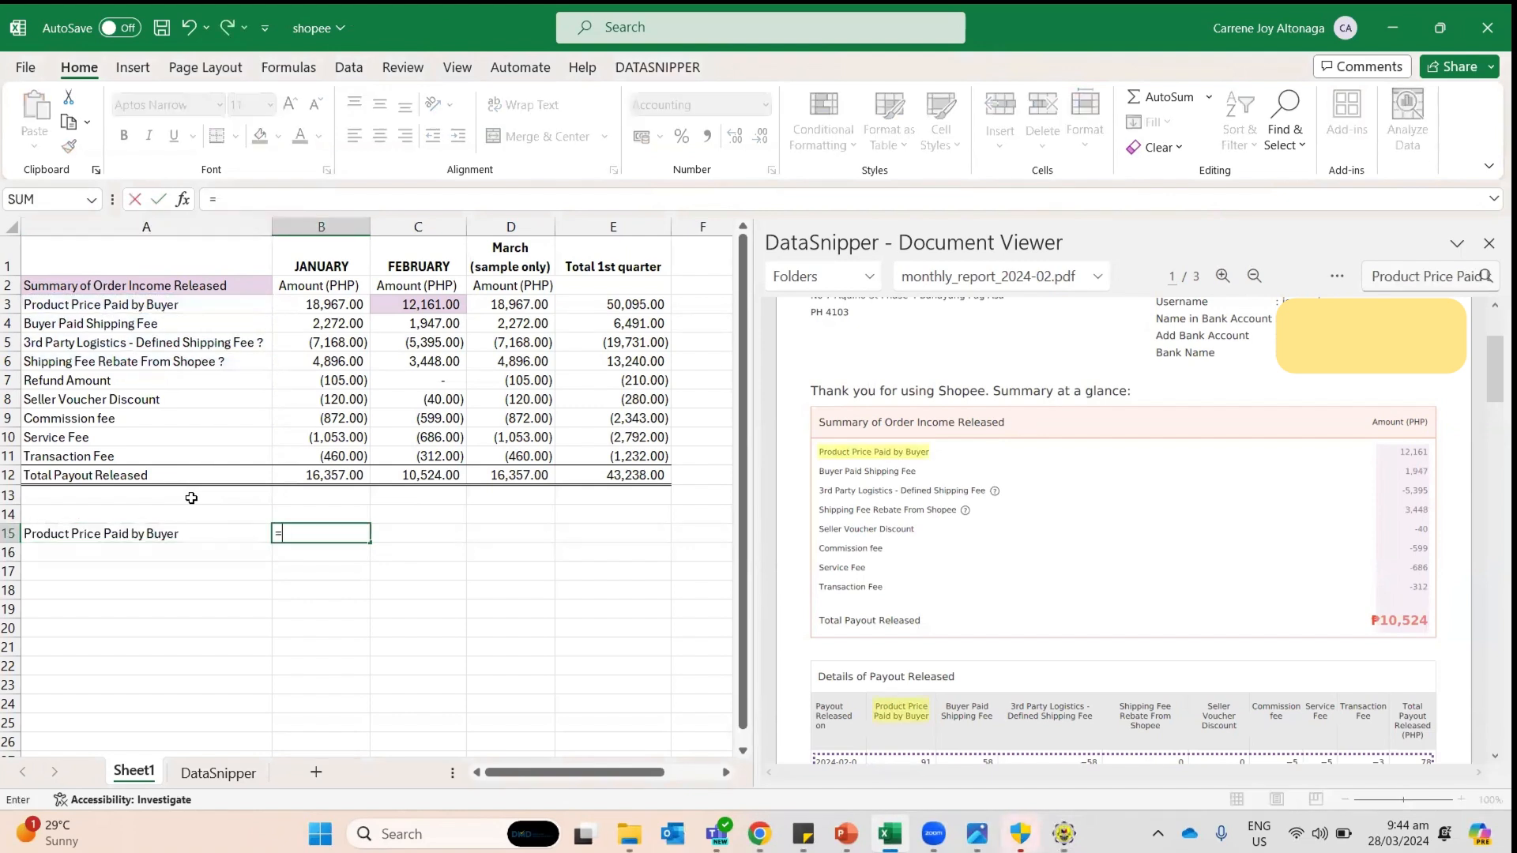
key("Up")
key("Up")
key("Up")
key("Up")
key("Up")
key("Up")
key("Up")
key("Up")
key("Up")
key("Up")
key("Up")
key("Up")
key("Right")
key("Right")
key("Right")
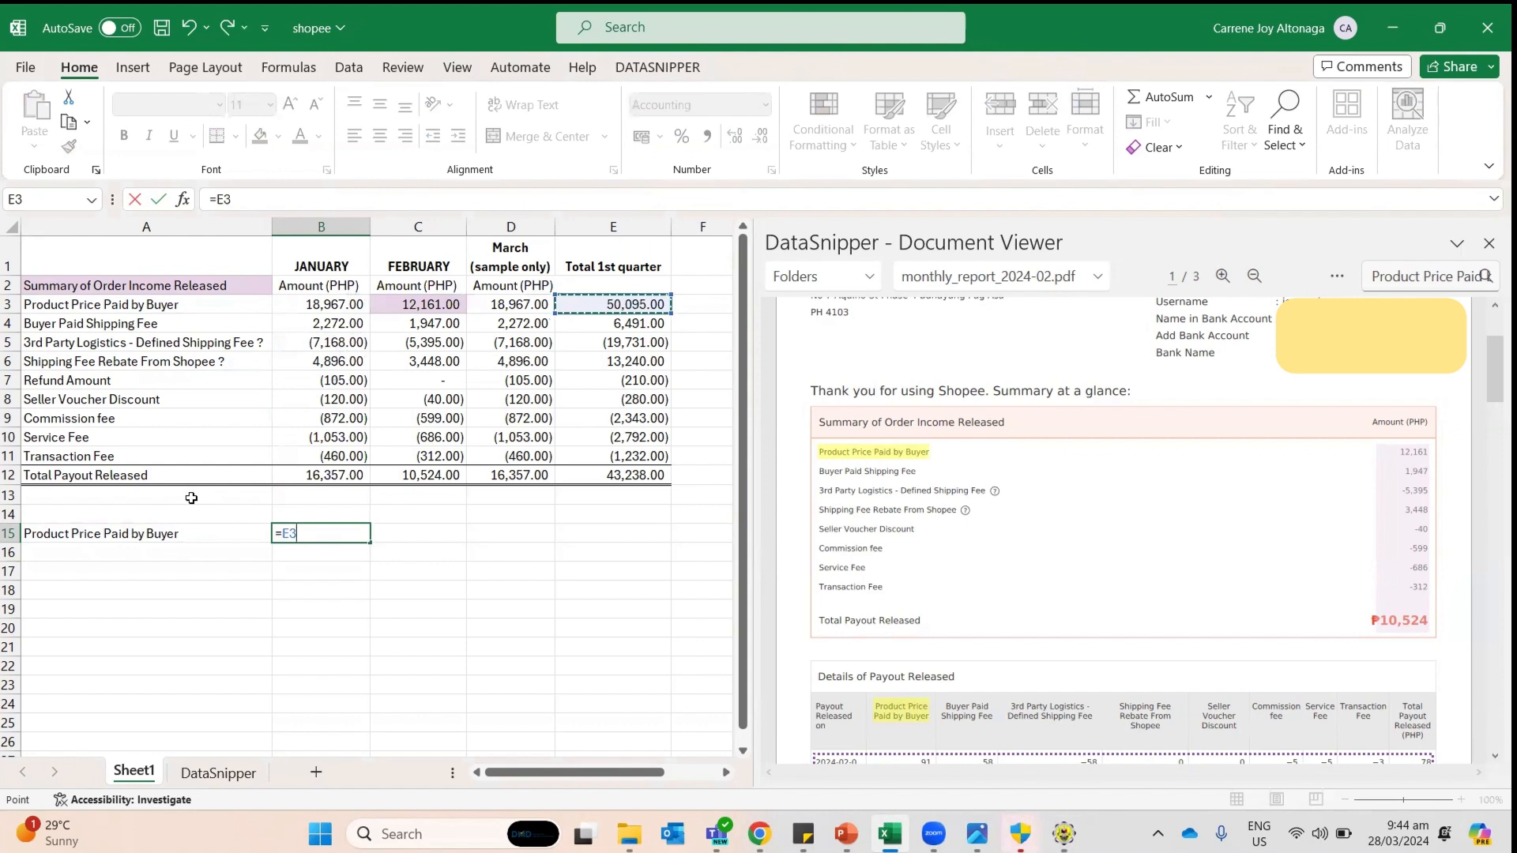
key("Return")
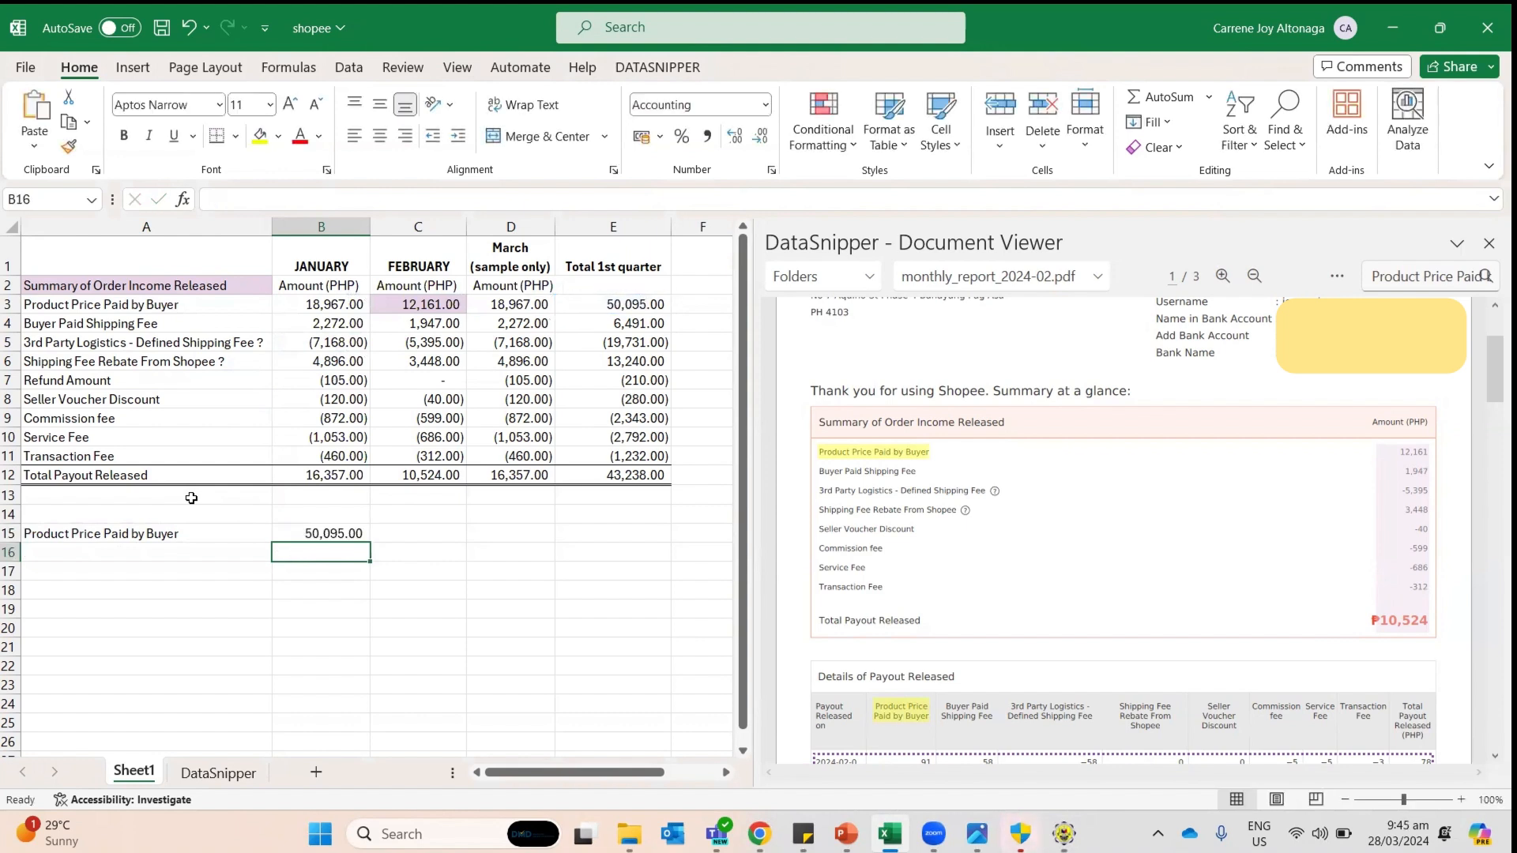
Step: Review the shipping fee, rebate, refund and payout rows in the summary table
key("Left")
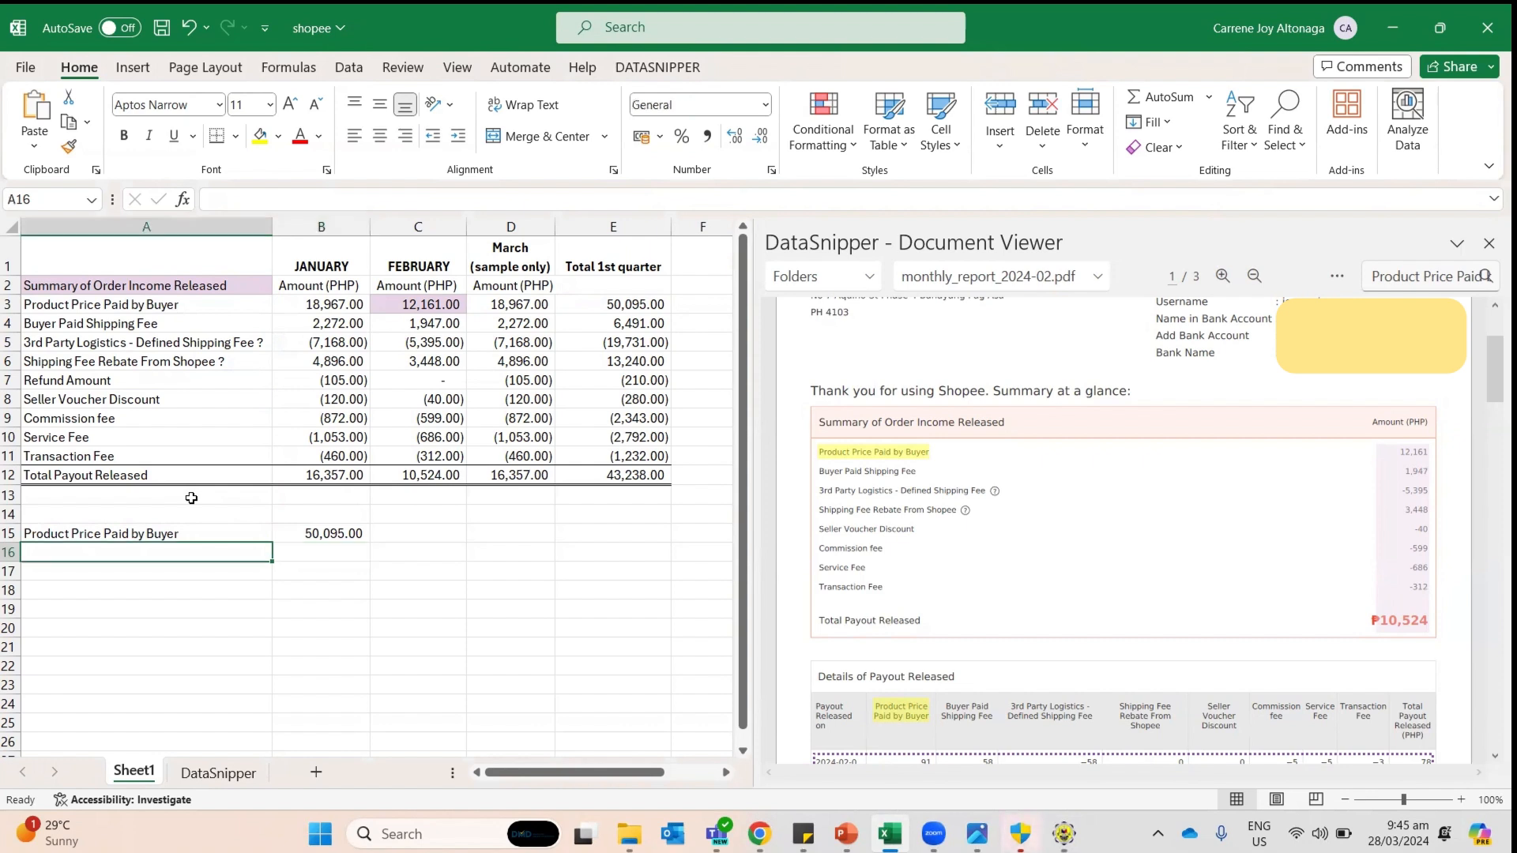
key("Up")
key("Up")
key("Up")
key("Up")
key("Up")
key("Up")
key("Up")
key("Up")
key("Up")
key("Up")
key("Up")
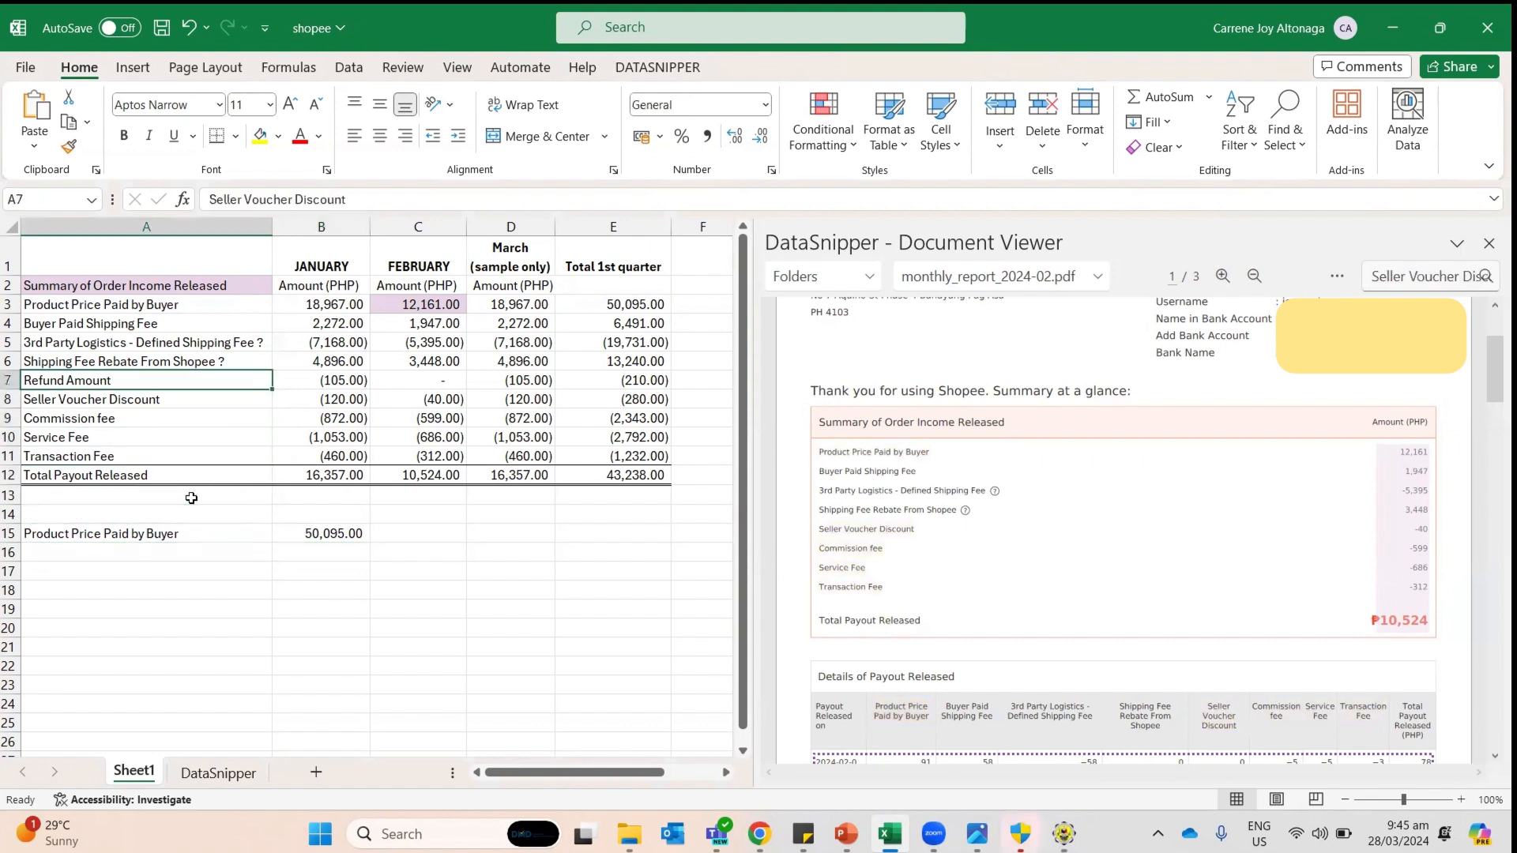
key("Up")
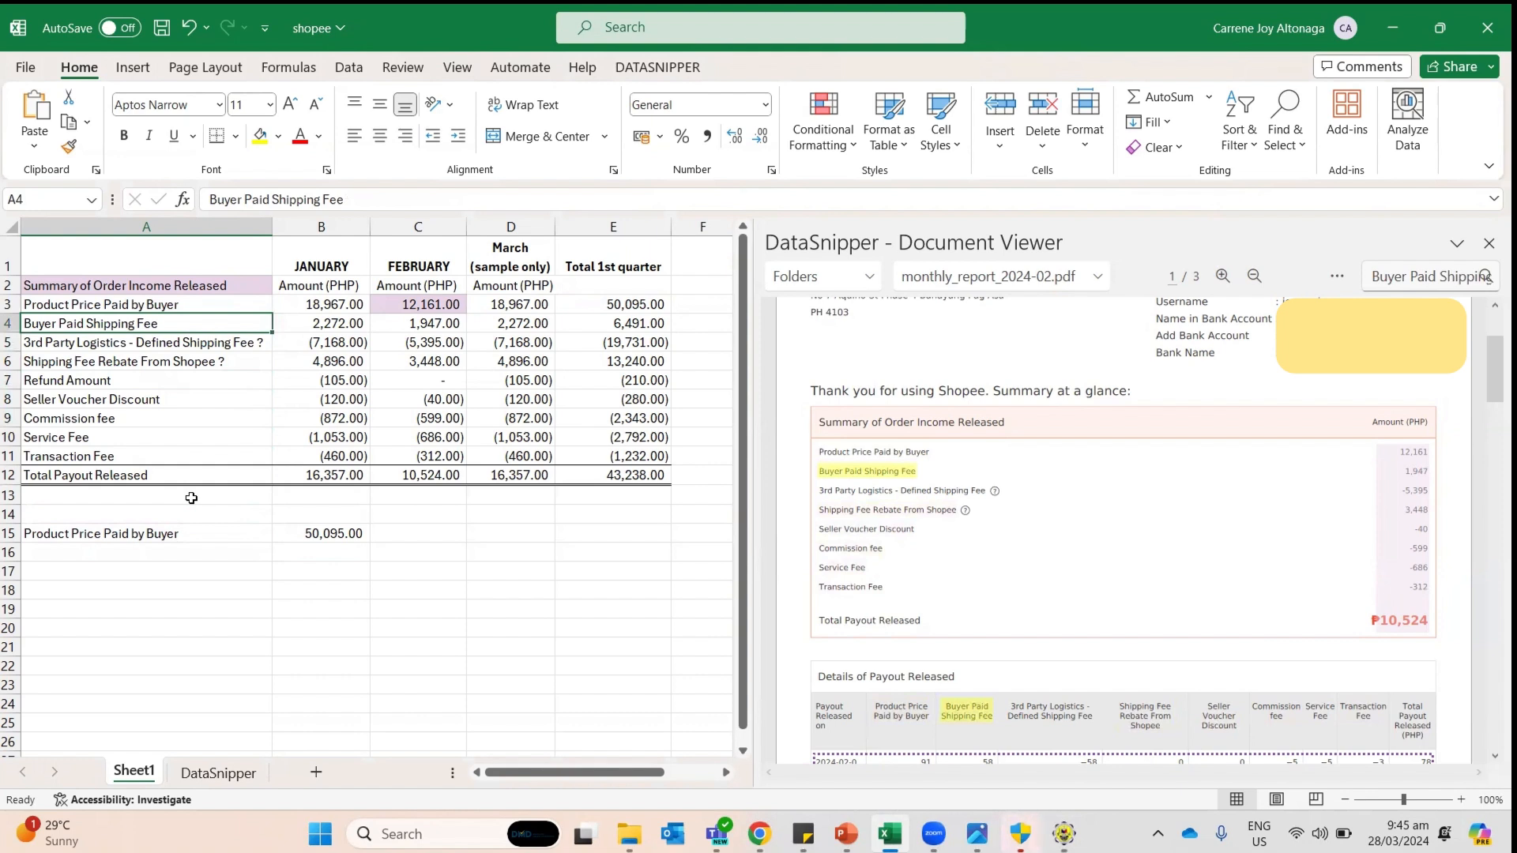
key("Down")
key("Down")
key("Right")
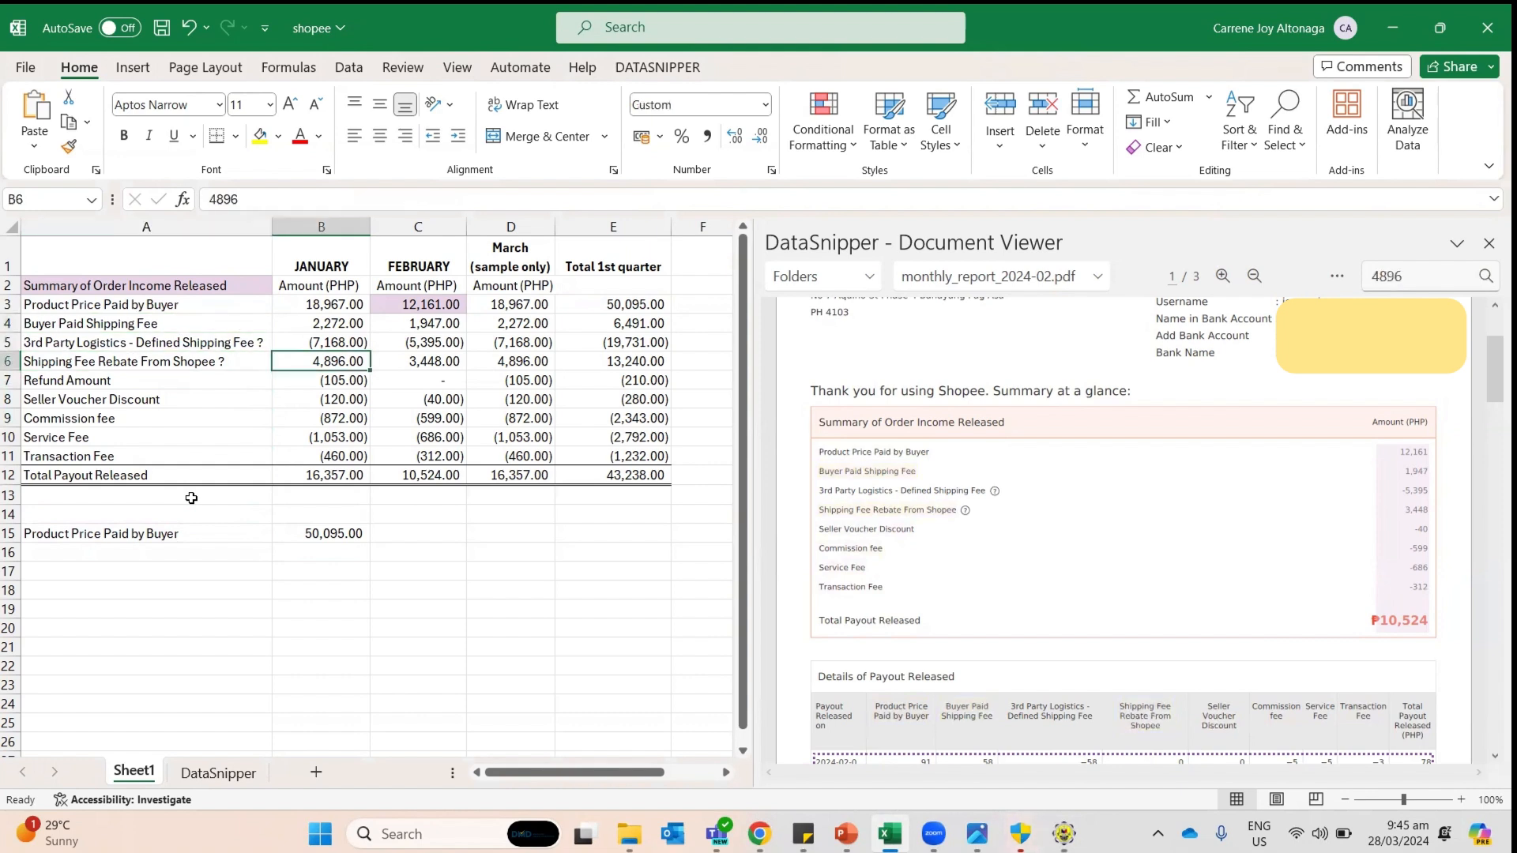
key("shift+Up")
key("shift+Up")
key("Right")
key("shift+Up")
key("shift+Up")
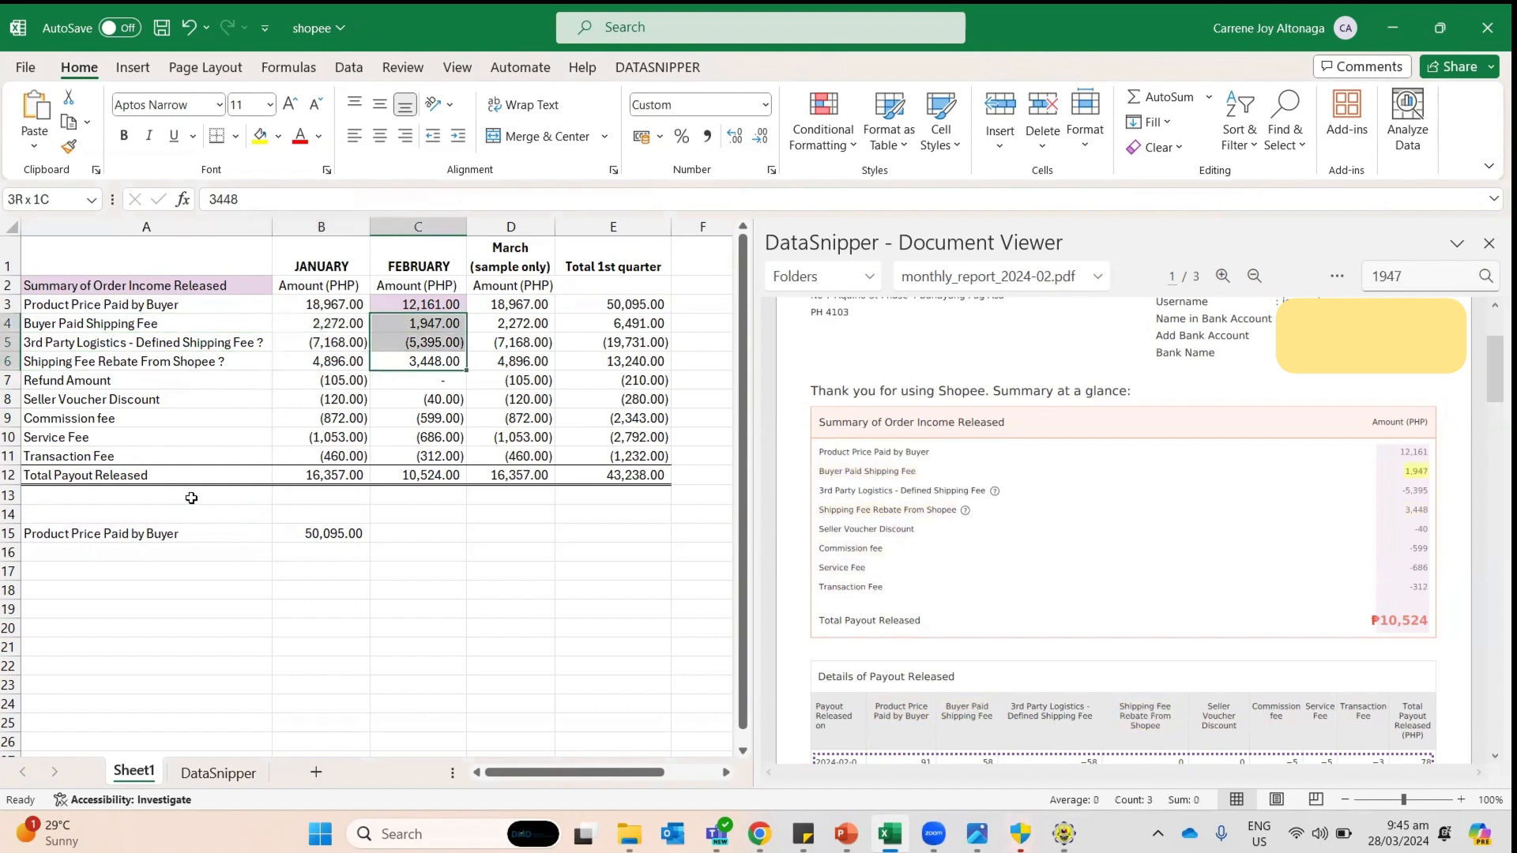
key("Left")
key("Left")
key("Down")
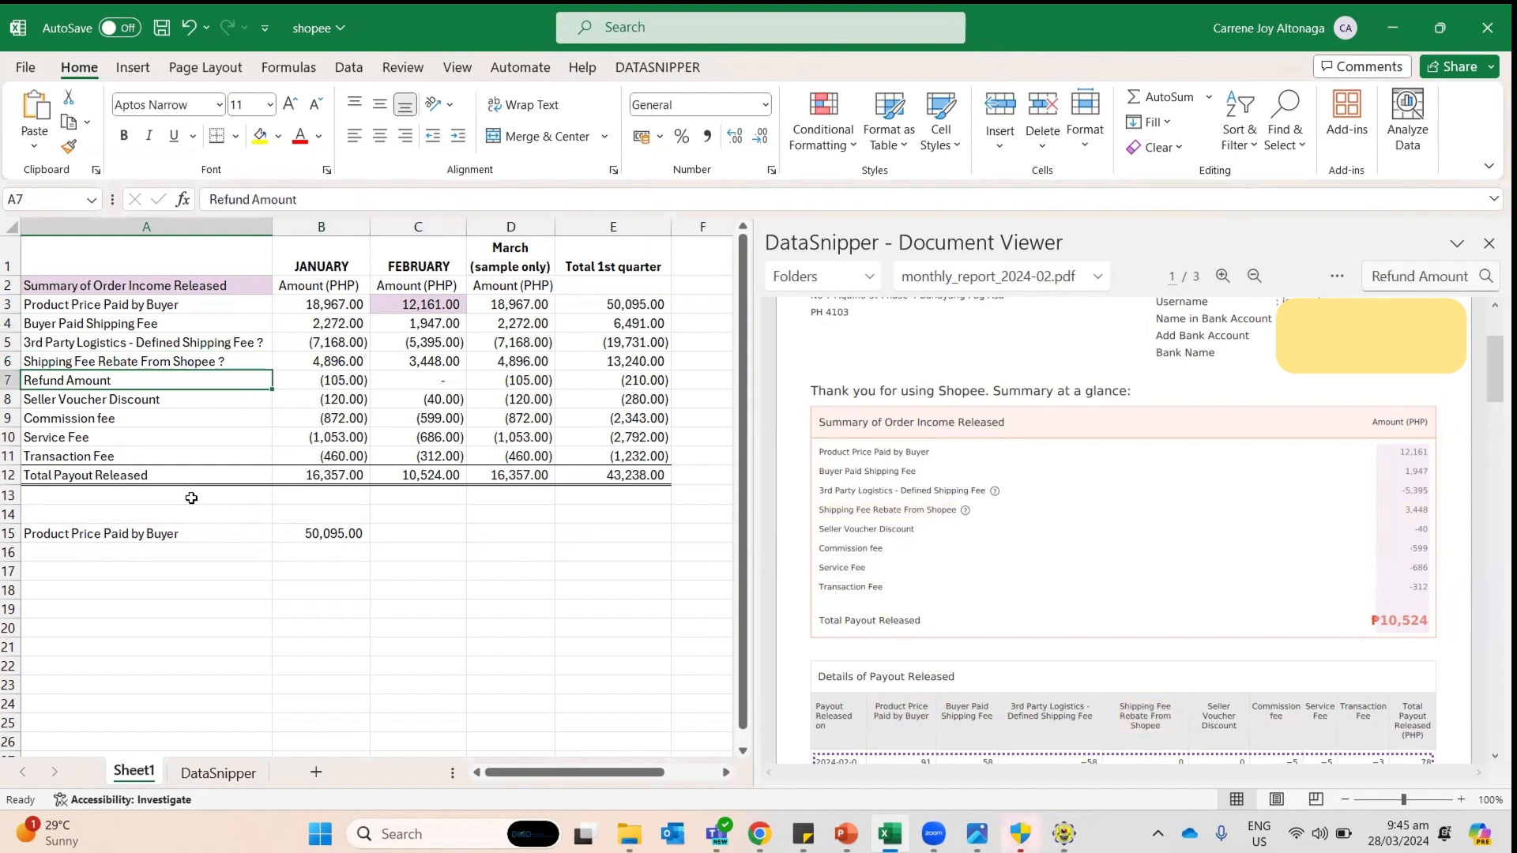
key("Right")
key("Down")
key("Down")
key("Down")
key("Down")
key("Down")
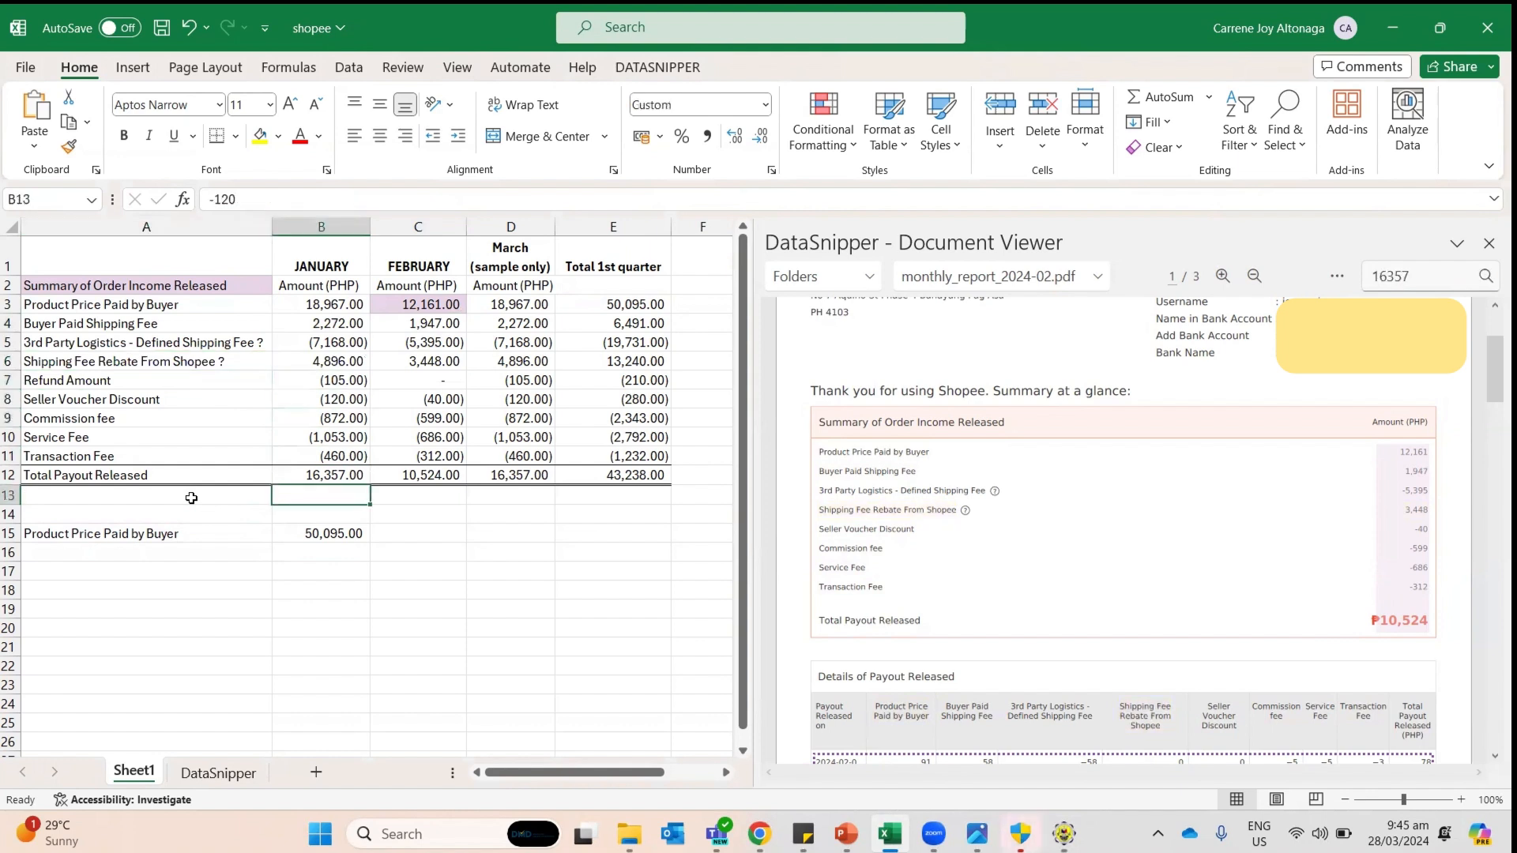
key("Left")
key("Down")
key("Down")
key("Down")
key("Down")
Step: Add a 'Refund amount' row in A16 with B16 referencing the -210.00 quarter refund
type("Re")
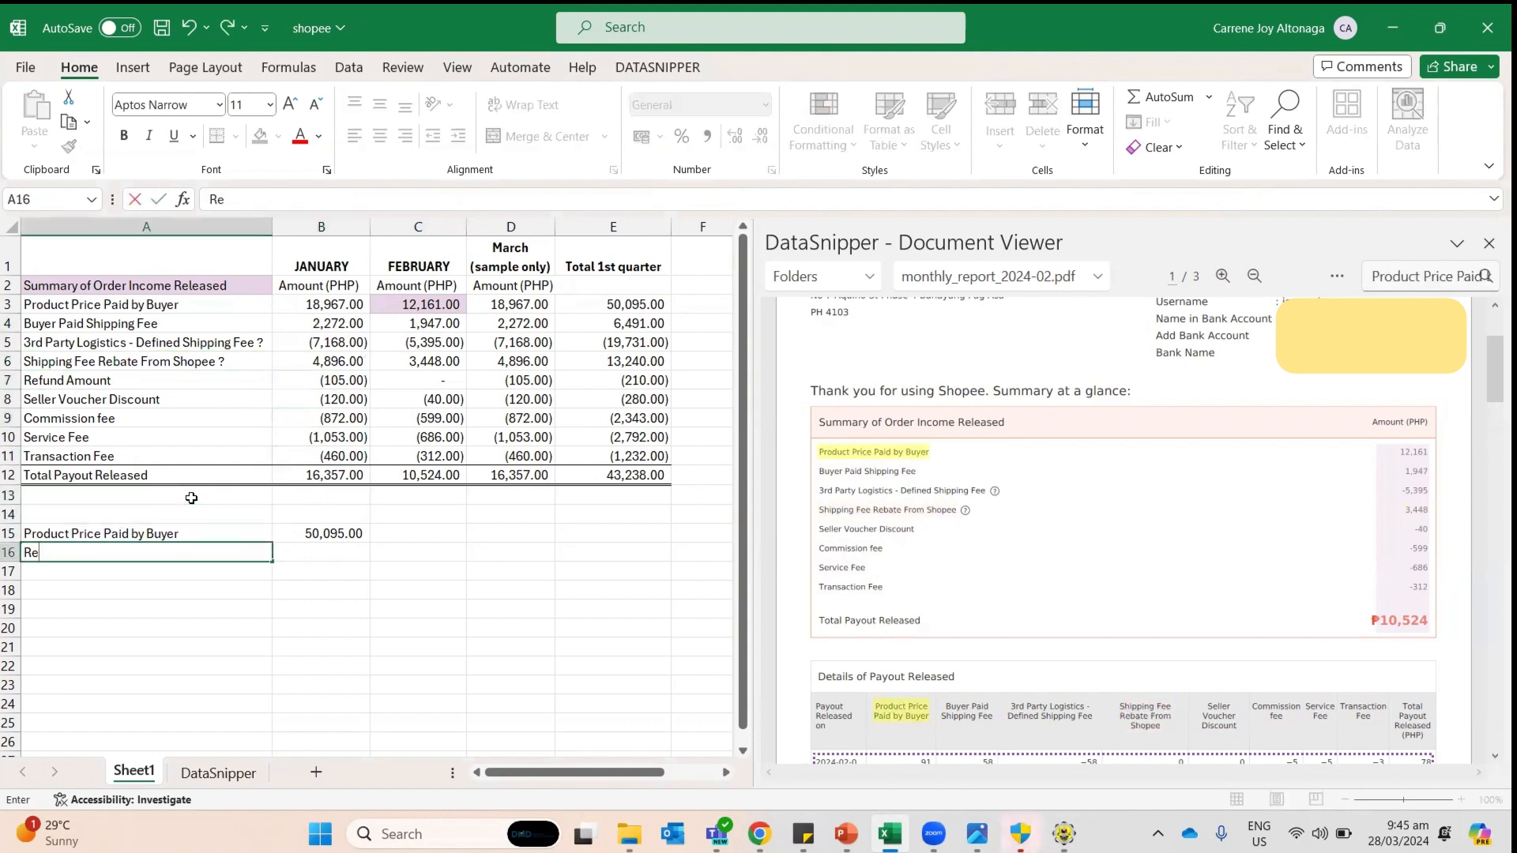
type("fund amot")
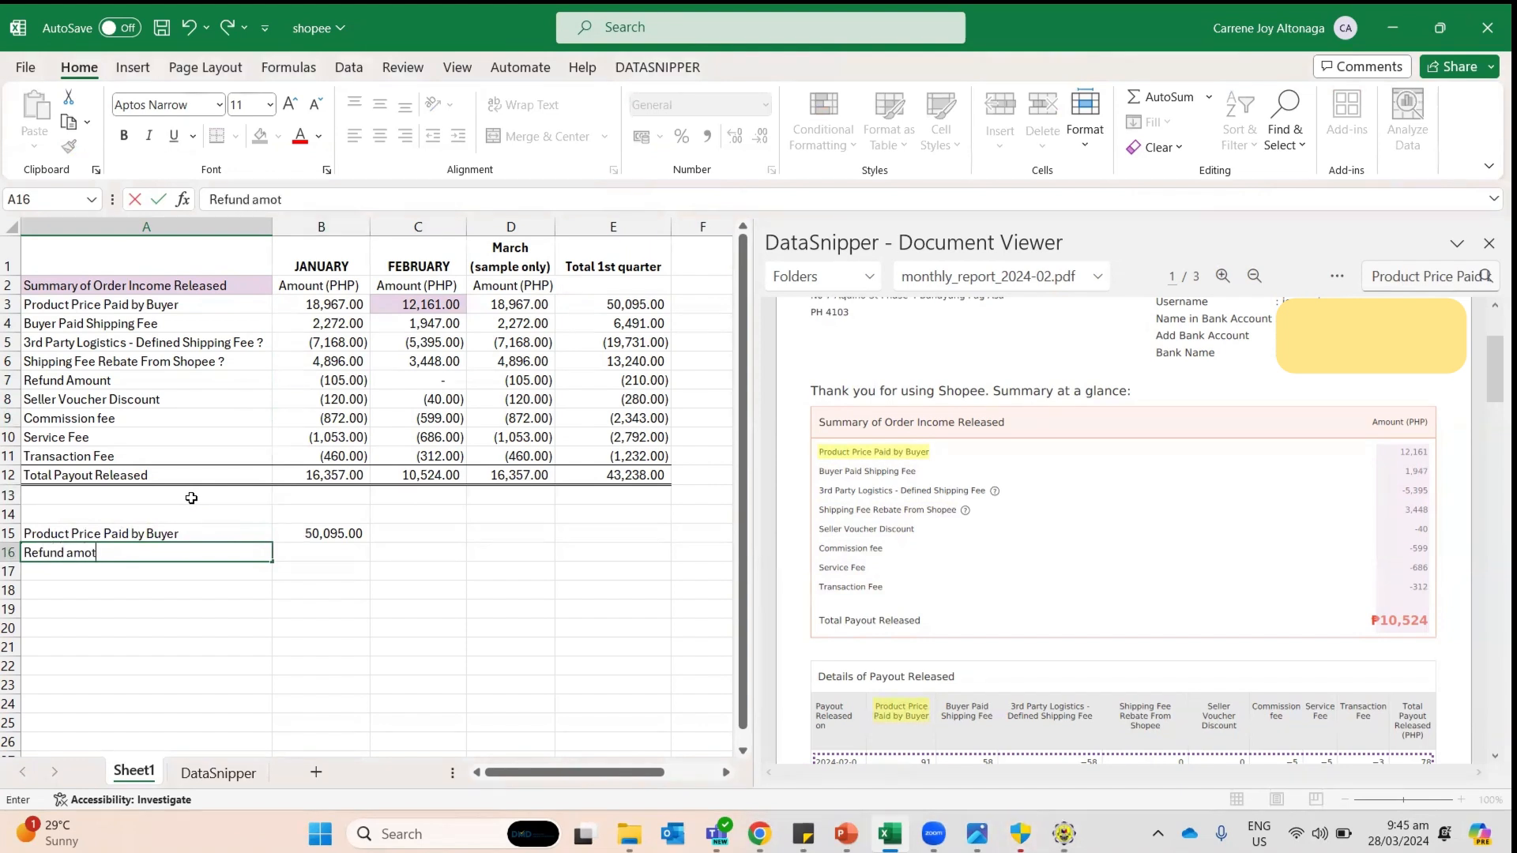
key("BackSpace")
type("unt")
key("Tab")
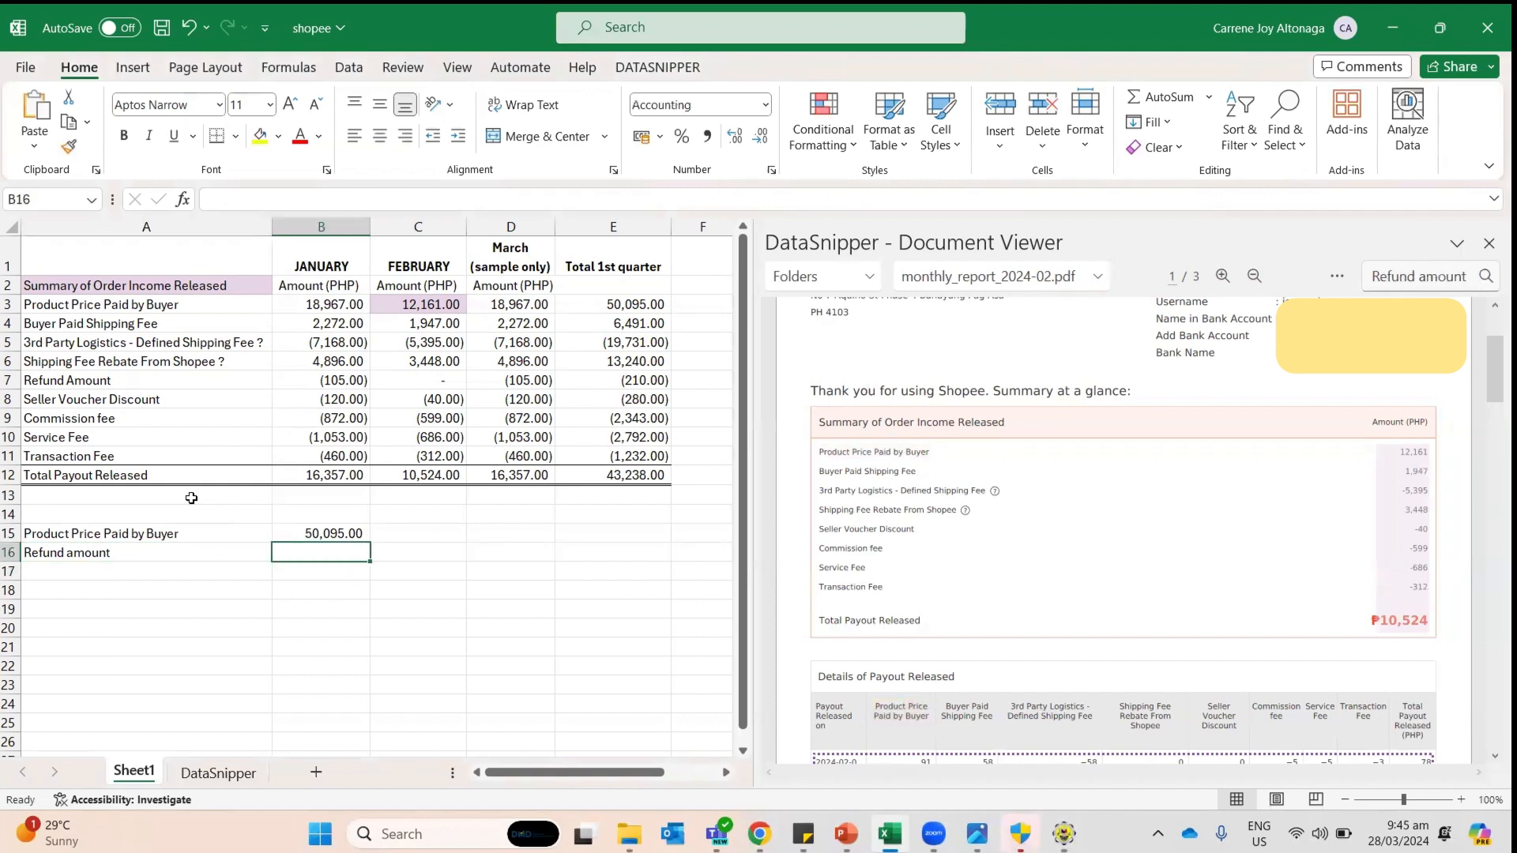
type("=")
key("Up")
key("Up")
key("Up")
key("Up")
key("Up")
key("Up")
key("Up")
key("Up")
key("Up")
key("Up")
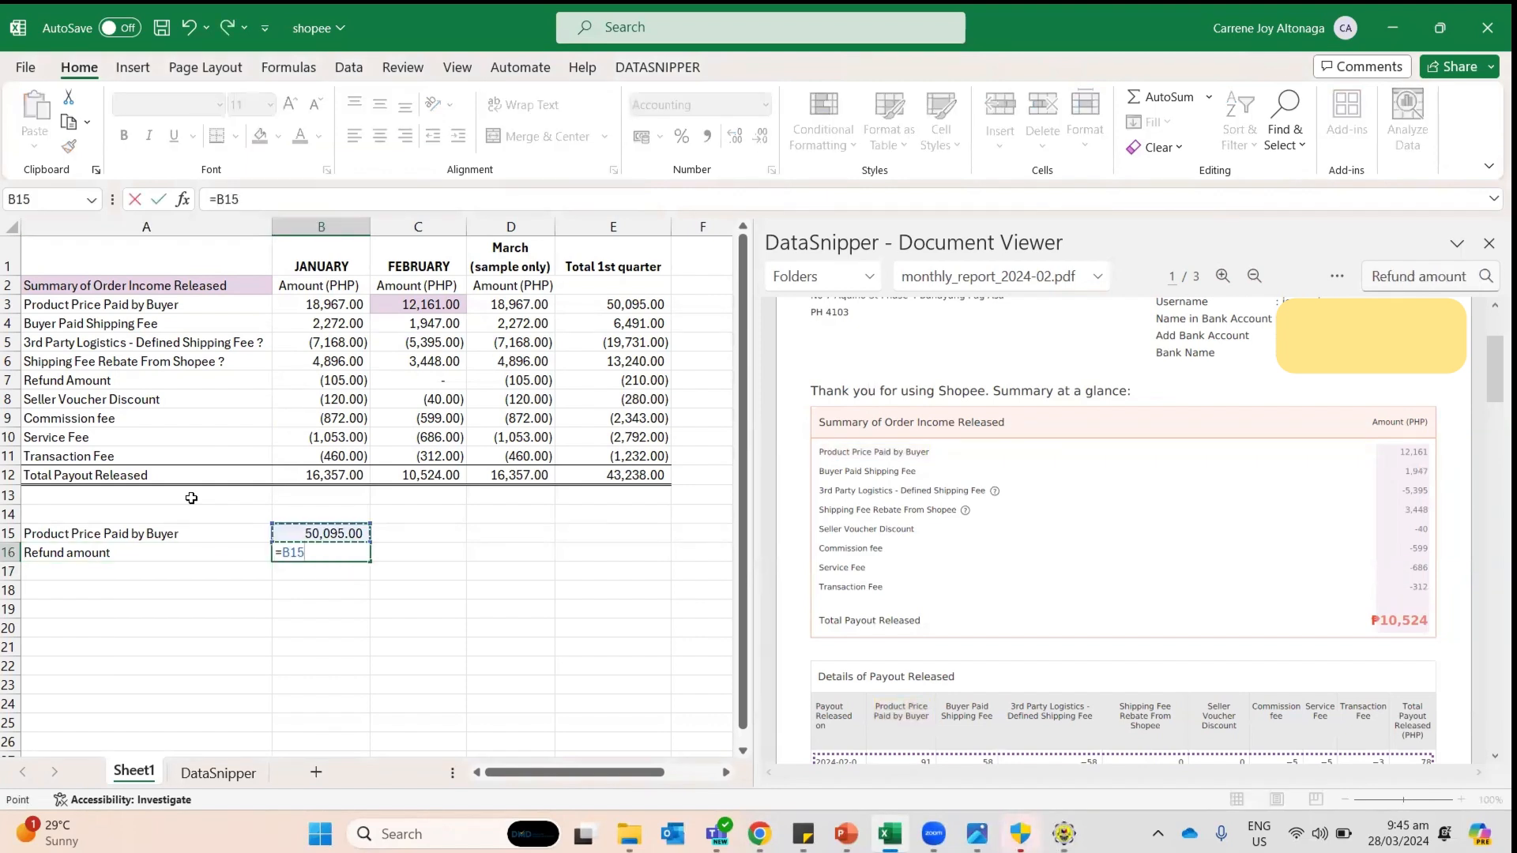
key("Right")
key("Right")
key("Right")
key("Down")
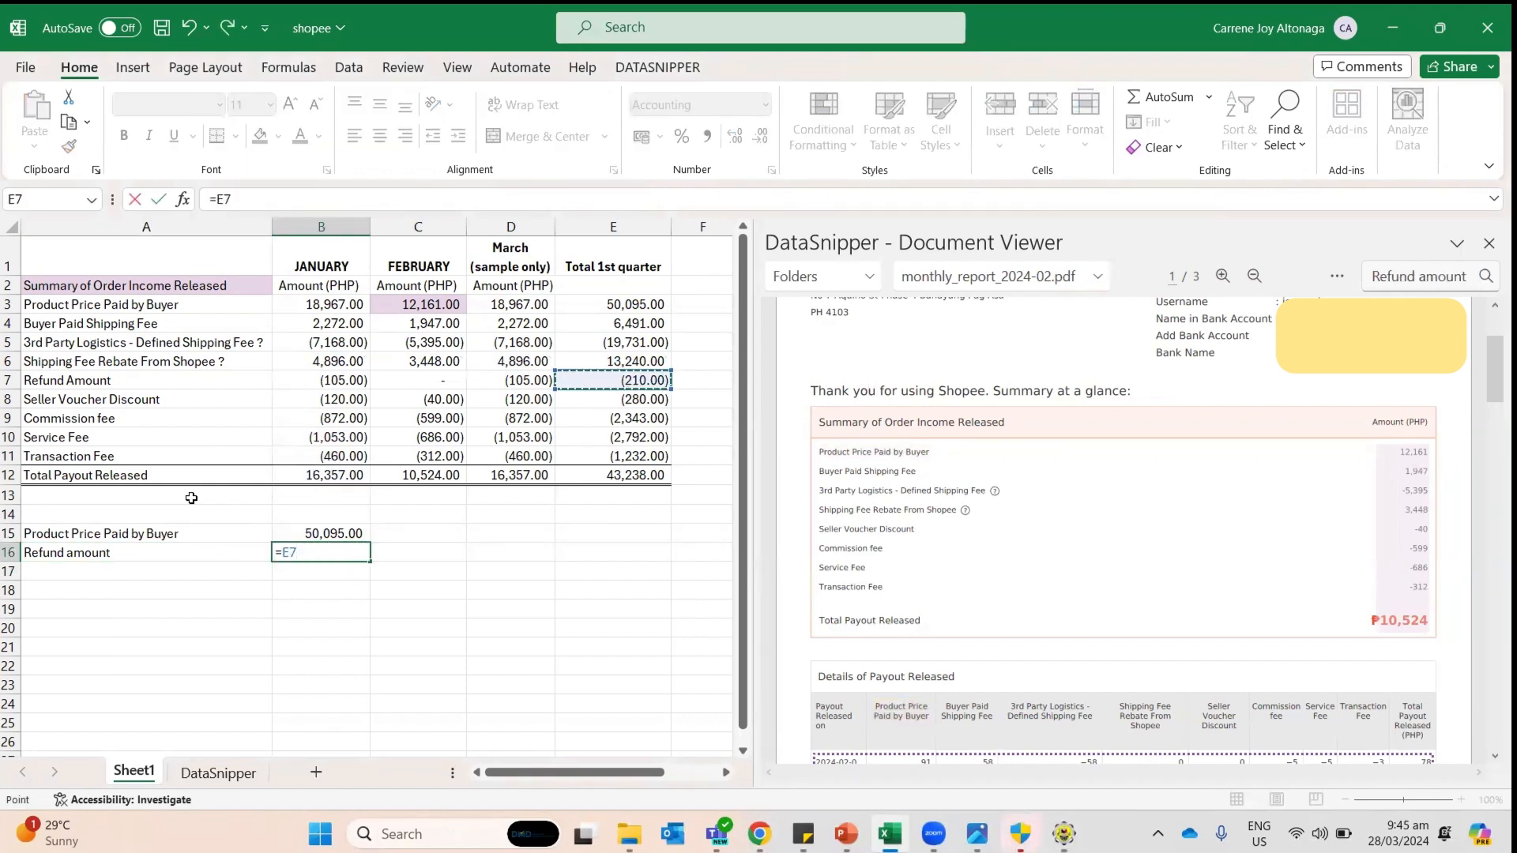
key("Return")
key("Up")
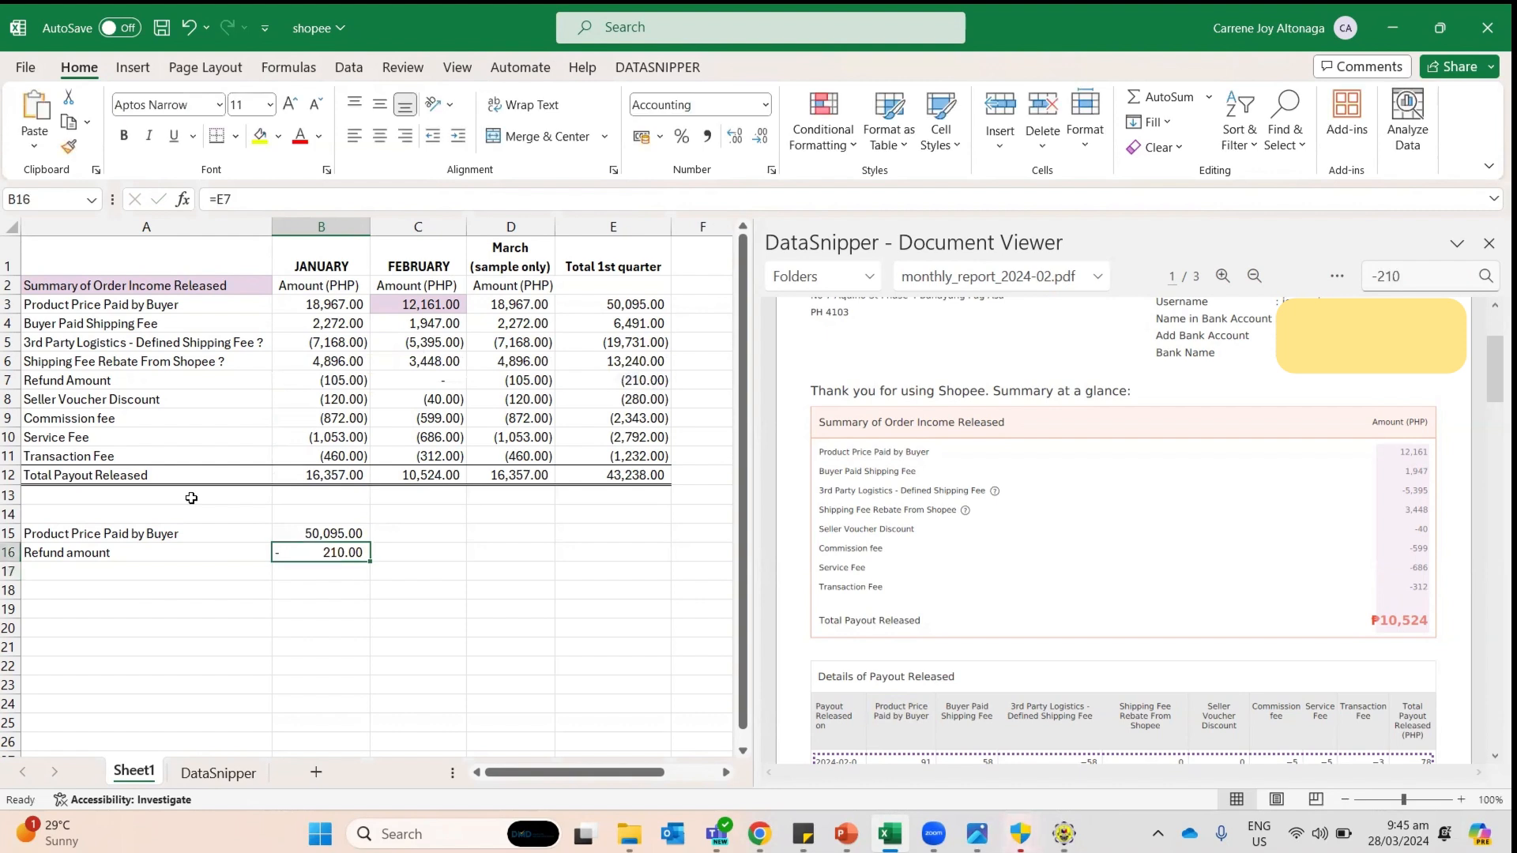
key("Left")
key("Down")
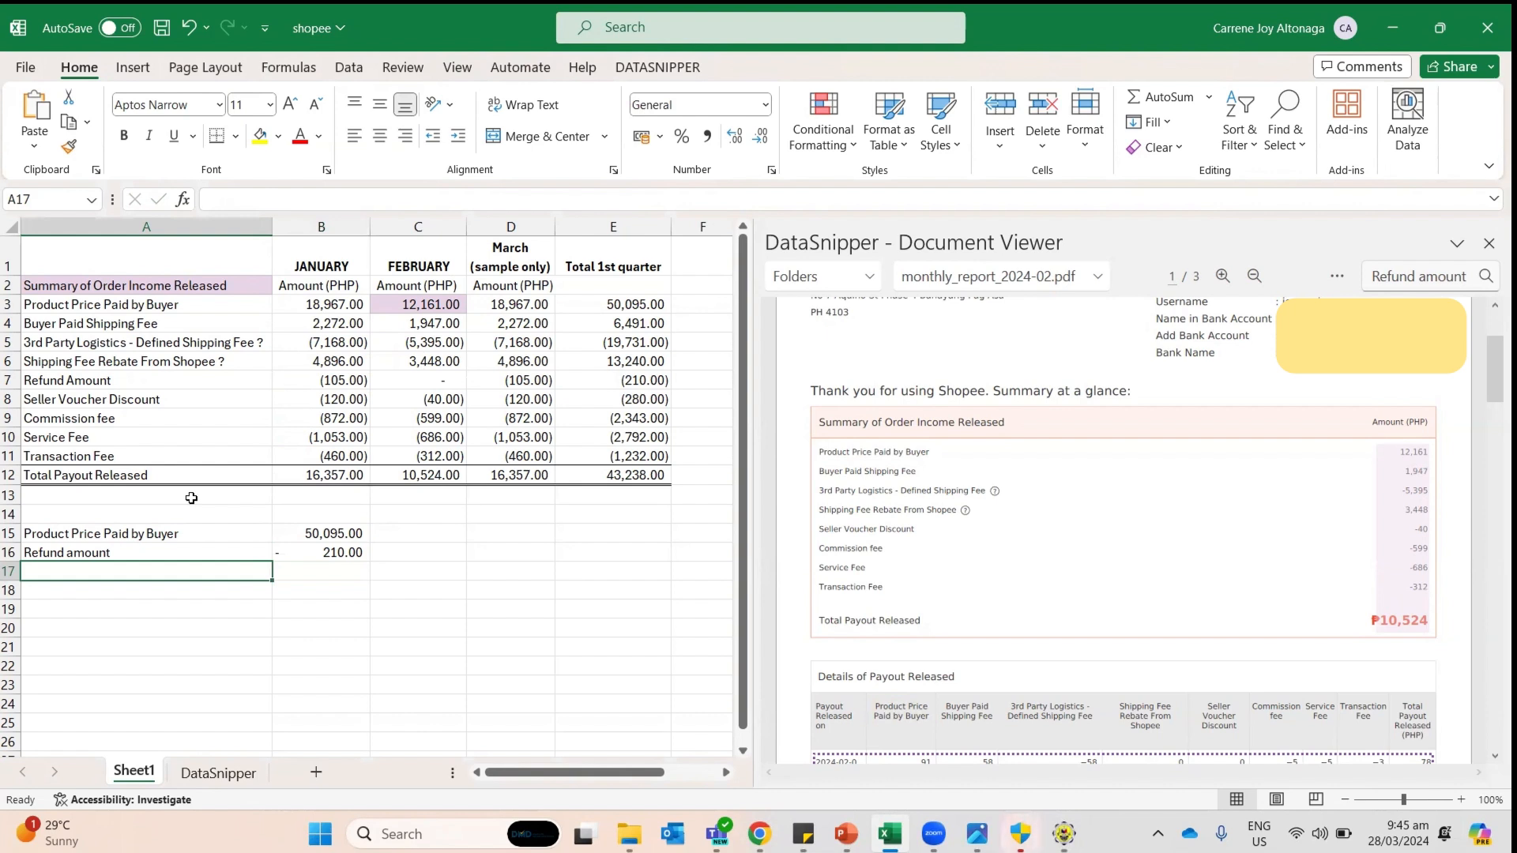
Step: Add a 'Seller voucher discount' row with B17 referencing the 280.00 quarter total in E8
type("Seller v")
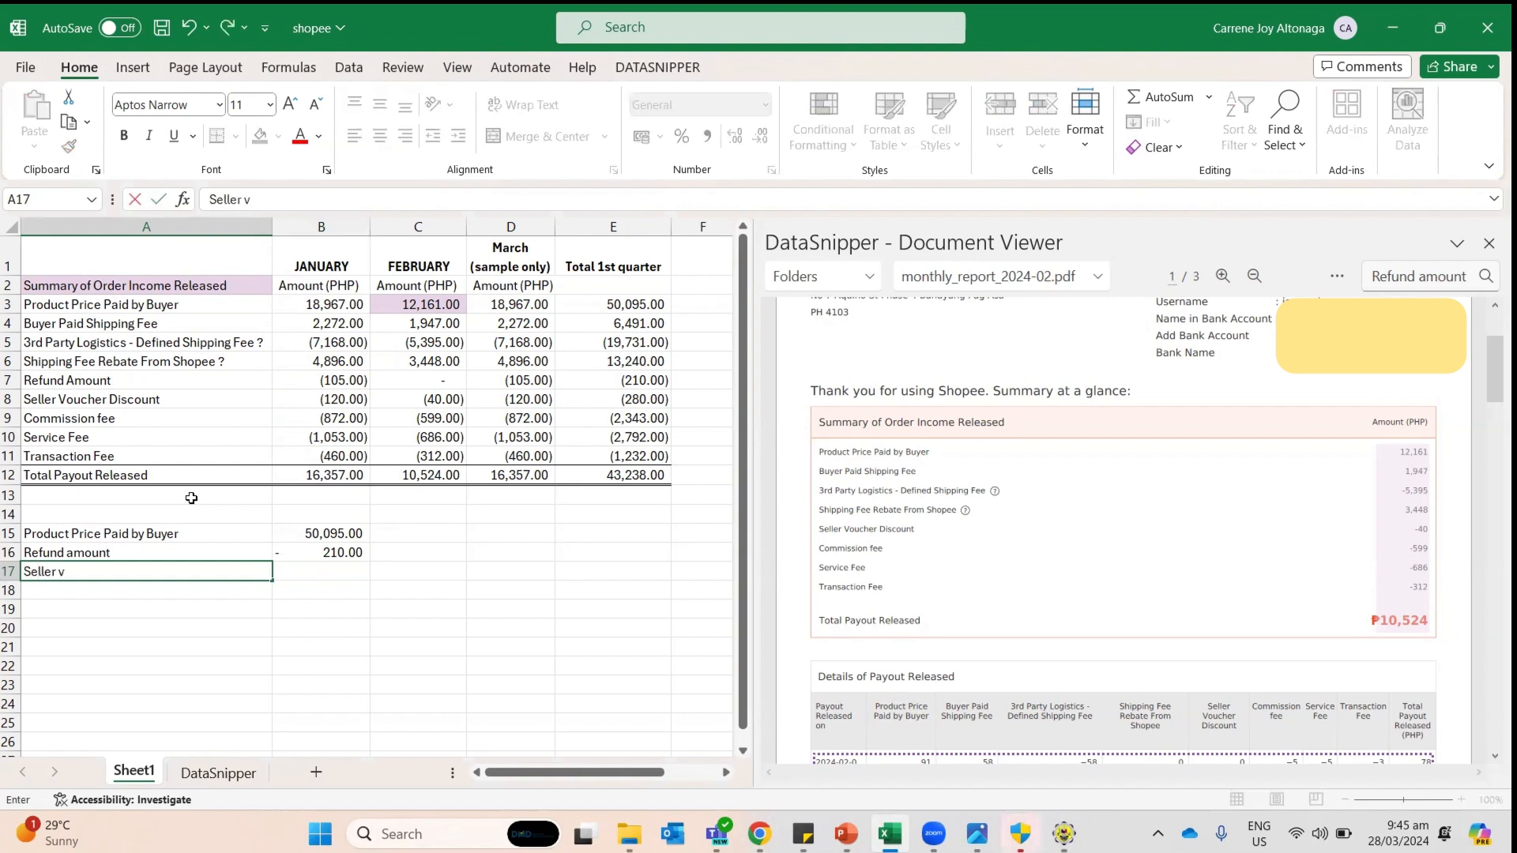
type("oucher discount")
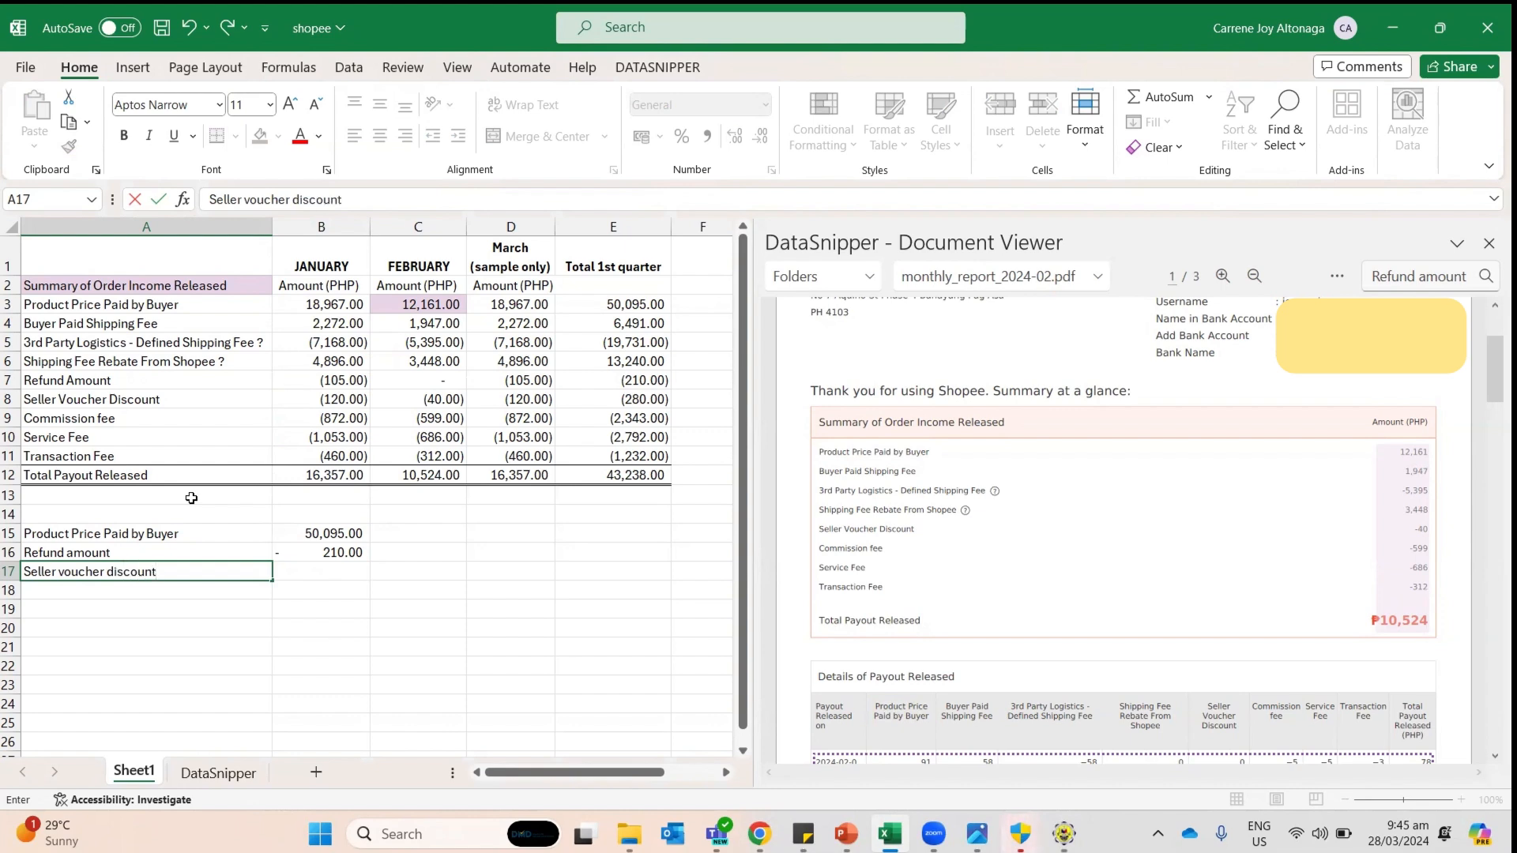
key("alt+Tab")
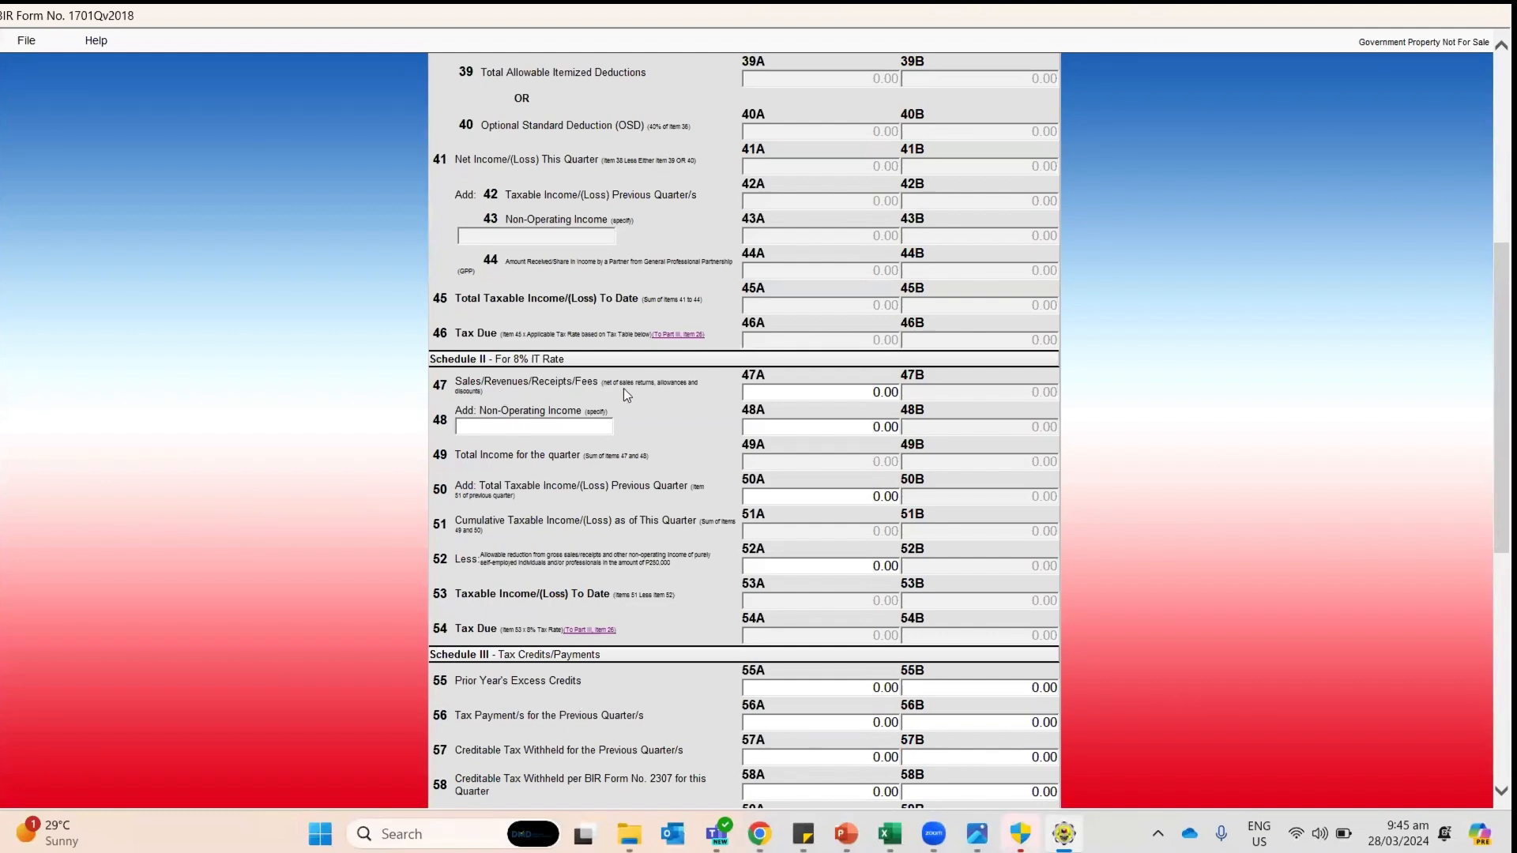
key("alt+Tab")
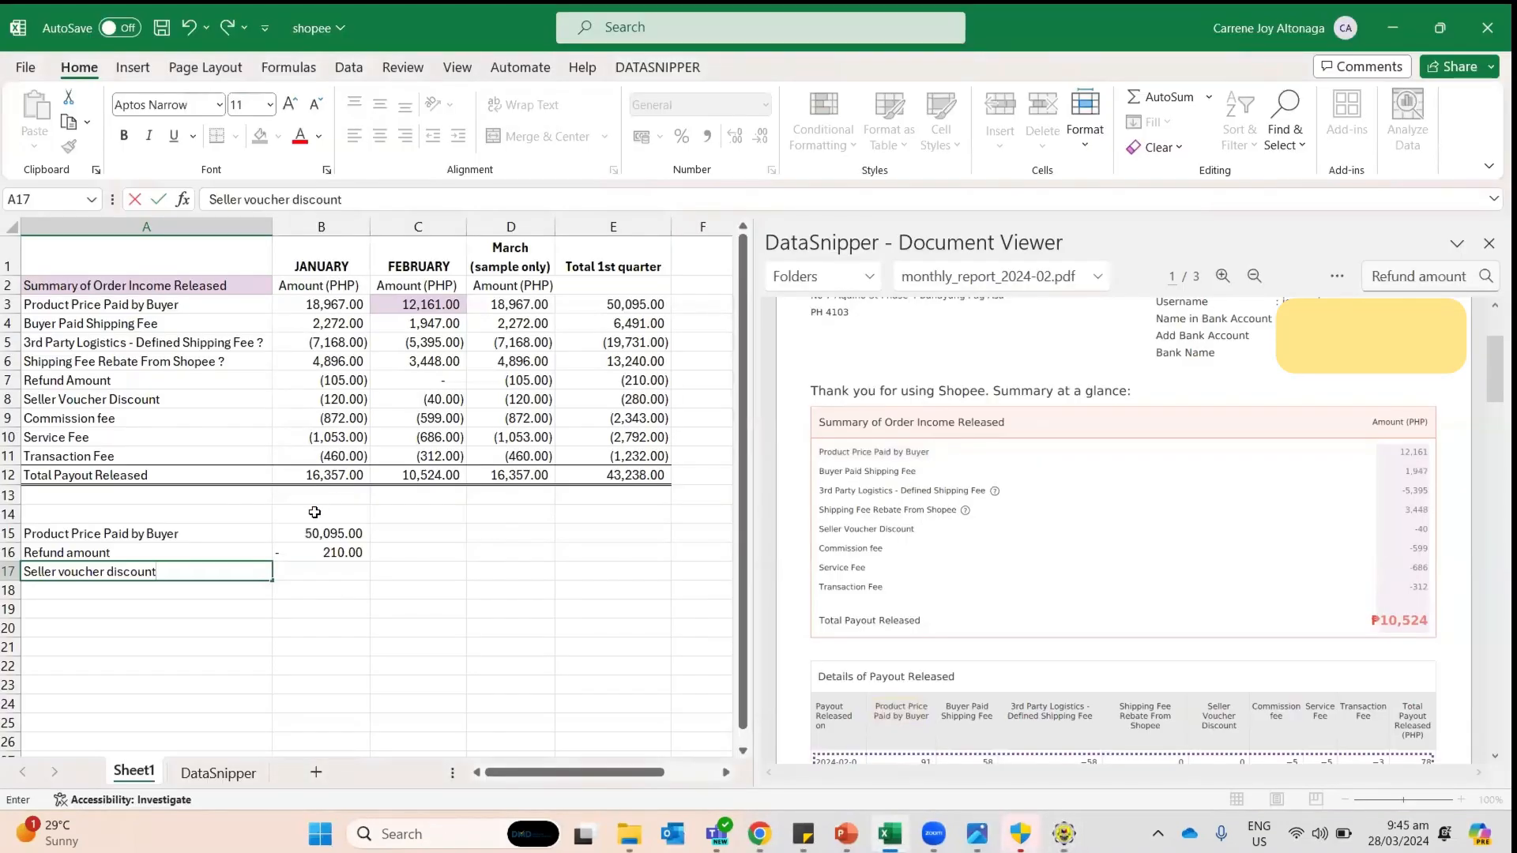
left_click(331, 558)
left_click(334, 571)
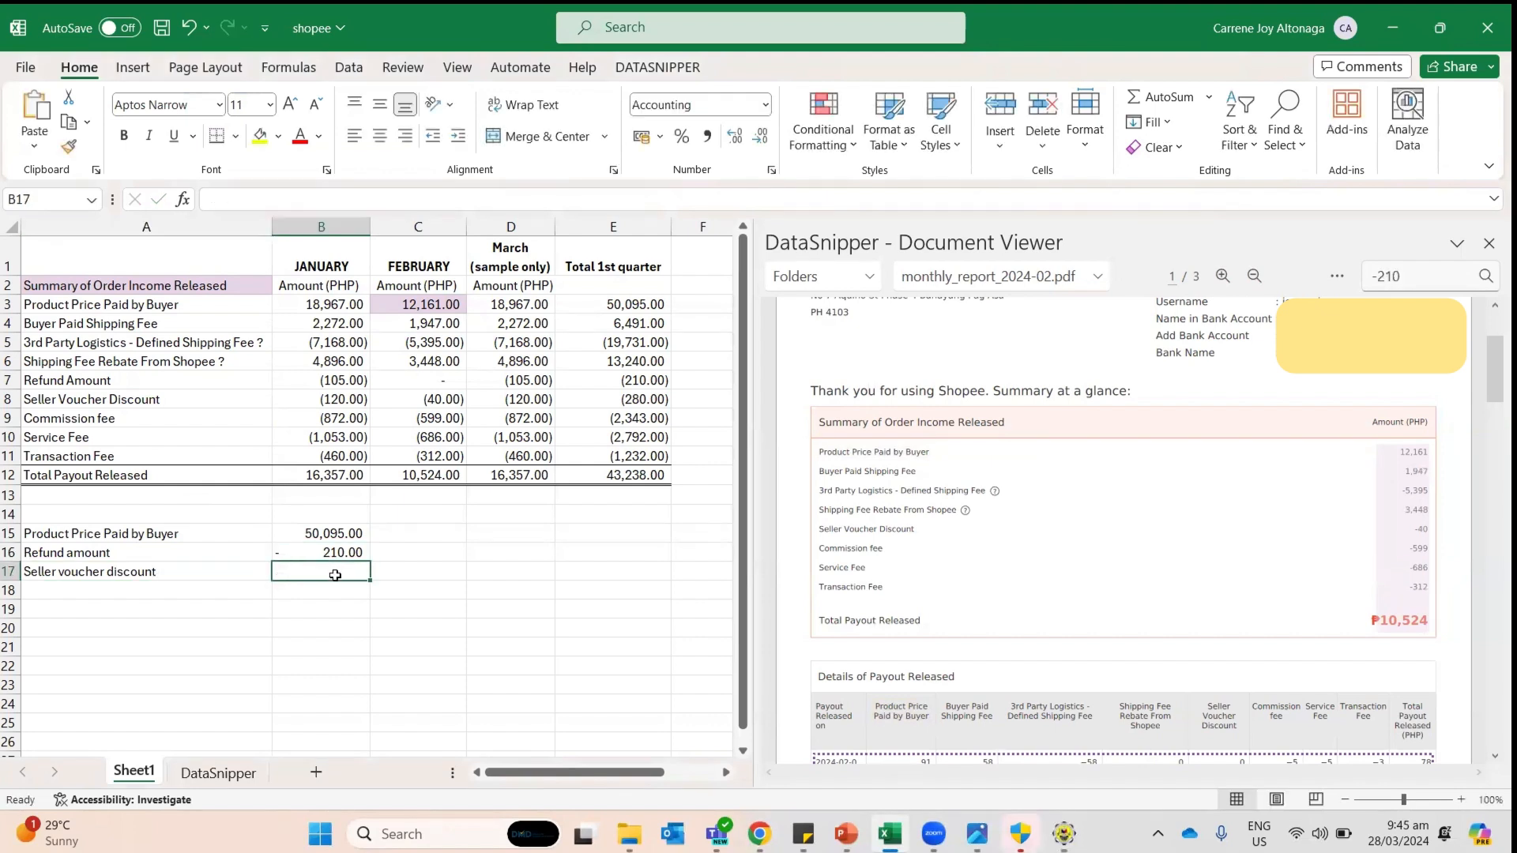
type("=")
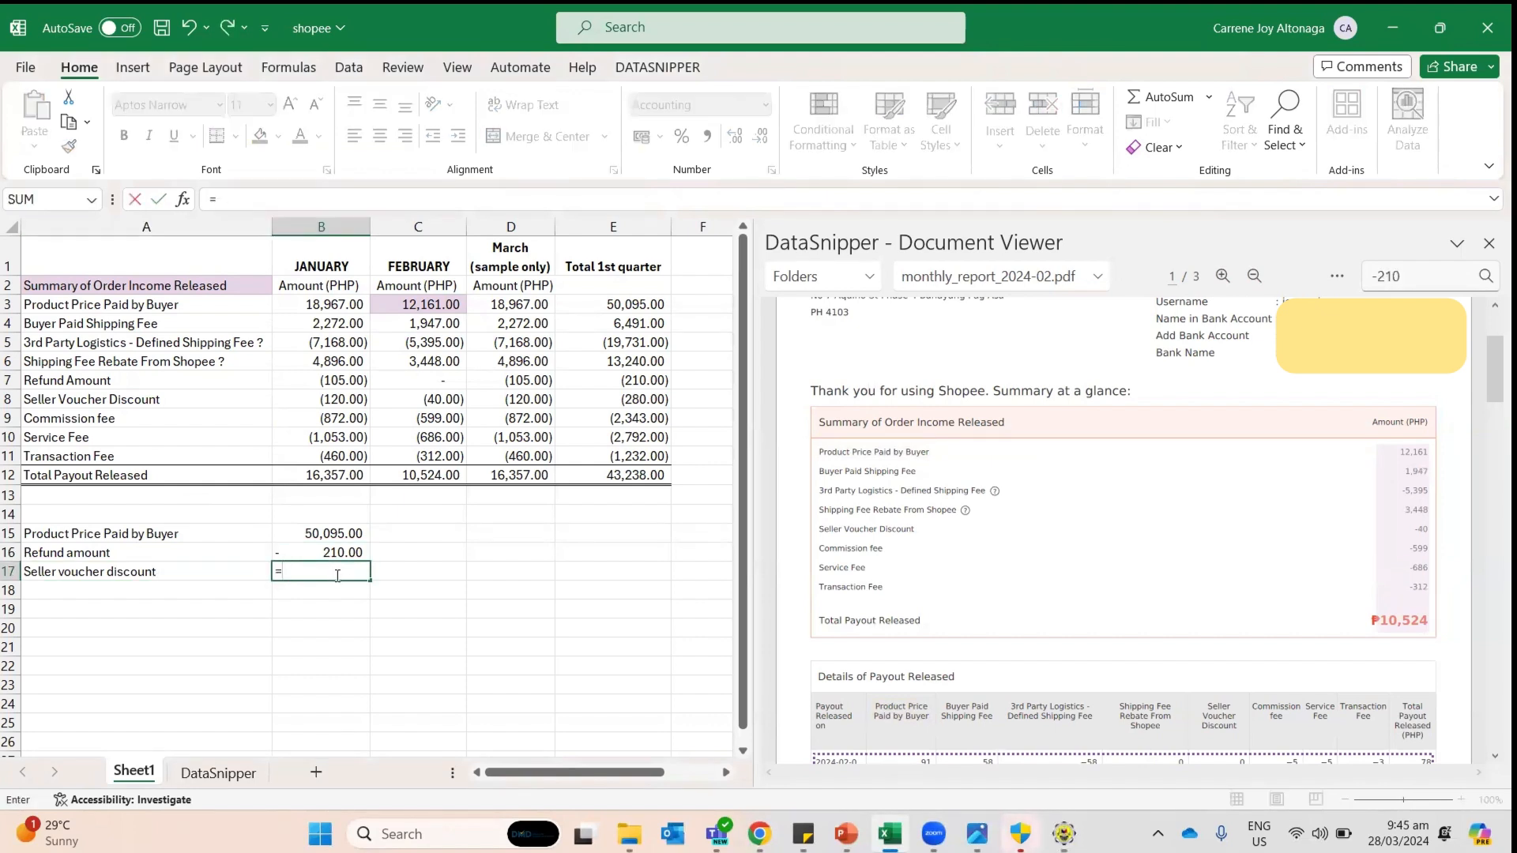
left_click(613, 400)
key("Return")
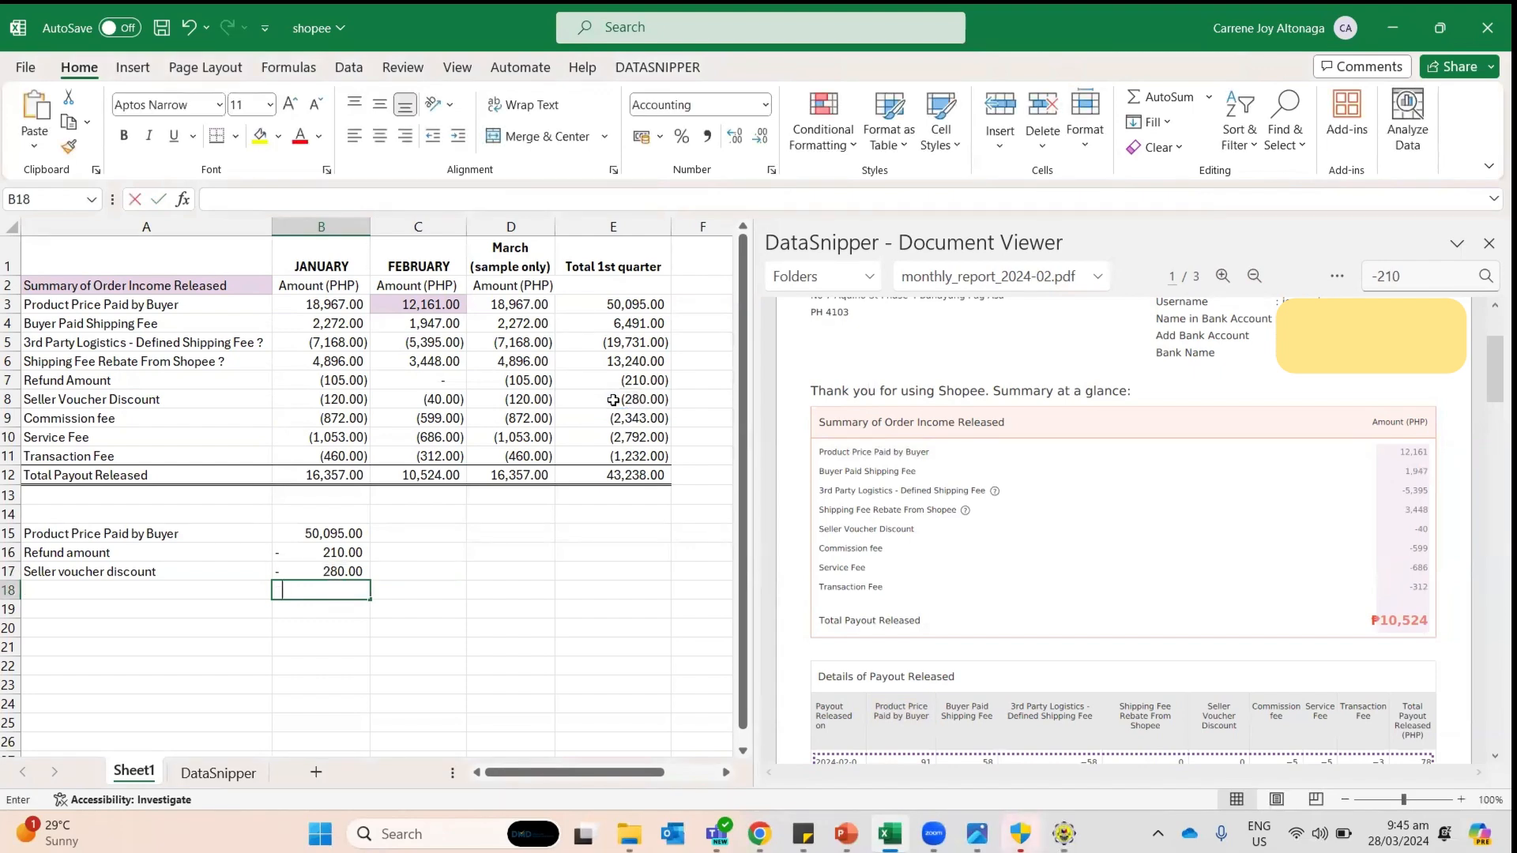
Step: Sum B15:B17 into B18 as 49,605.00 and label A18 'Gross sales'
type("=sum(")
key("Up")
key("shift+Up")
key("shift+Up")
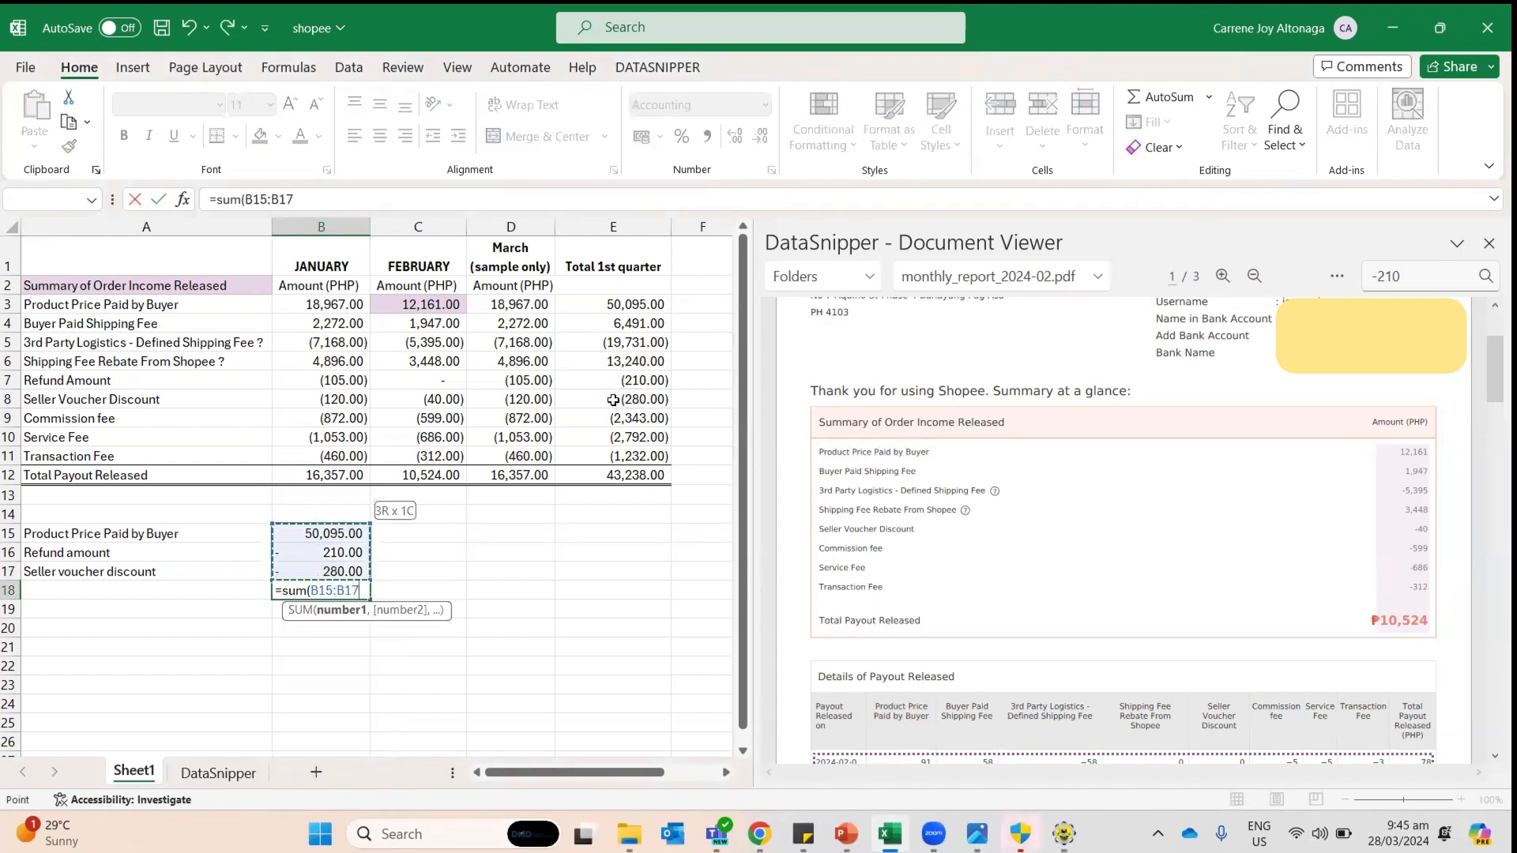
key("Return")
key("Up")
key("Left")
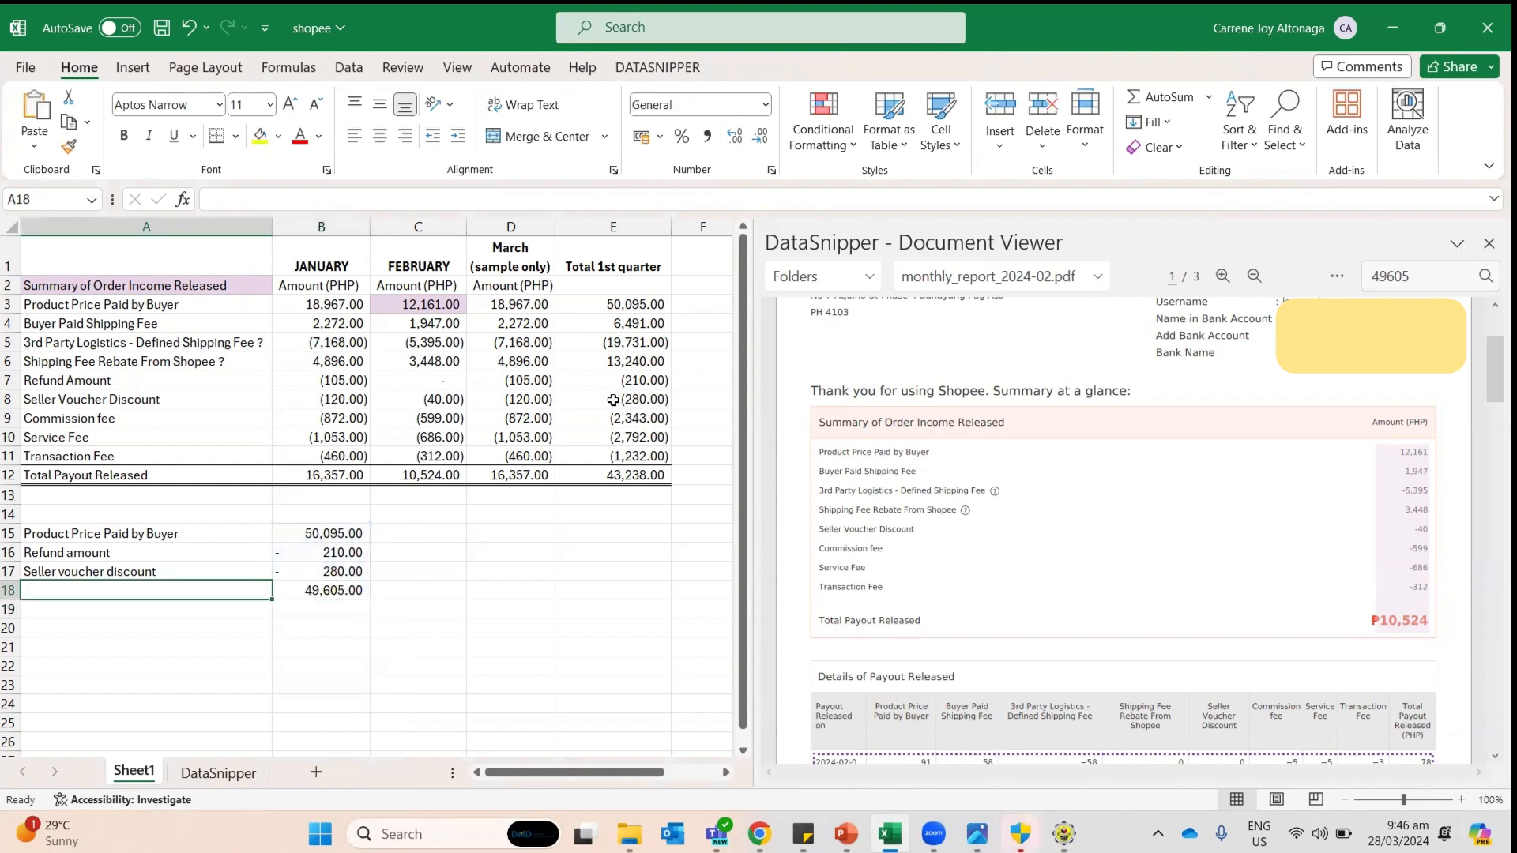
type("Gross")
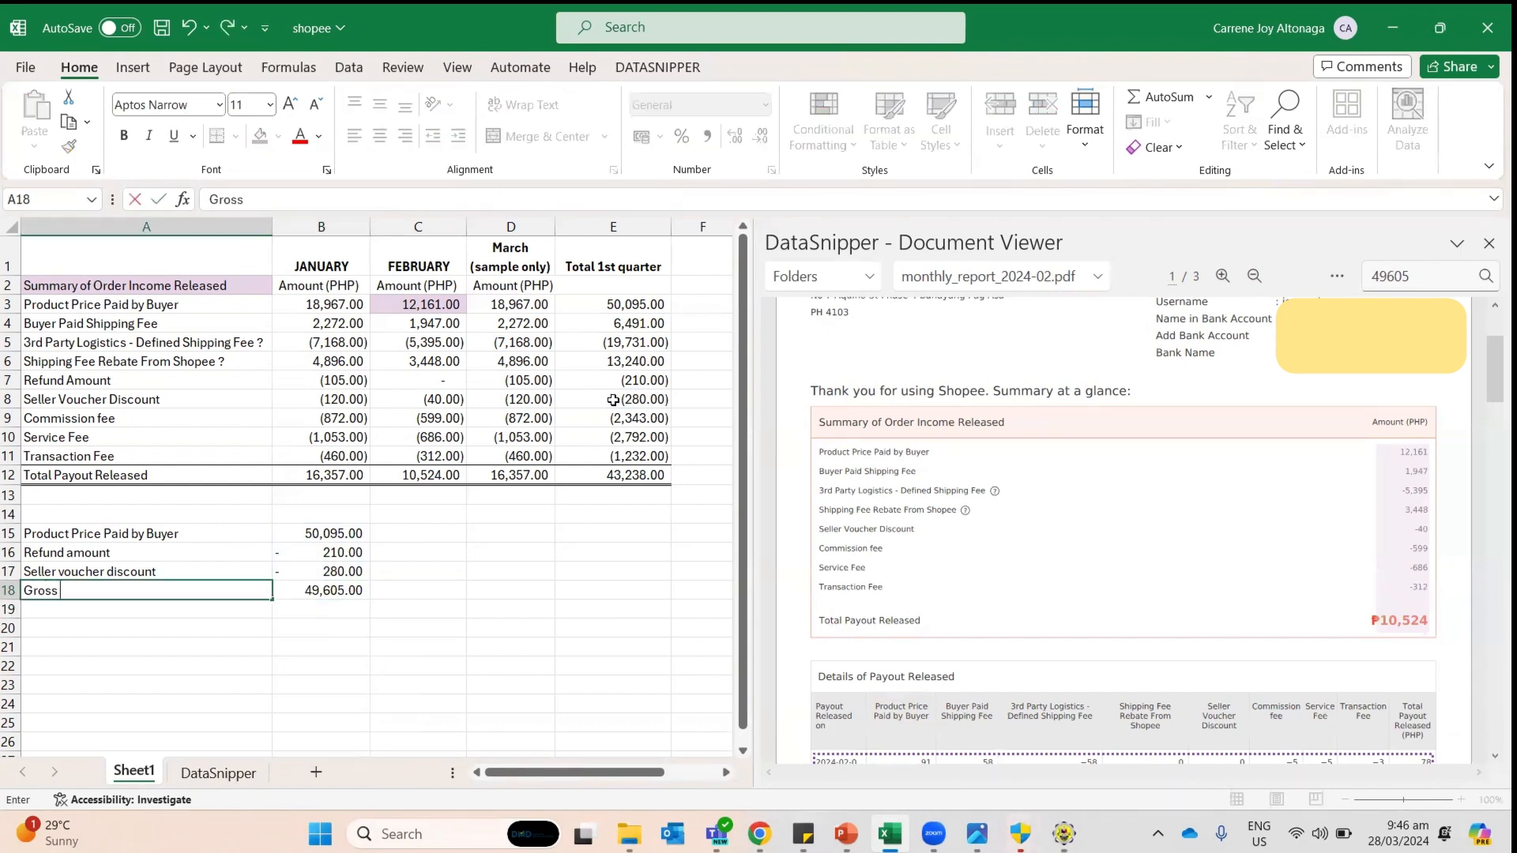
type(" sales")
key("Return")
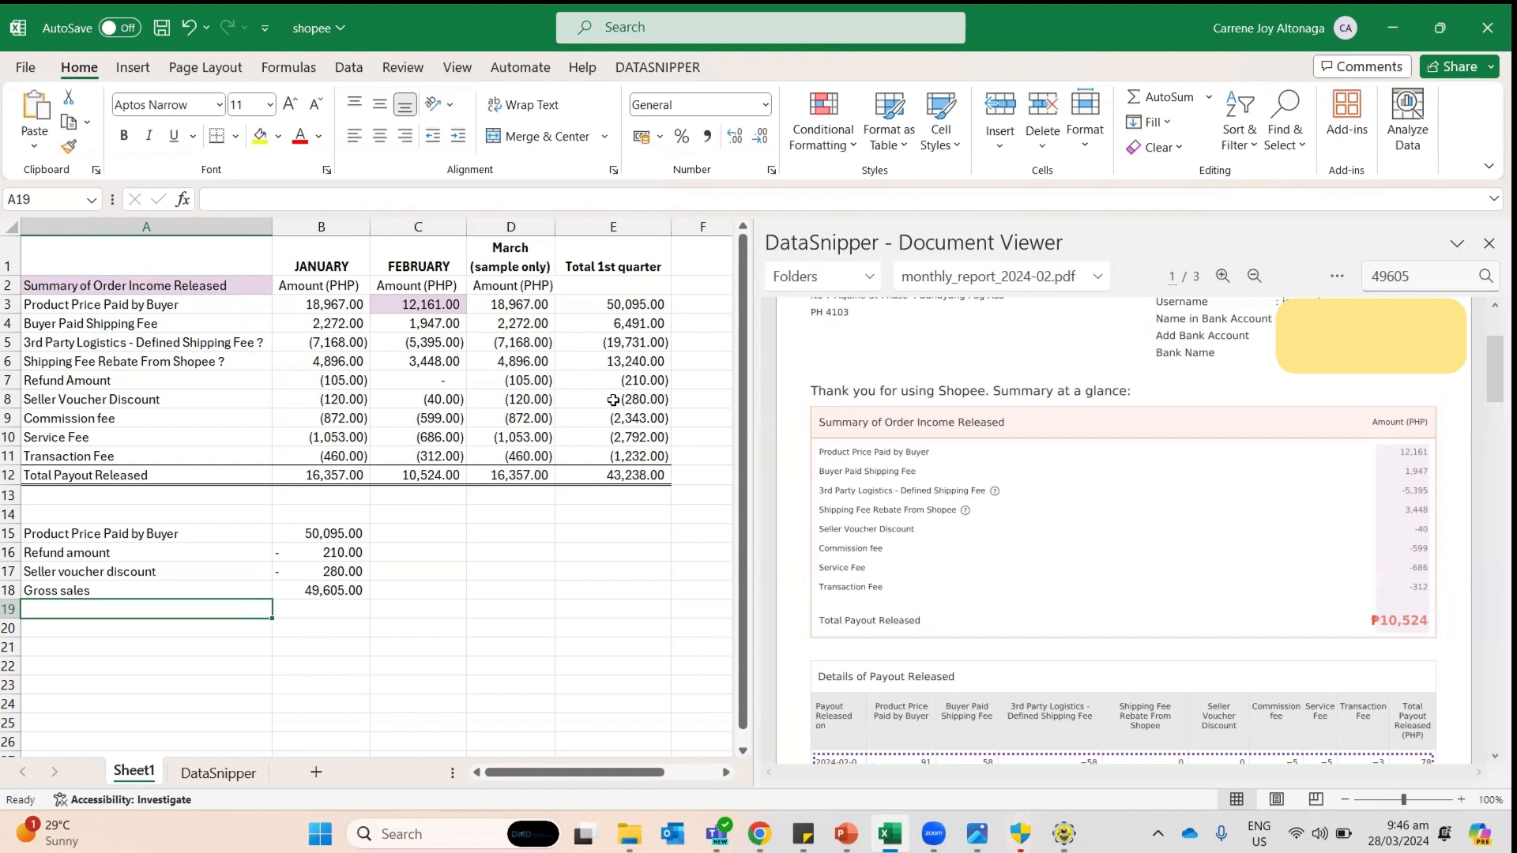
key("Up")
key("shift+Right")
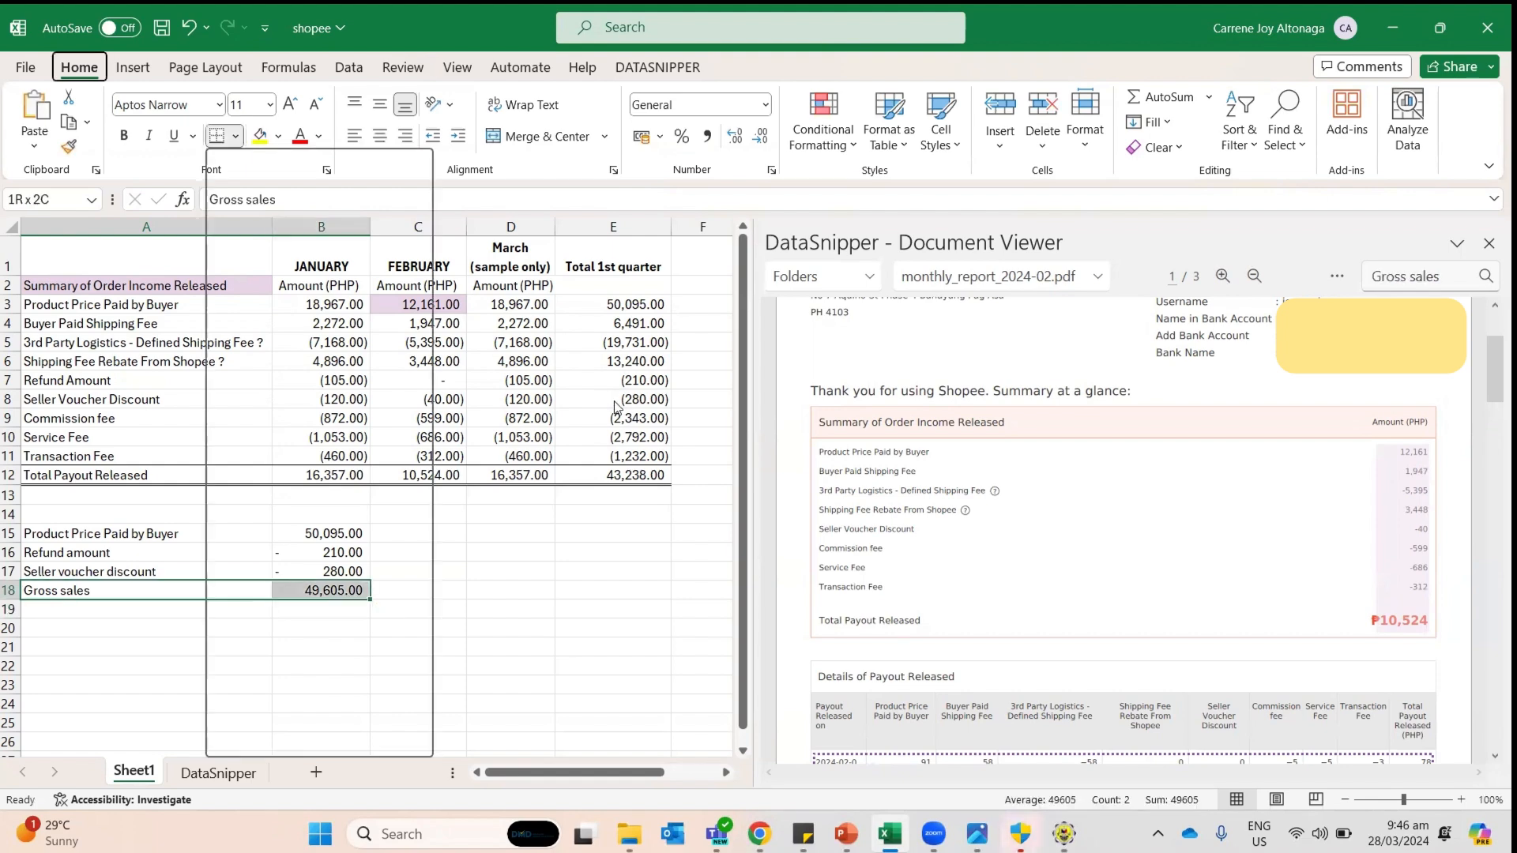
key("Right")
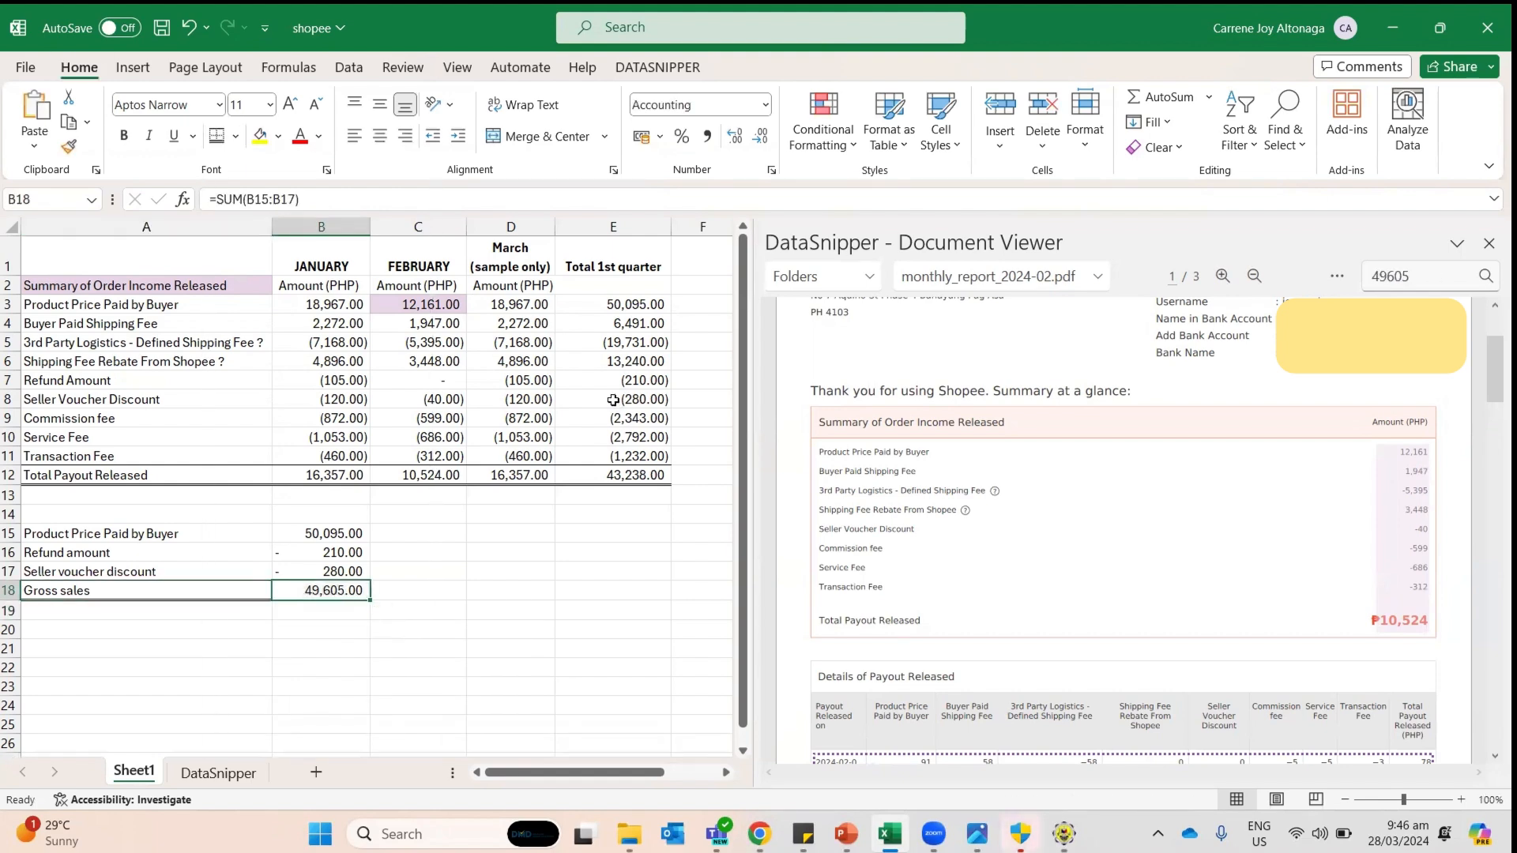
key("alt+Tab")
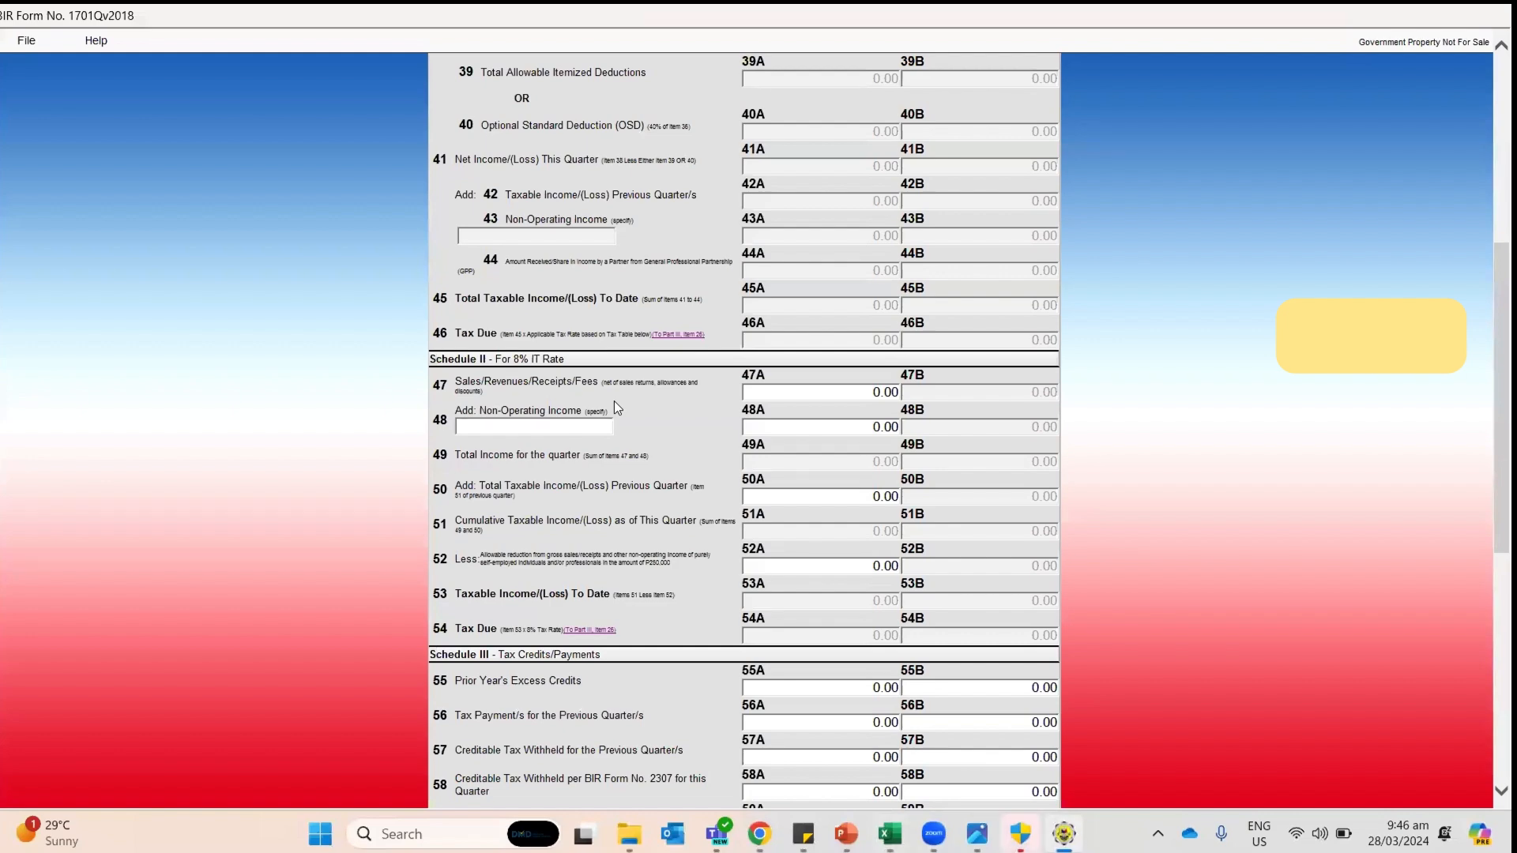
Step: Scroll to the bottom of the 1701Q, then fill Excel's Gross sales row A18:B18 yellow
key("alt+Tab")
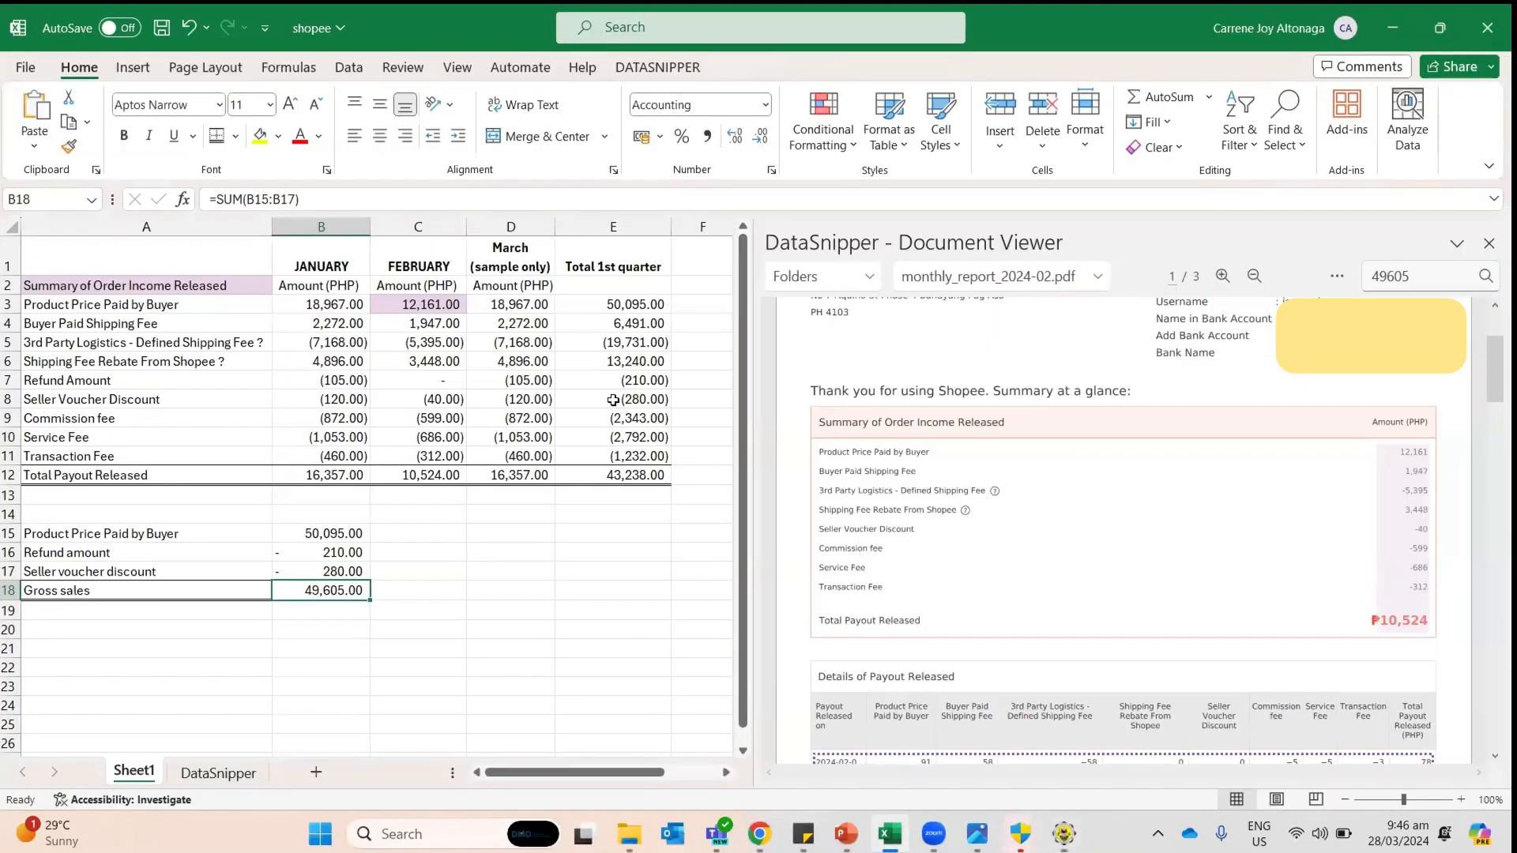
key("alt+Tab")
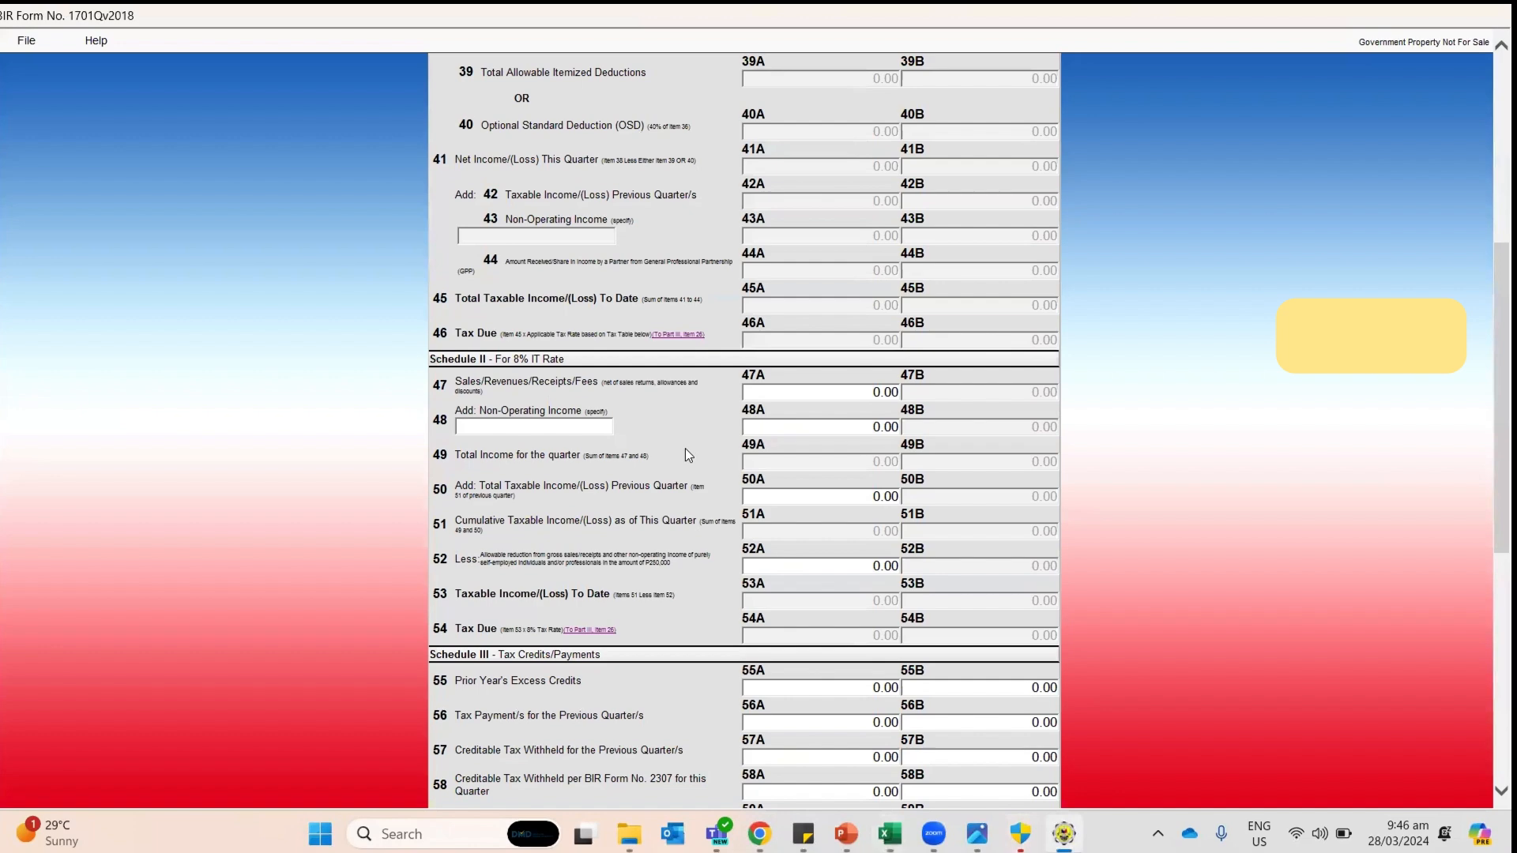
scroll(687, 466, "down", 7)
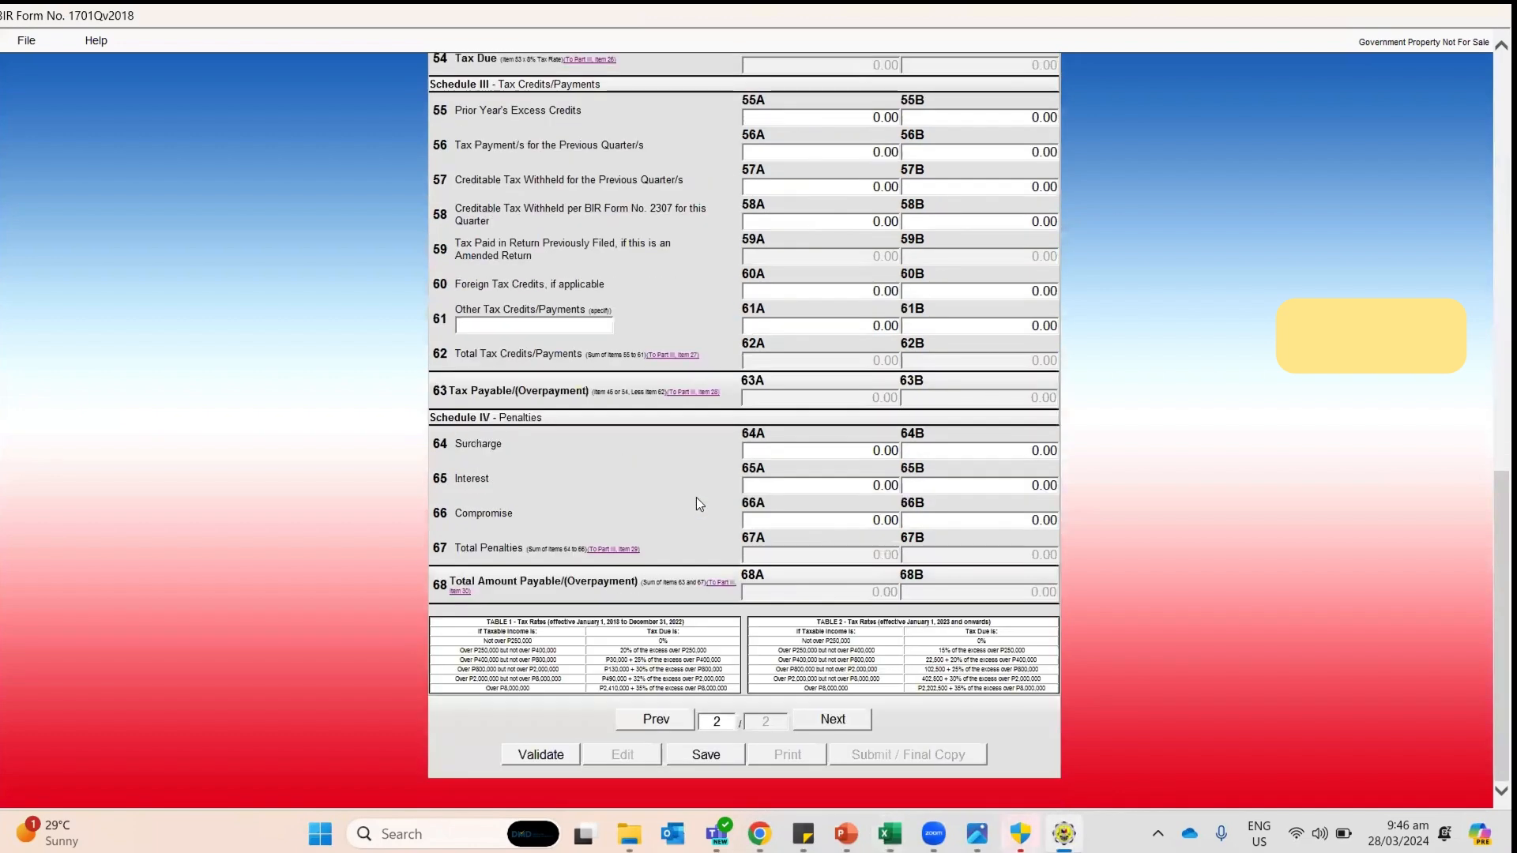
key("alt+Tab")
left_click(282, 645)
left_click(334, 555)
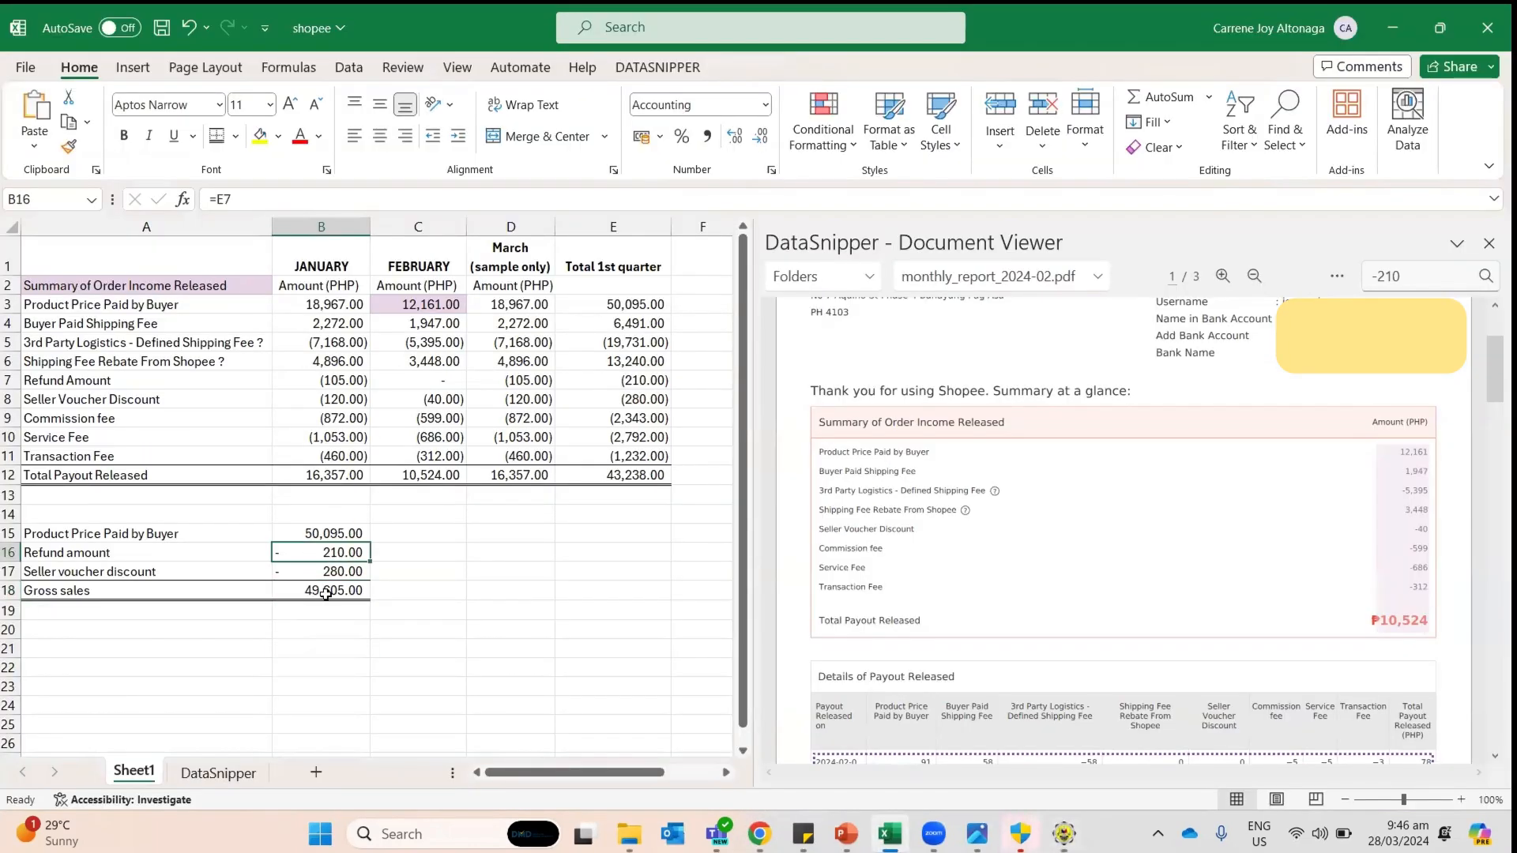
left_click(379, 595)
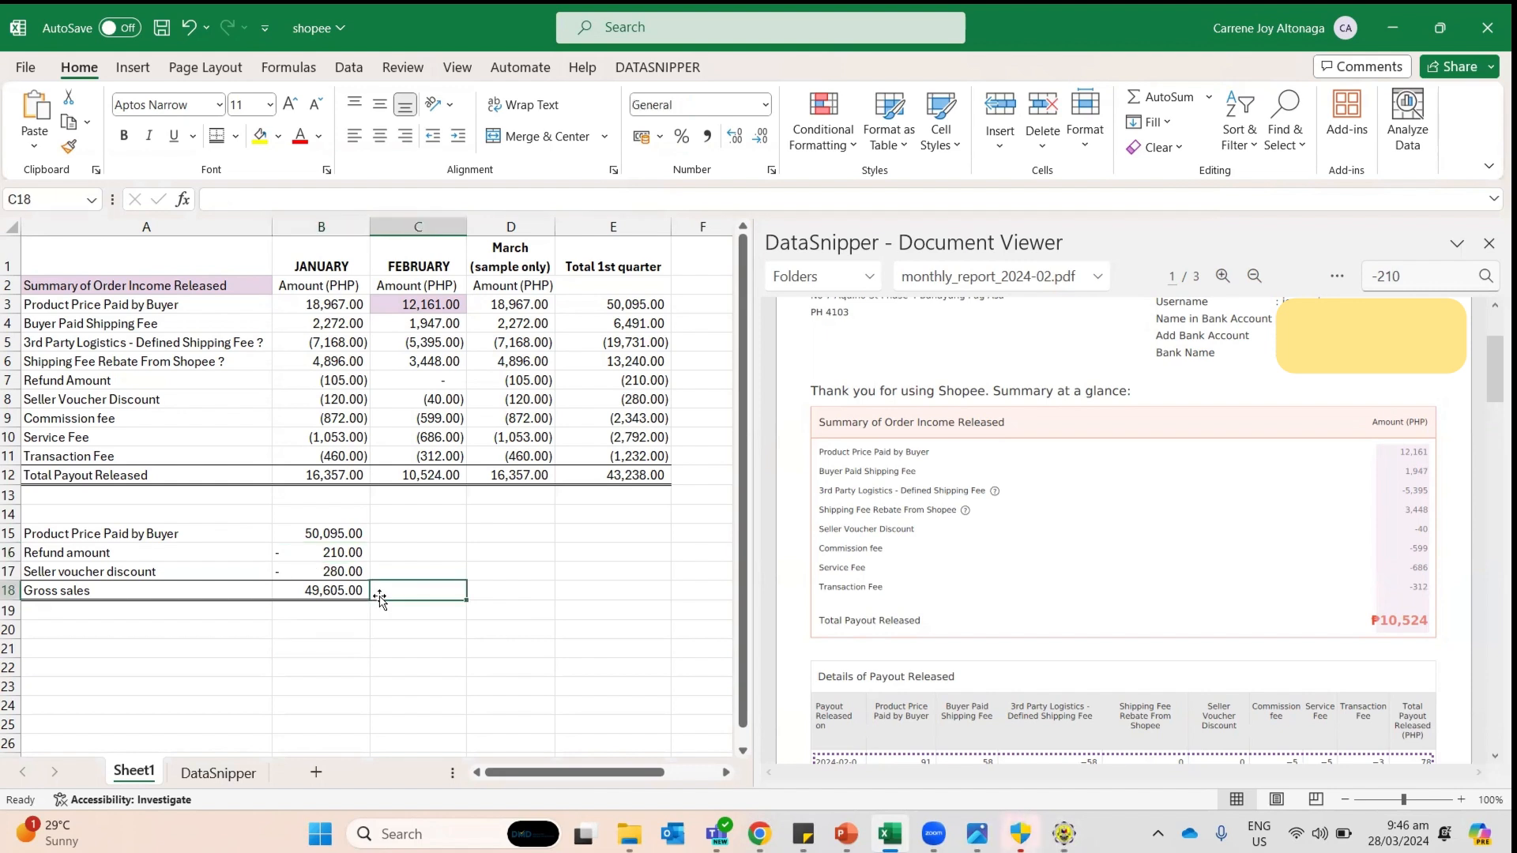
left_click(330, 598)
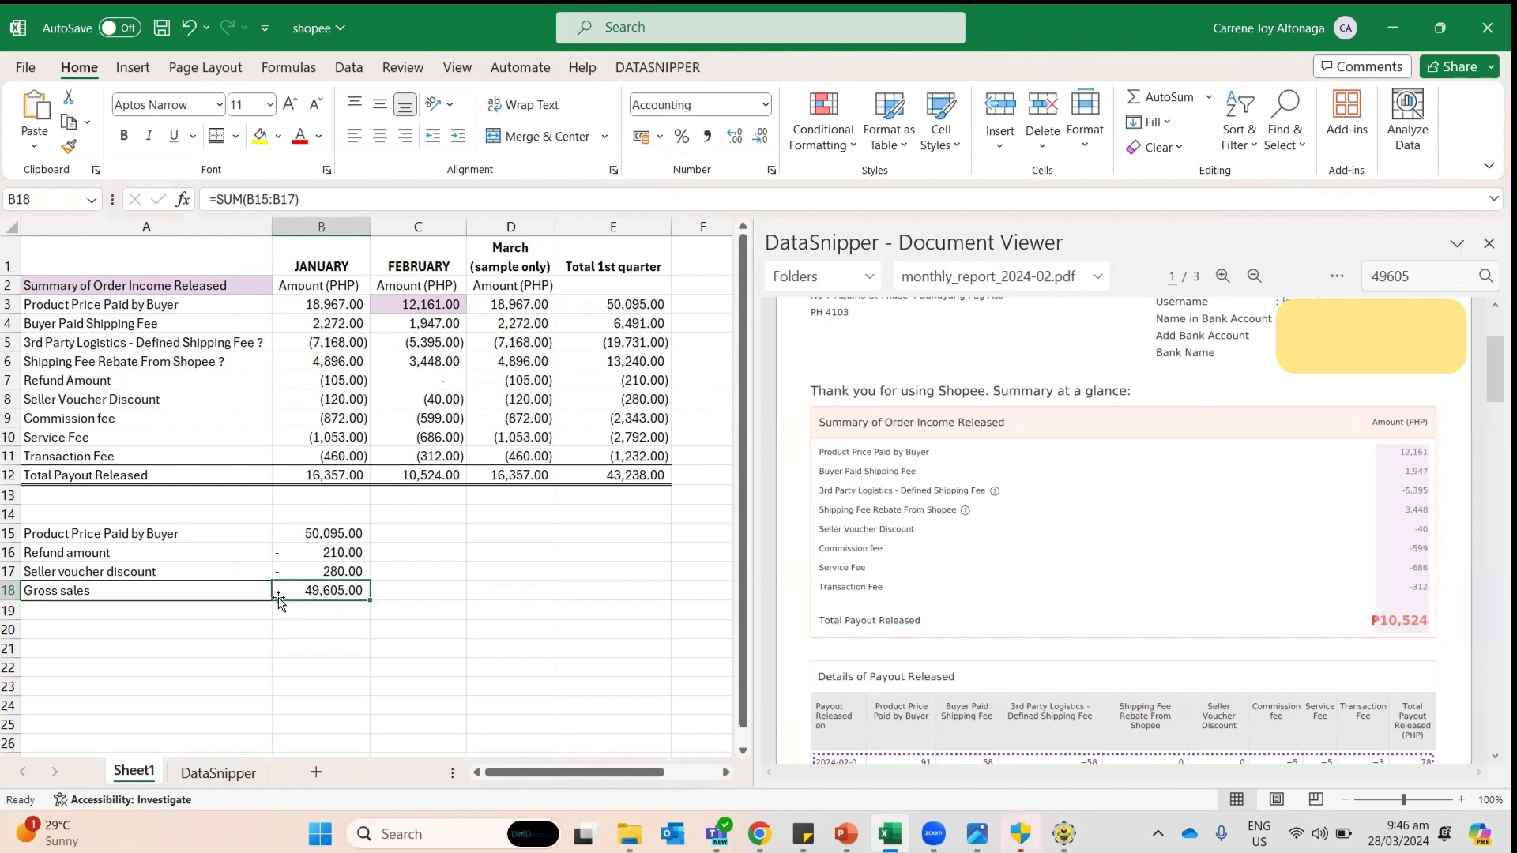
left_click_drag(224, 597, 324, 593)
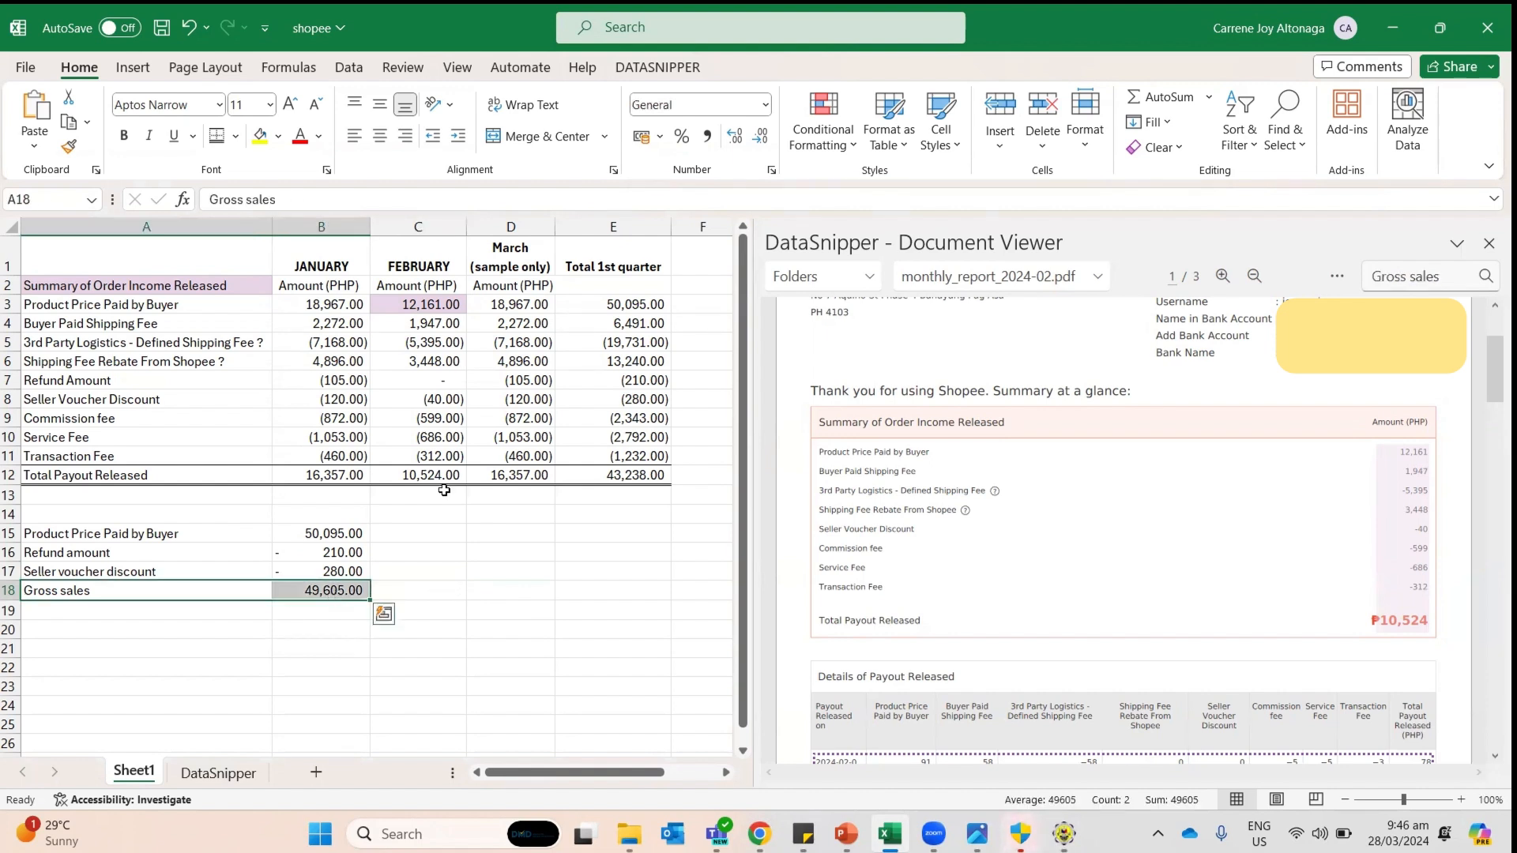
left_click(256, 144)
left_click(382, 613)
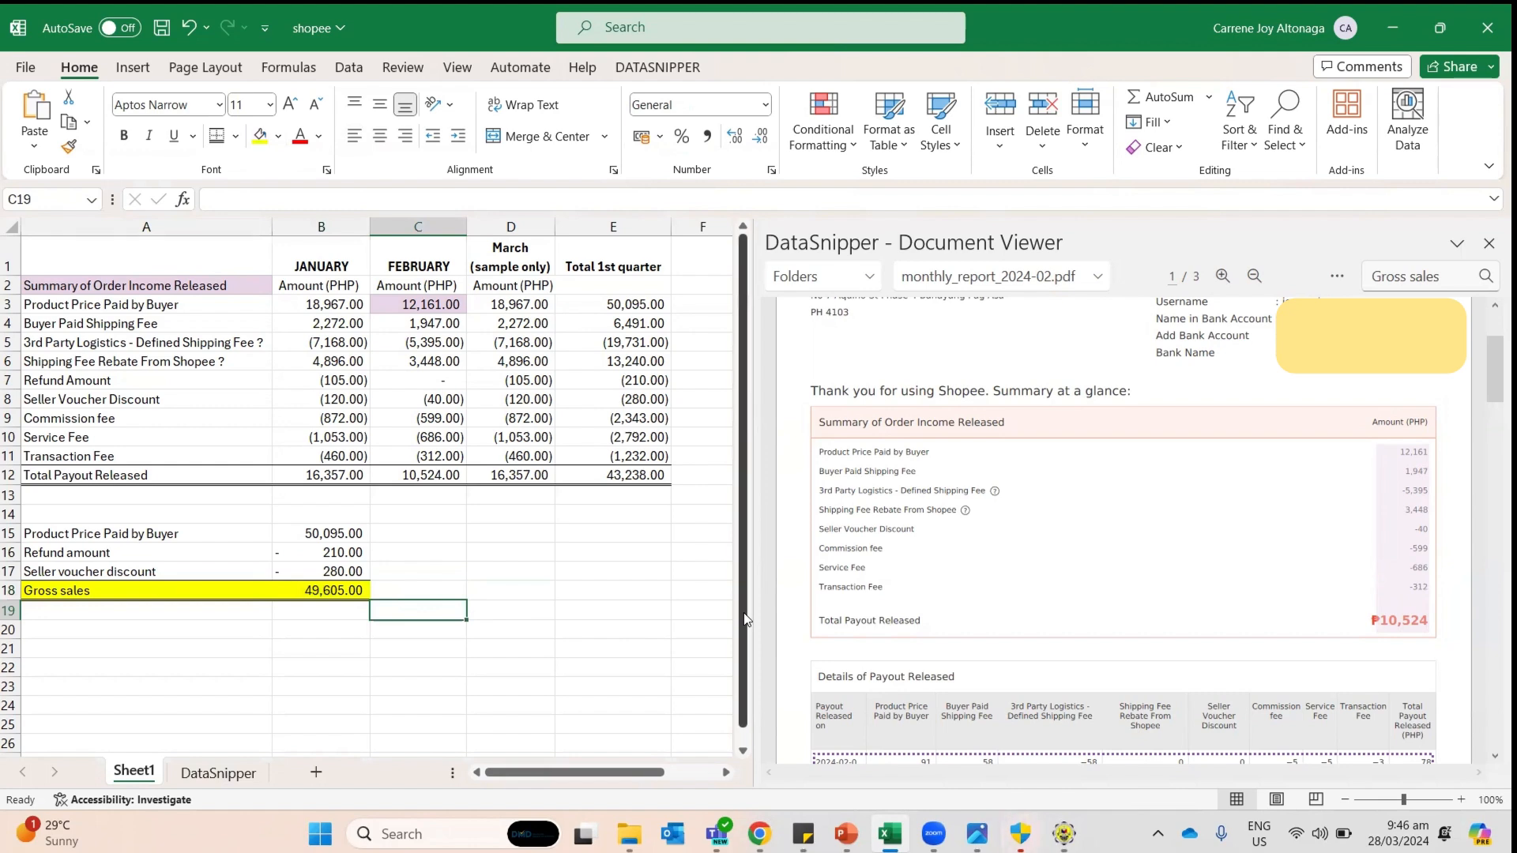
key("alt+Tab")
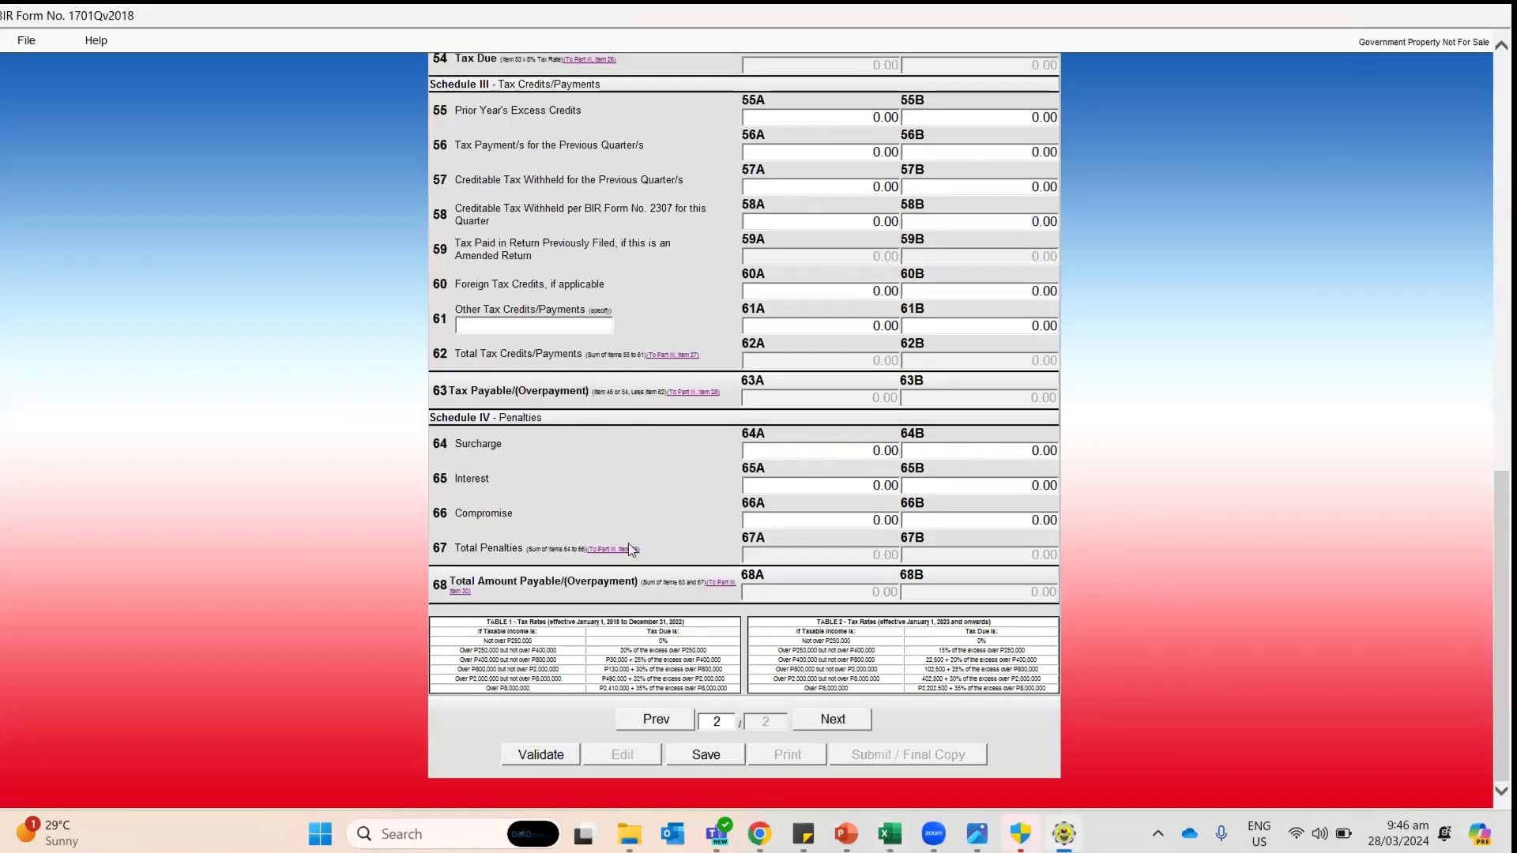
Step: Go back to 1701Q page 1, cross-check the workbook's monthly headings, and reselect ATC II015
left_click(623, 727)
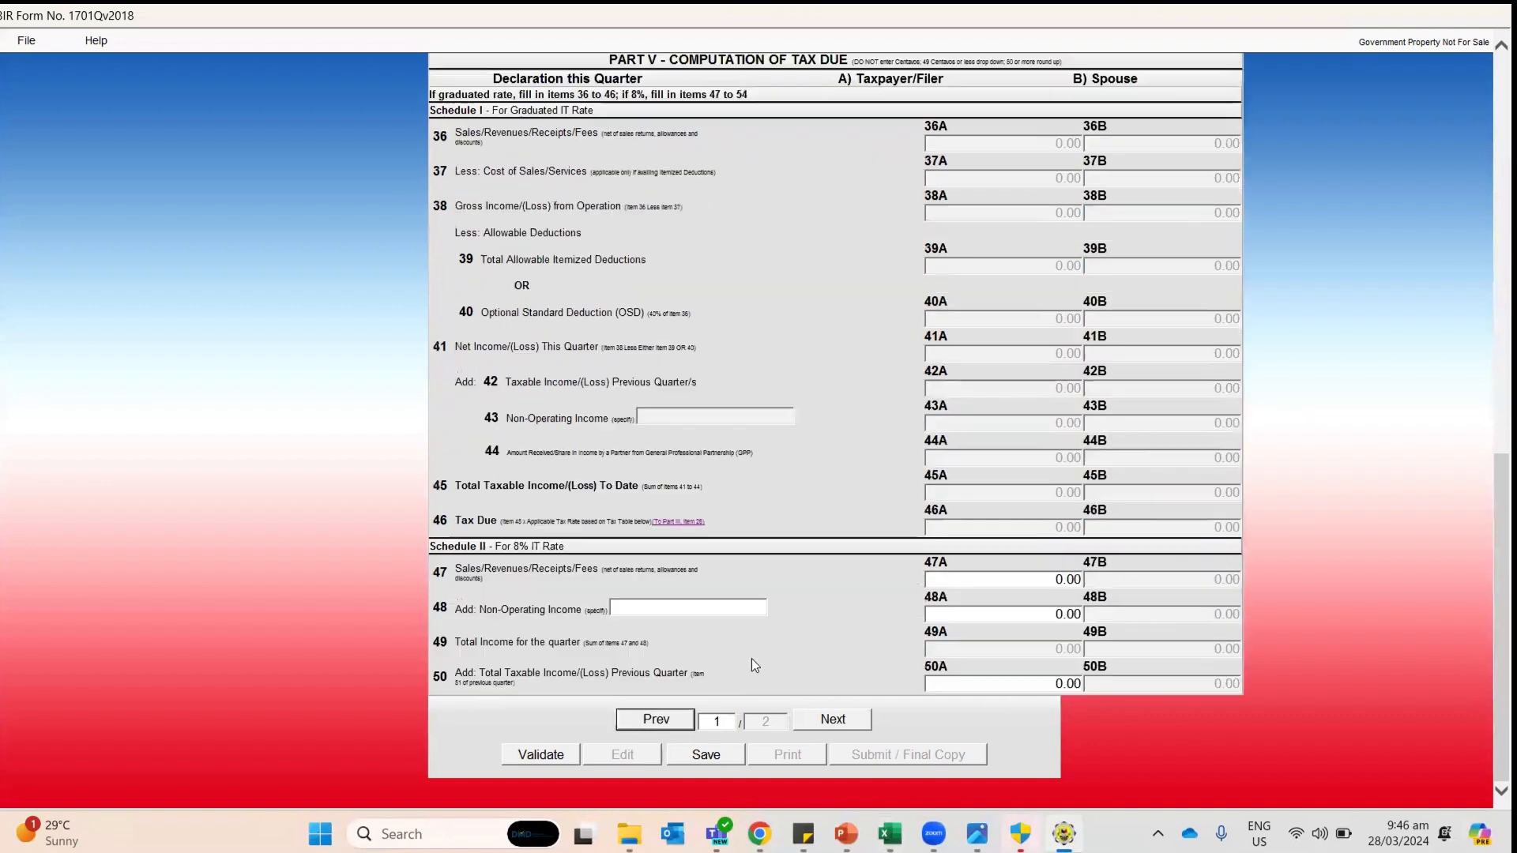
scroll(751, 657, "up", 10)
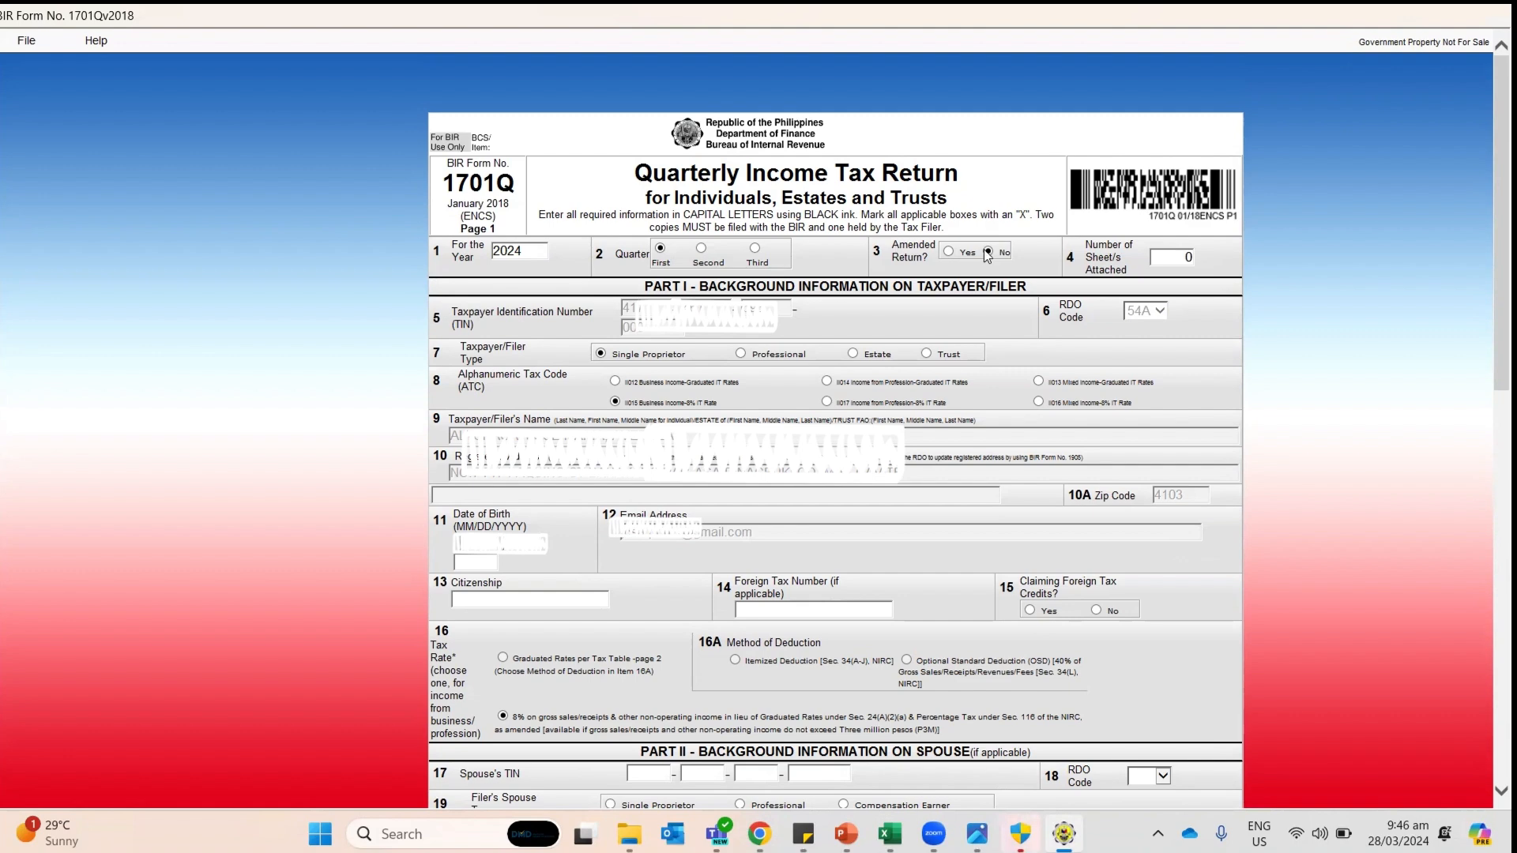
key("alt+Tab")
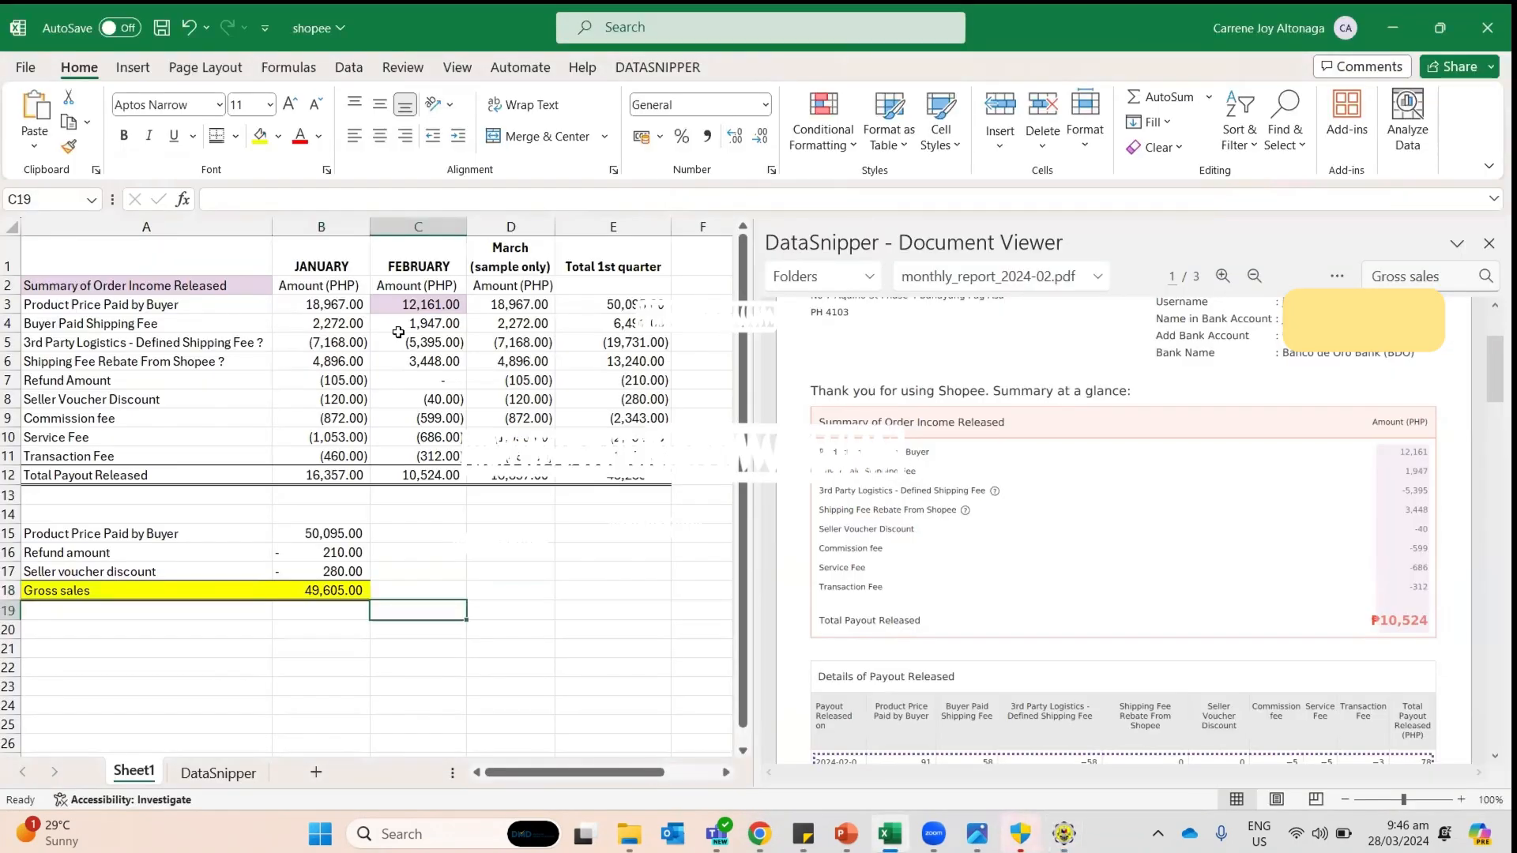
left_click(346, 304)
left_click(446, 284)
left_click(499, 286)
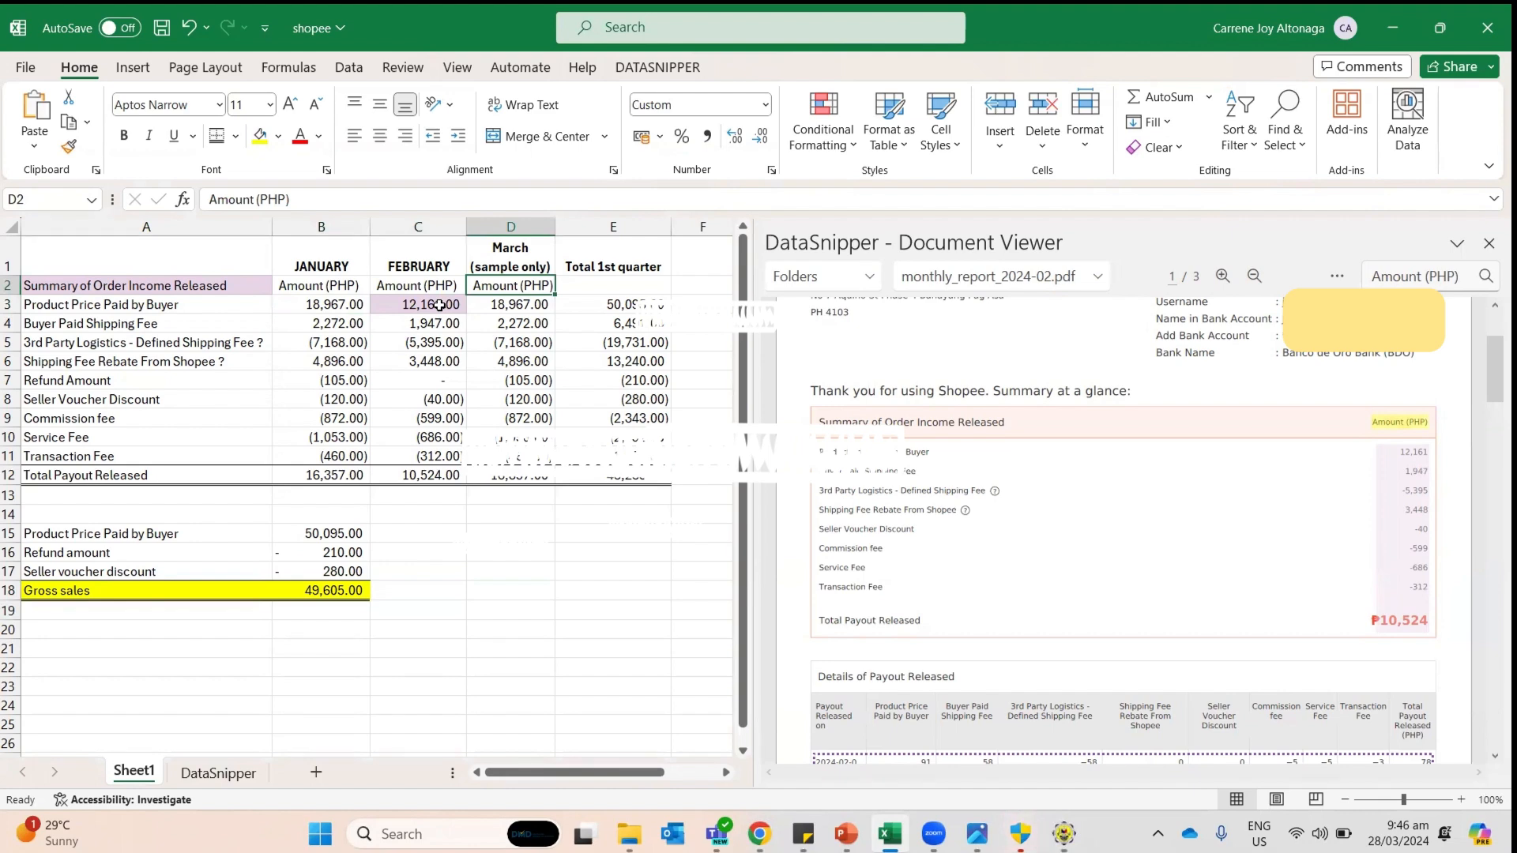
key("alt+Tab")
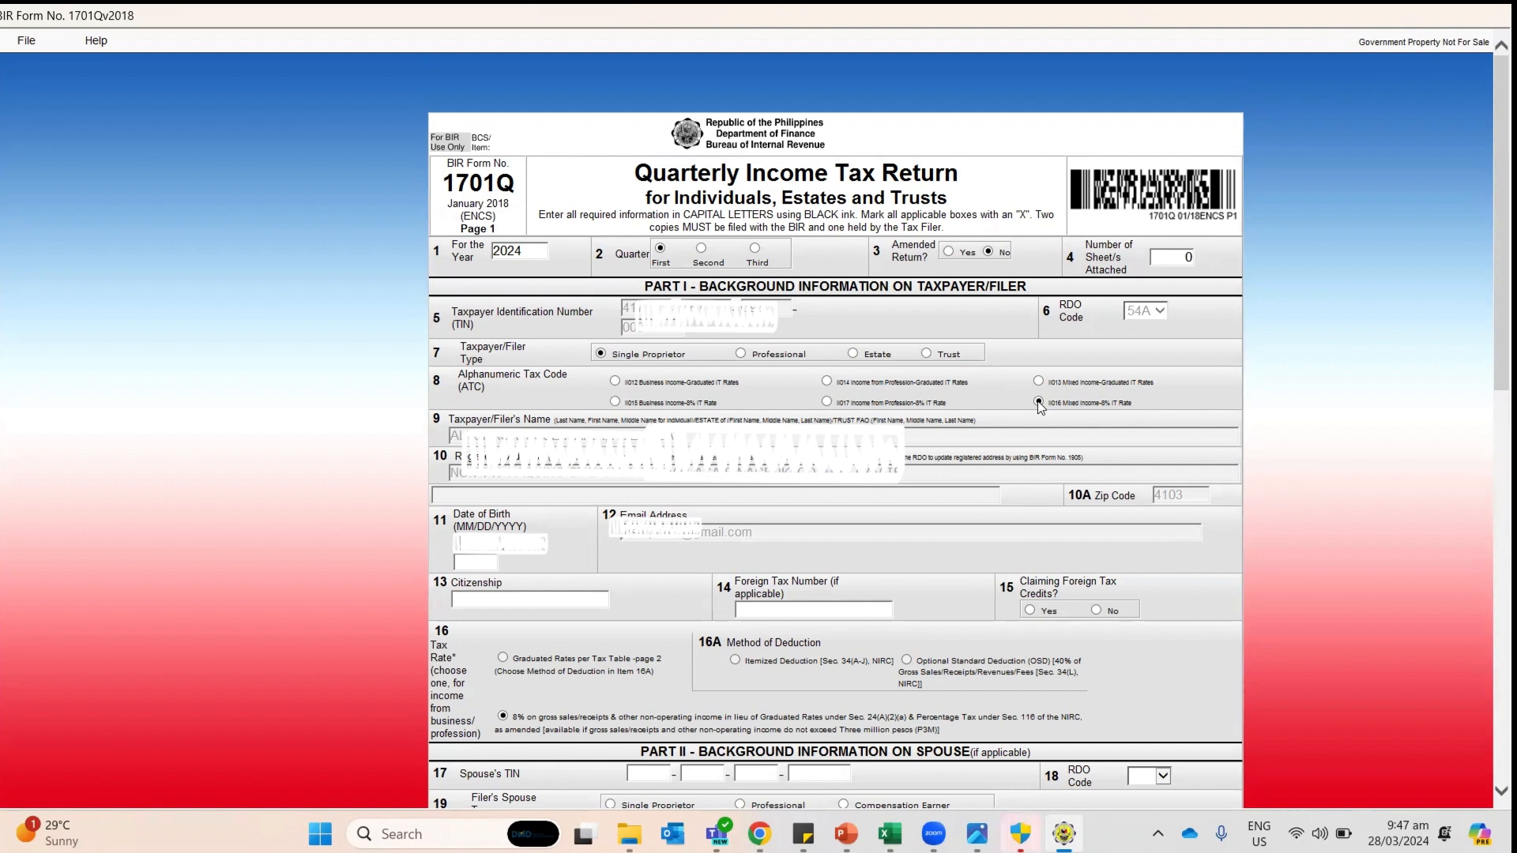
left_click(616, 402)
Step: Enter the taxpayer's birth year and FILIPINO as the citizenship
left_click(456, 563)
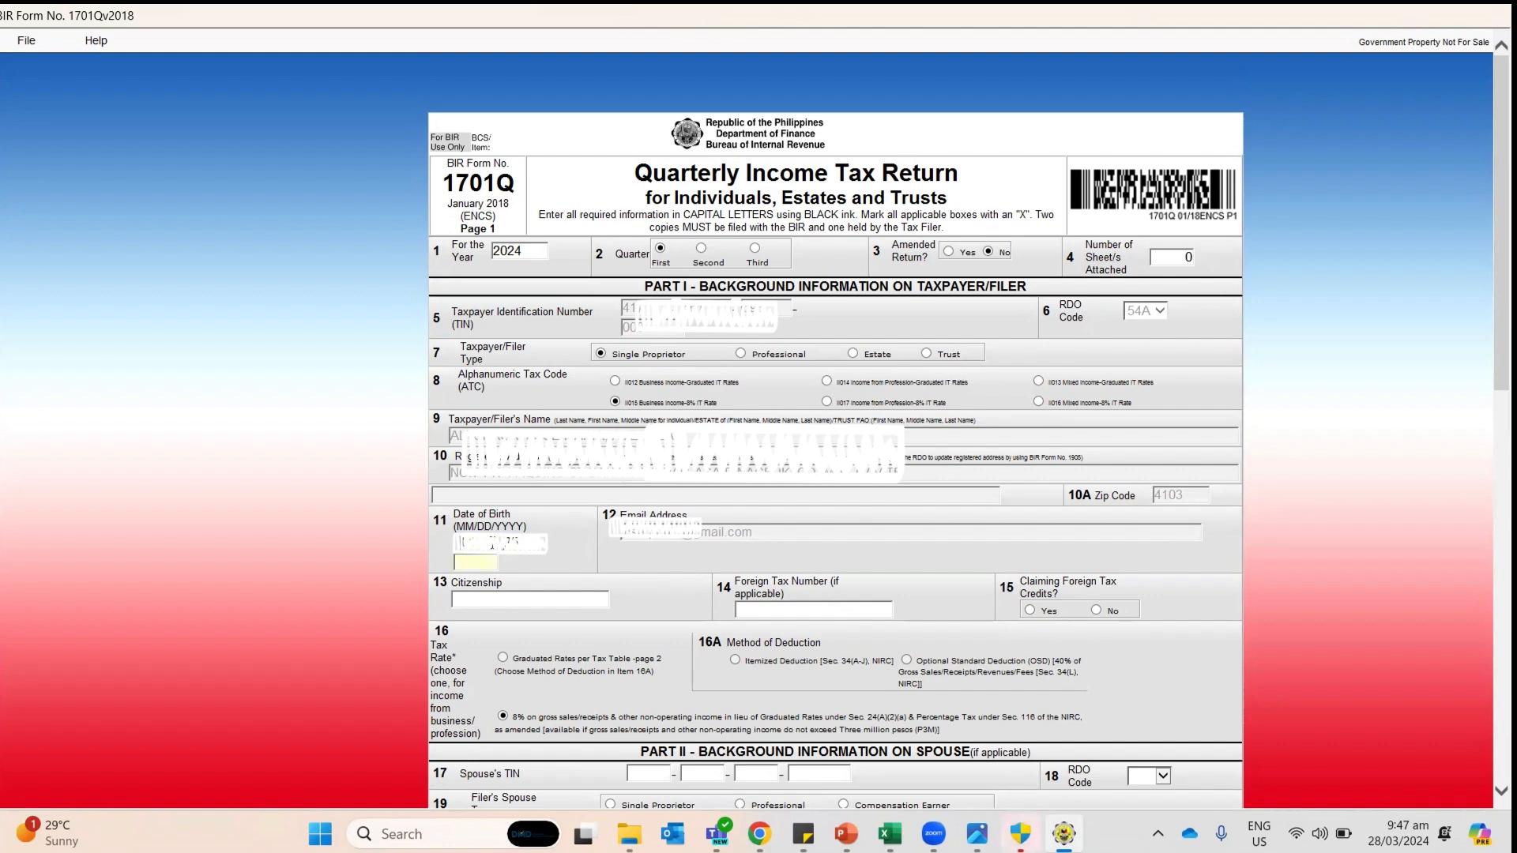
type("1983")
key("Caps_Lock")
type("FILI")
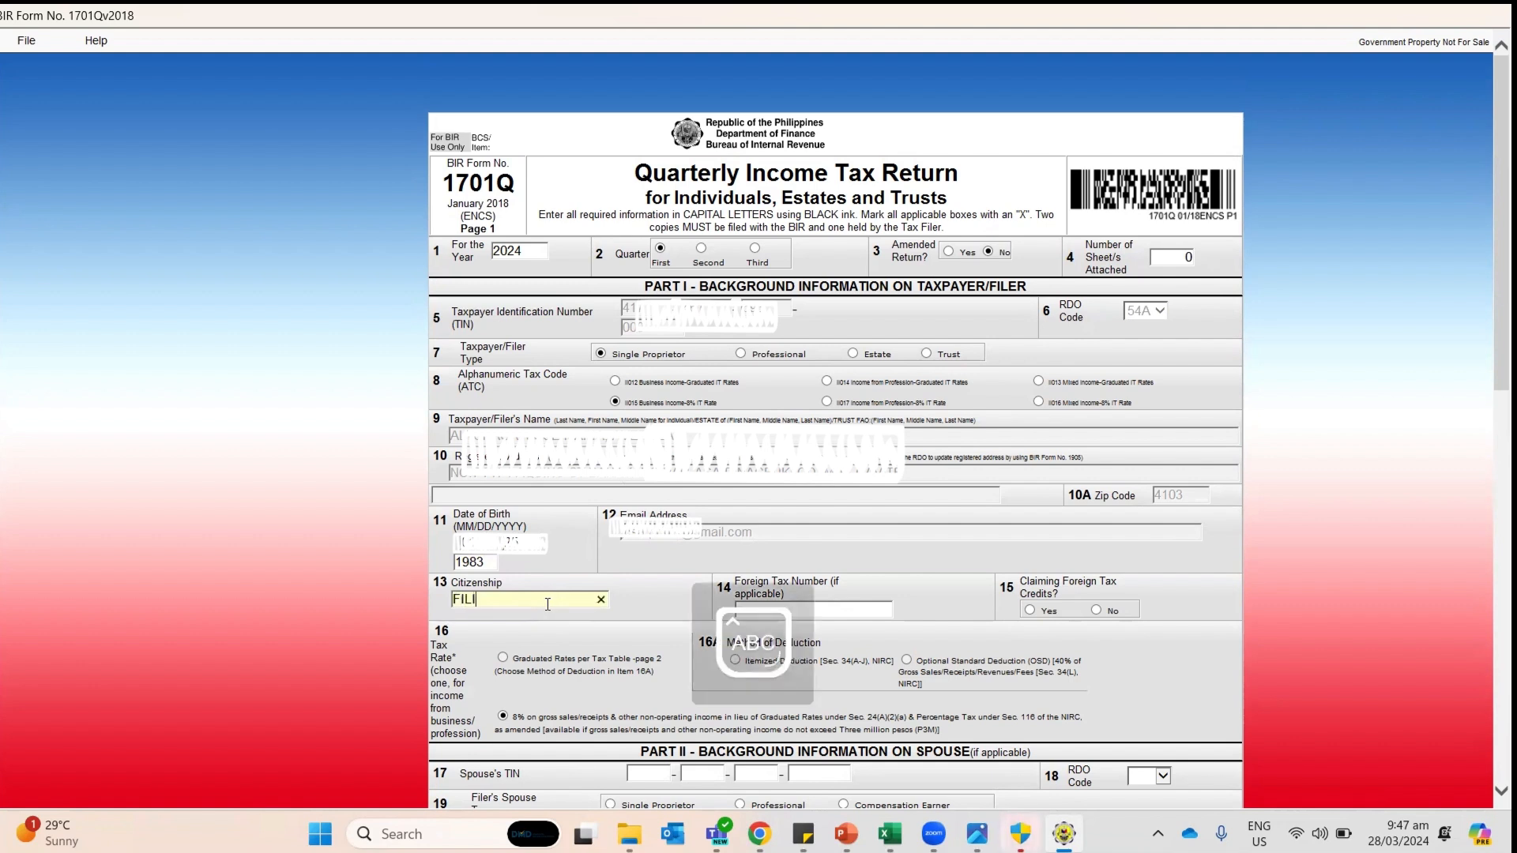
type("PINOP")
key("BackSpace")
left_click(692, 538)
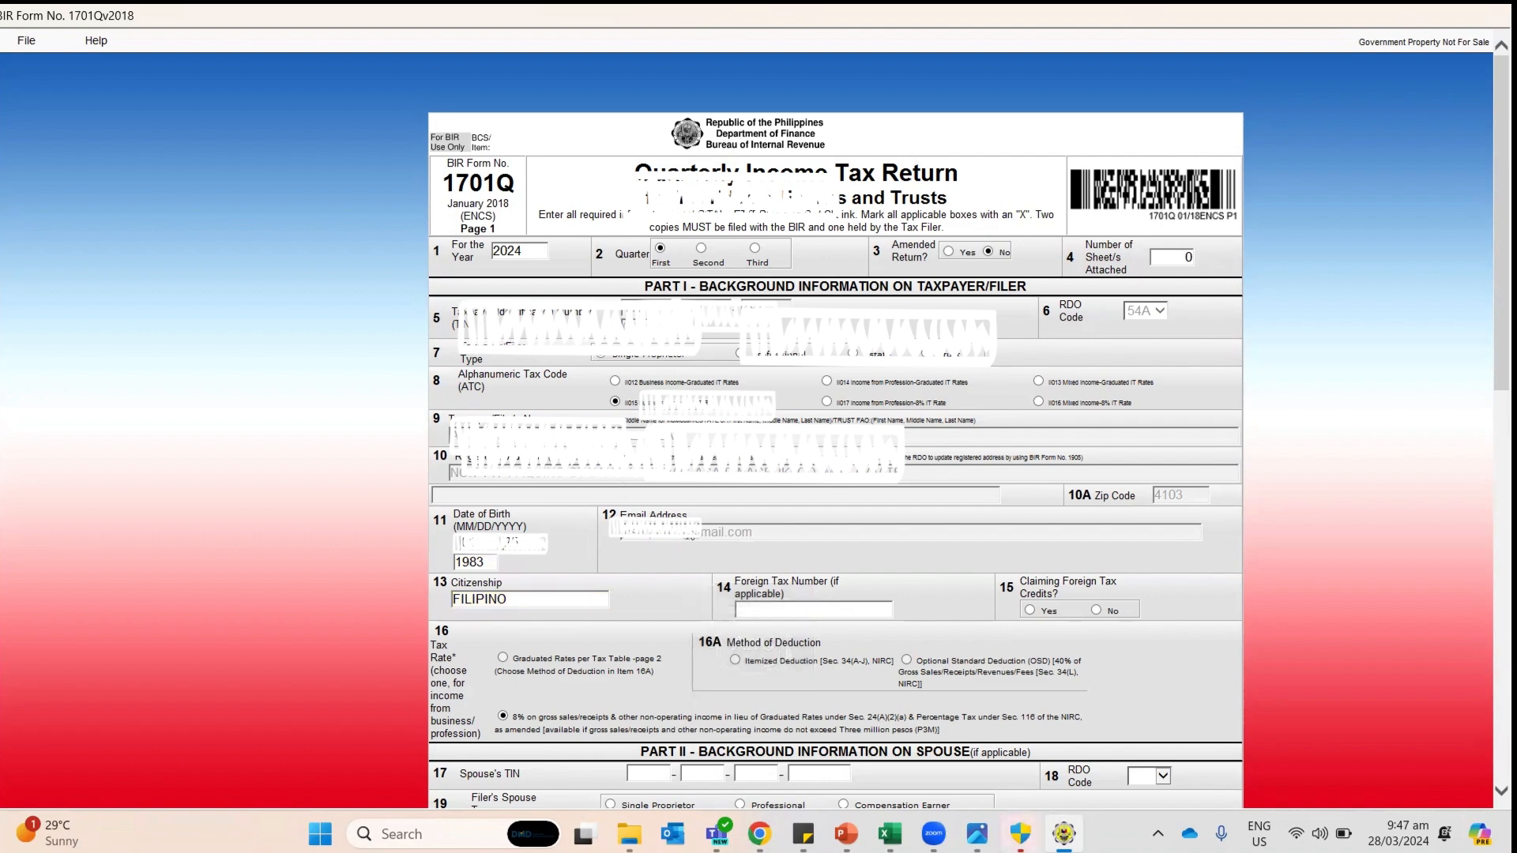
Step: Mark the 8% income tax rate option and the business income 8% tax code
scroll(692, 538, "down", 1)
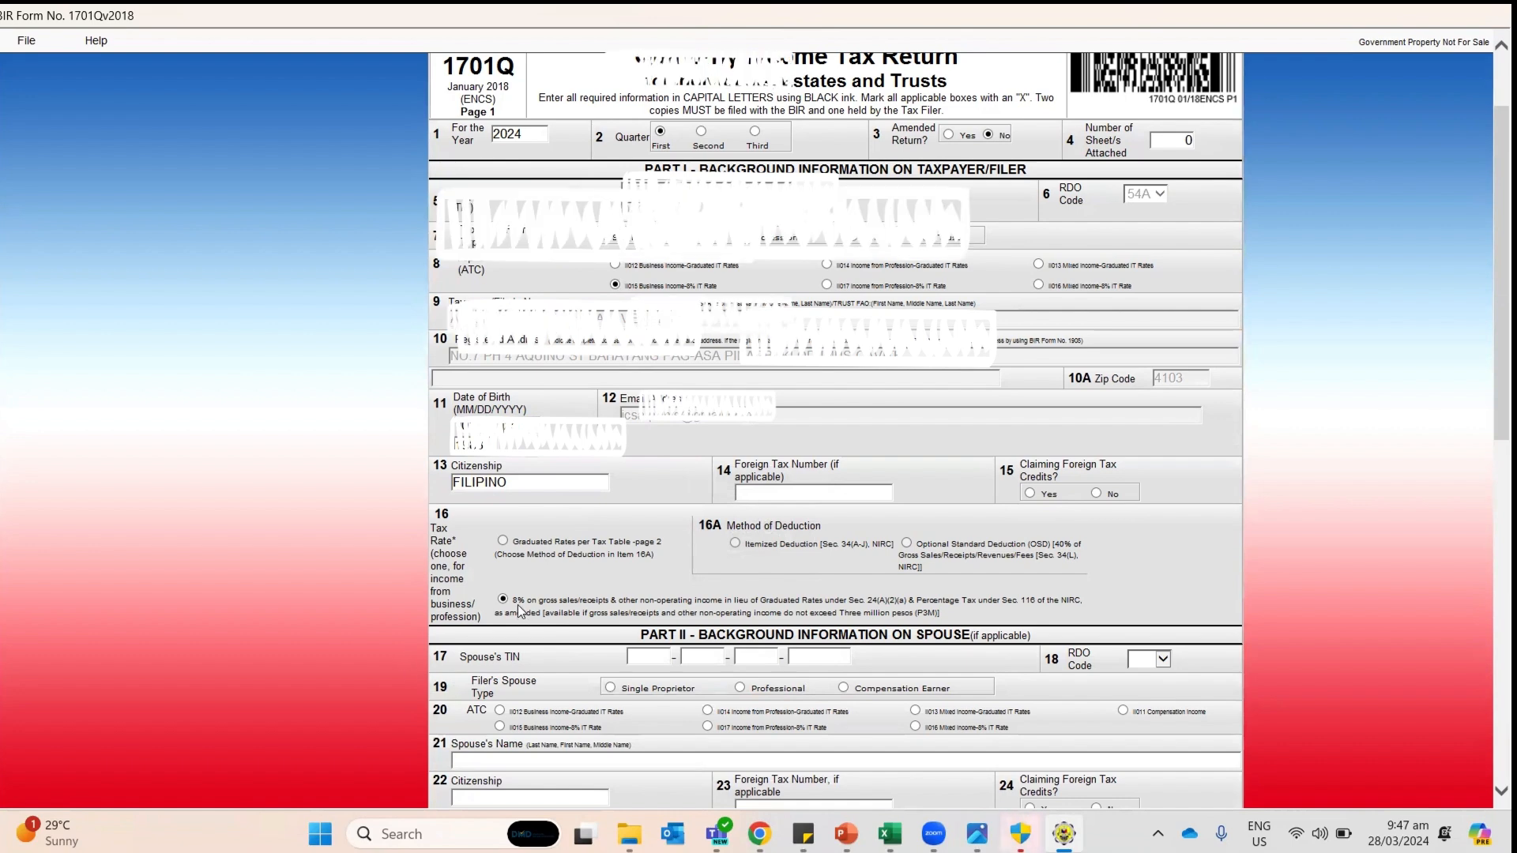
scroll(518, 605, "down", 1)
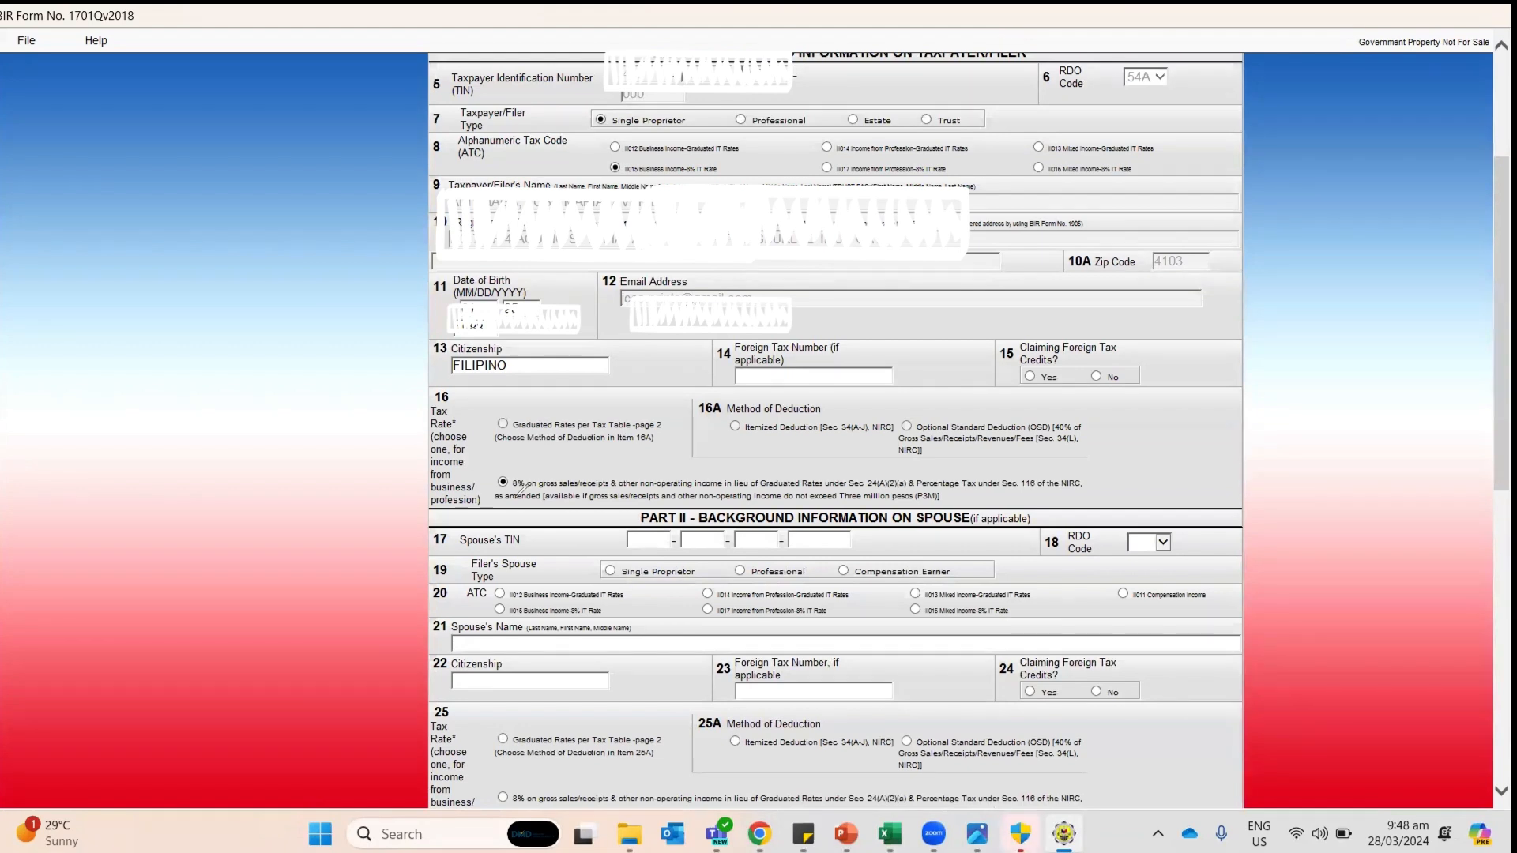
left_click_drag(511, 496, 526, 483)
left_click_drag(646, 175, 655, 168)
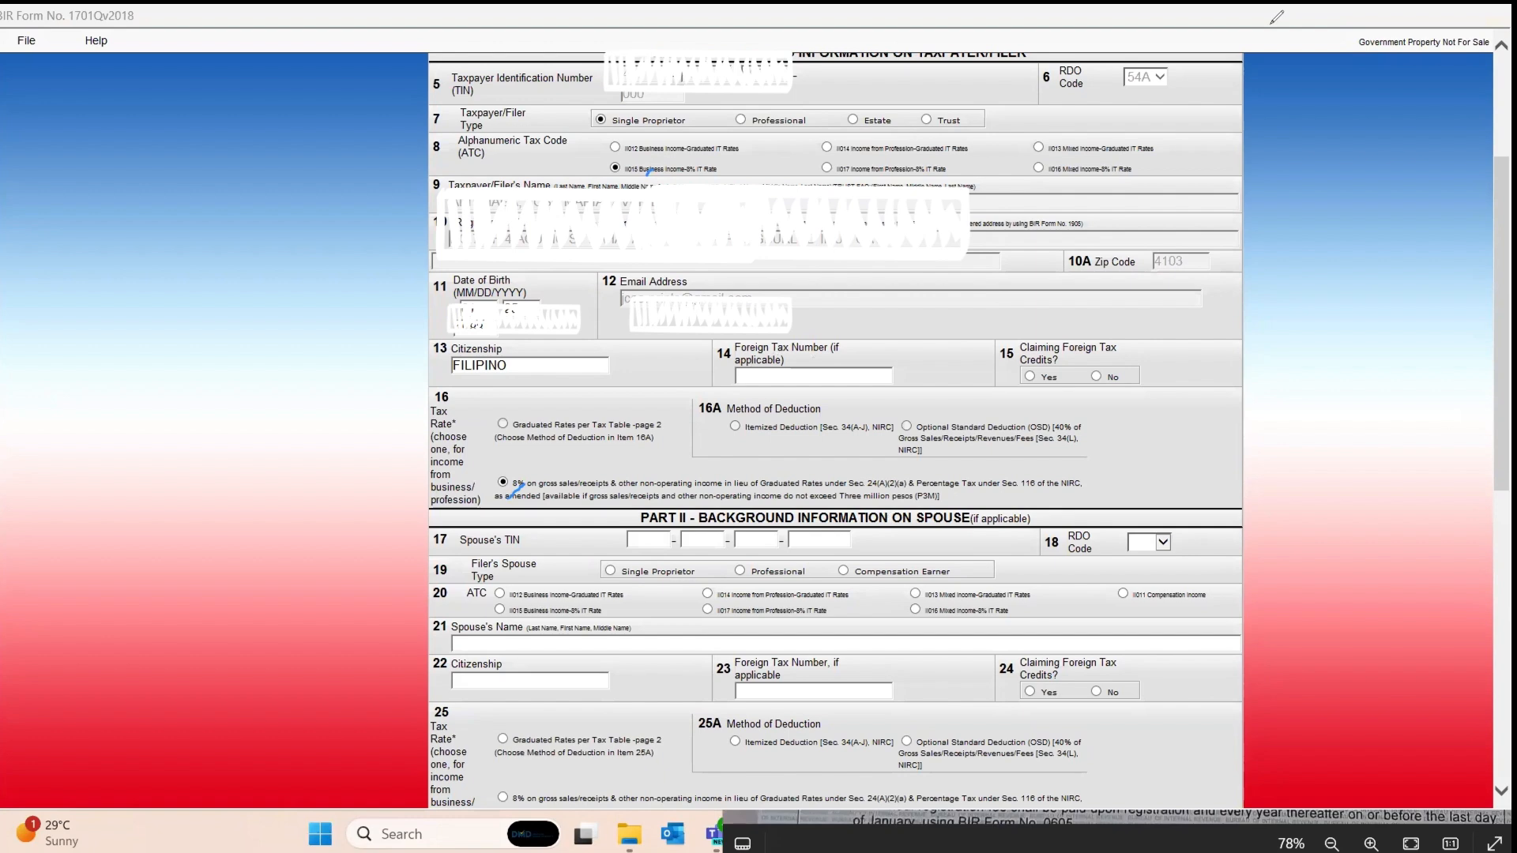
Step: Advance the 1701Q return to page 2
scroll(972, 483, "down", 2)
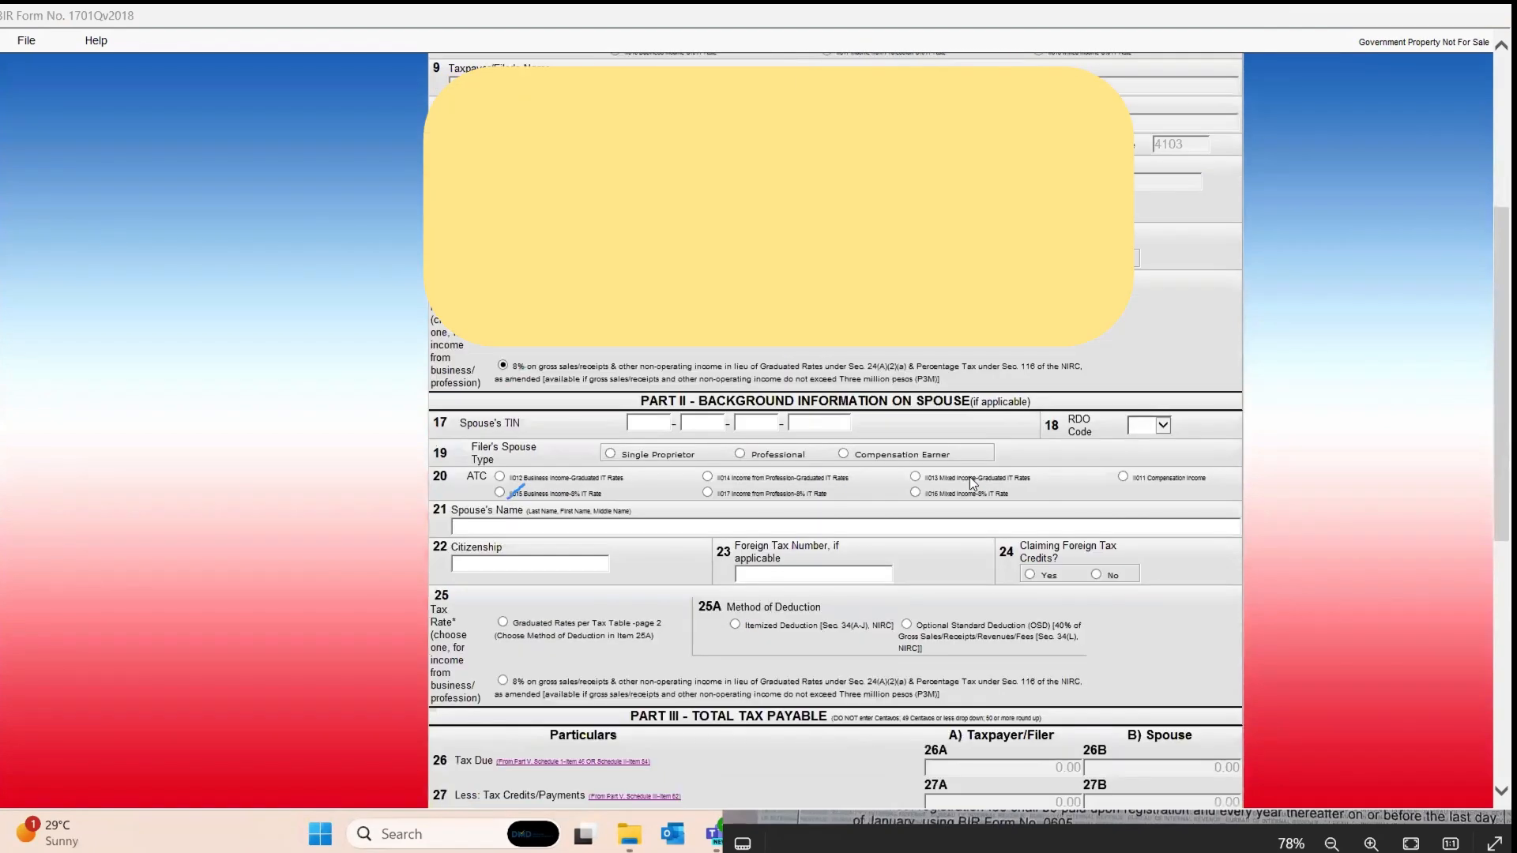
scroll(884, 527, "down", 10)
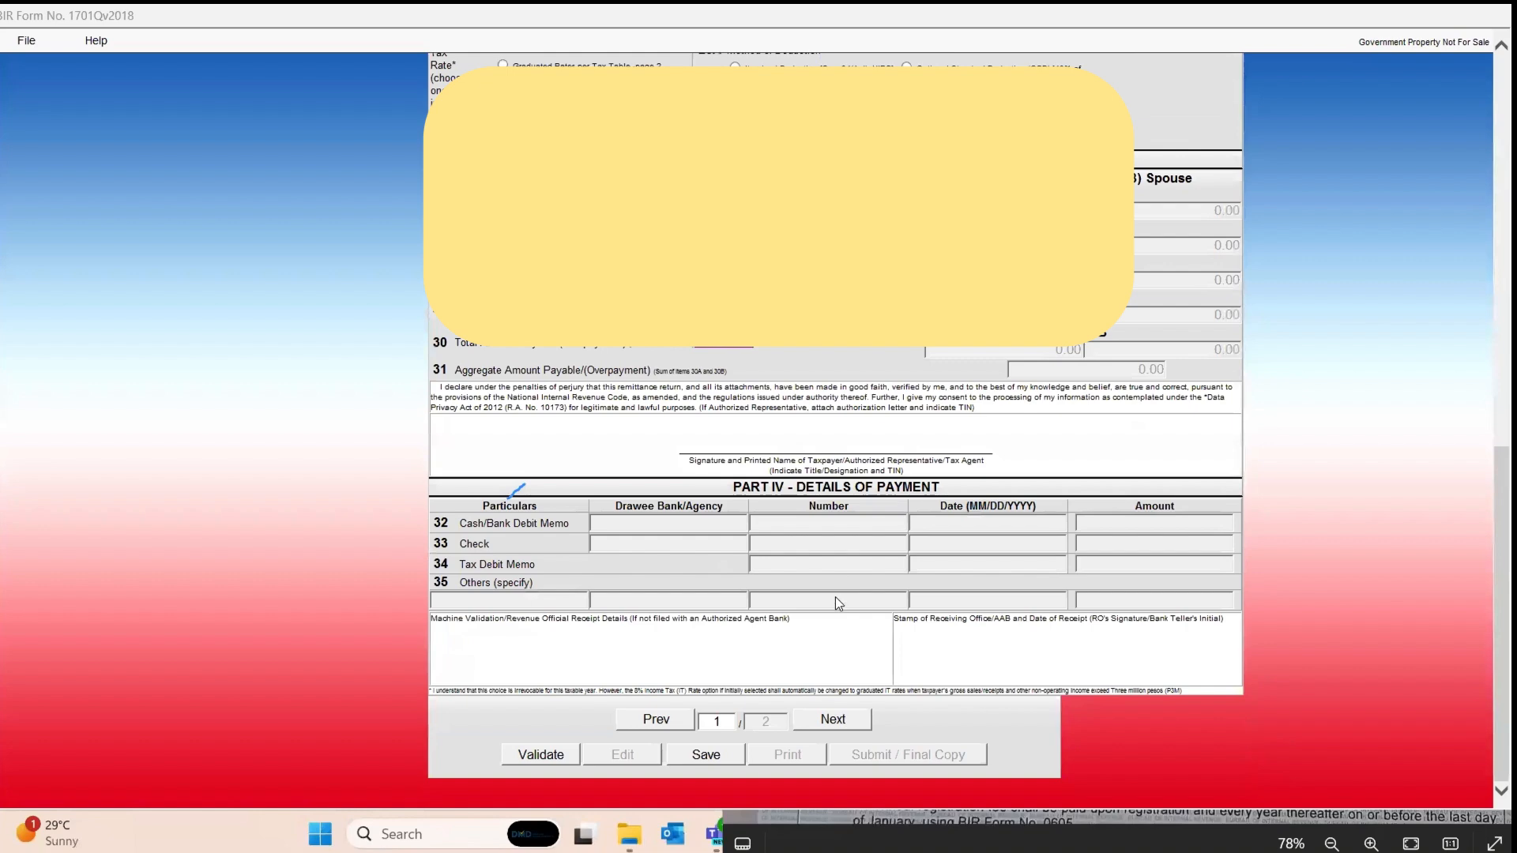
left_click(833, 719)
Step: Select item 47A in Schedule II and check the 49,605.00 gross sales in Excel
scroll(833, 381, "down", 8)
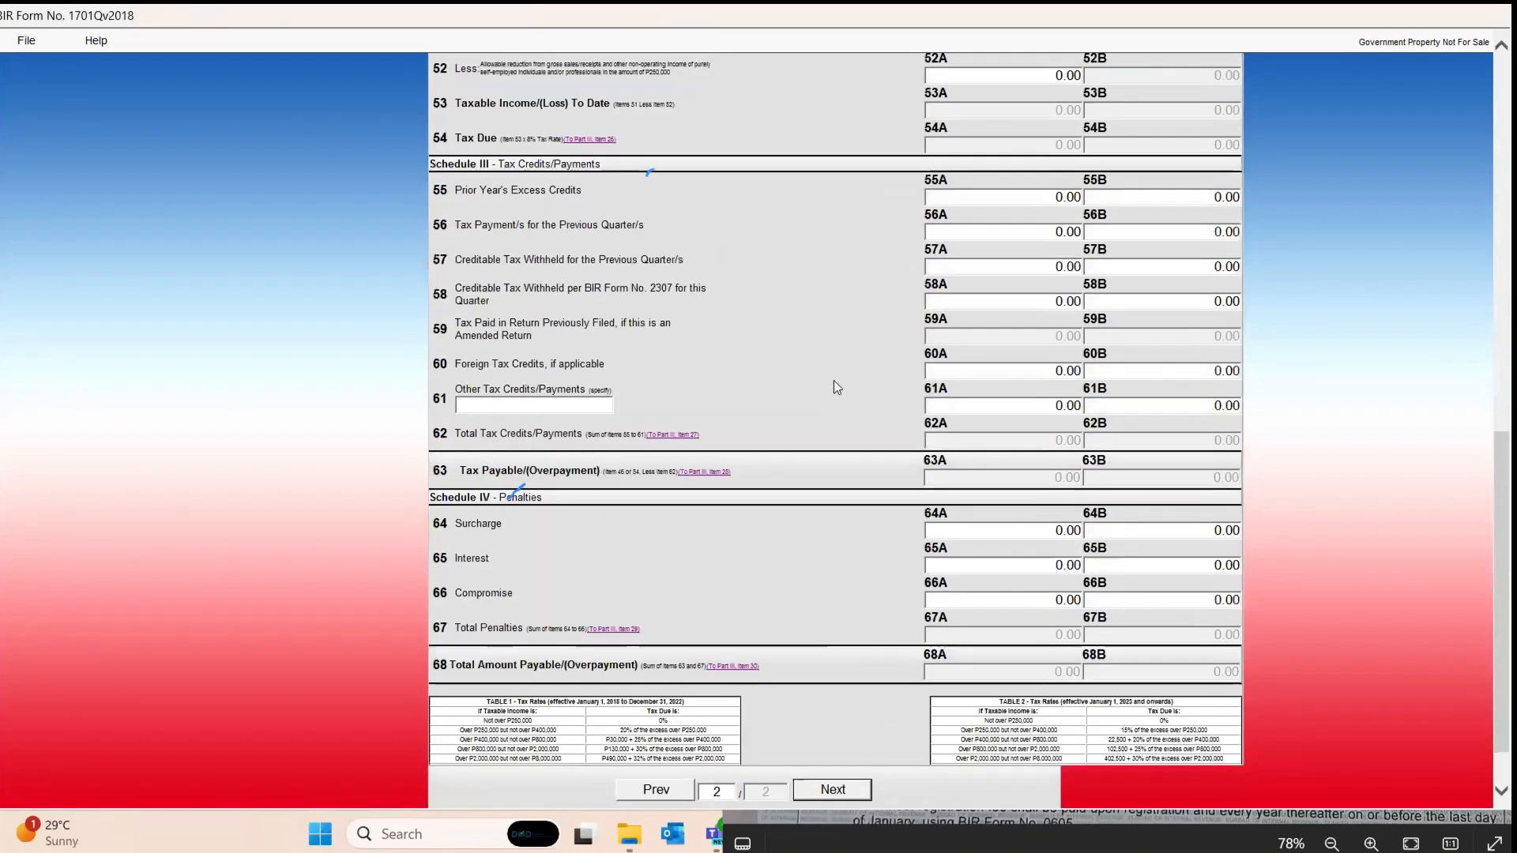
scroll(876, 297, "up", 14)
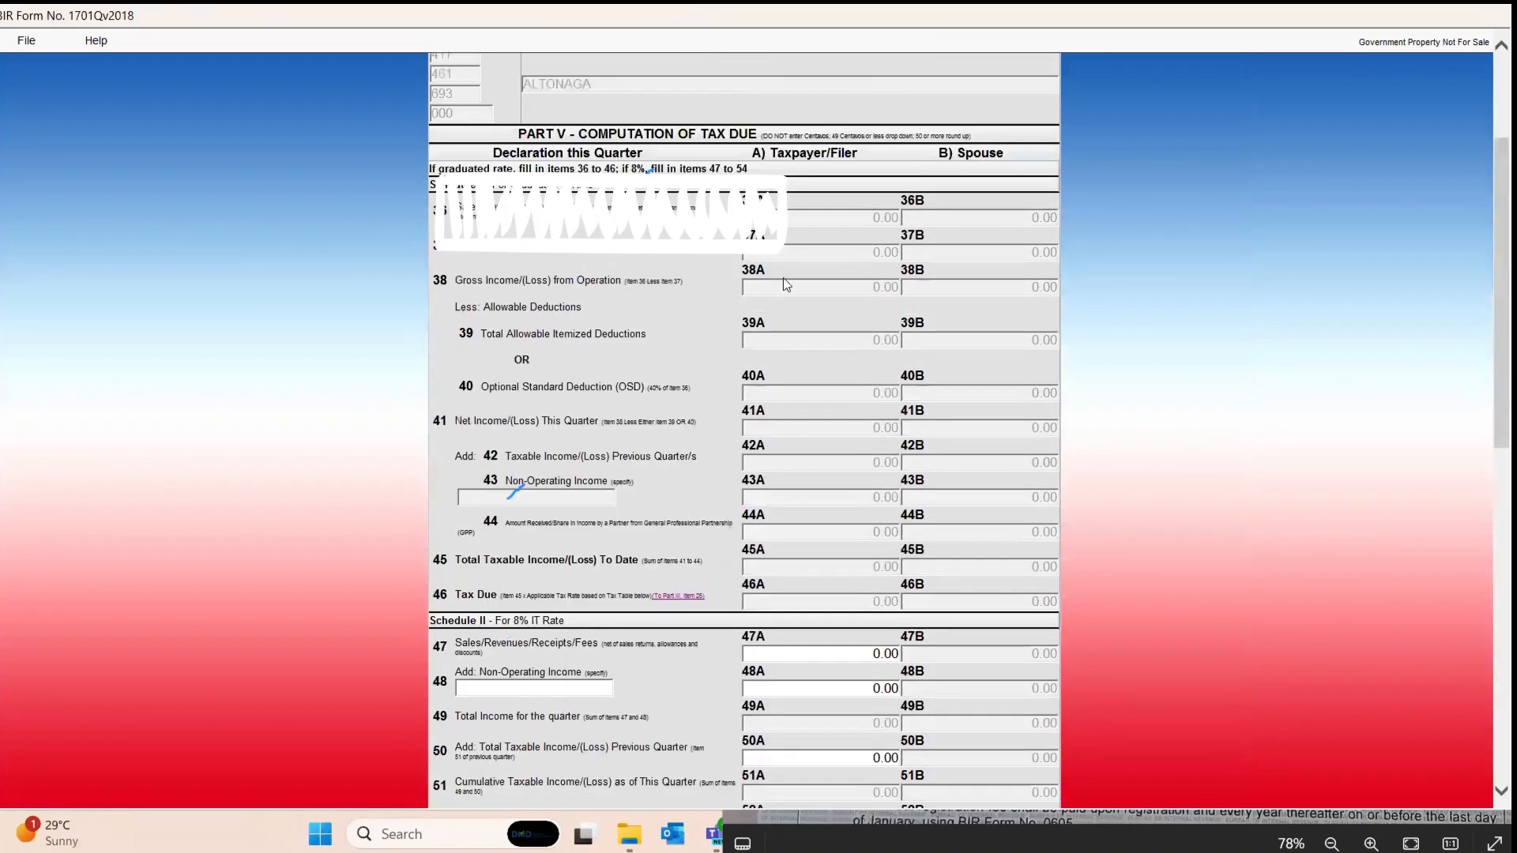
scroll(786, 324, "down", 3)
scroll(785, 324, "up", 3)
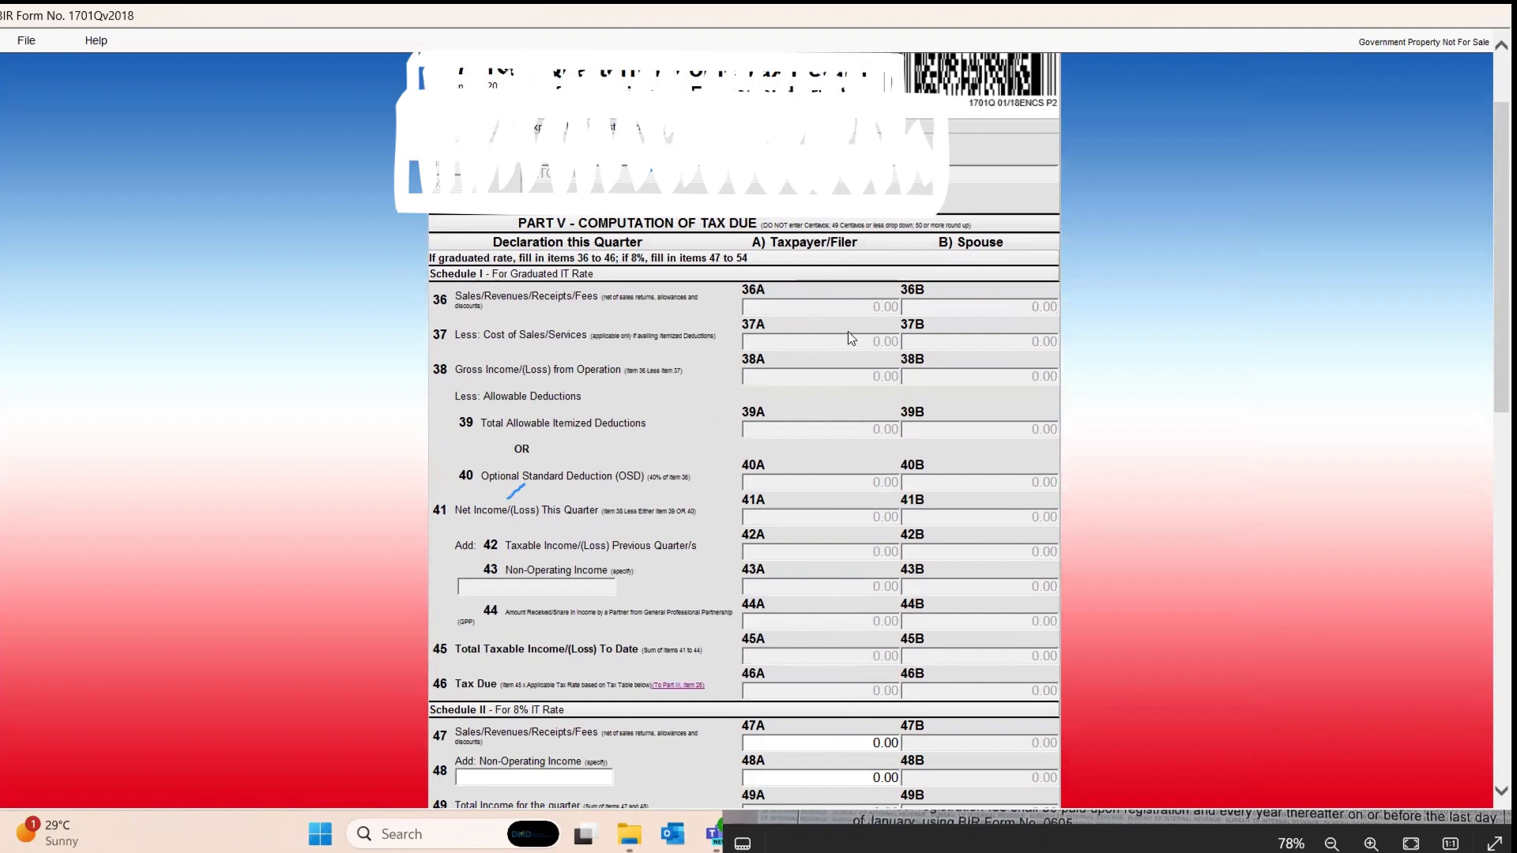
scroll(879, 655, "down", 3)
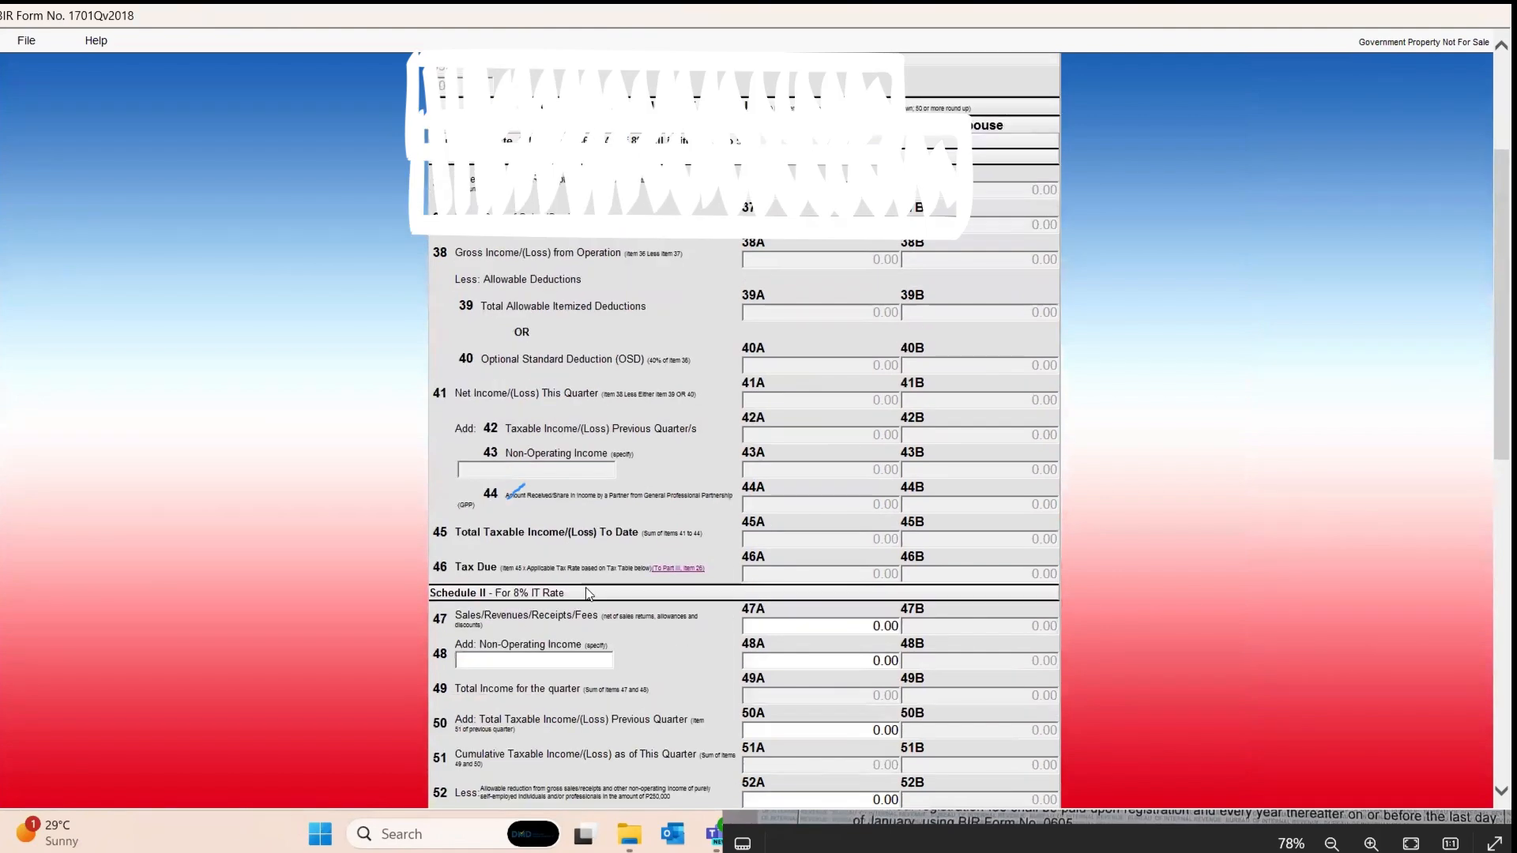
scroll(563, 595, "down", 6)
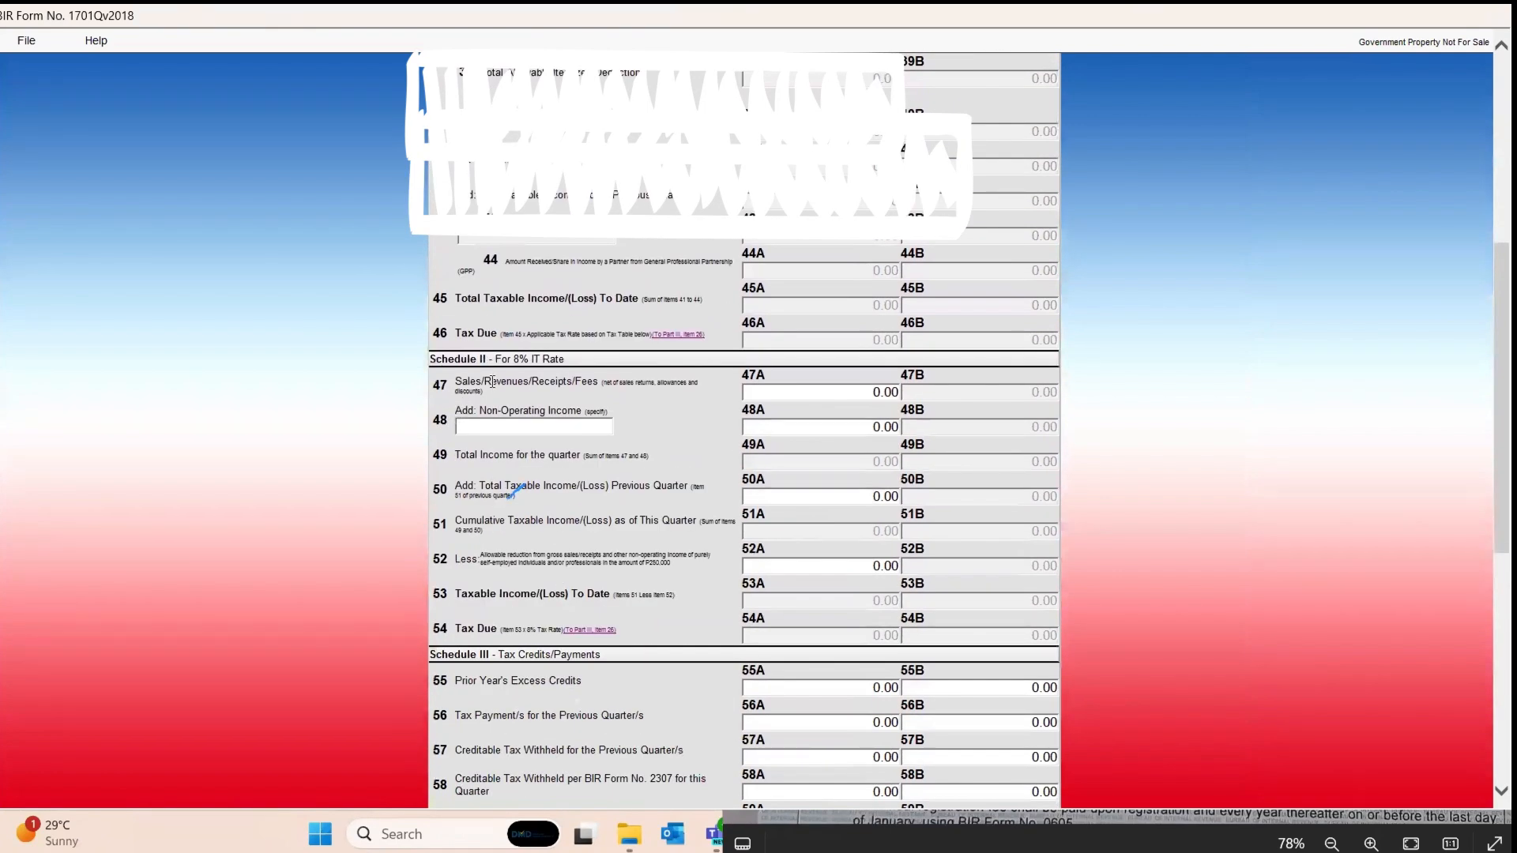
left_click(872, 391)
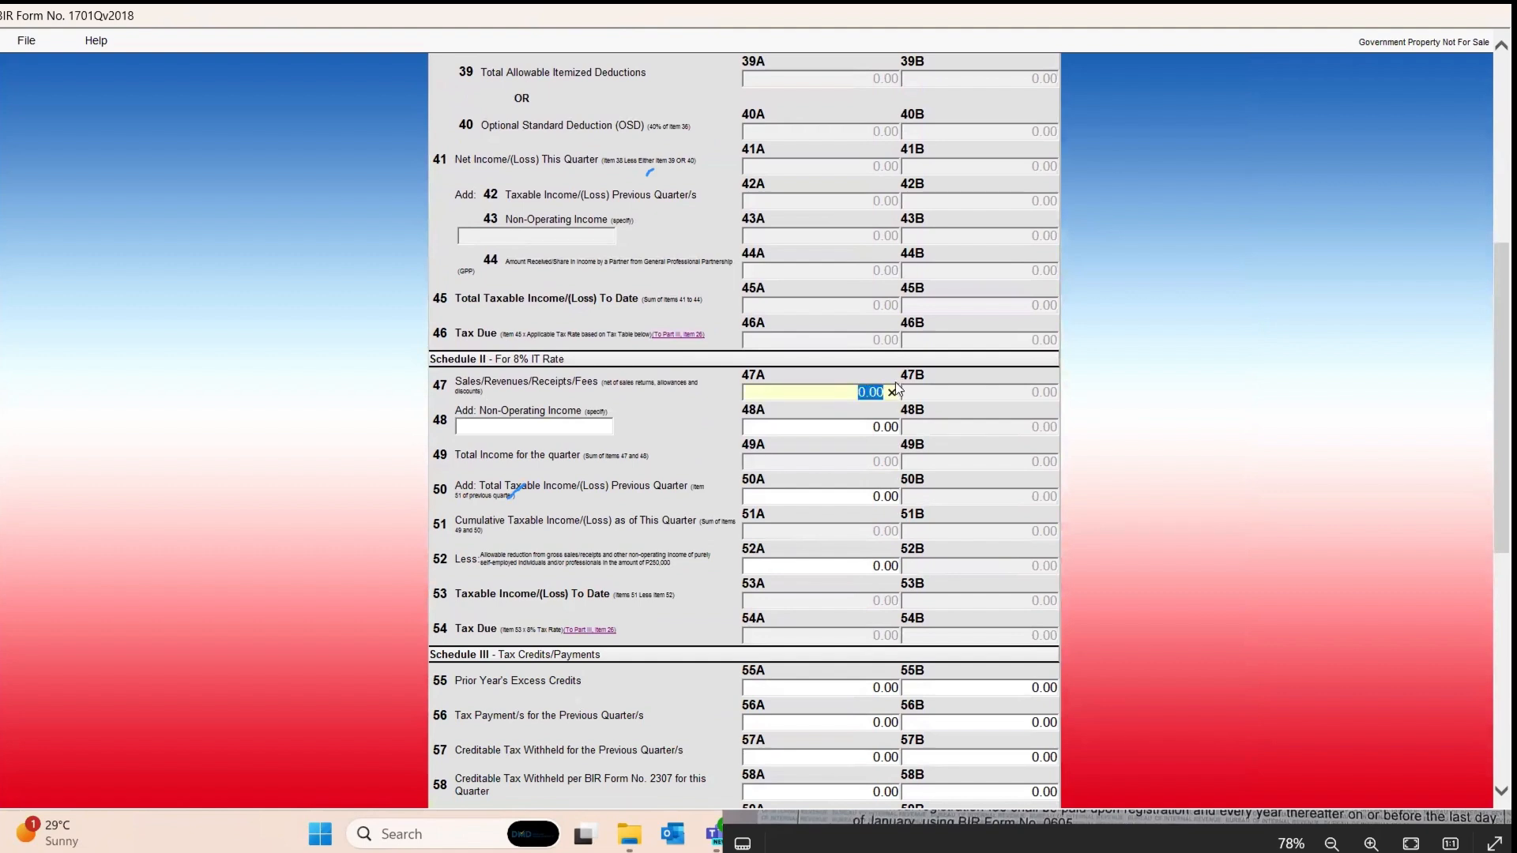
key("alt+Tab")
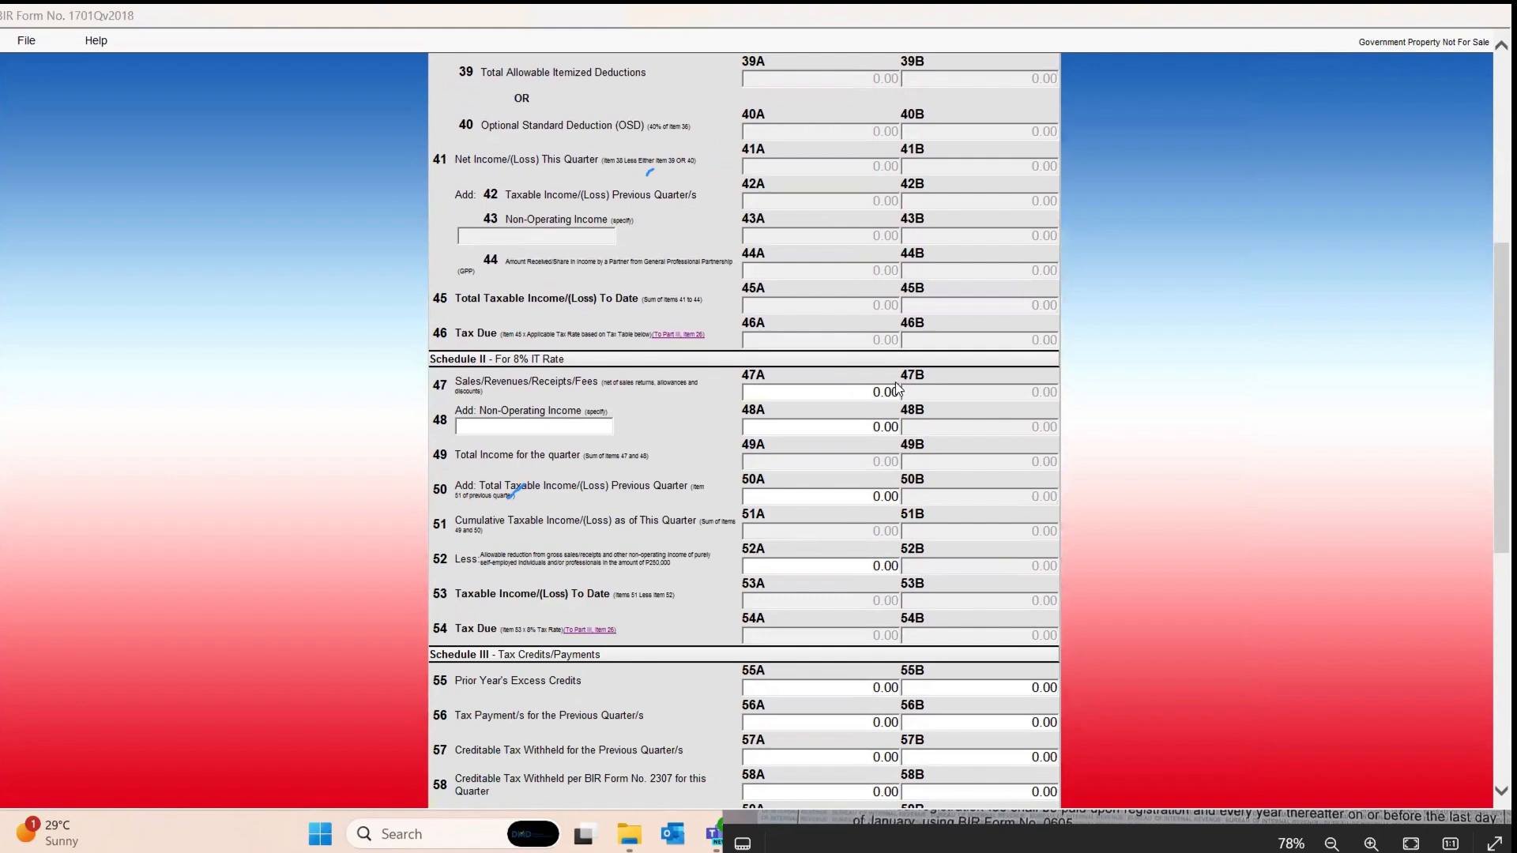
key("alt+Tab")
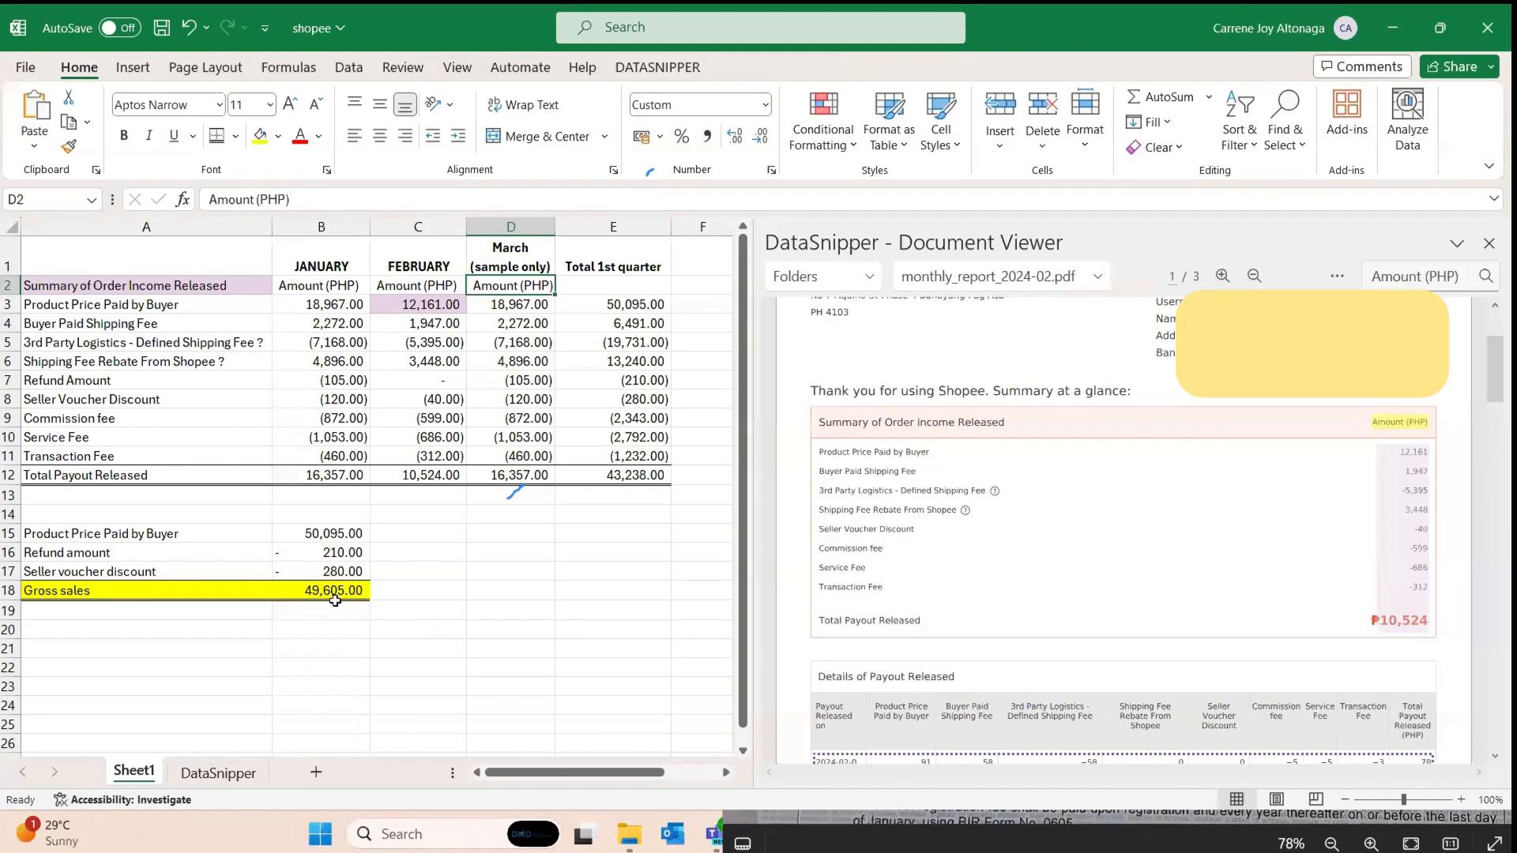
Step: Enter 49605 as the item 47A sales amount on the 1701Q form
left_click(372, 589)
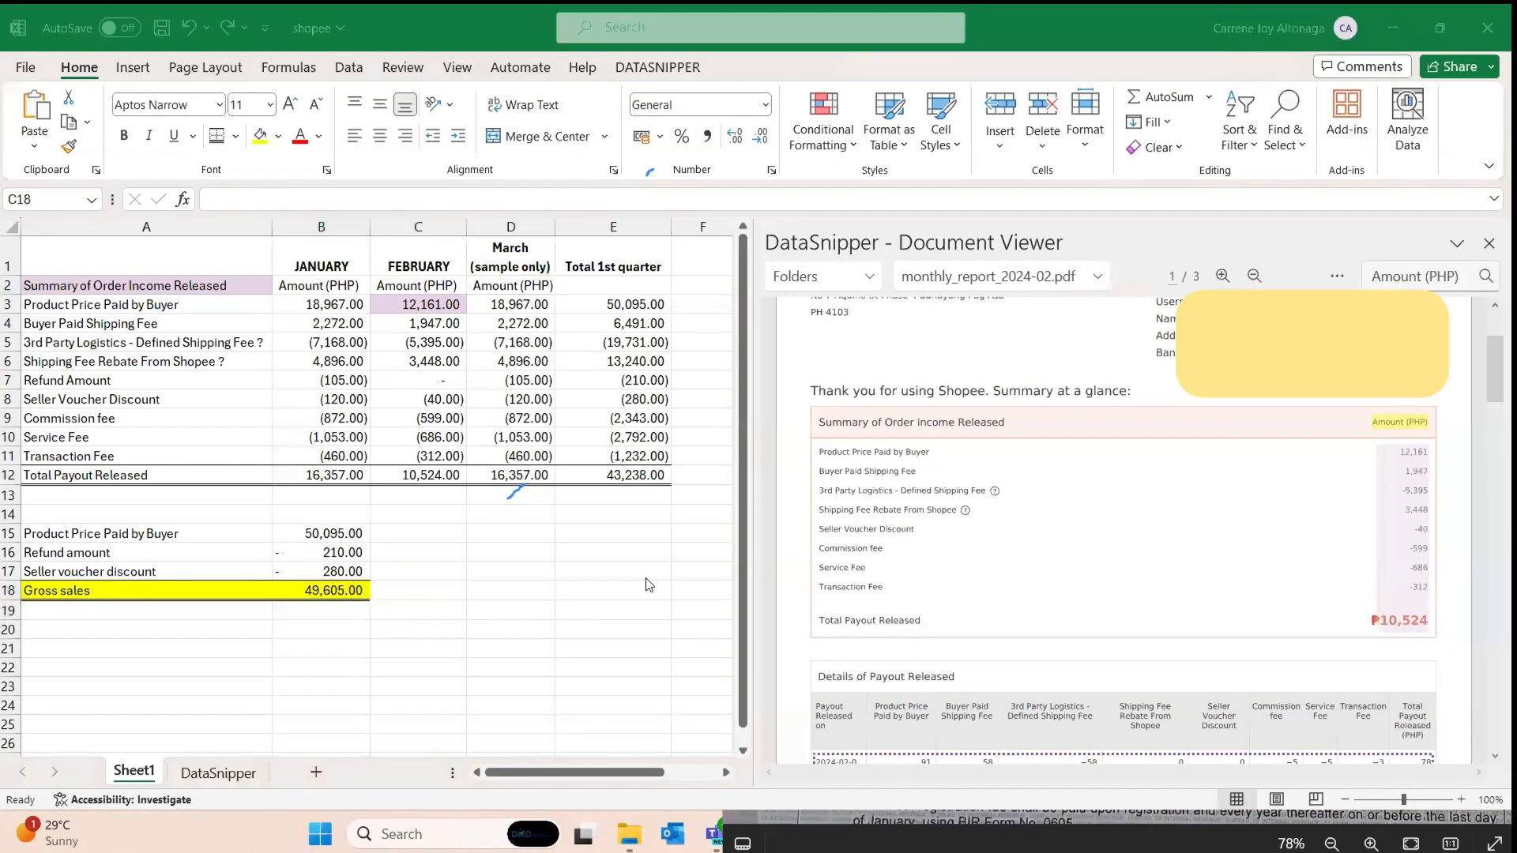
key("alt+Tab")
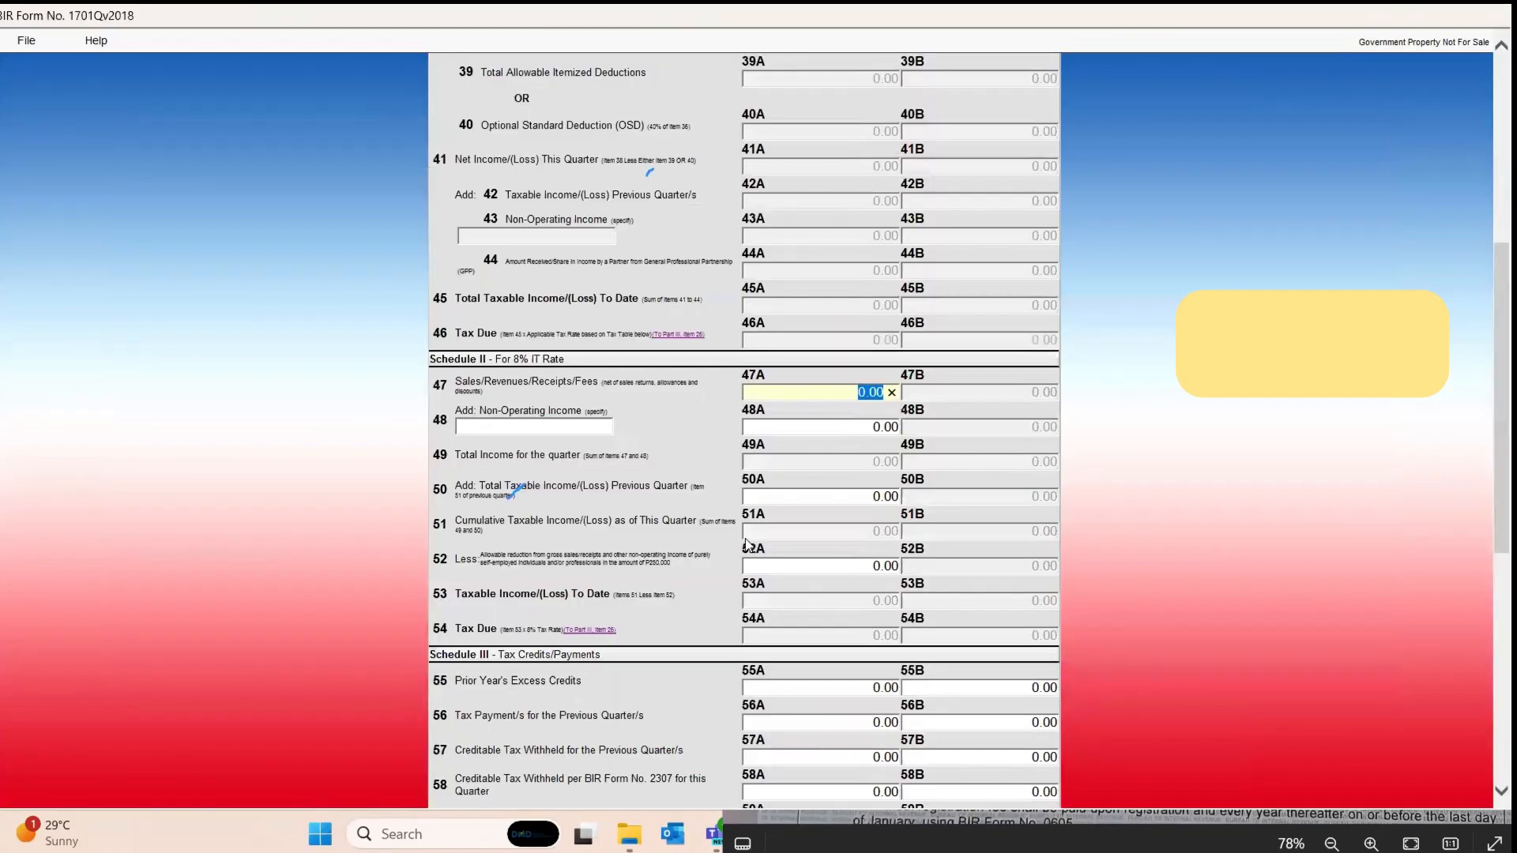
type("49605")
key("Tab")
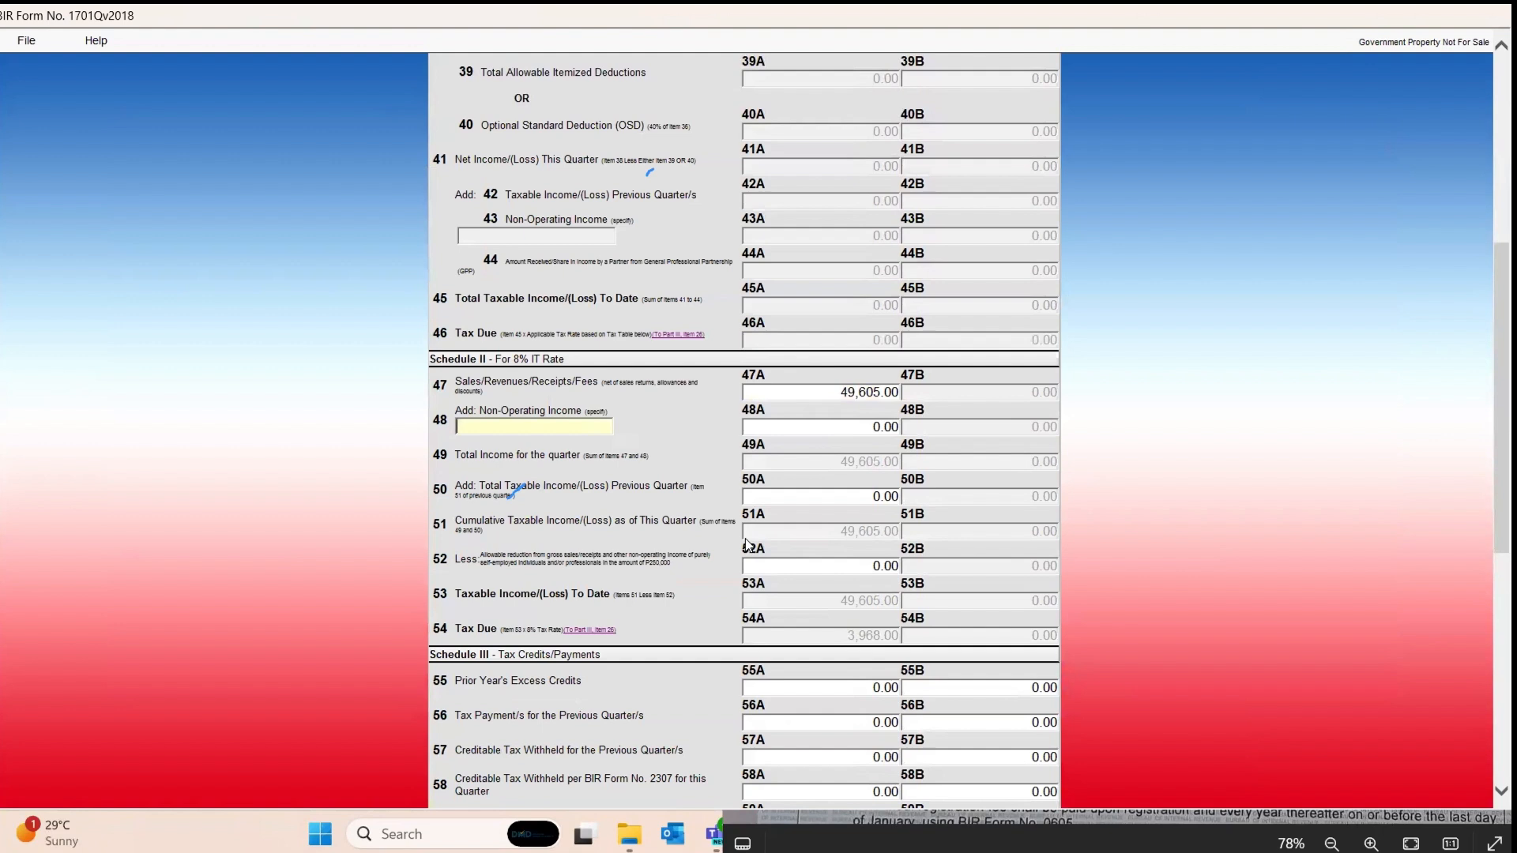
Step: Leave item 50A at 0.00 so the tax due computes to 3,968.00
left_click(827, 498)
left_click(523, 490)
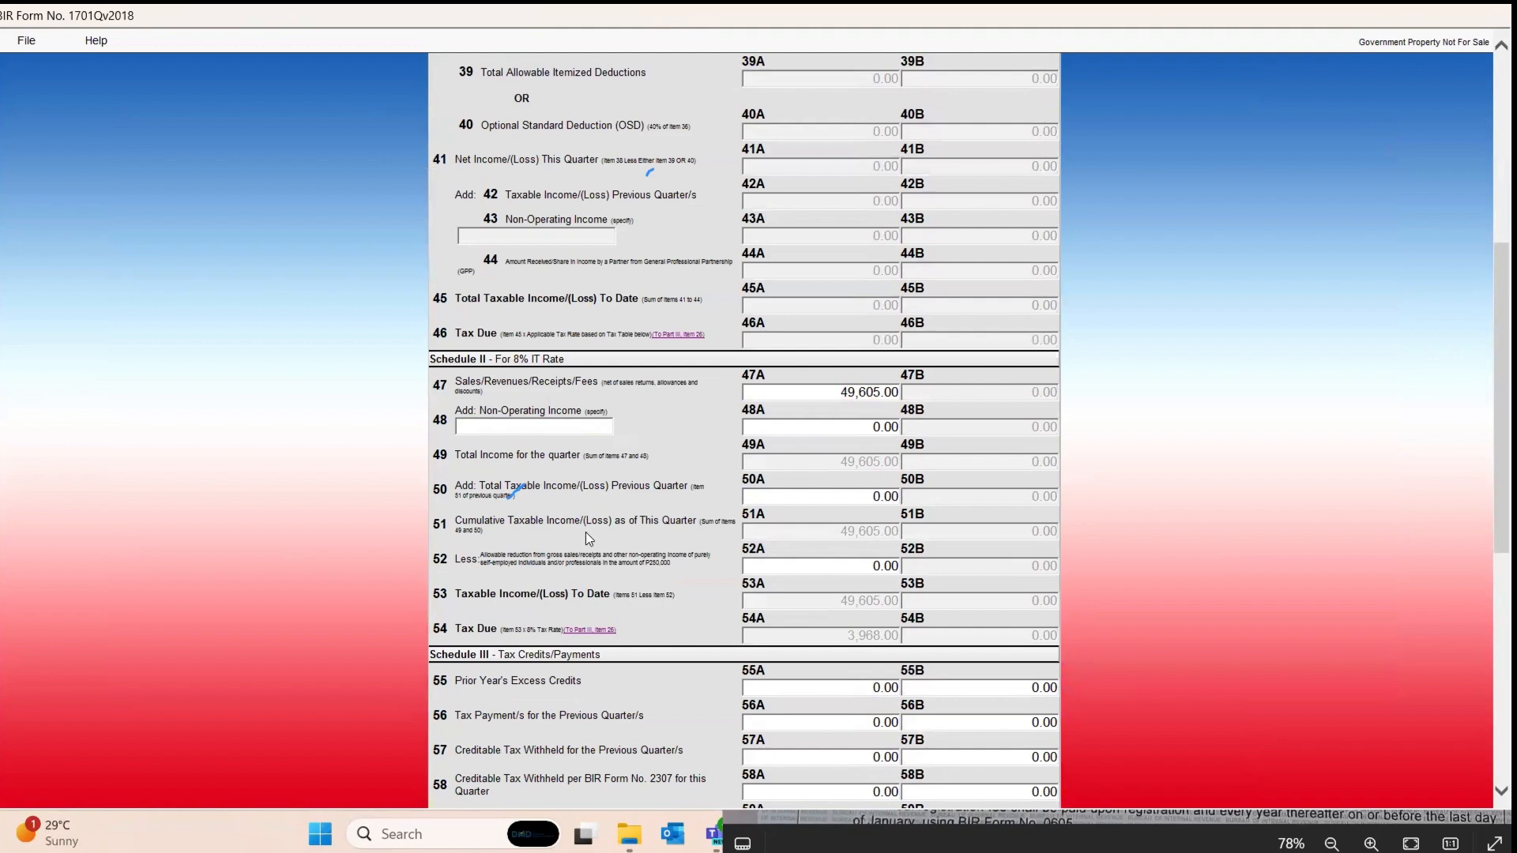
scroll(586, 532, "up", 2)
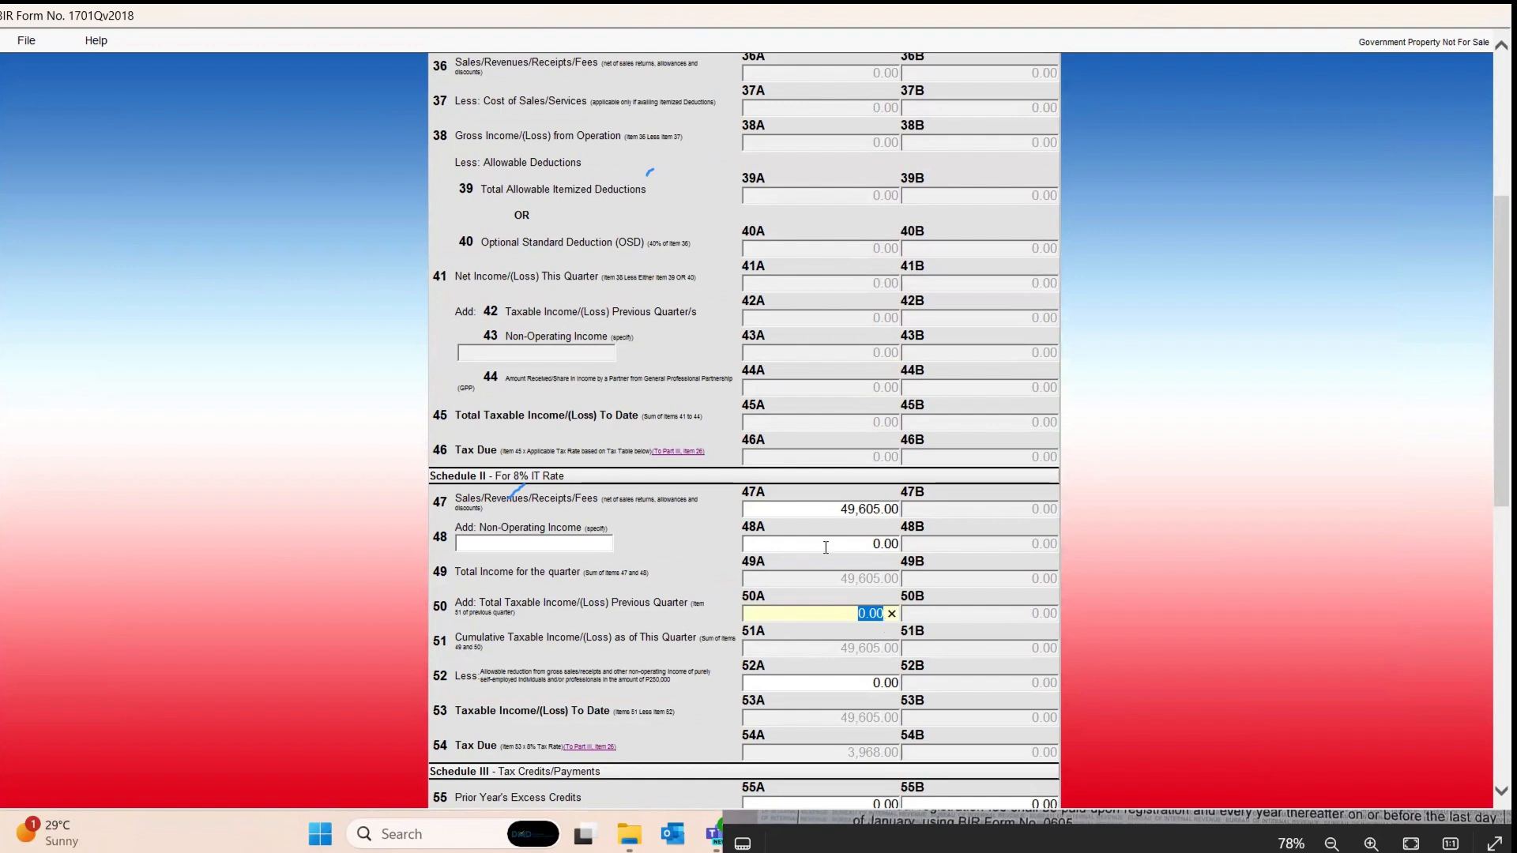
left_click(606, 605)
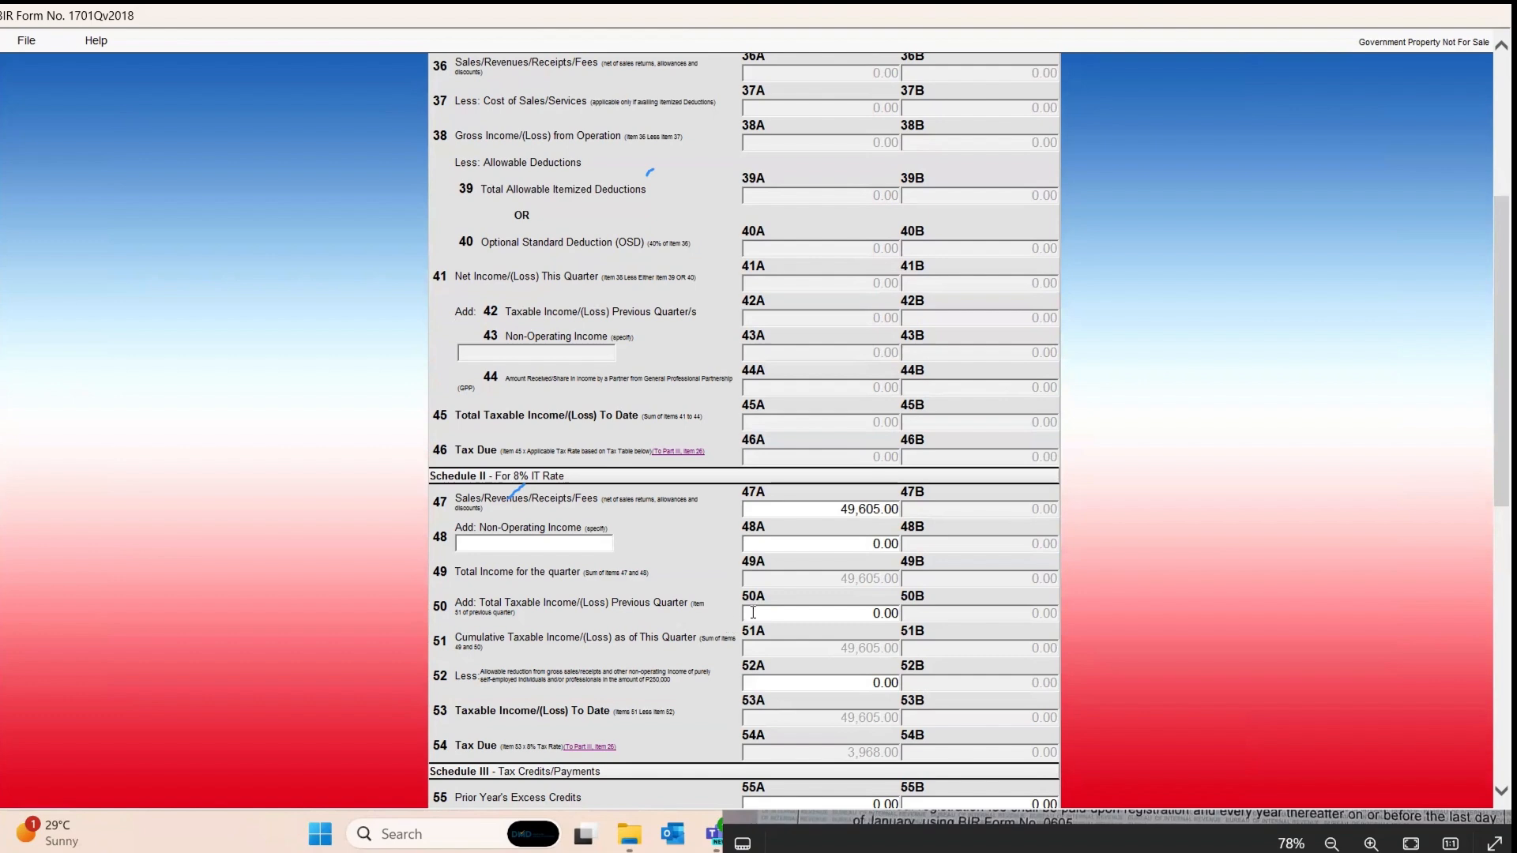
scroll(807, 606, "down", 2)
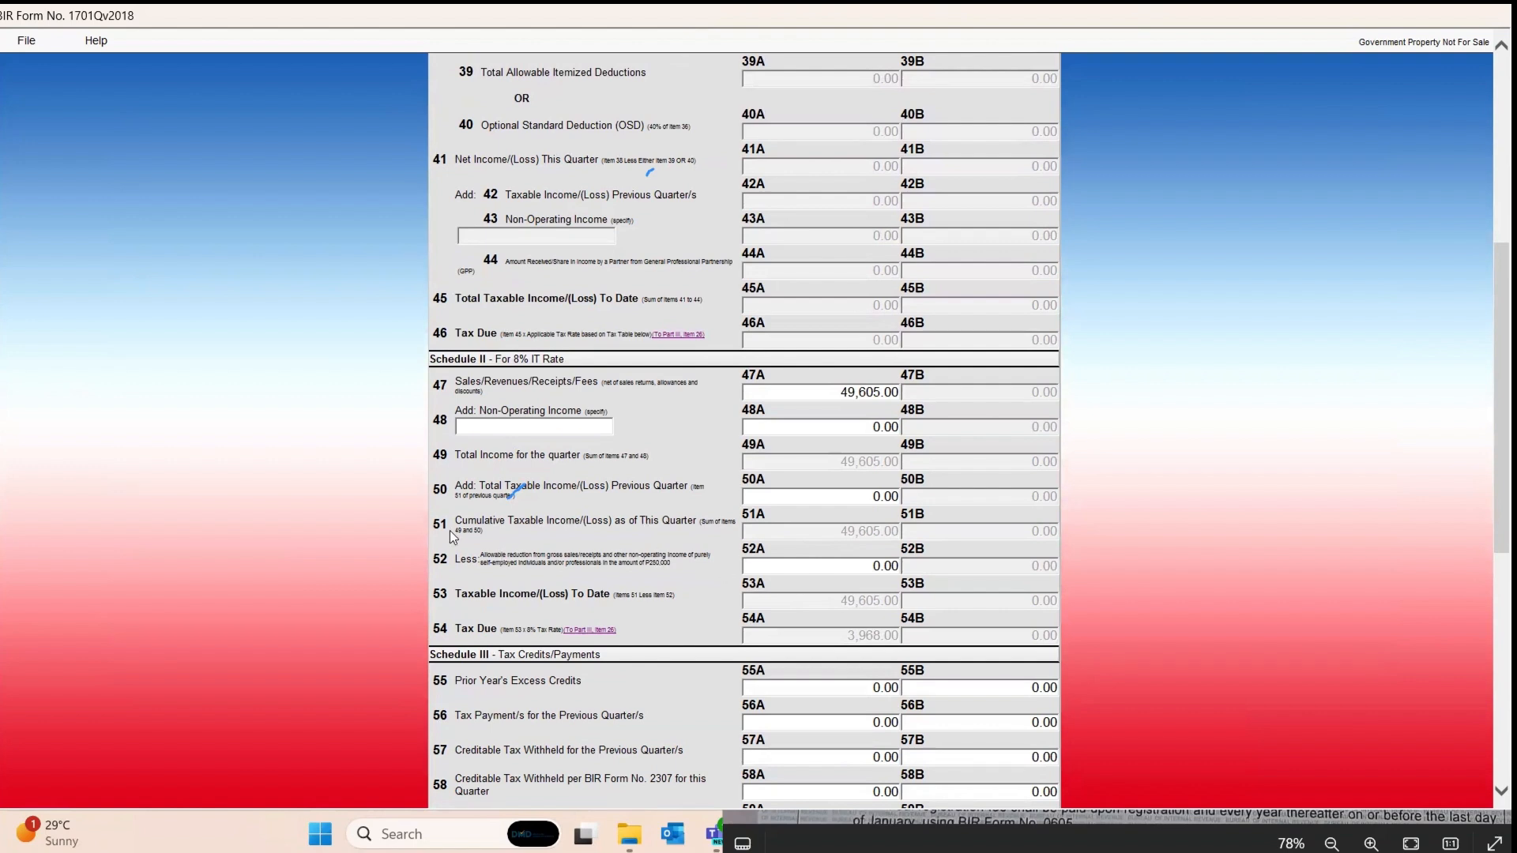
Step: Enter 250000 in item 52A and review Schedules III and IV down to Validate
double_click(474, 558)
left_click(847, 562)
type("250000")
scroll(847, 648, "down", 2)
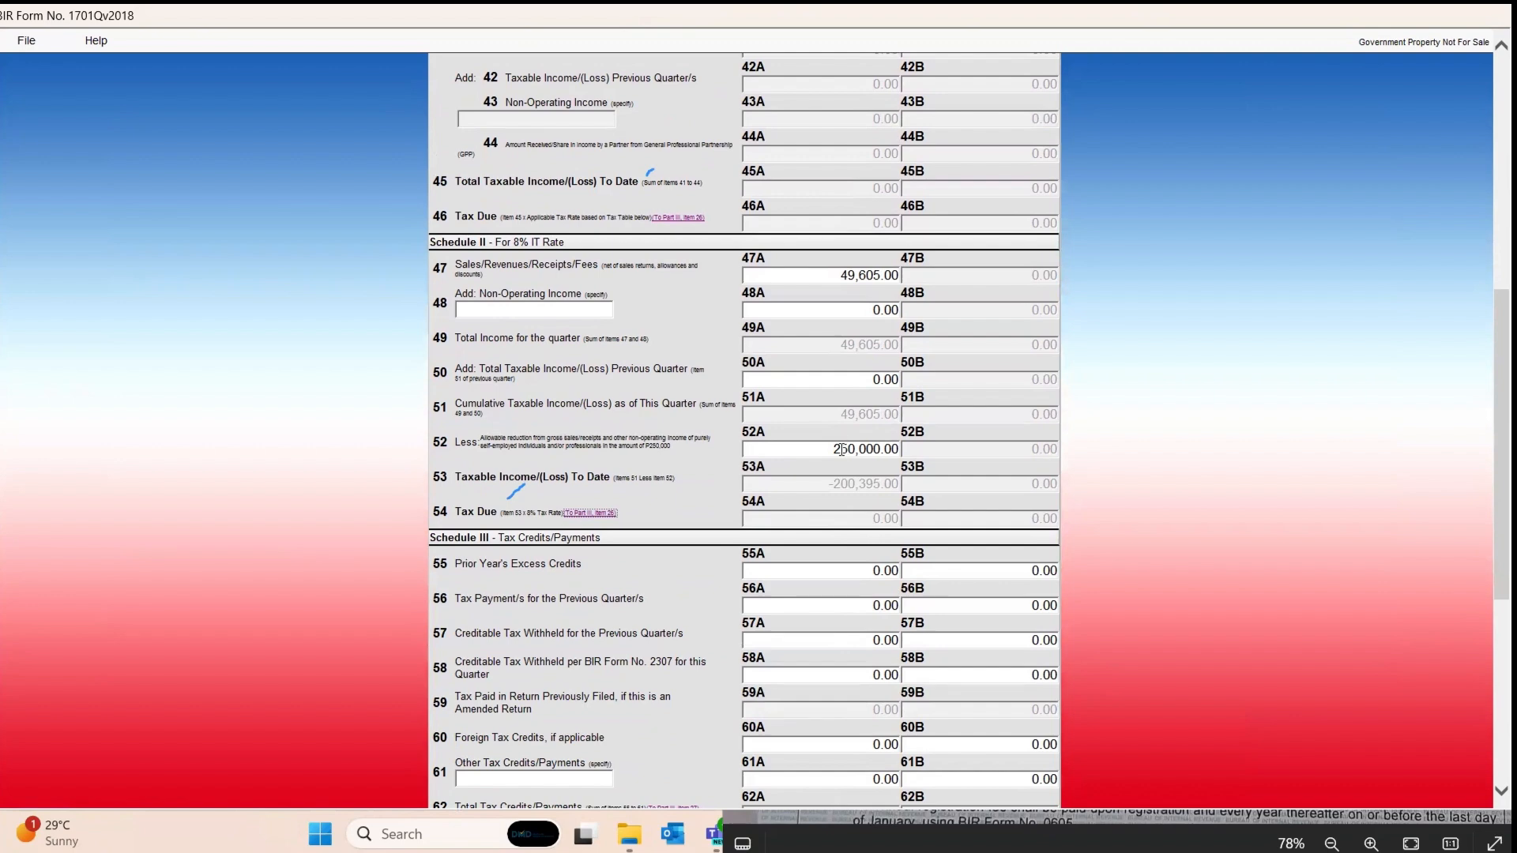
scroll(825, 534, "down", 4)
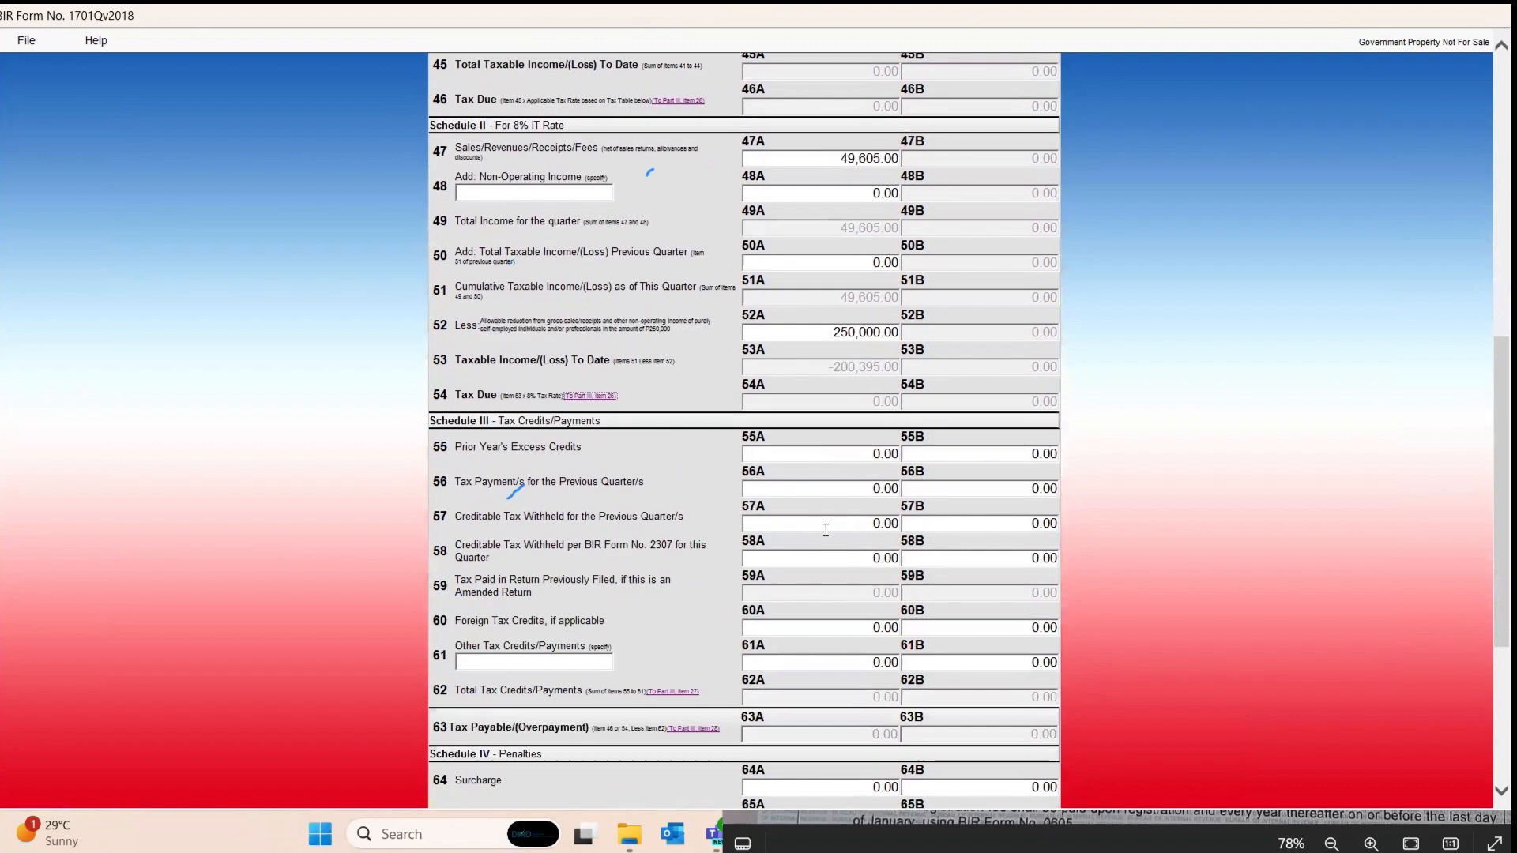
scroll(823, 529, "down", 2)
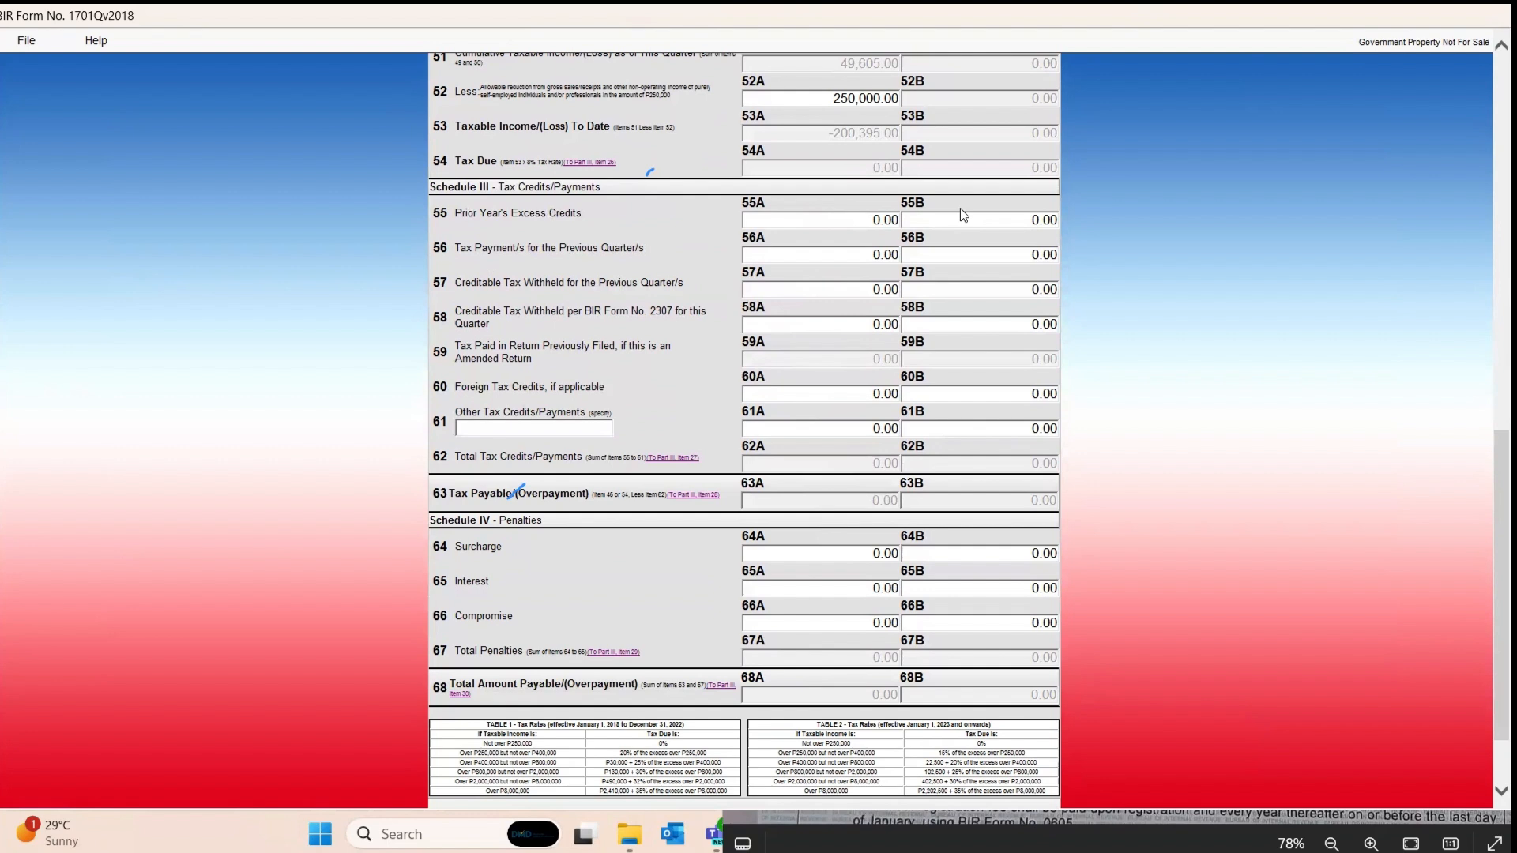
left_click(853, 216)
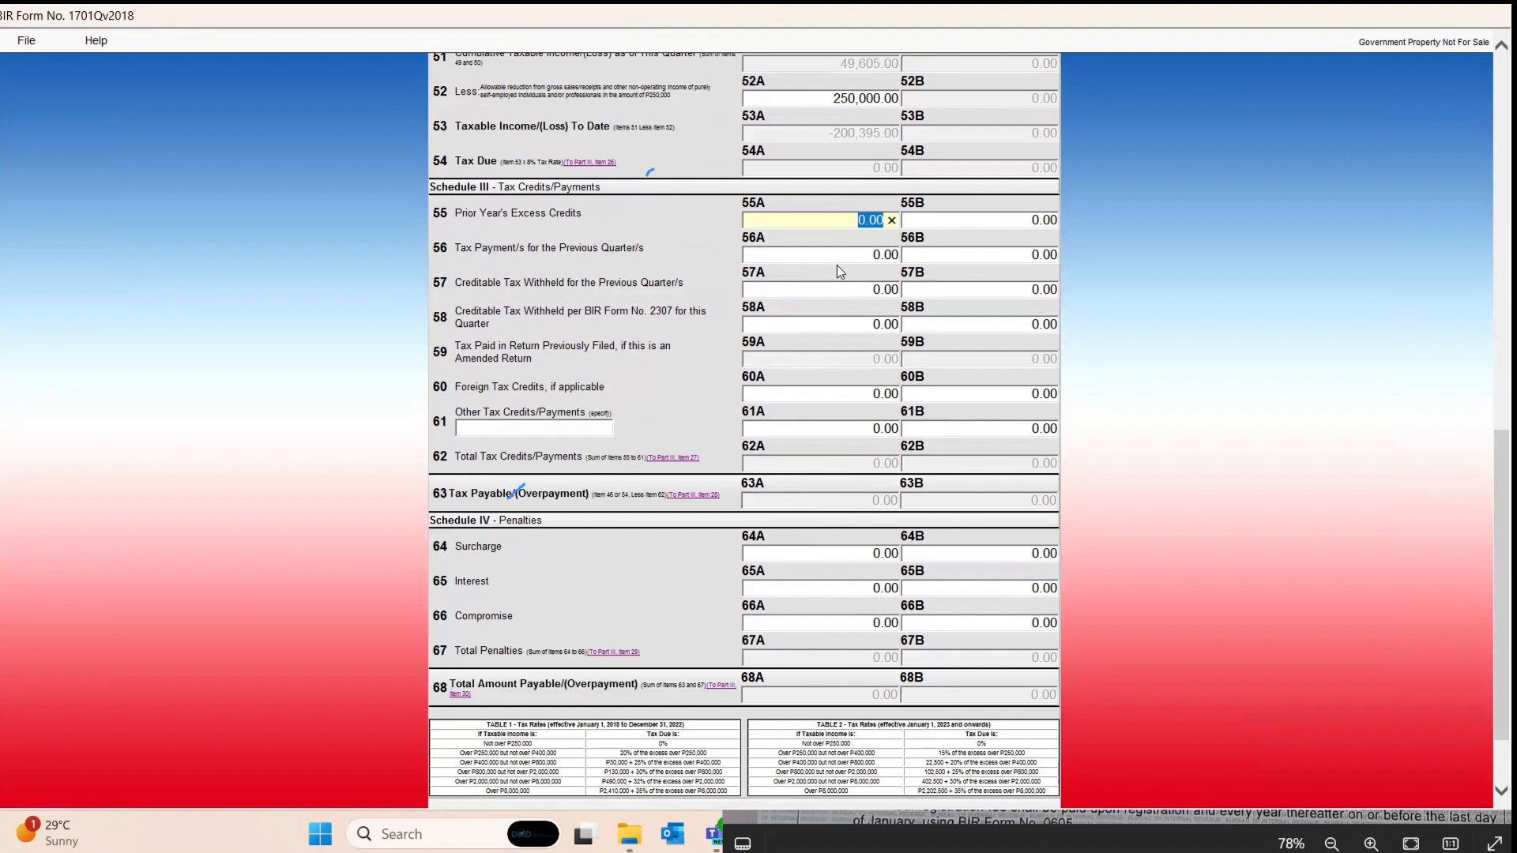
scroll(837, 266, "down", 3)
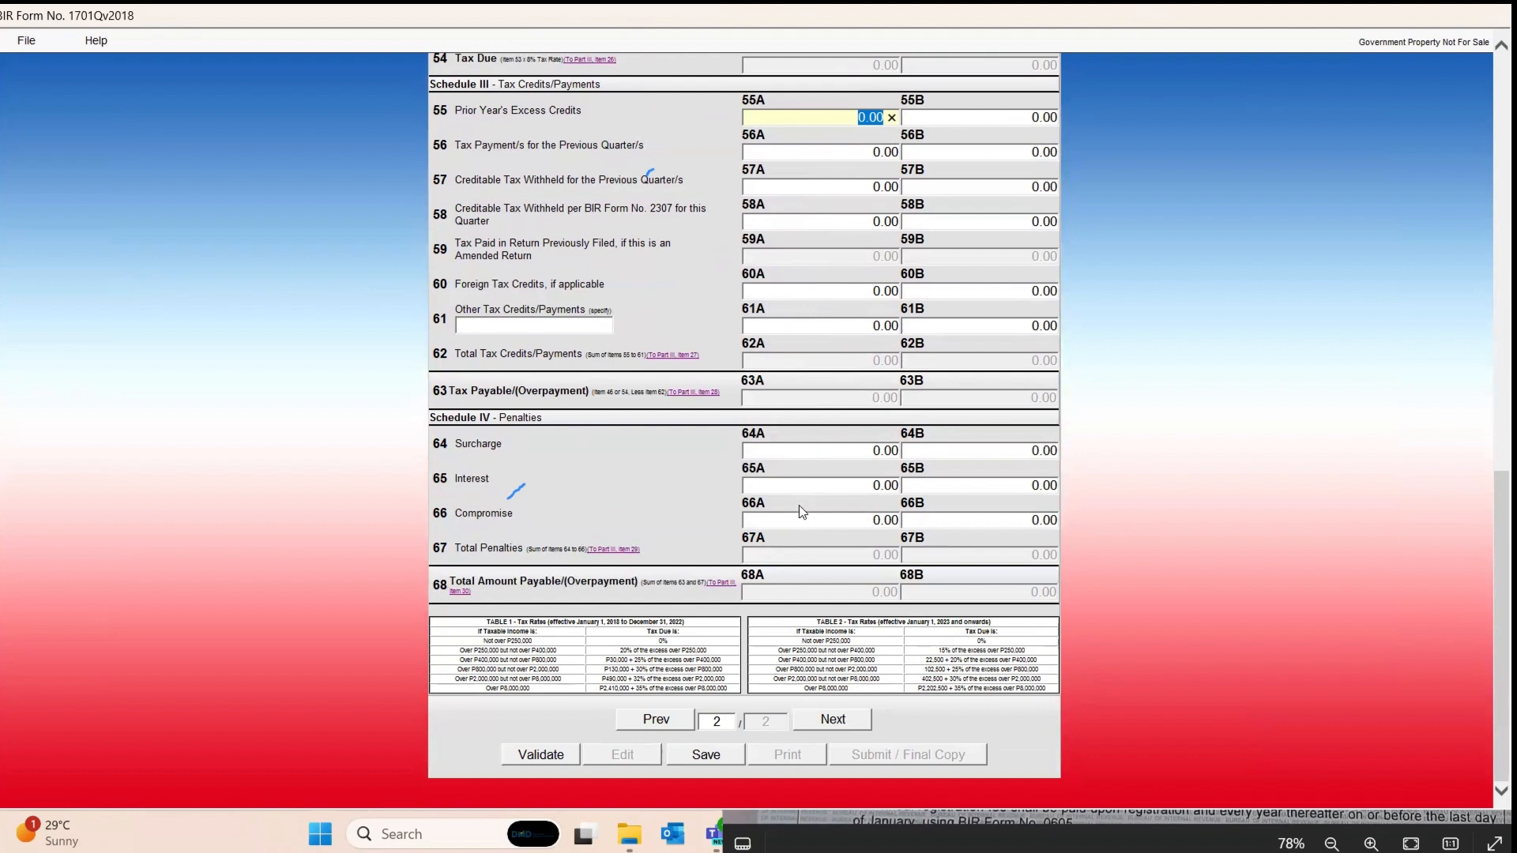
Step: Validate the completed 1701Q return and dismiss the success message
left_click(565, 757)
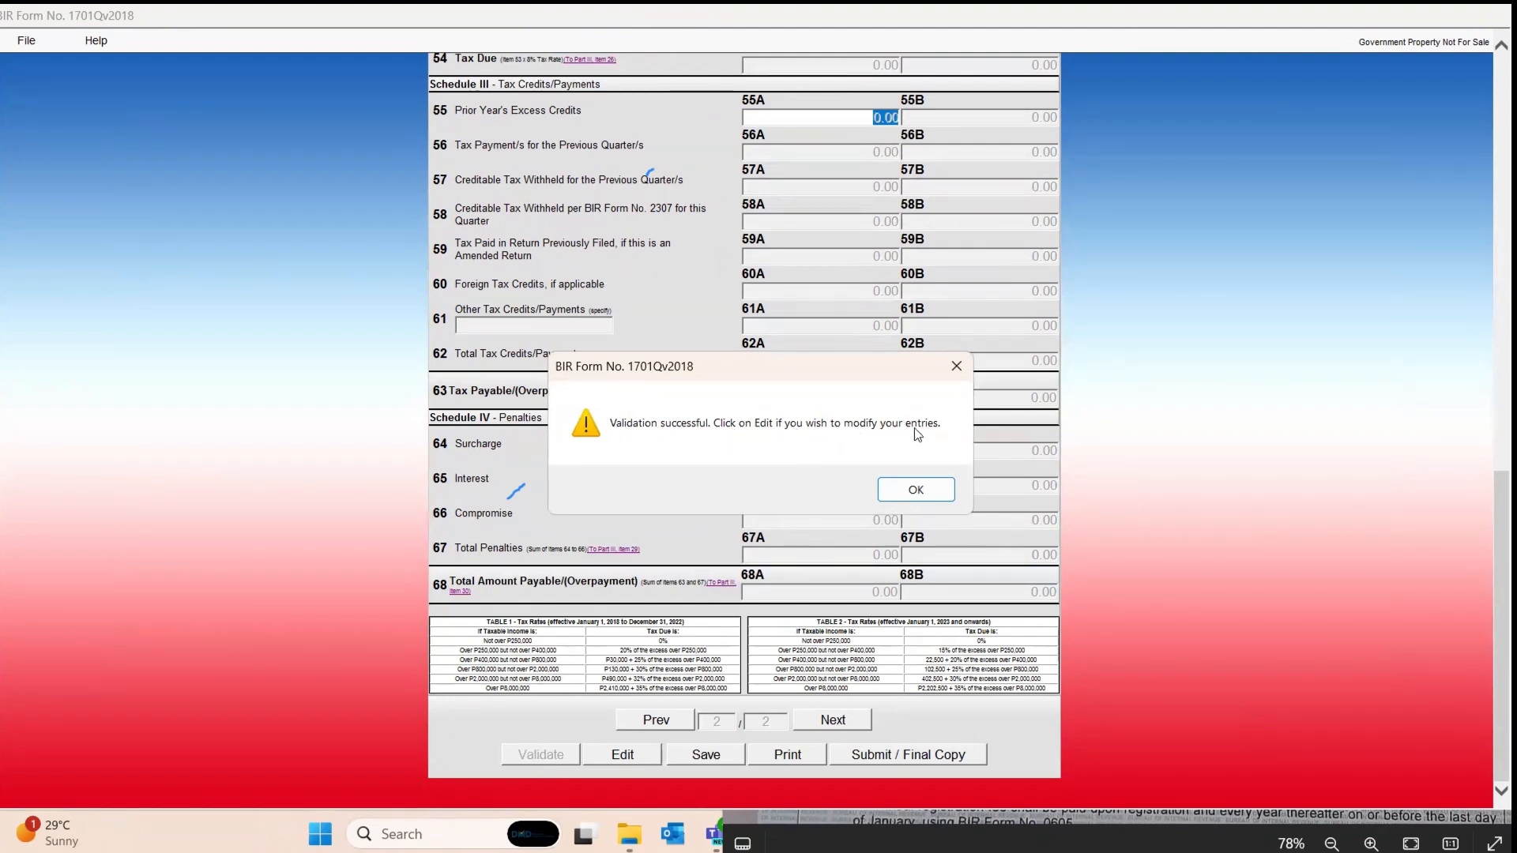
left_click(920, 491)
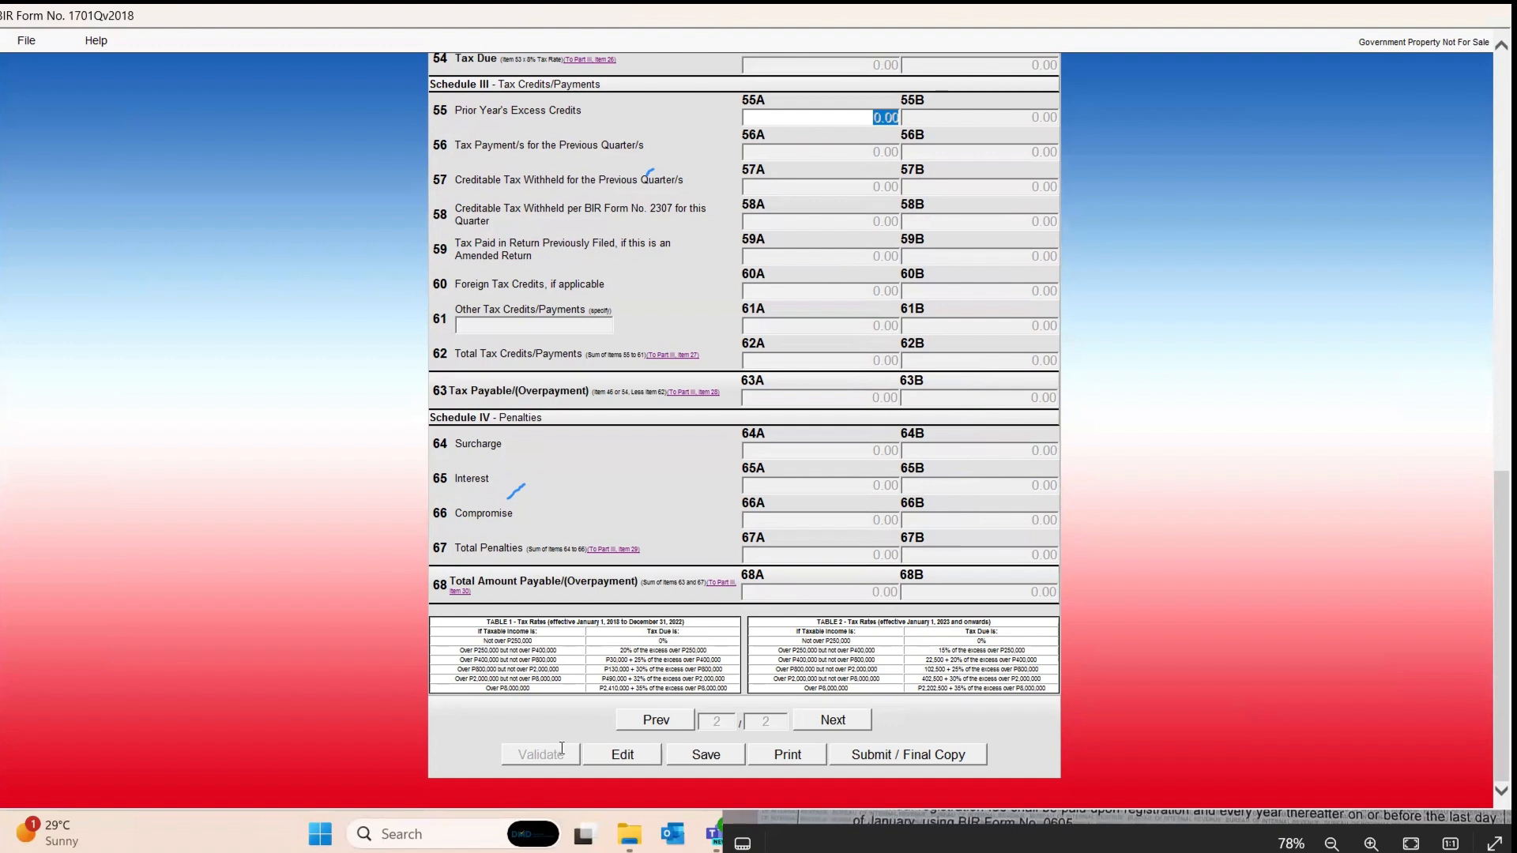
left_click(606, 755)
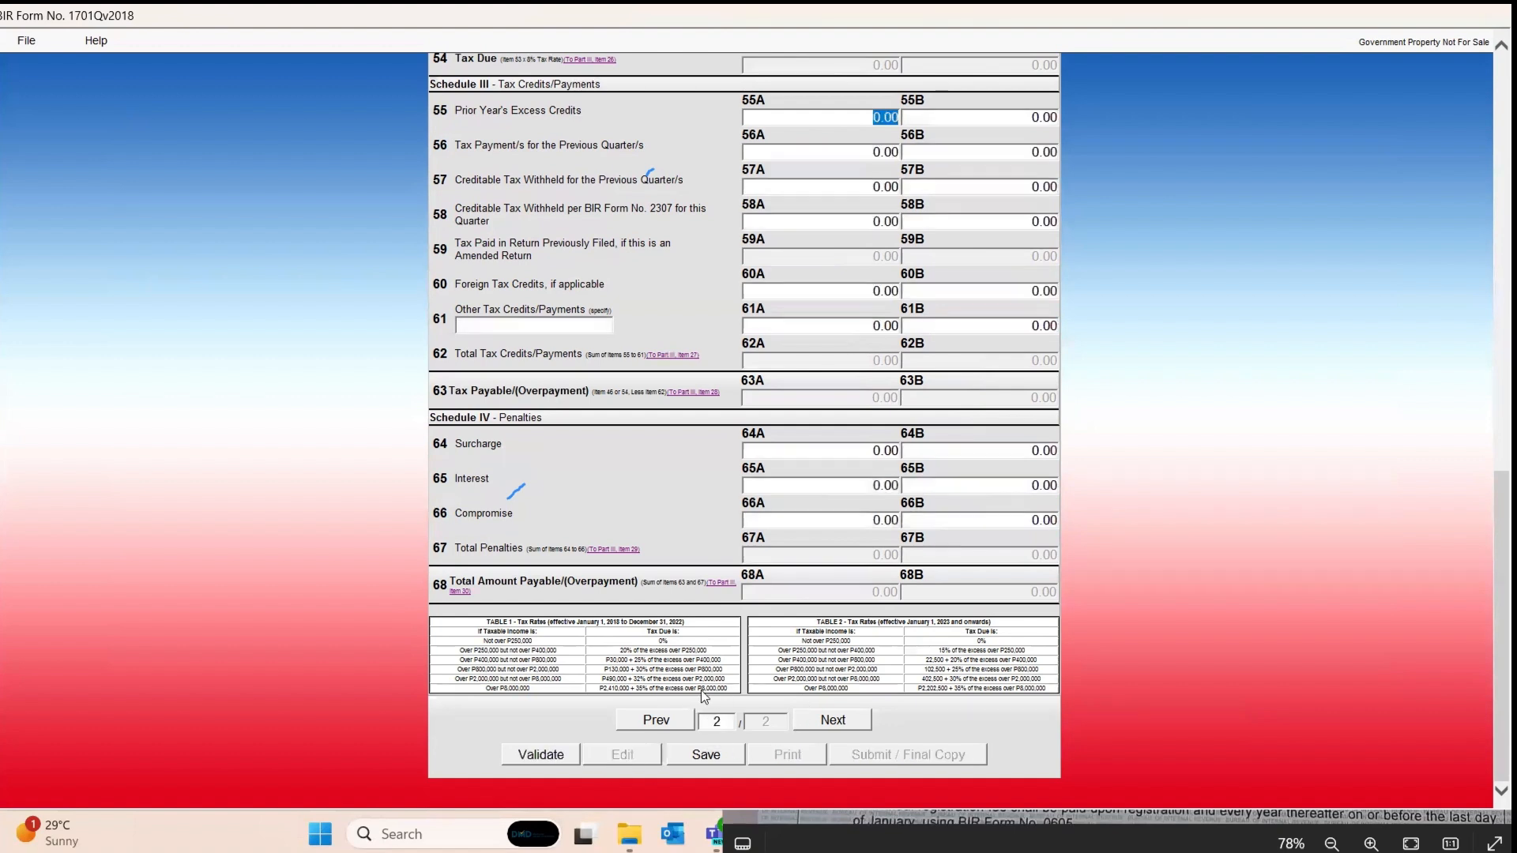
left_click(802, 525)
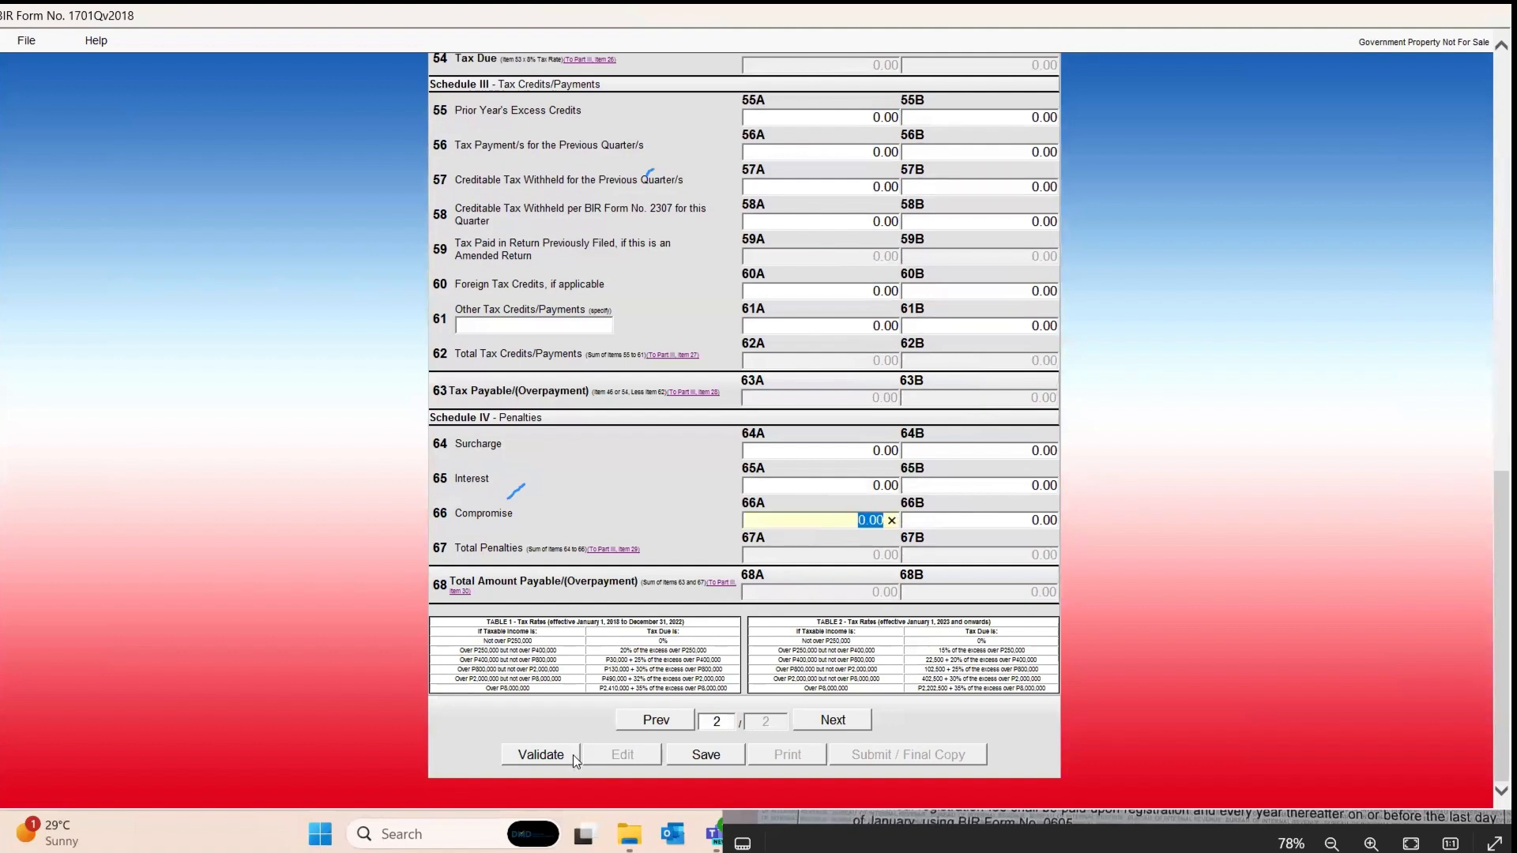
left_click(523, 755)
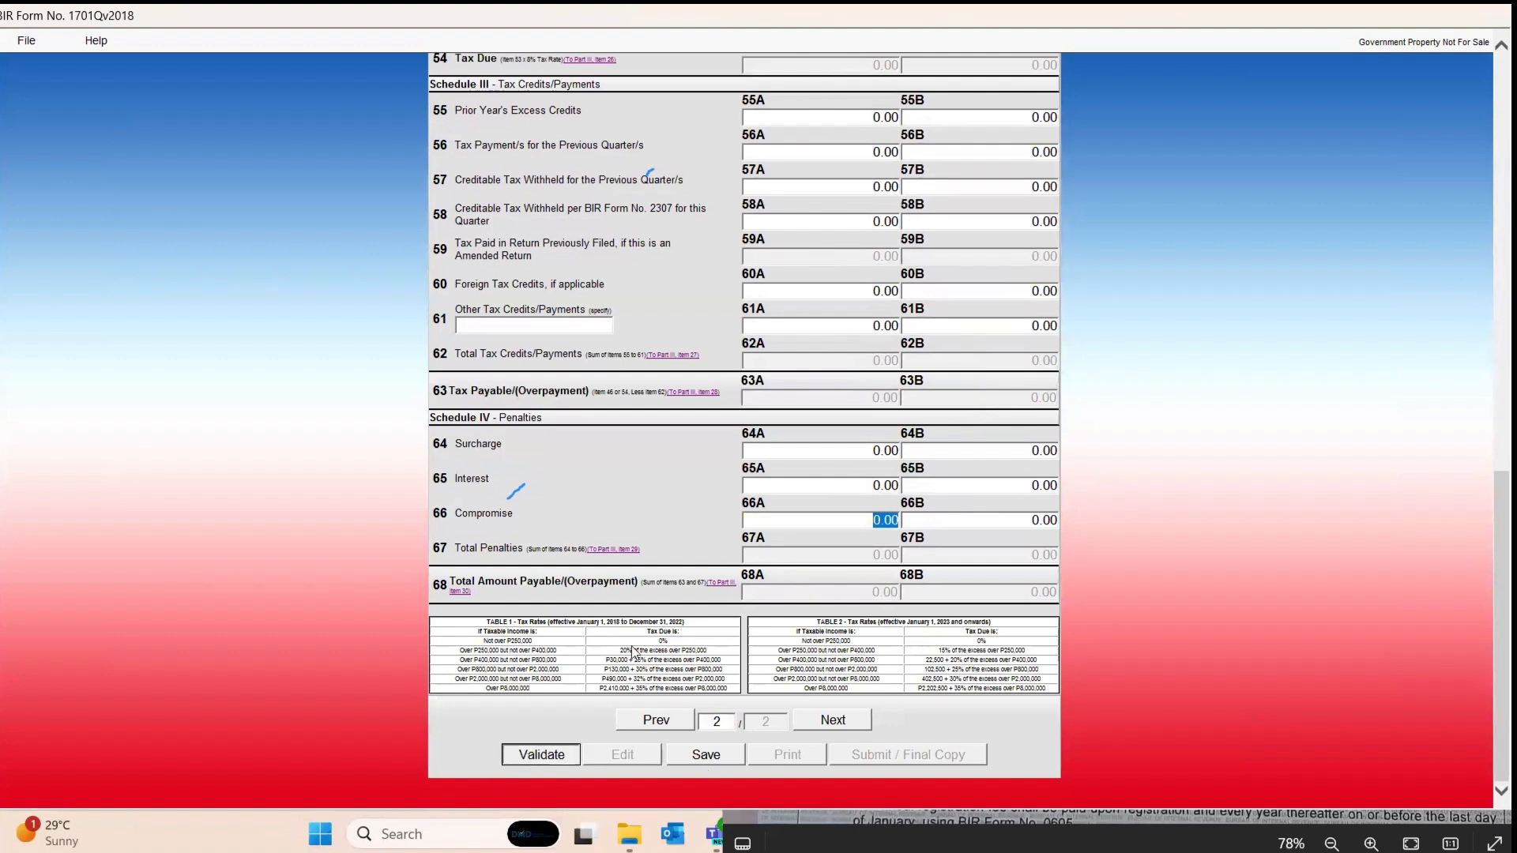
left_click(914, 492)
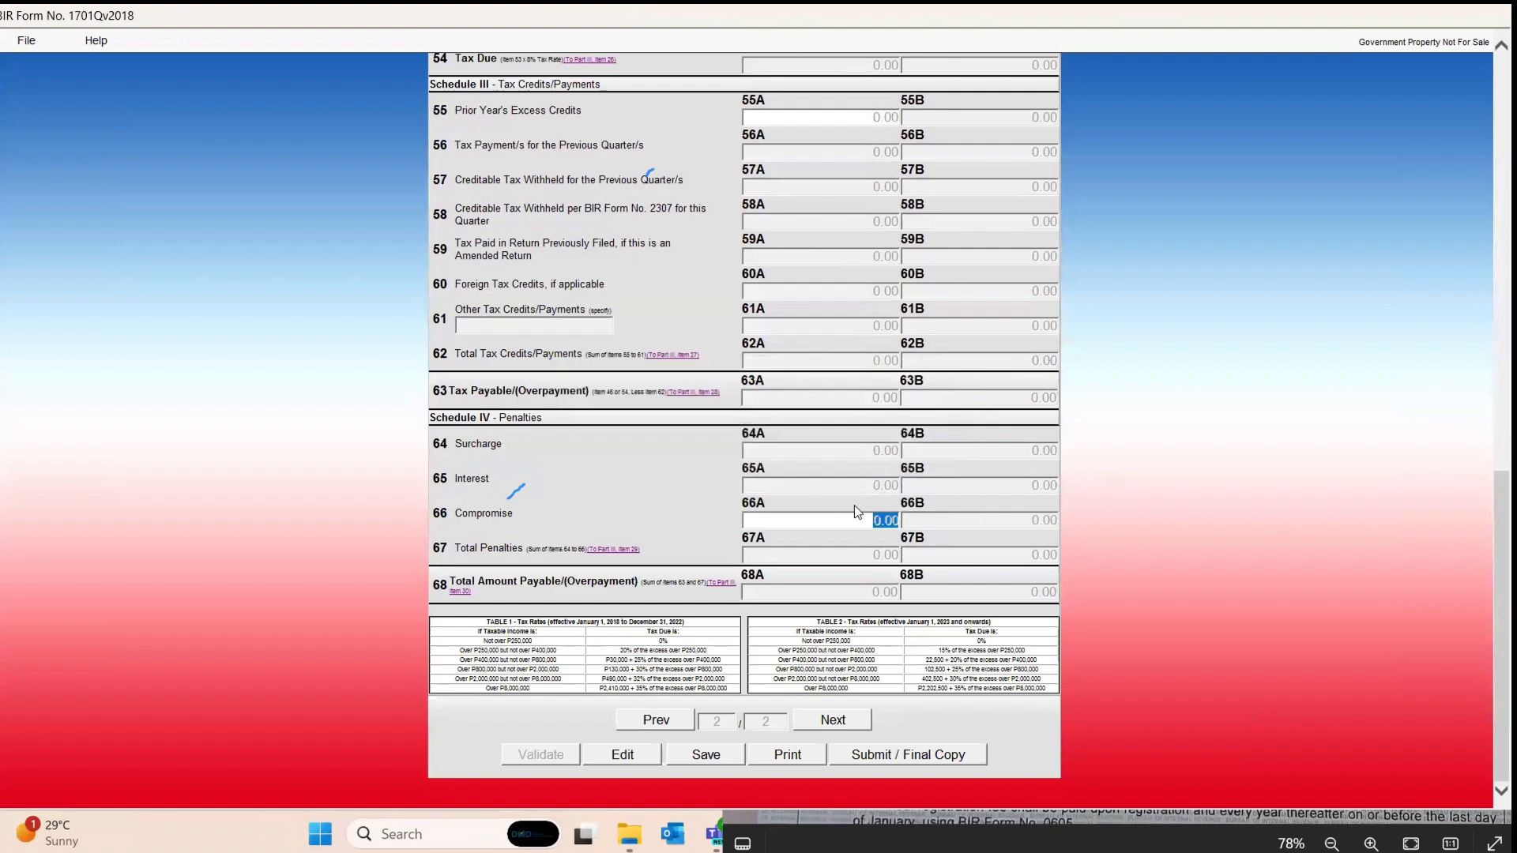
scroll(847, 505, "up", 3)
scroll(847, 506, "down", 3)
Step: Return to page 1 and clear FILIPINO from the Citizenship field
left_click(648, 720)
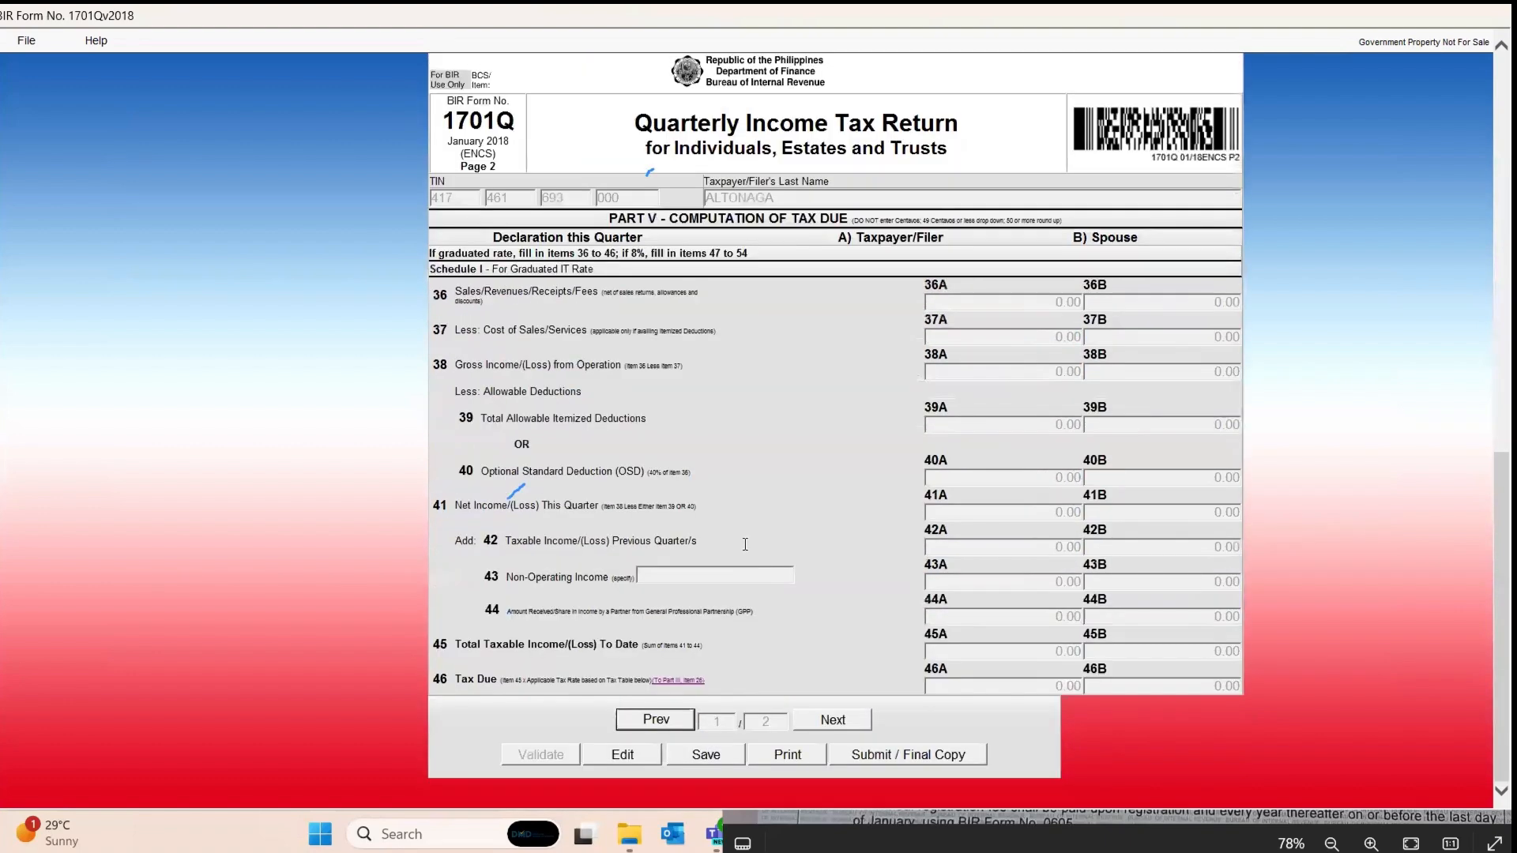
scroll(855, 464, "up", 4)
scroll(855, 464, "up", 4)
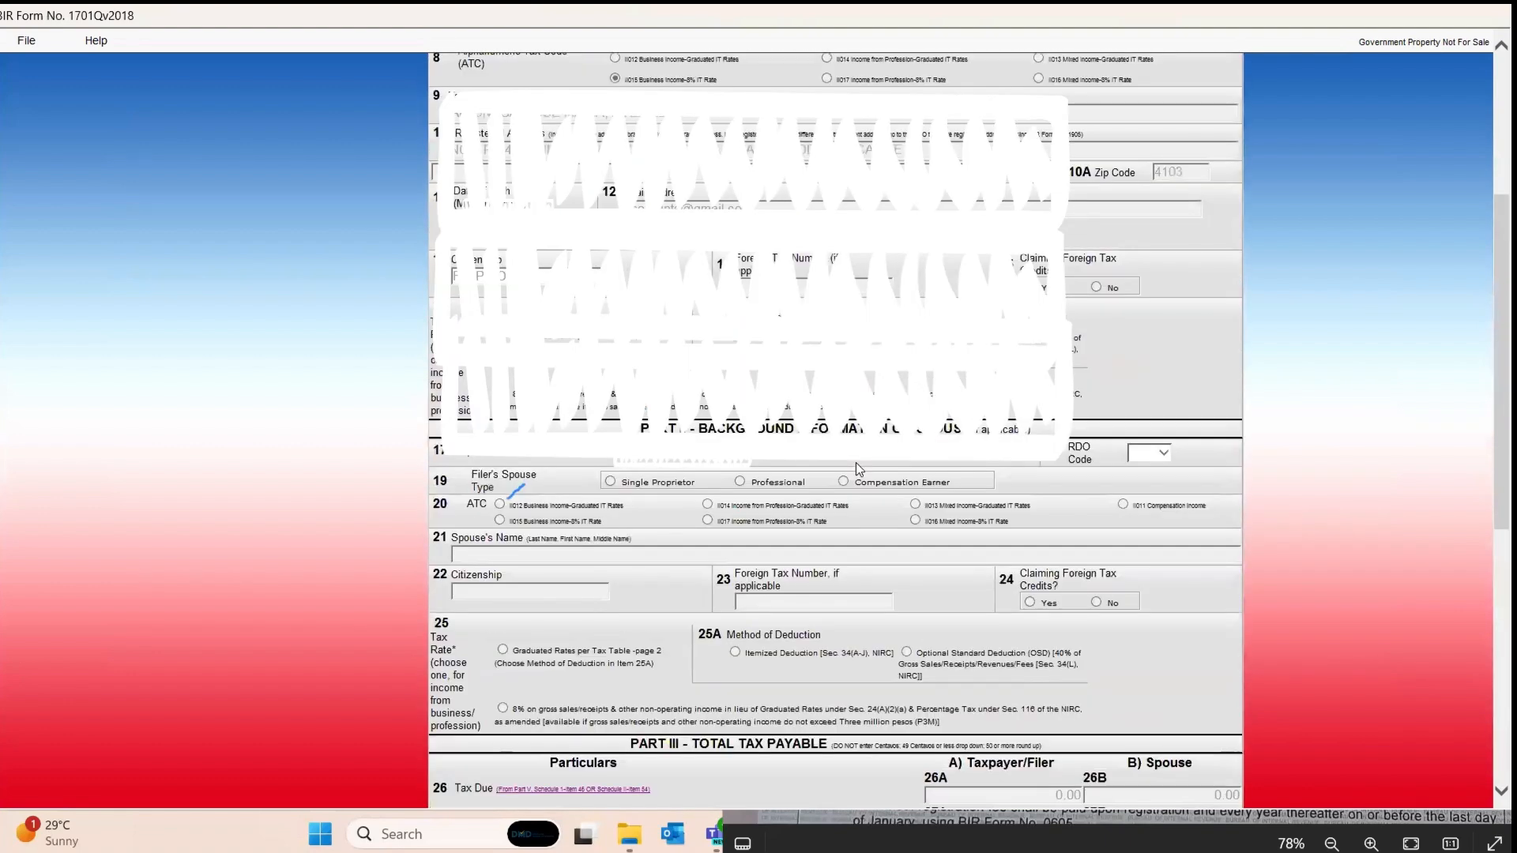
scroll(855, 467, "up", 4)
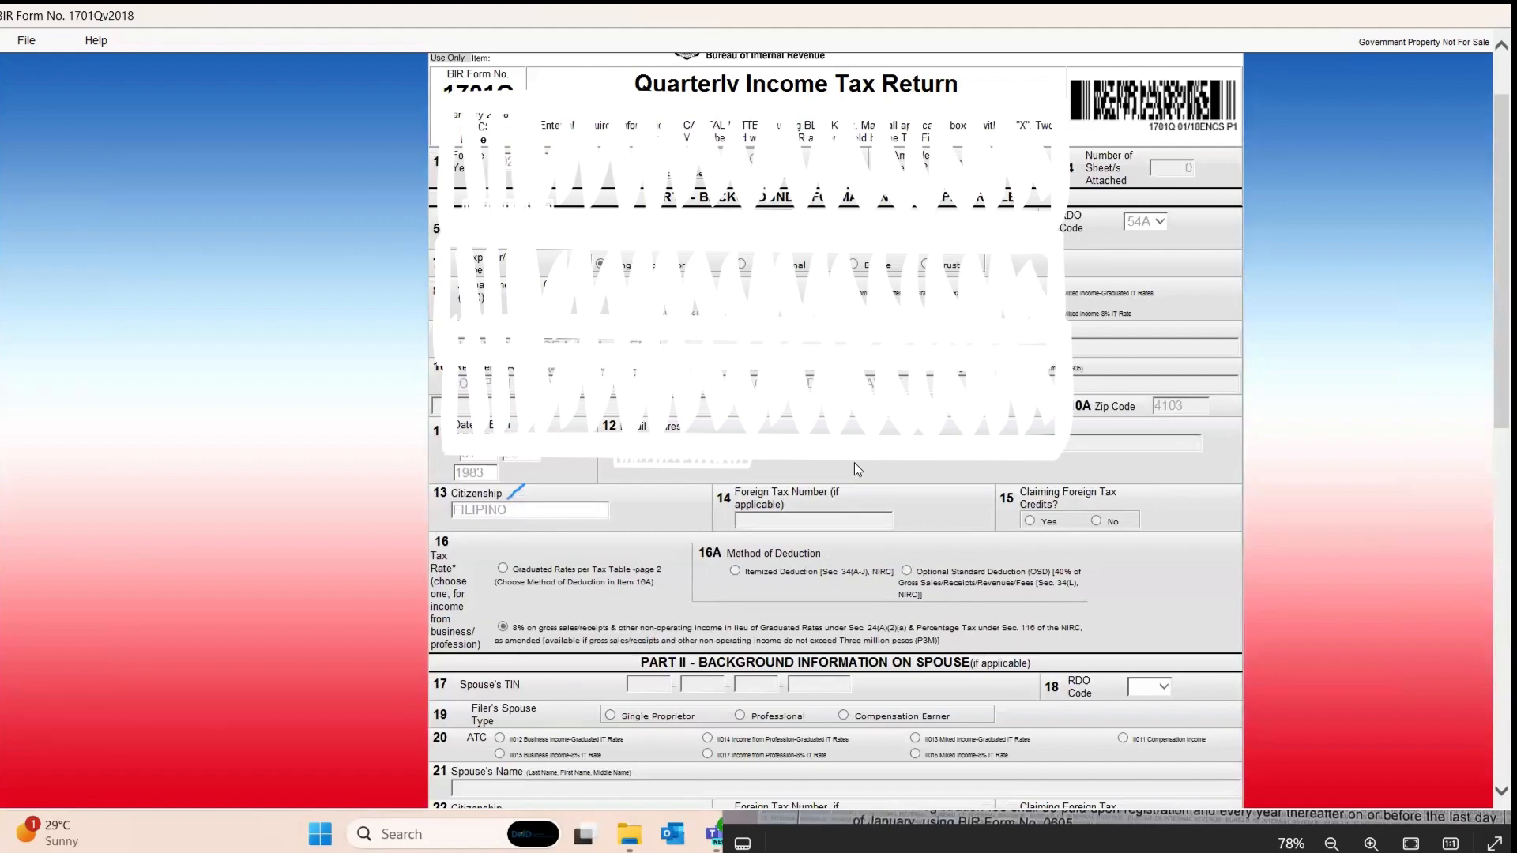
scroll(854, 462, "down", 12)
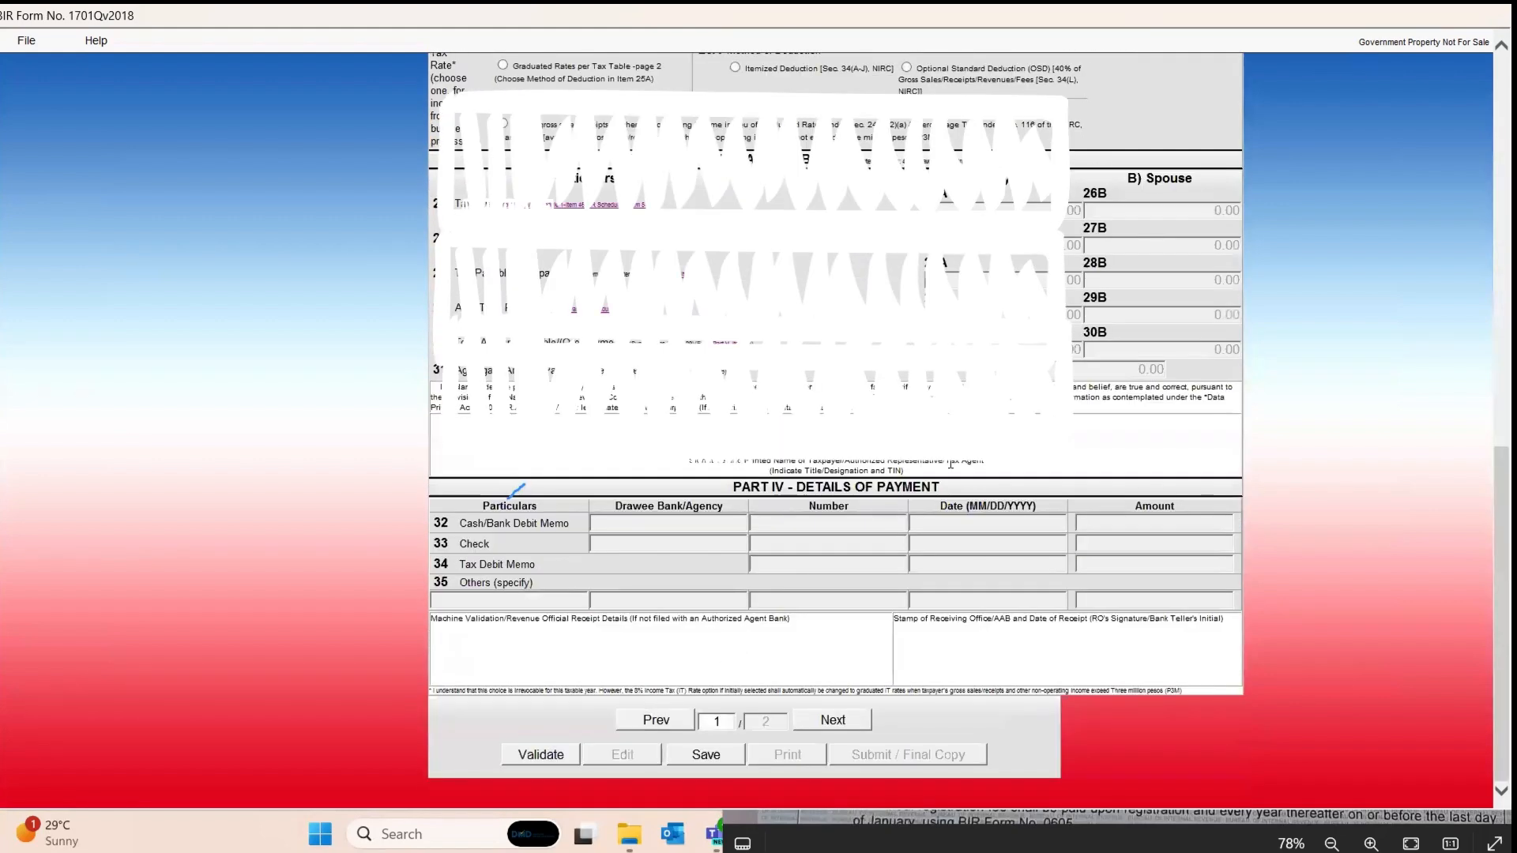
scroll(949, 462, "up", 6)
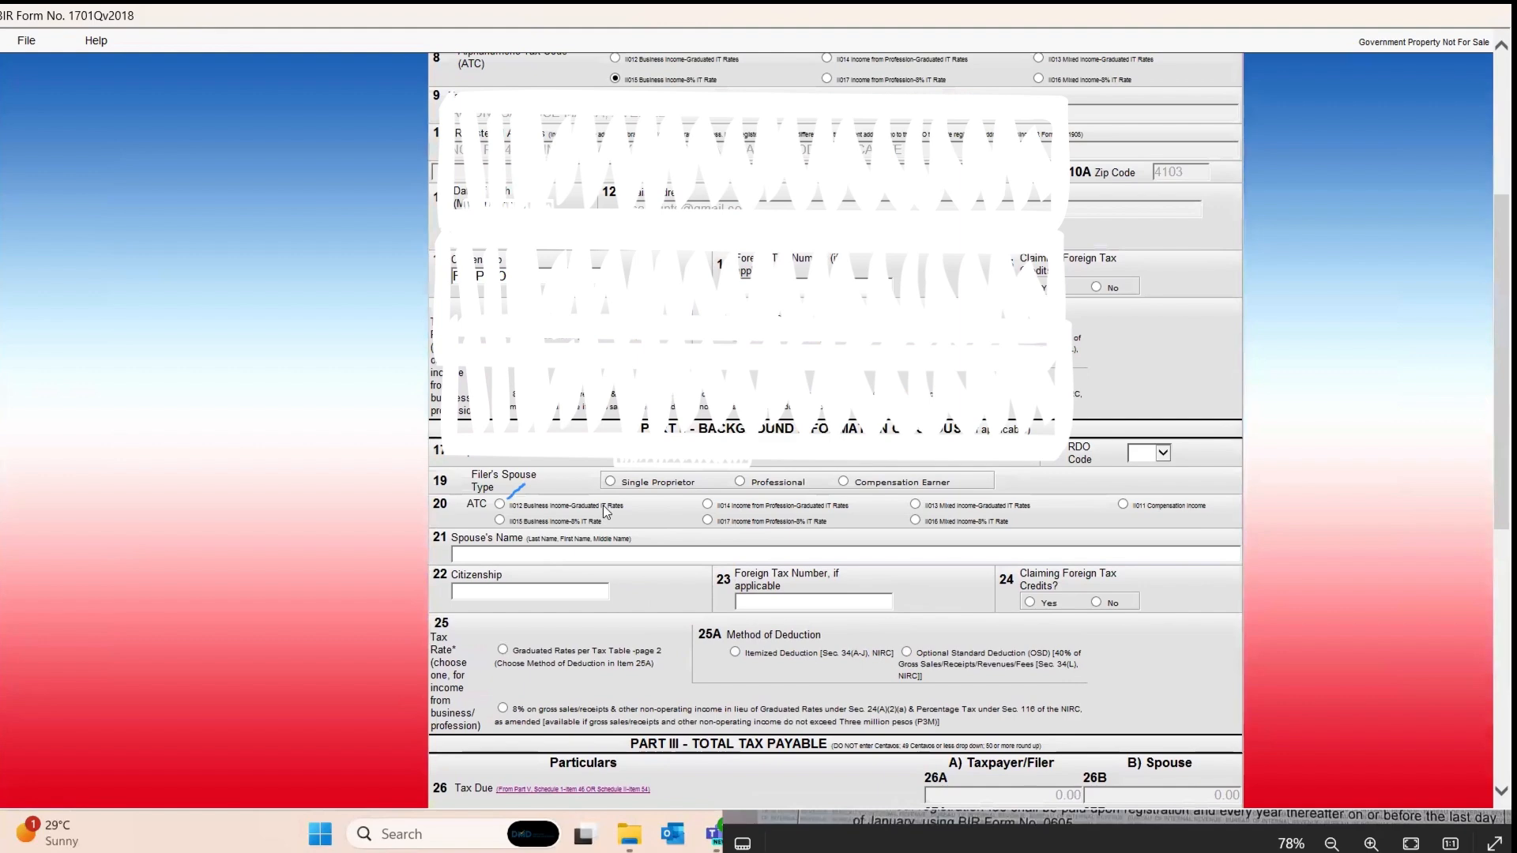
scroll(602, 510, "up", 2)
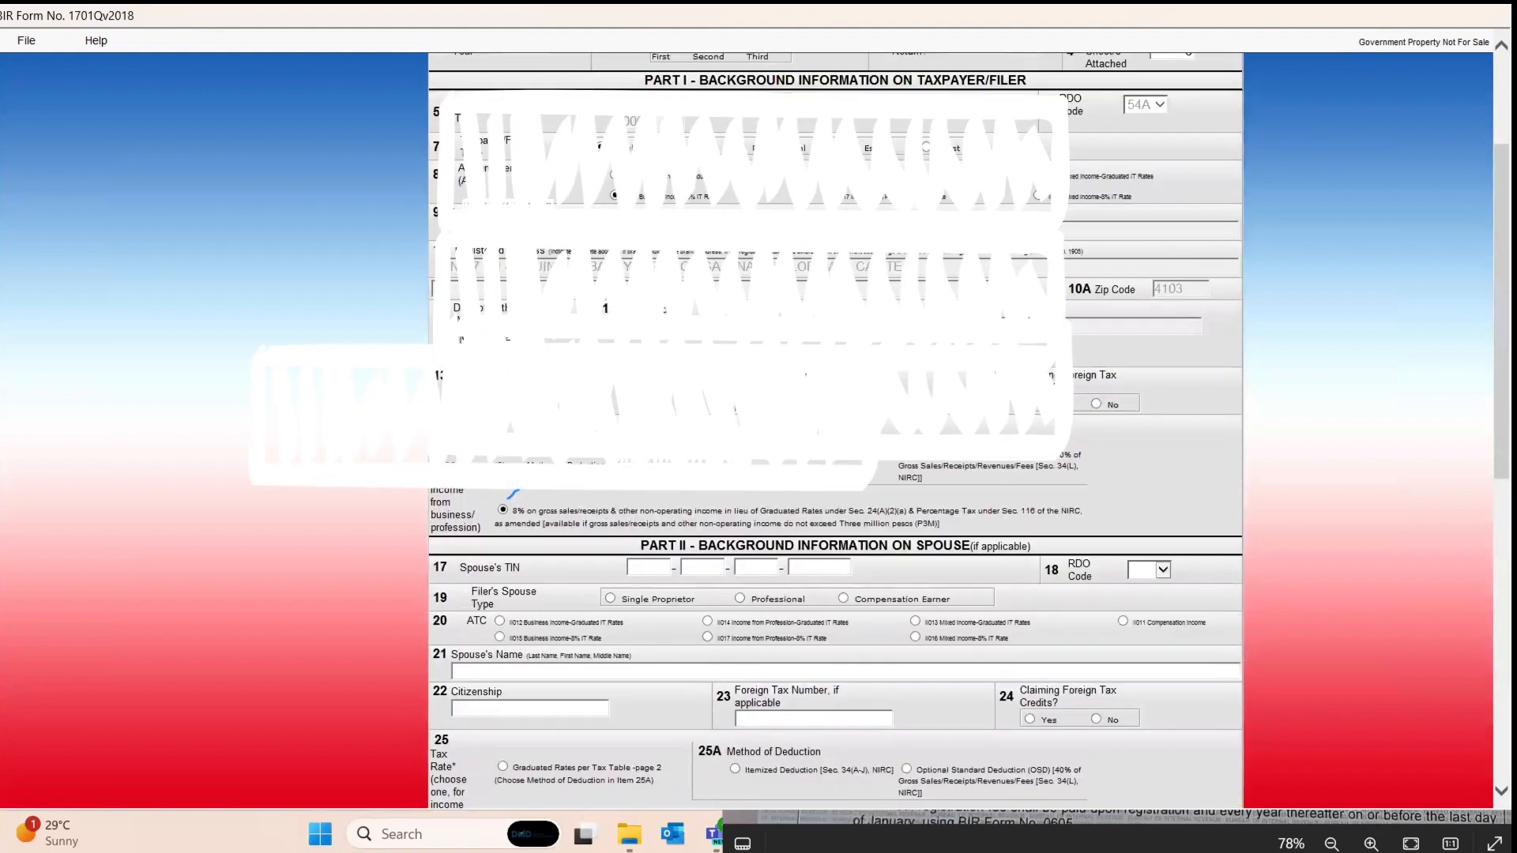
scroll(772, 378, "up", 3)
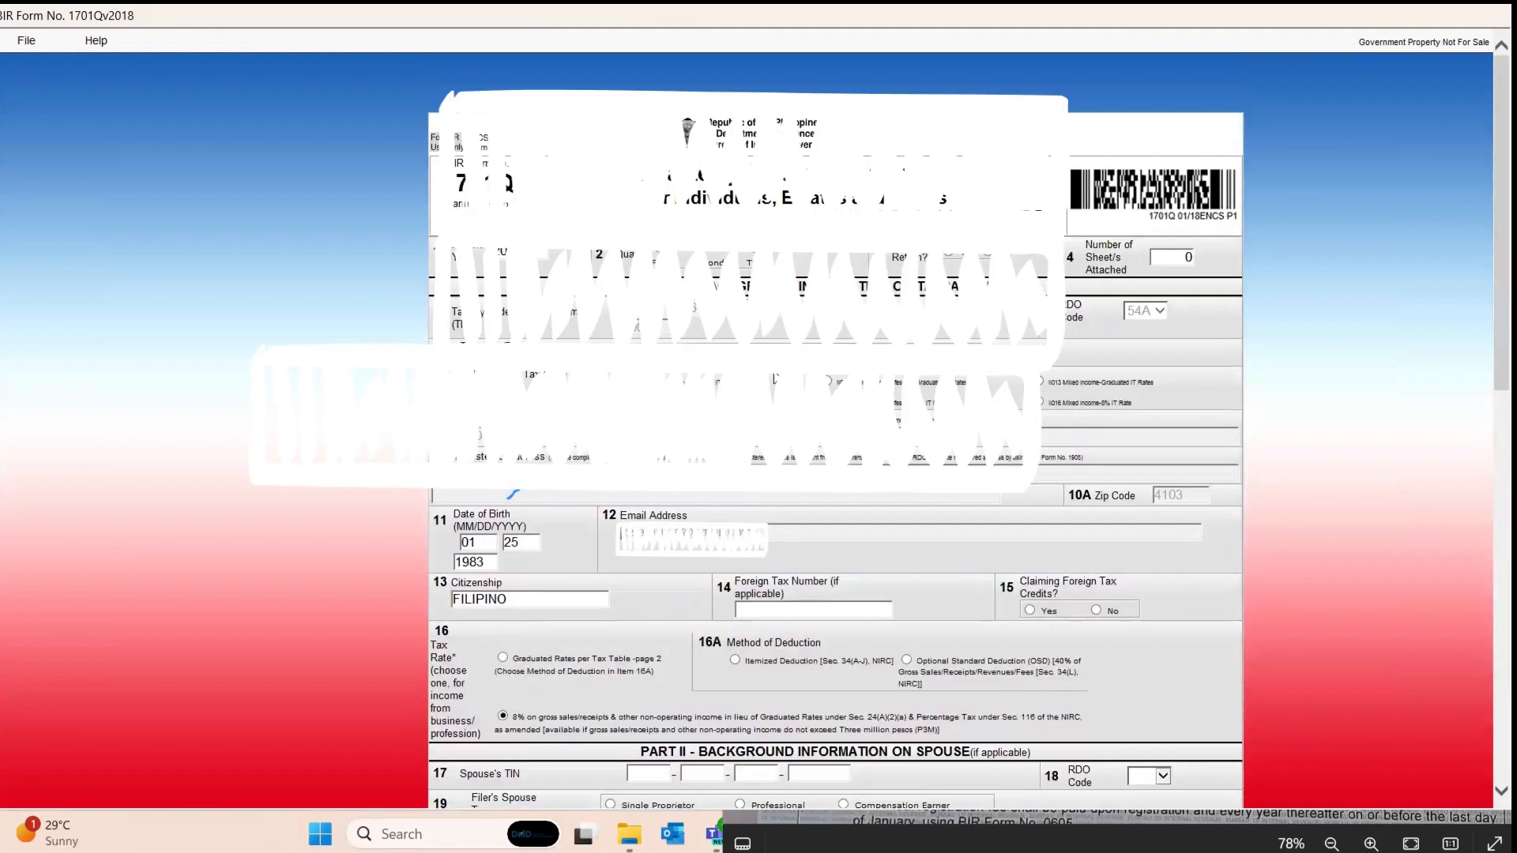
scroll(773, 379, "down", 1)
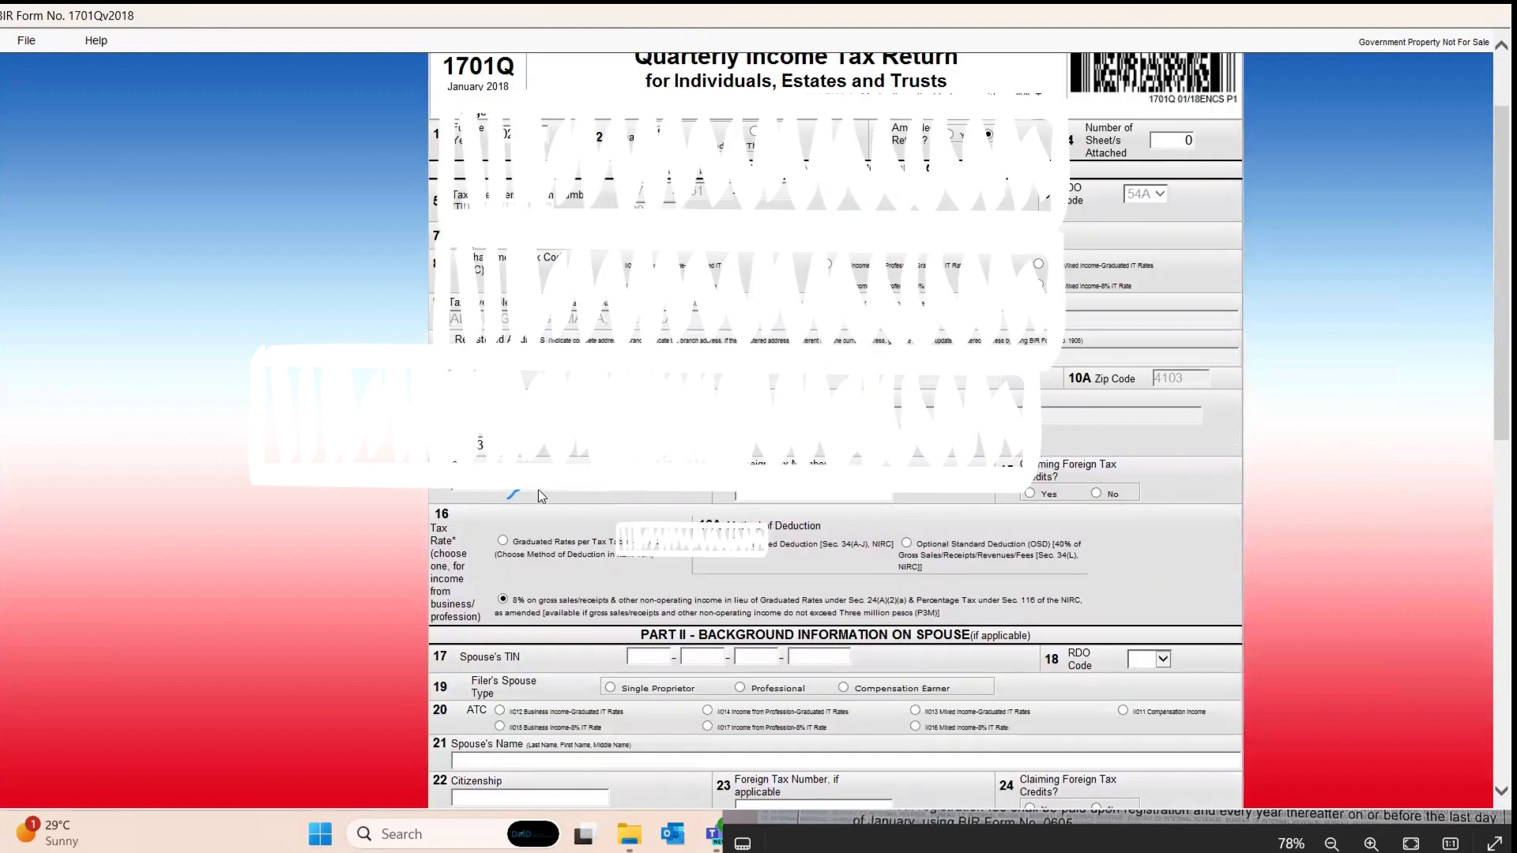
left_click_drag(538, 488, 305, 493)
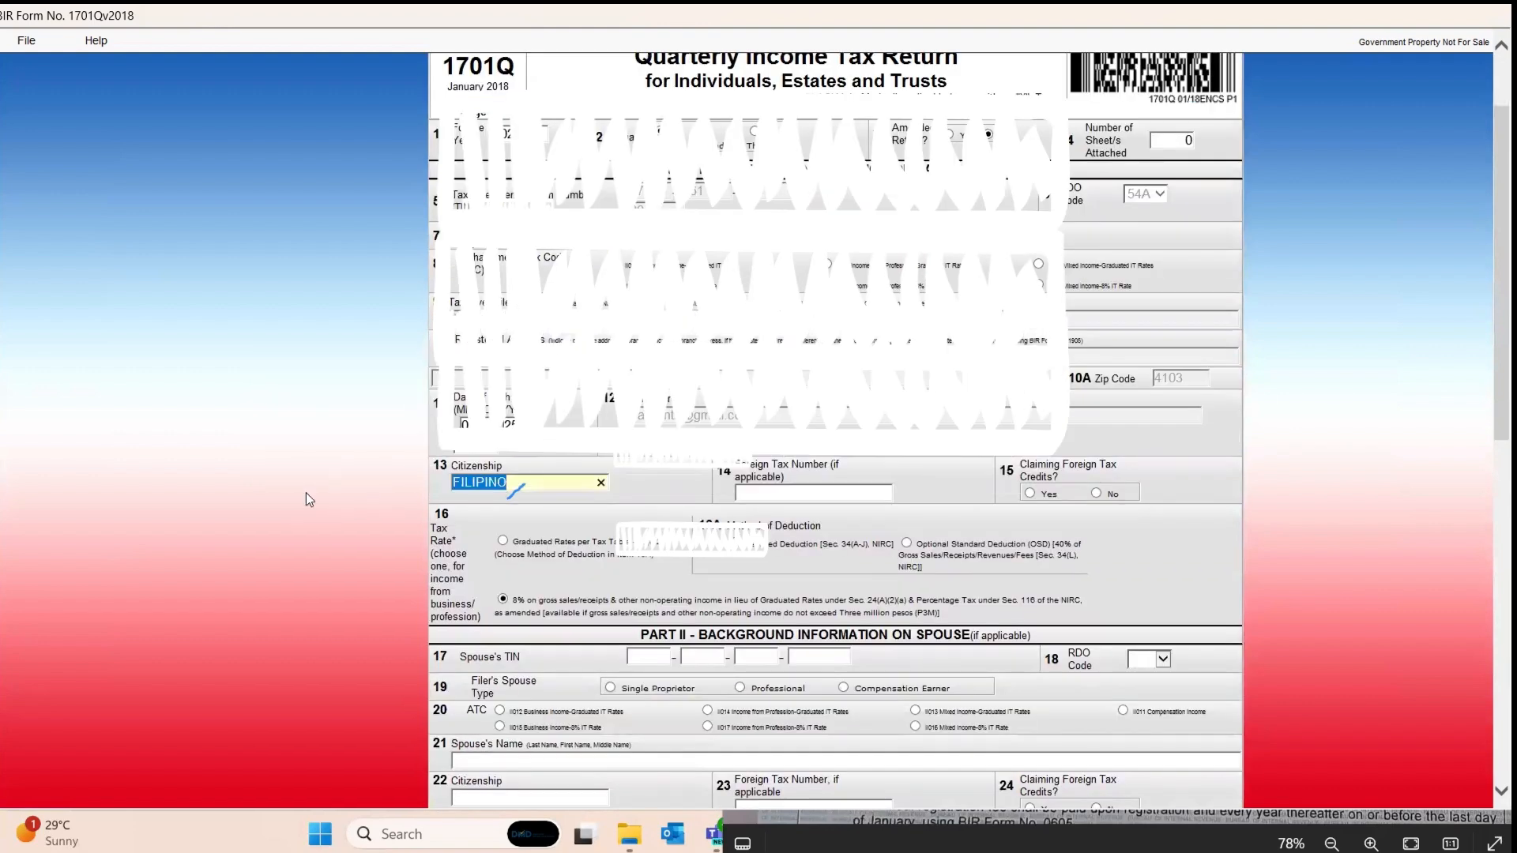
left_click(601, 483)
Step: Validate the changed return and dismiss the success message
scroll(566, 774, "down", 6)
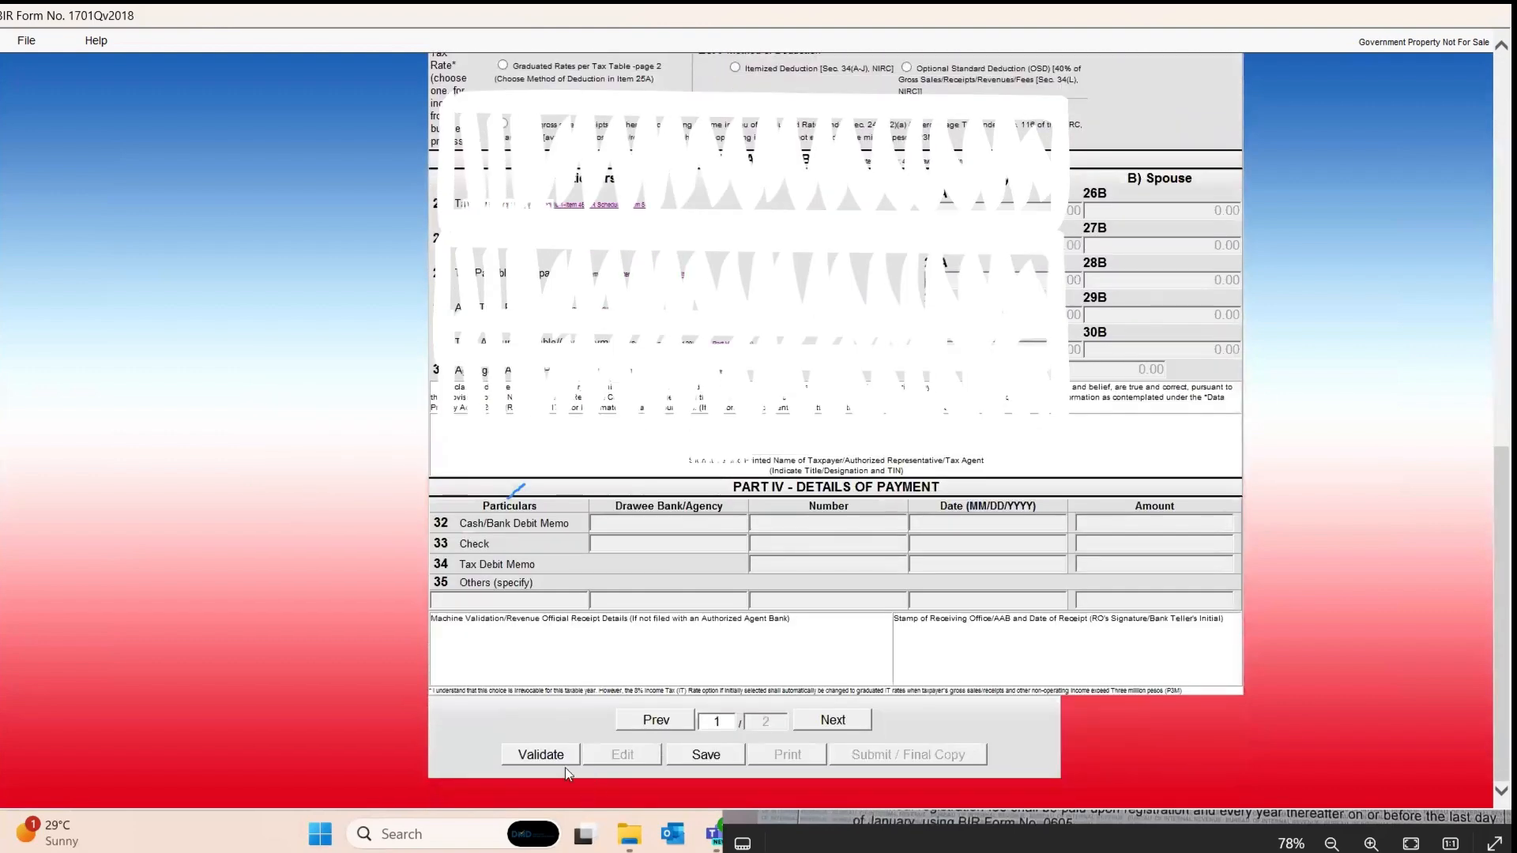
left_click(555, 756)
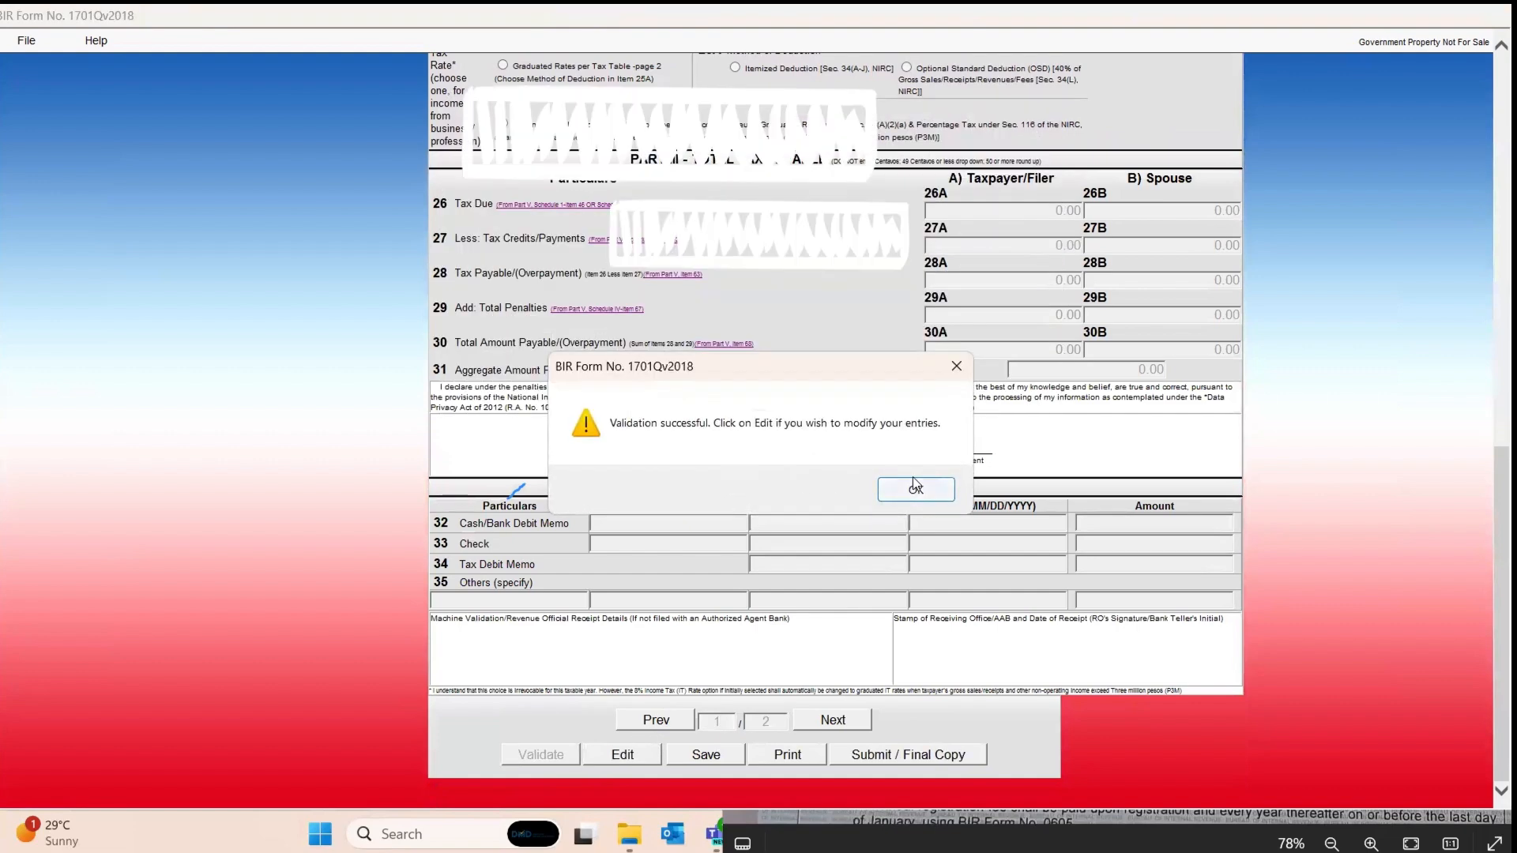
left_click(914, 488)
Step: Reopen the return for editing and delete the birth month, year and day in item 11
scroll(718, 481, "up", 5)
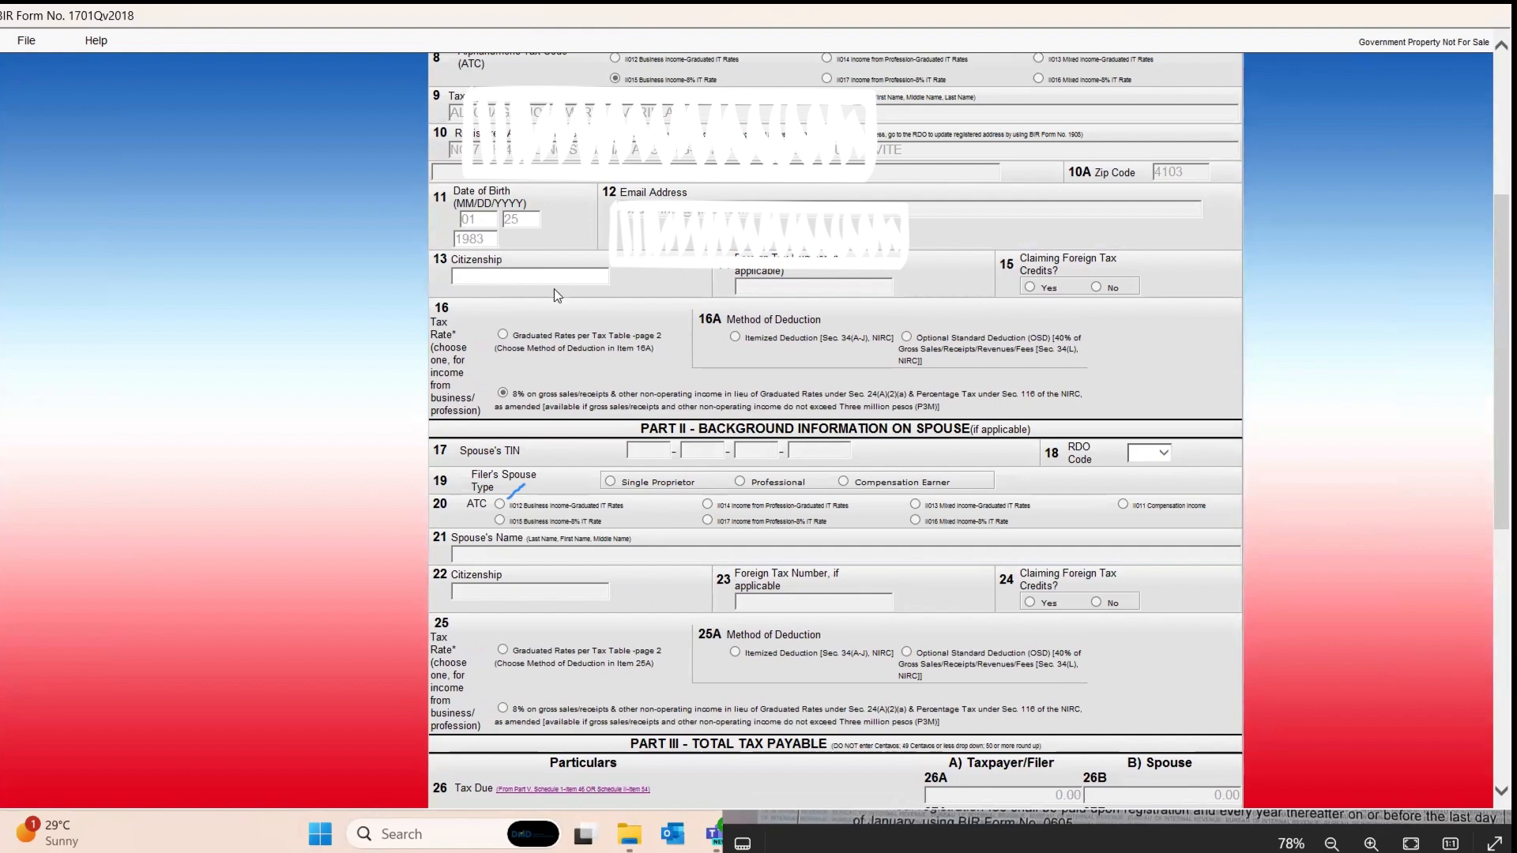
scroll(622, 638, "down", 6)
left_click(619, 752)
scroll(533, 477, "up", 2)
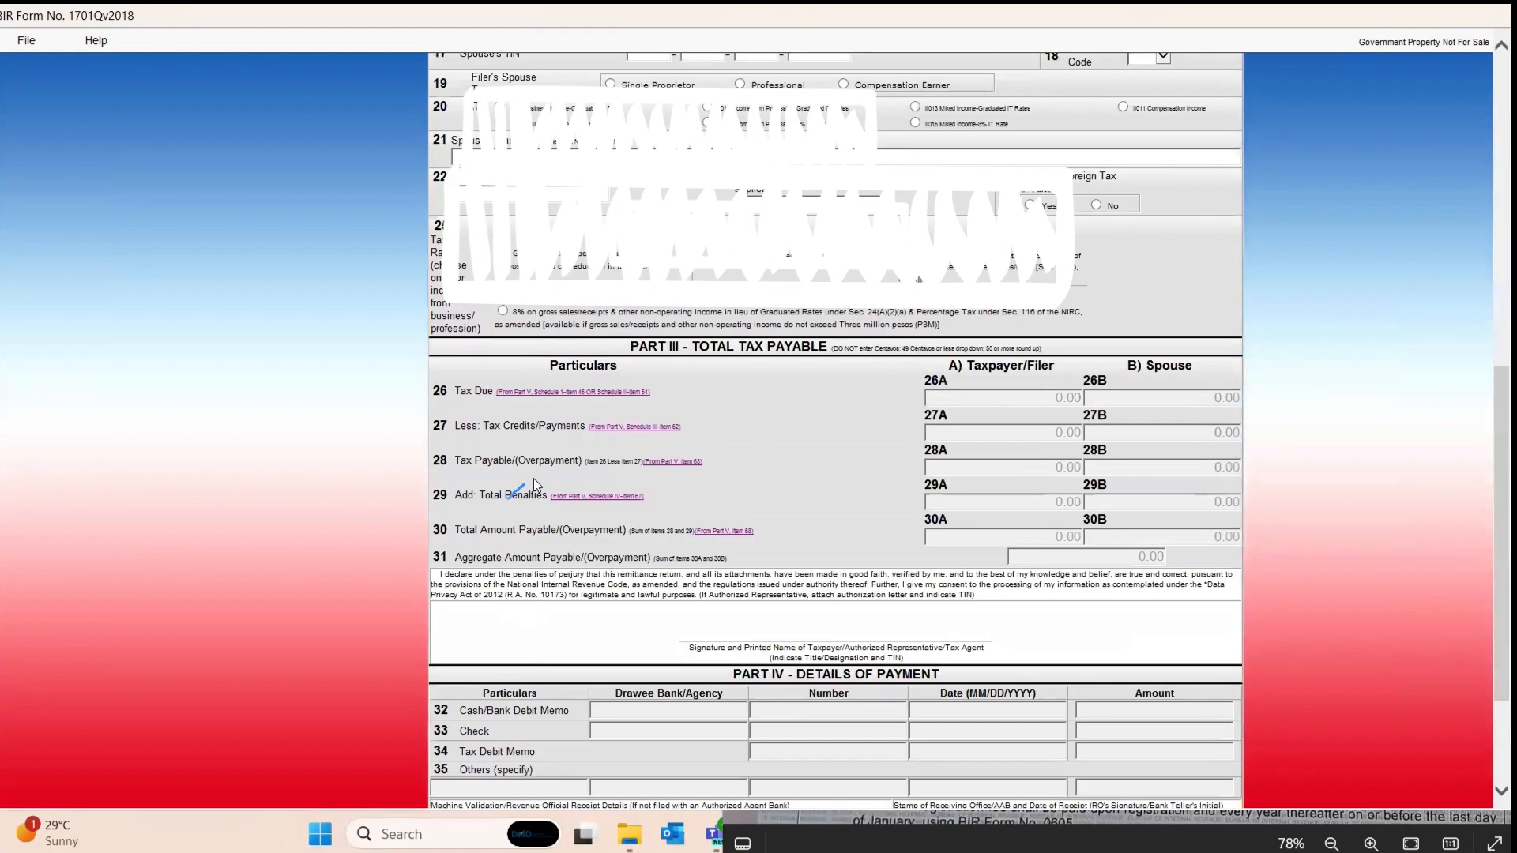
scroll(529, 442, "up", 1)
scroll(506, 316, "up", 3)
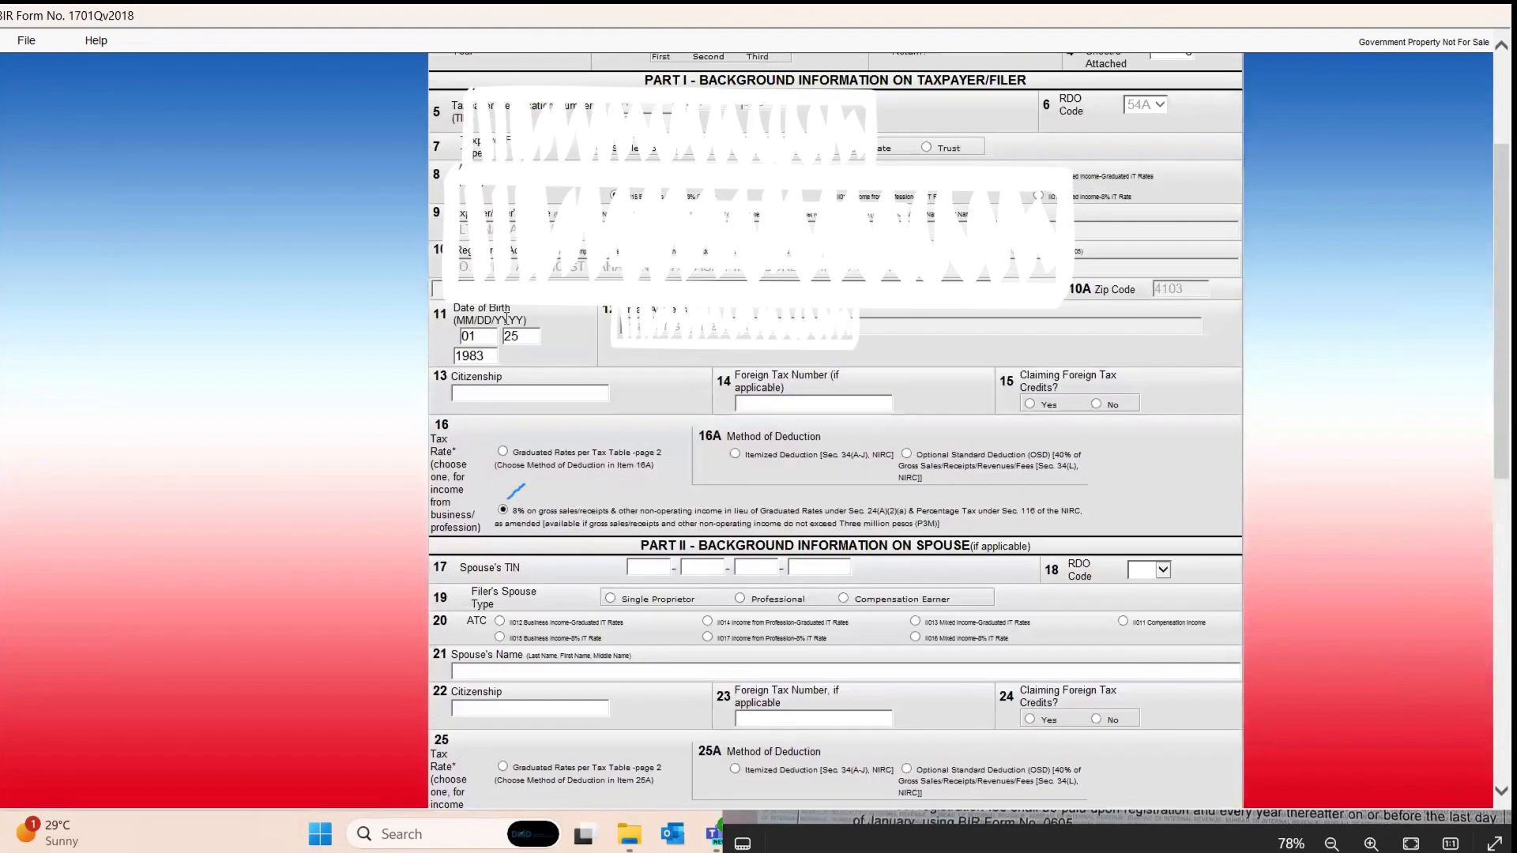
left_click(472, 335)
key("Delete")
left_click(457, 356)
key("Delete")
left_click(518, 336)
key("Delete")
Step: Validate the return, triggering the missing birth date warning
scroll(586, 468, "down", 3)
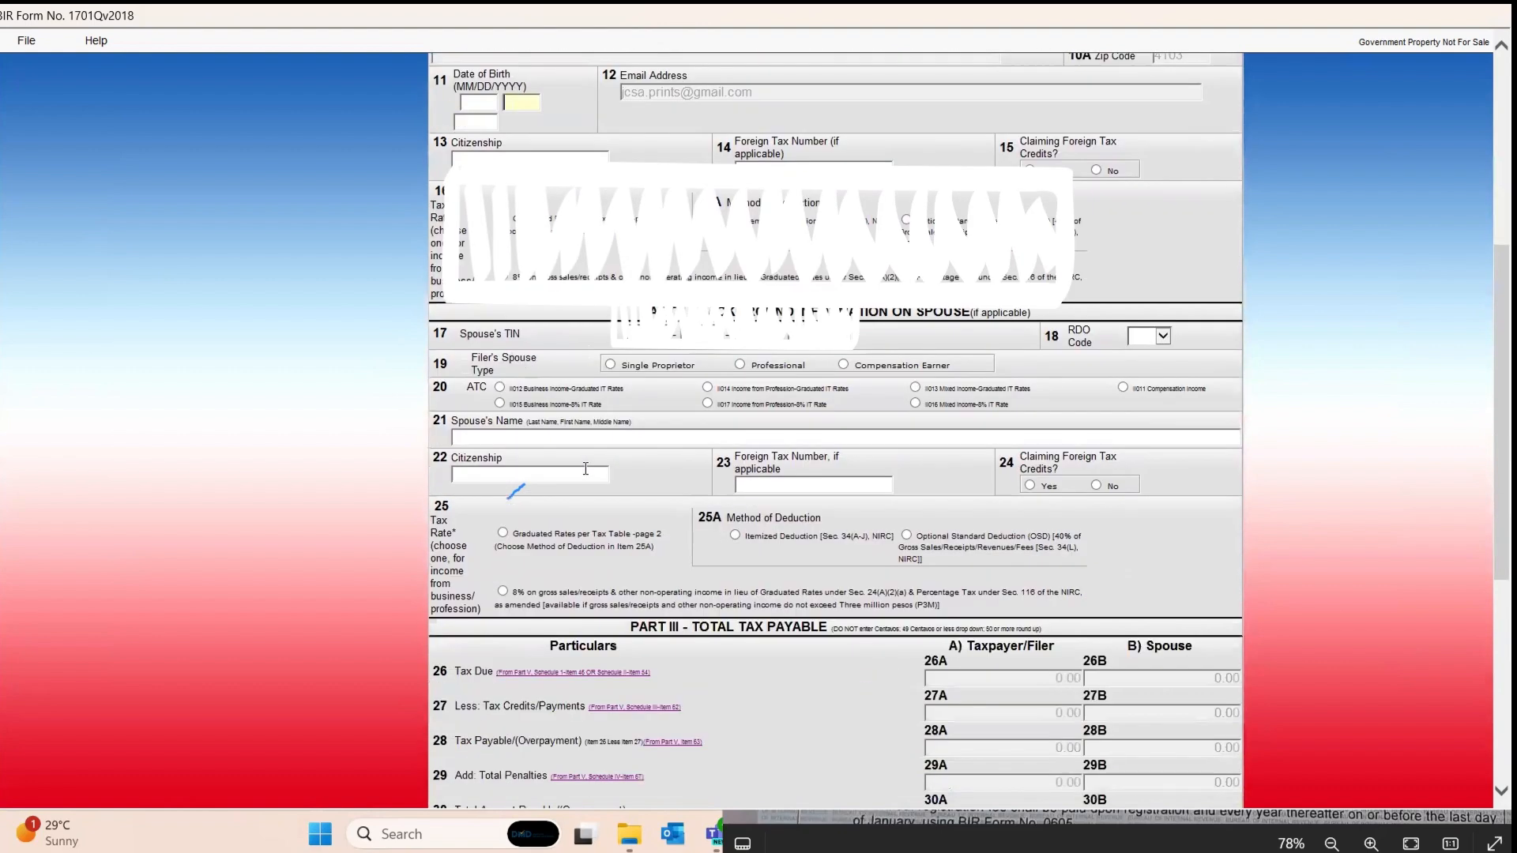
scroll(614, 462, "down", 6)
left_click(571, 752)
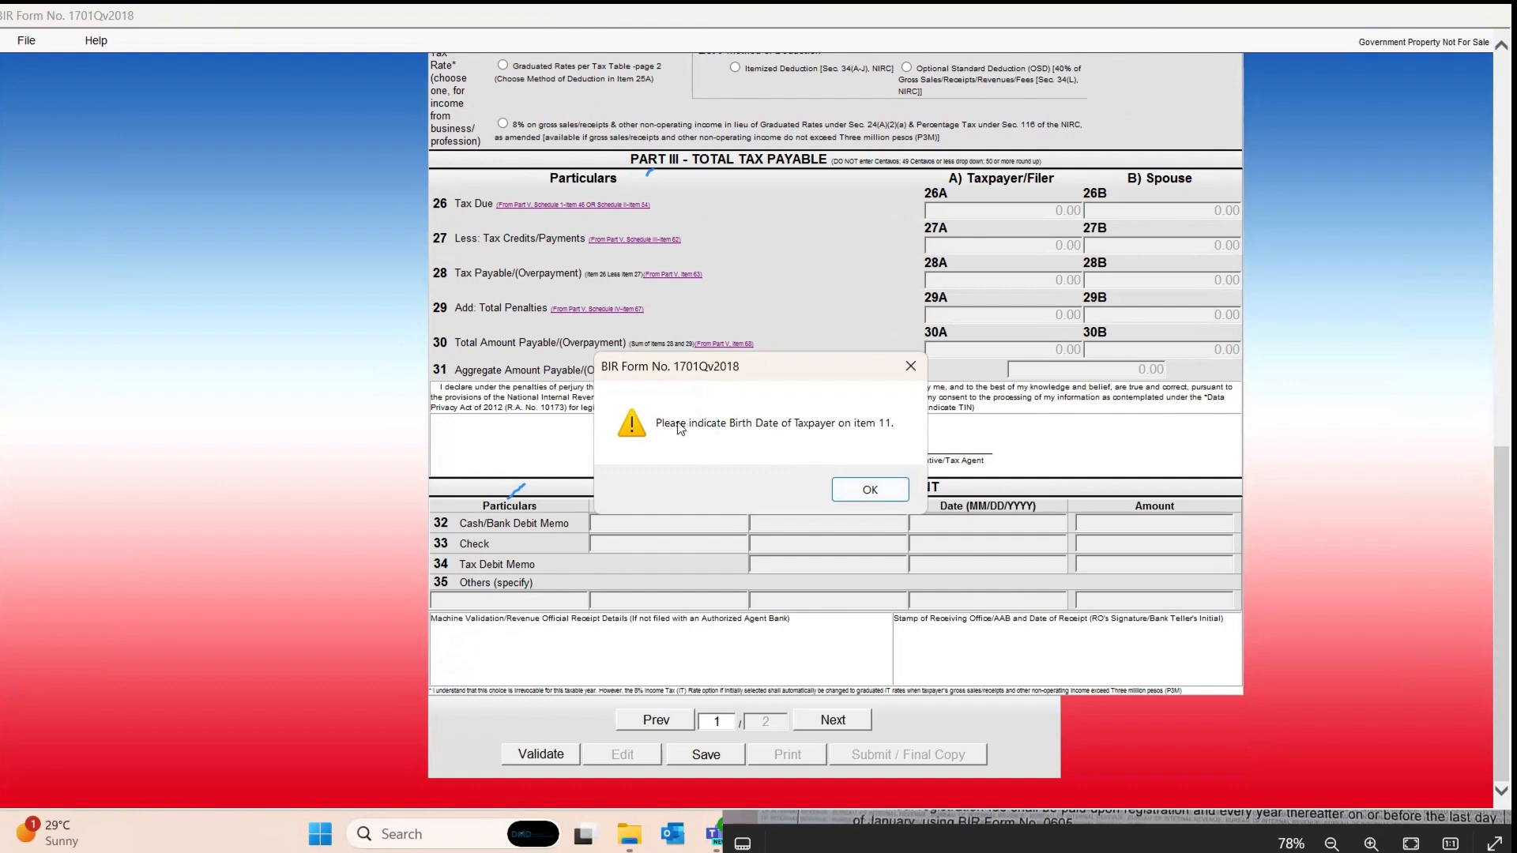
Step: Re-enter the taxpayer's full birth date in item 11 and validate the return successfully
left_click(855, 492)
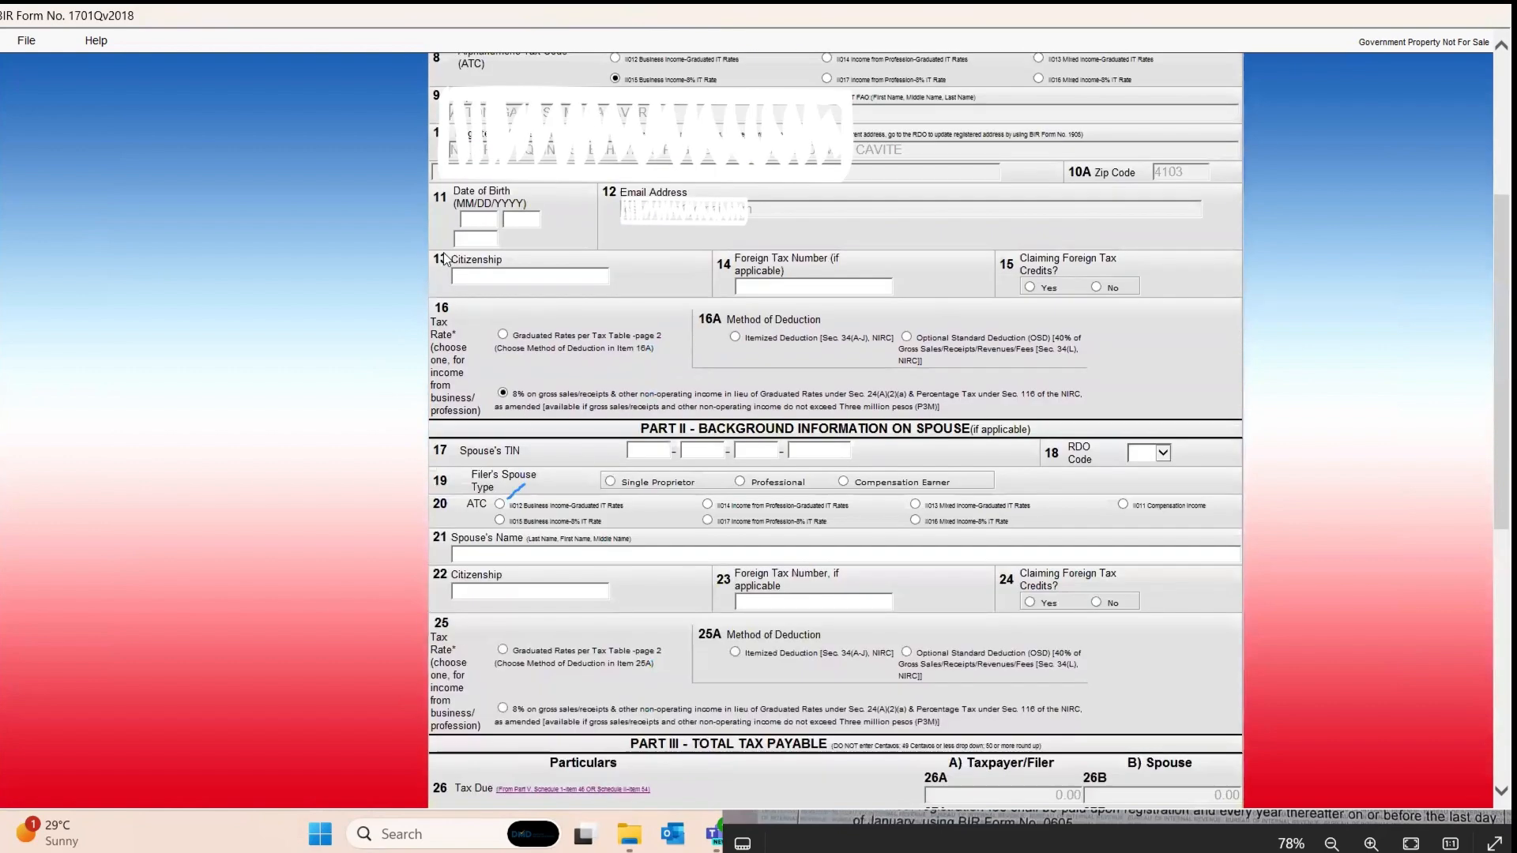
left_click(485, 217)
scroll(415, 519, "down", 4)
scroll(415, 519, "down", 3)
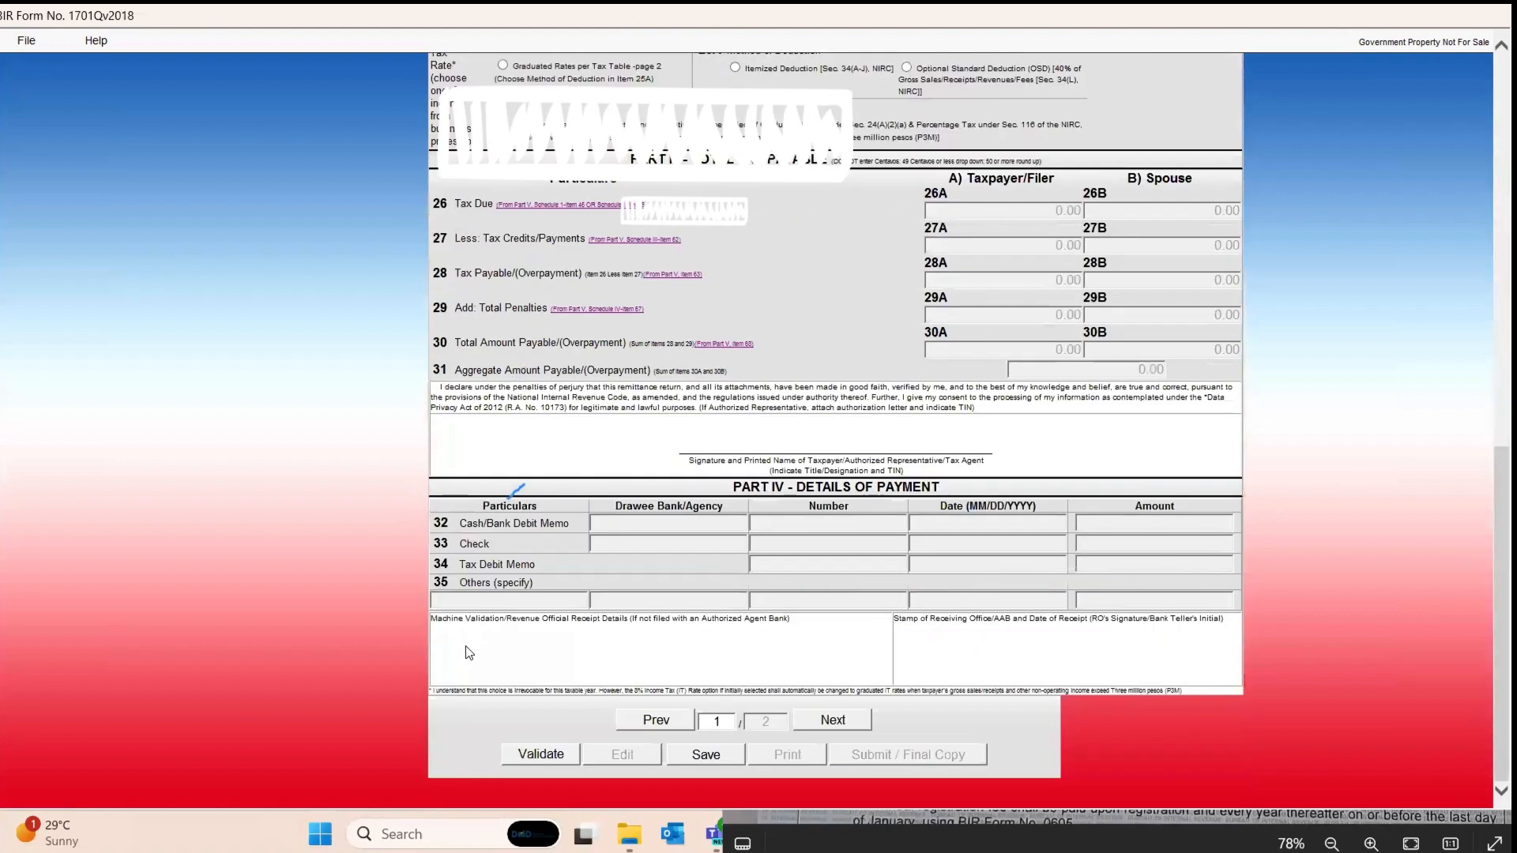
left_click(539, 755)
left_click(905, 494)
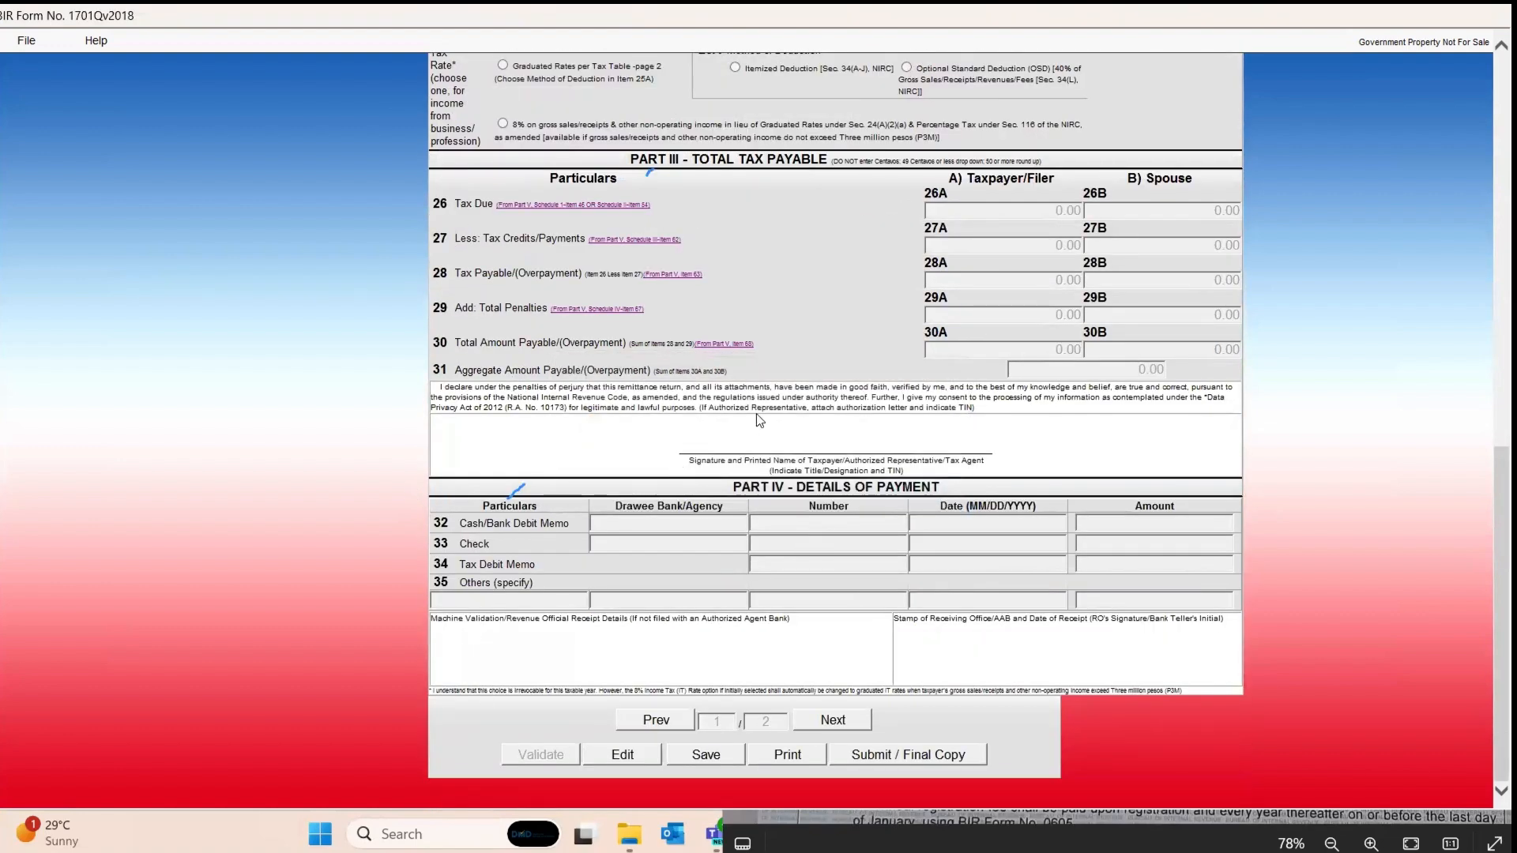
scroll(760, 681, "up", 2)
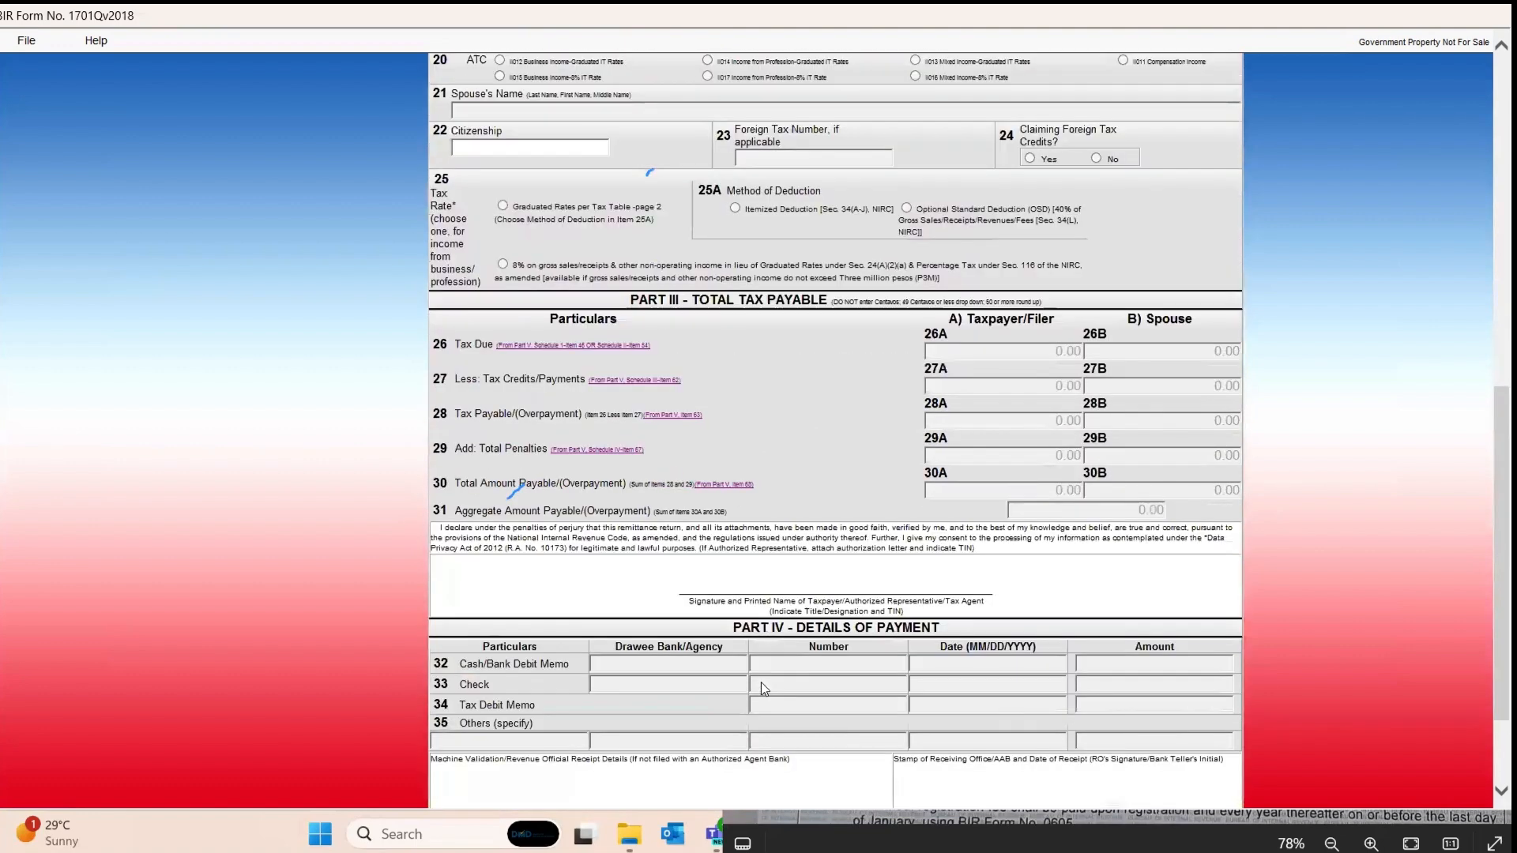
Step: Save the validated return as XML, acknowledge both confirmations, and review Part III's 0.00 totals
scroll(714, 732, "down", 3)
left_click(708, 752)
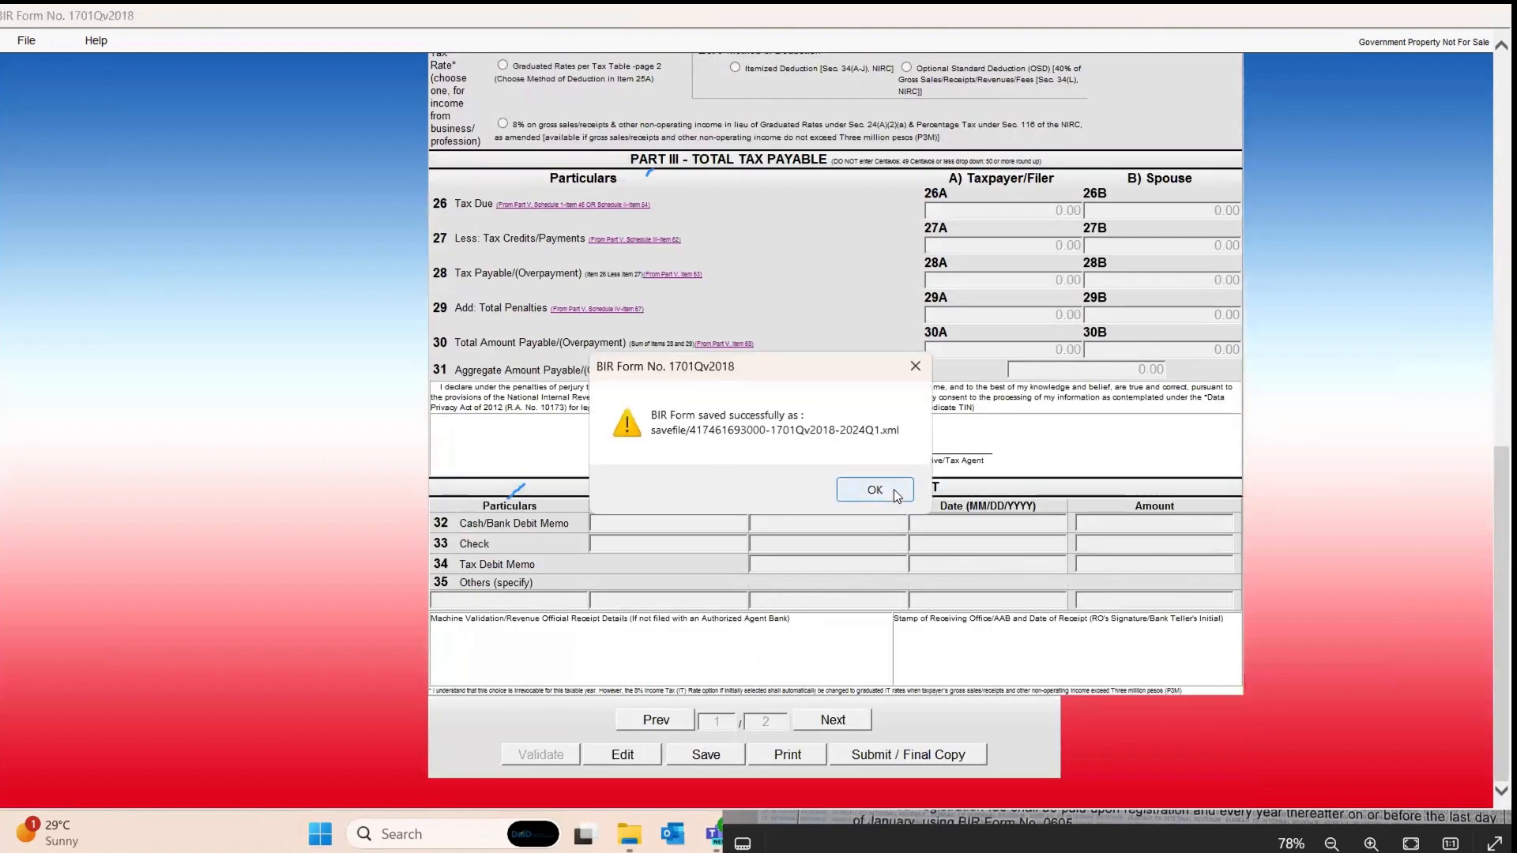
left_click(893, 489)
left_click(893, 489)
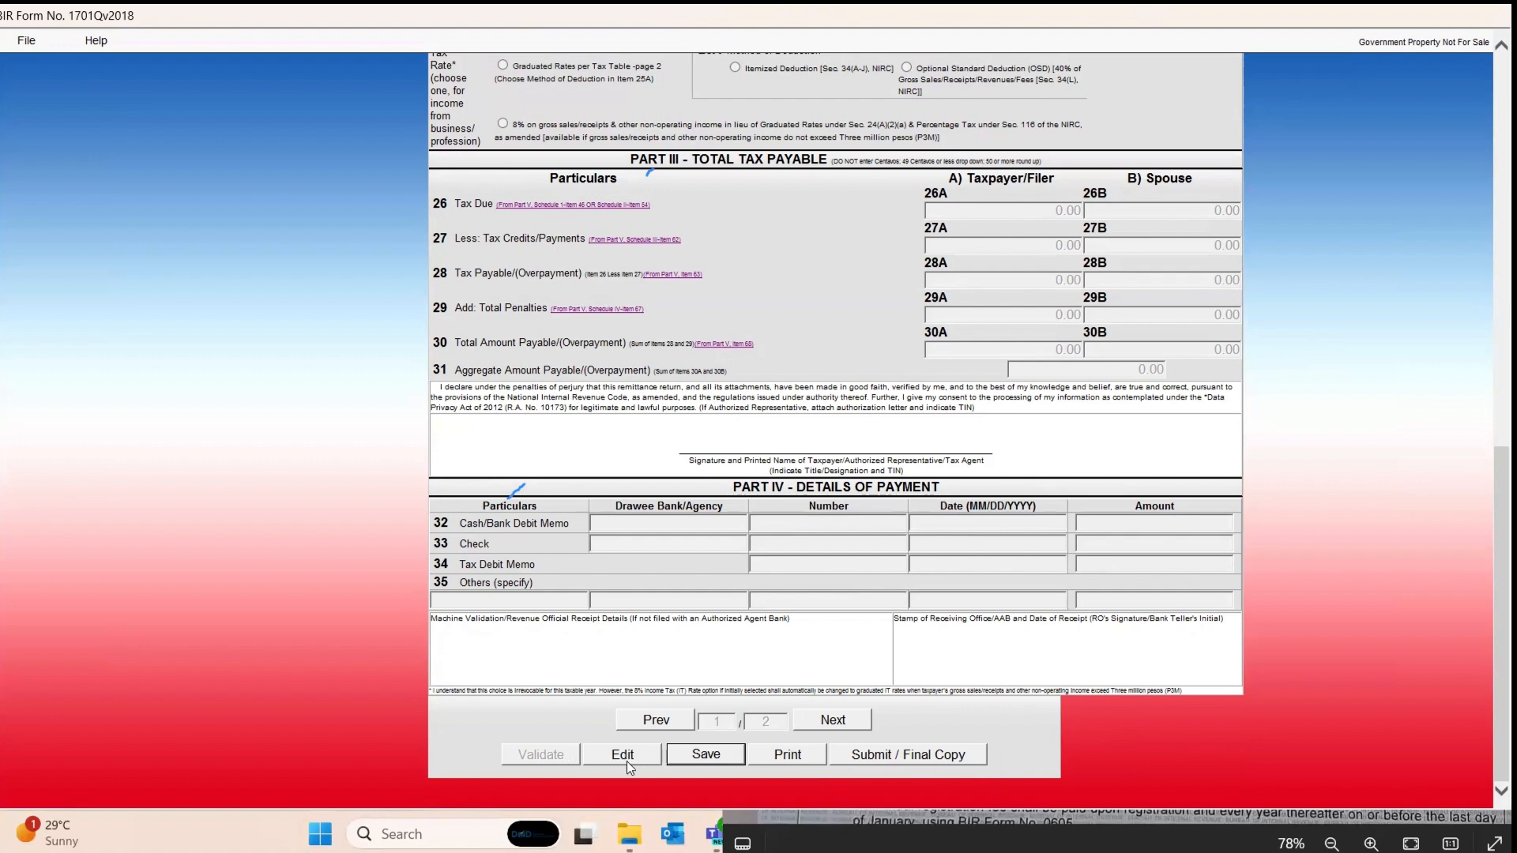
scroll(981, 579, "up", 7)
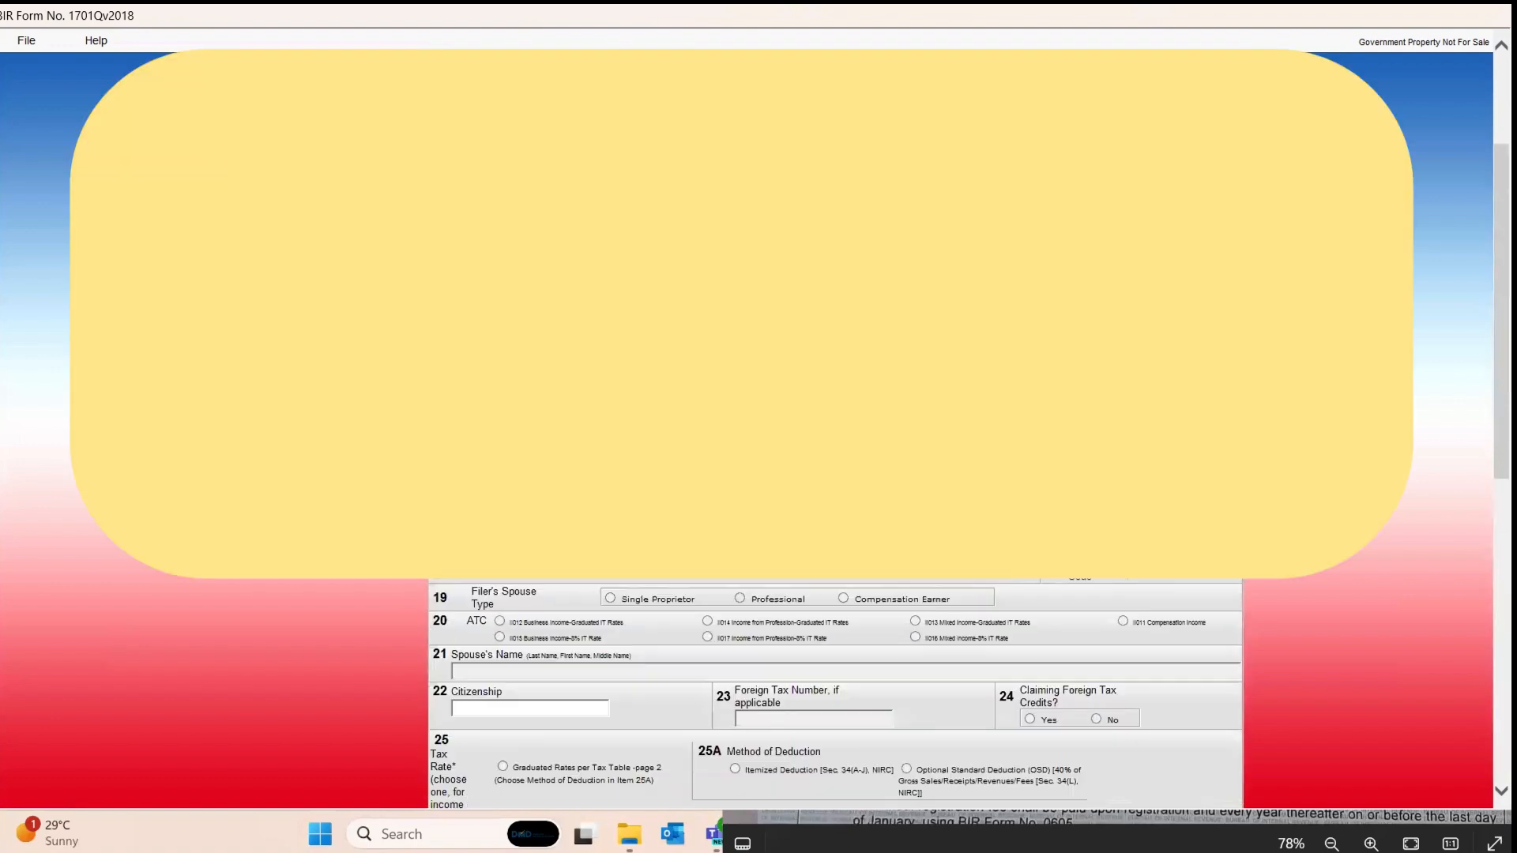
scroll(1019, 616, "down", 10)
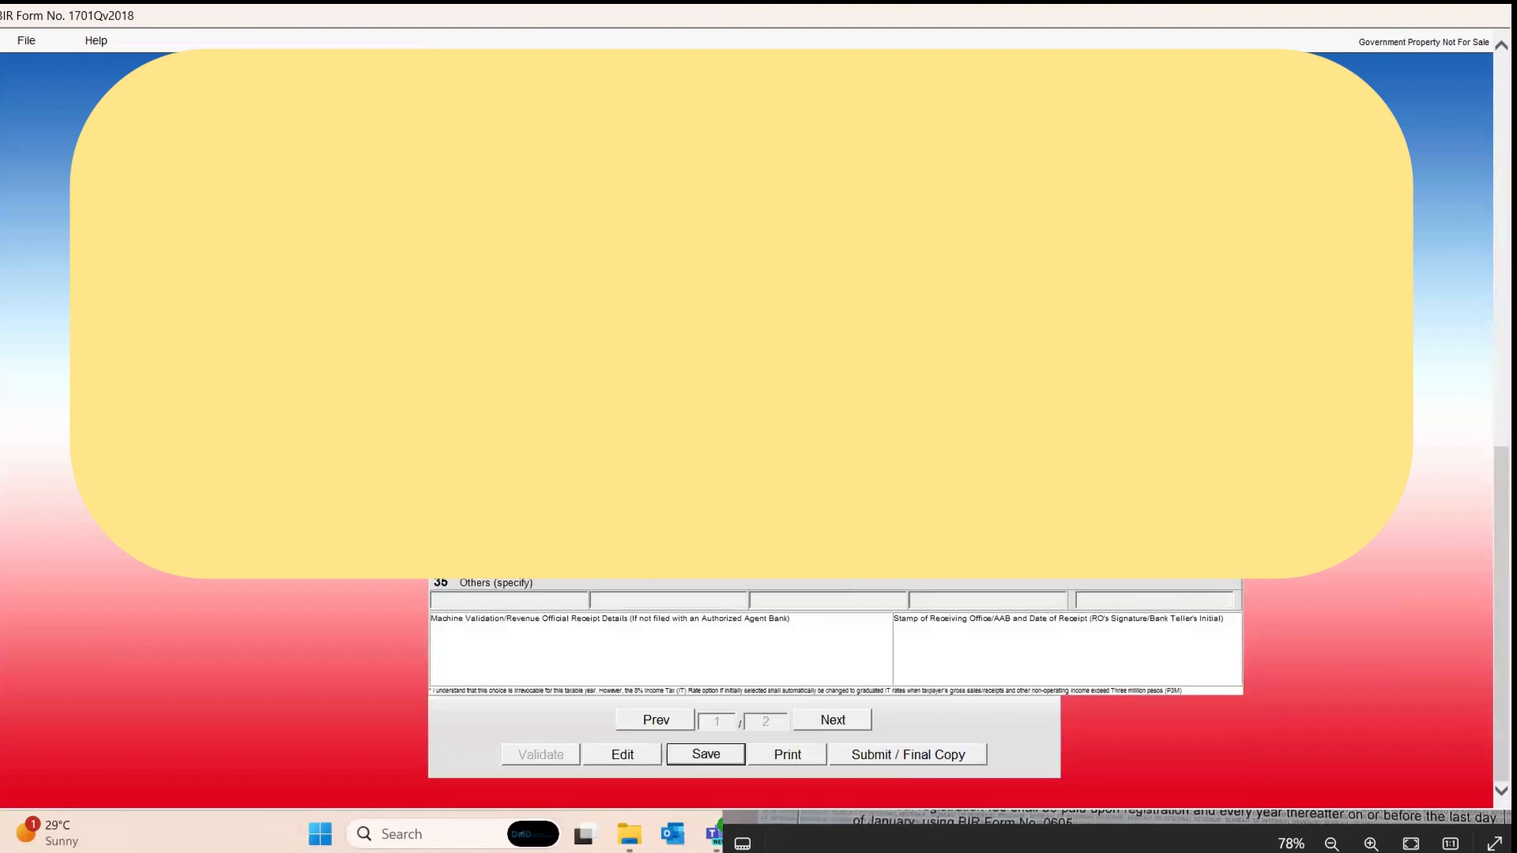
scroll(917, 577, "up", 2)
scroll(916, 577, "down", 2)
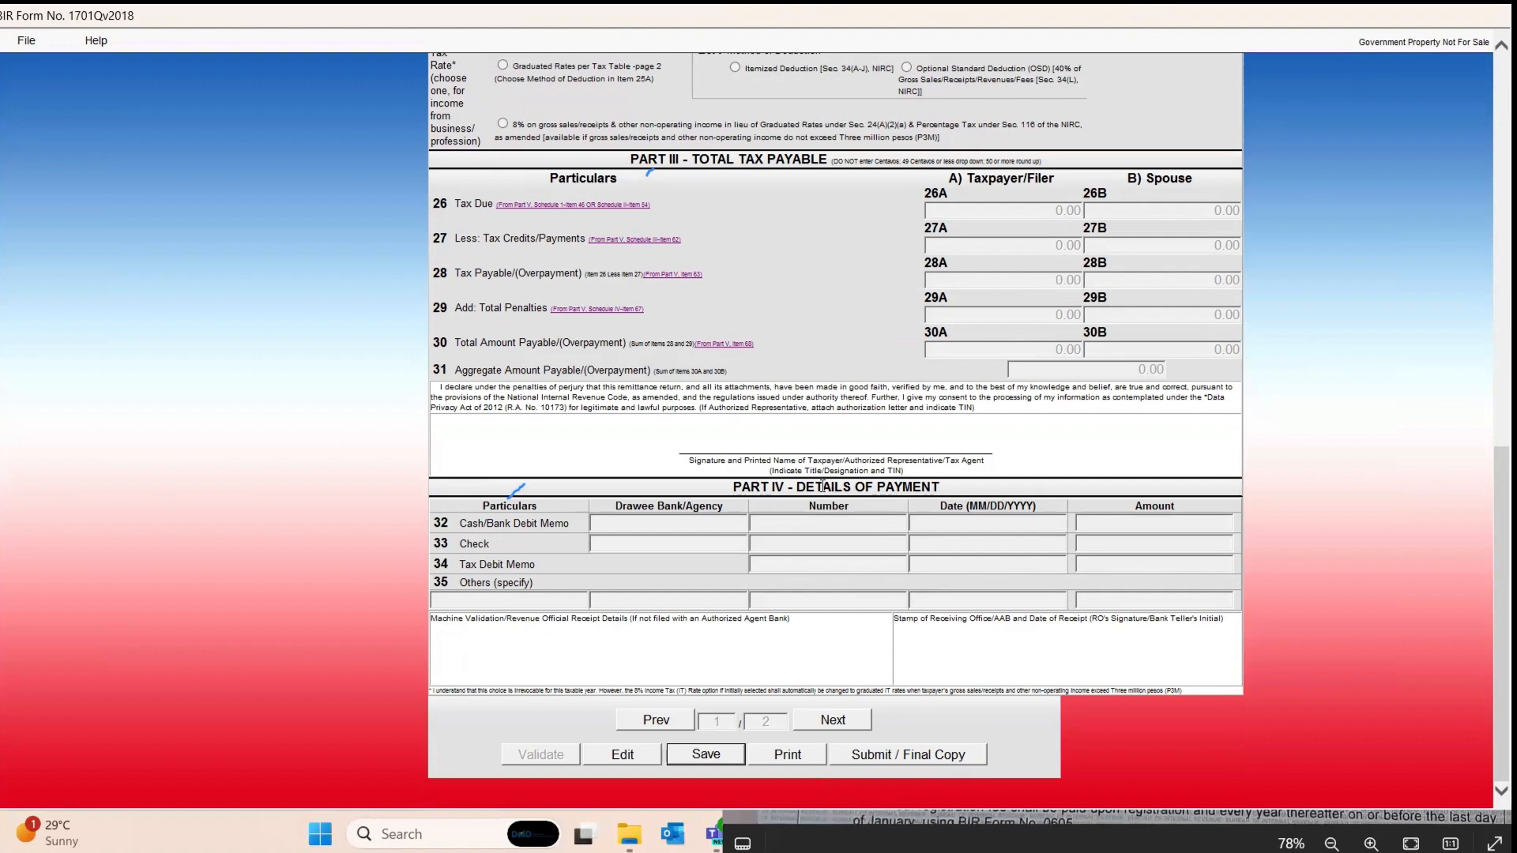
key("alt+Tab")
Step: Switch to Chrome and open the second Gmail inbox tab
key("alt+Tab")
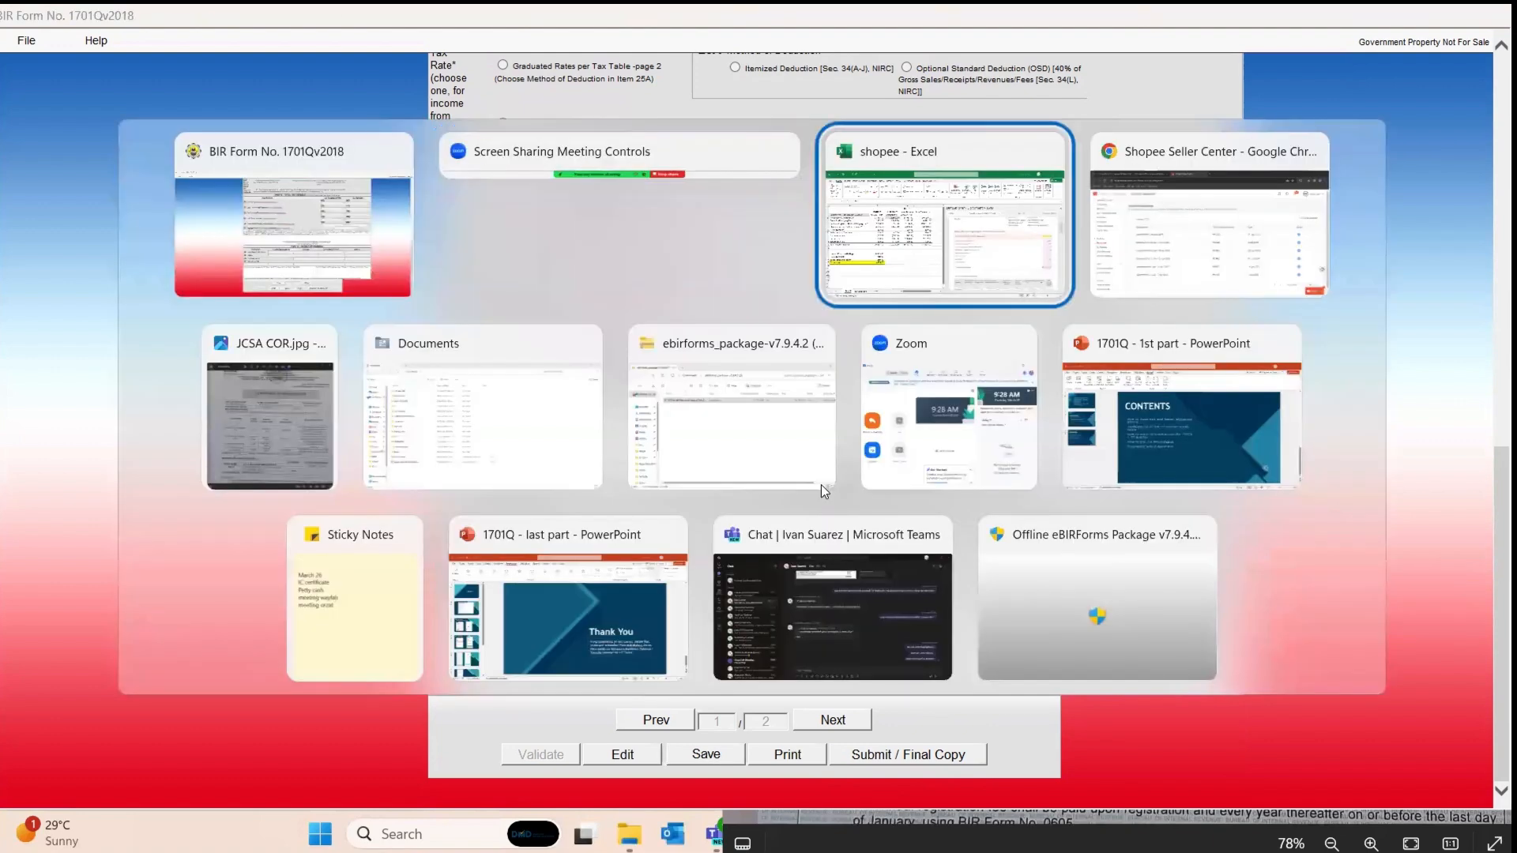
key("alt+Tab")
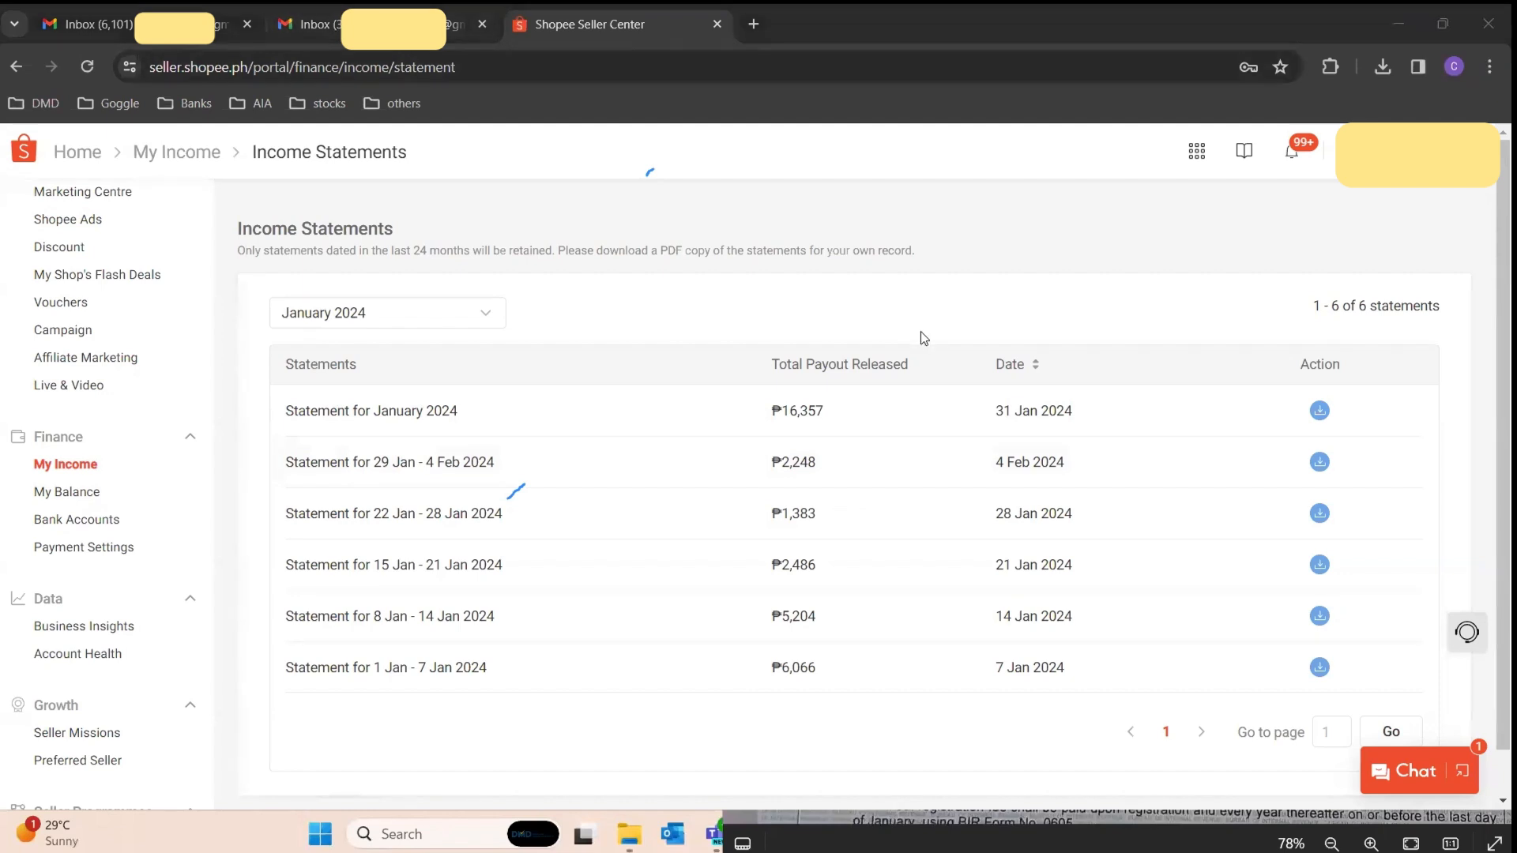
left_click(376, 38)
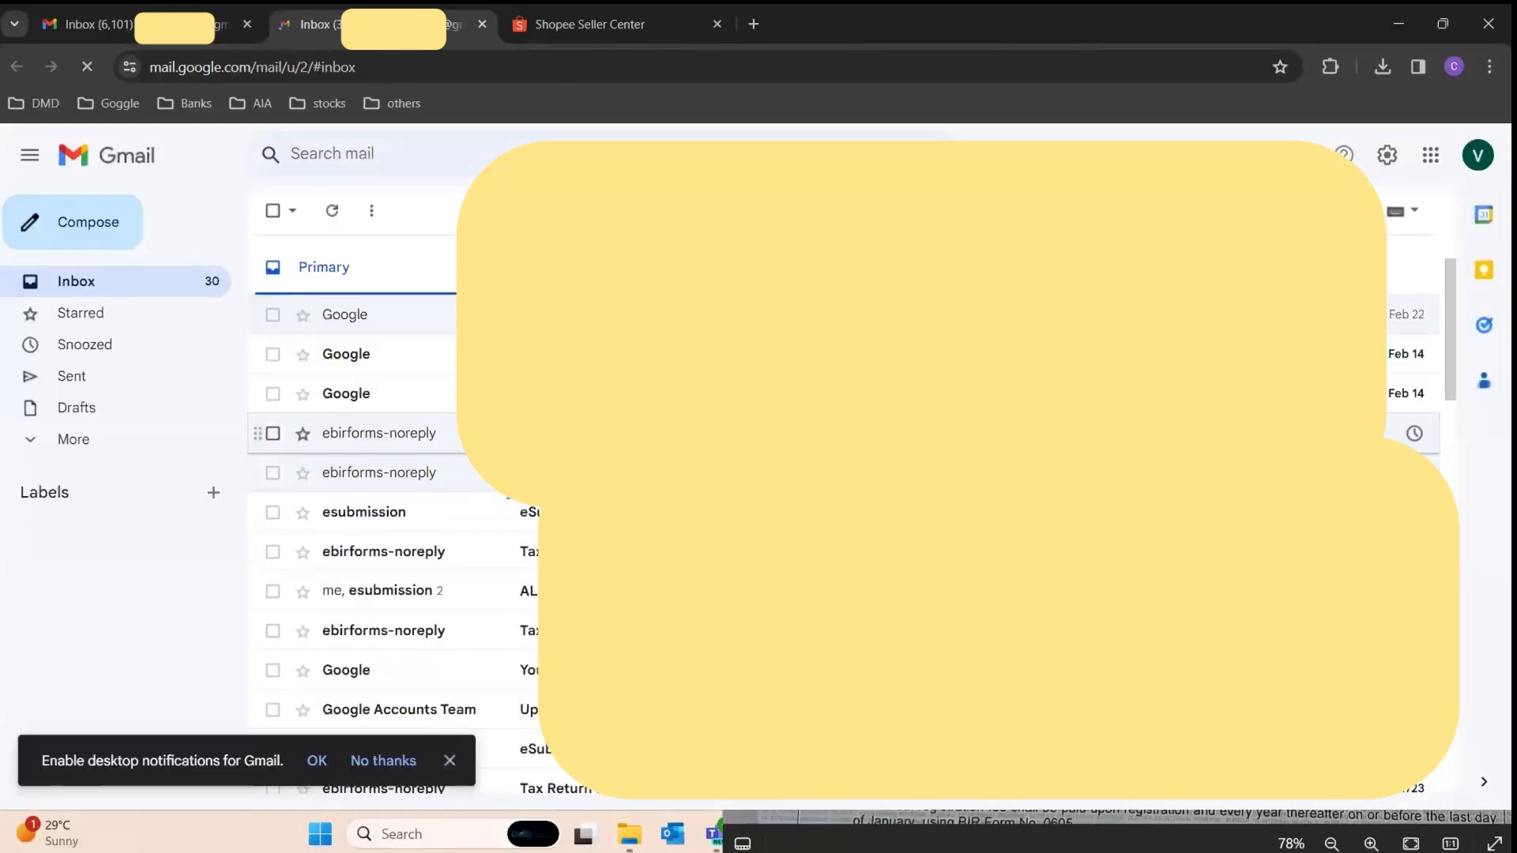
Step: Open the ebirforms-noreply Tax Return Receipt Confirmation email from the Gmail inbox
left_click(395, 472)
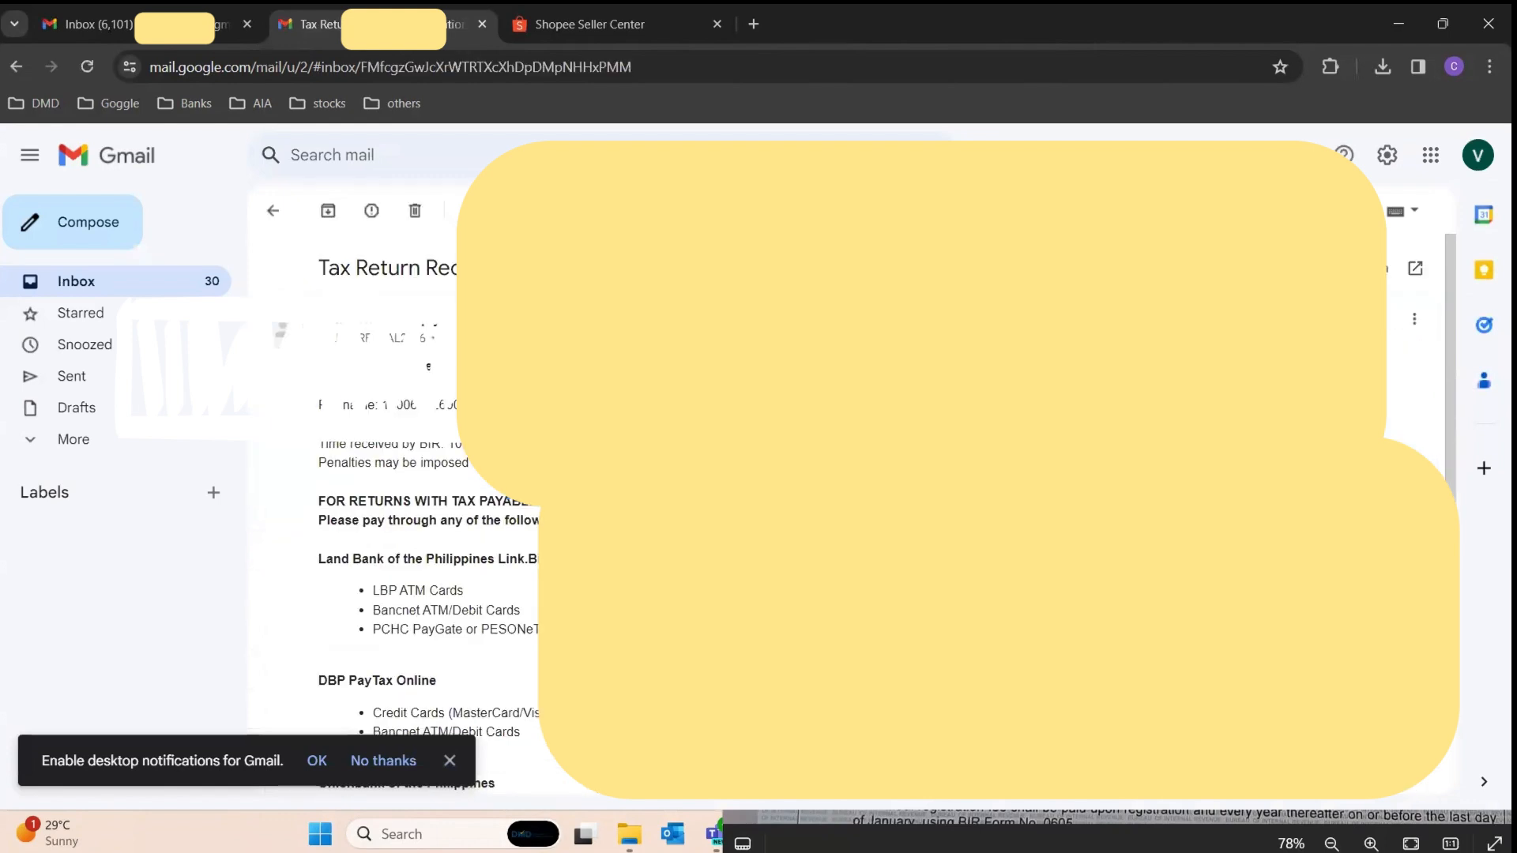
left_click(273, 210)
scroll(379, 463, "down", 2)
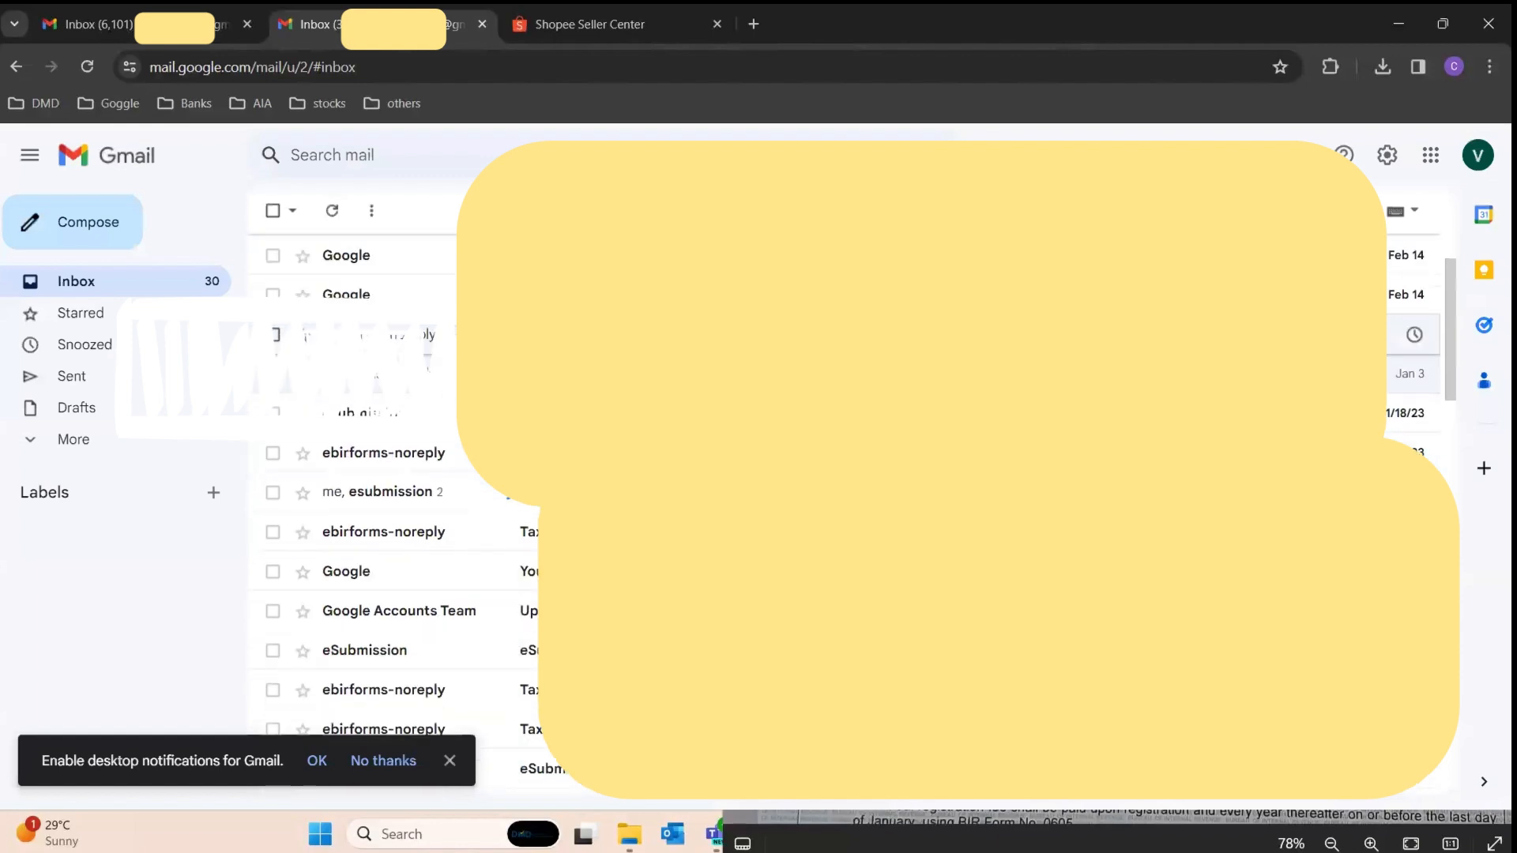
left_click(418, 457)
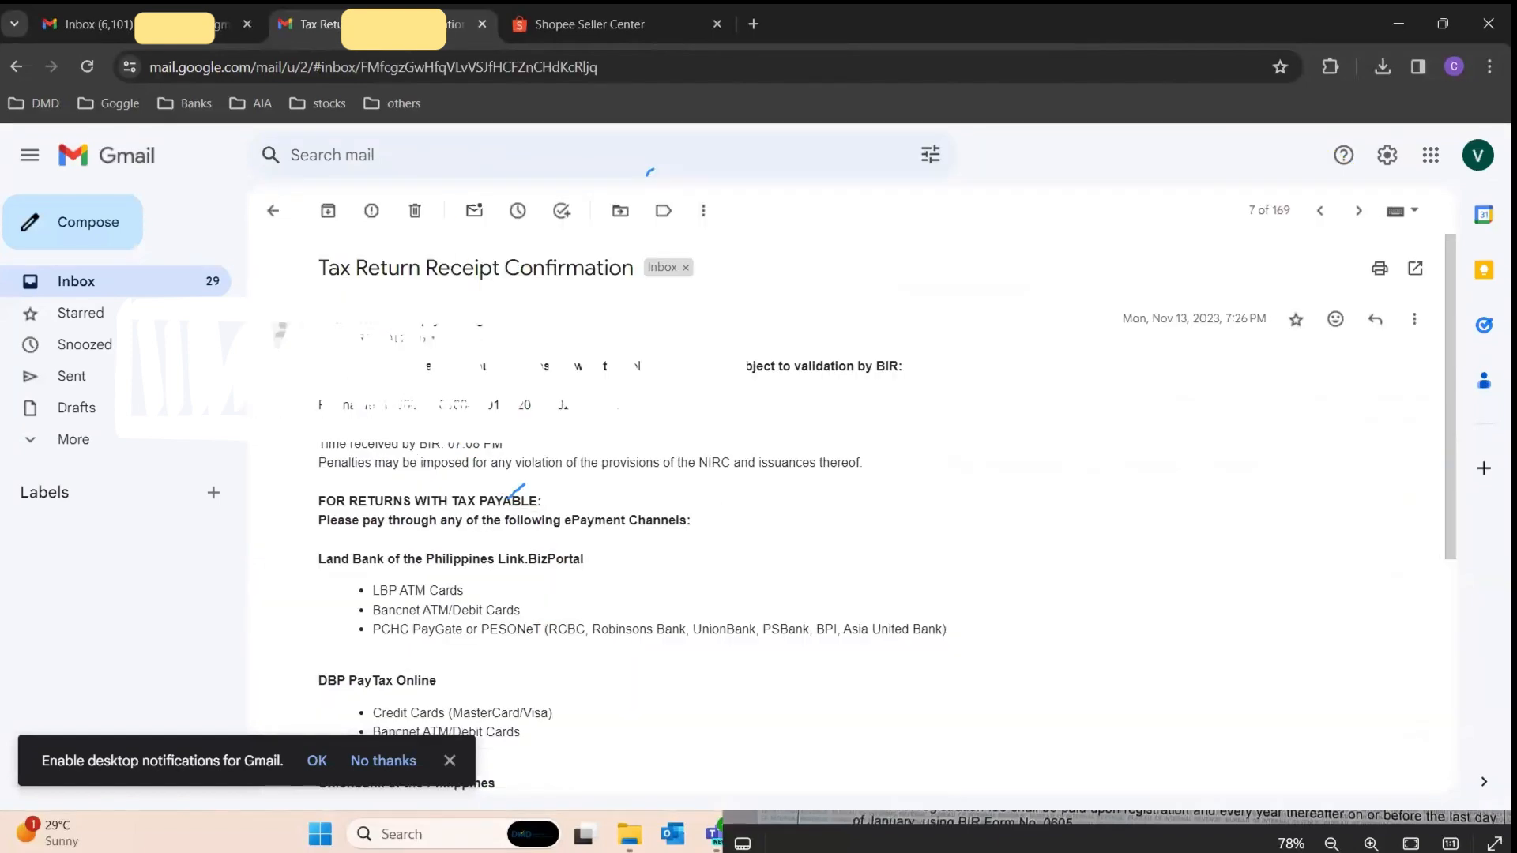
Step: Highlight the email's subject, BIR sender address, and submitted file name with its form version and 2023Q3 period
left_click_drag(328, 267, 686, 265)
left_click(794, 341)
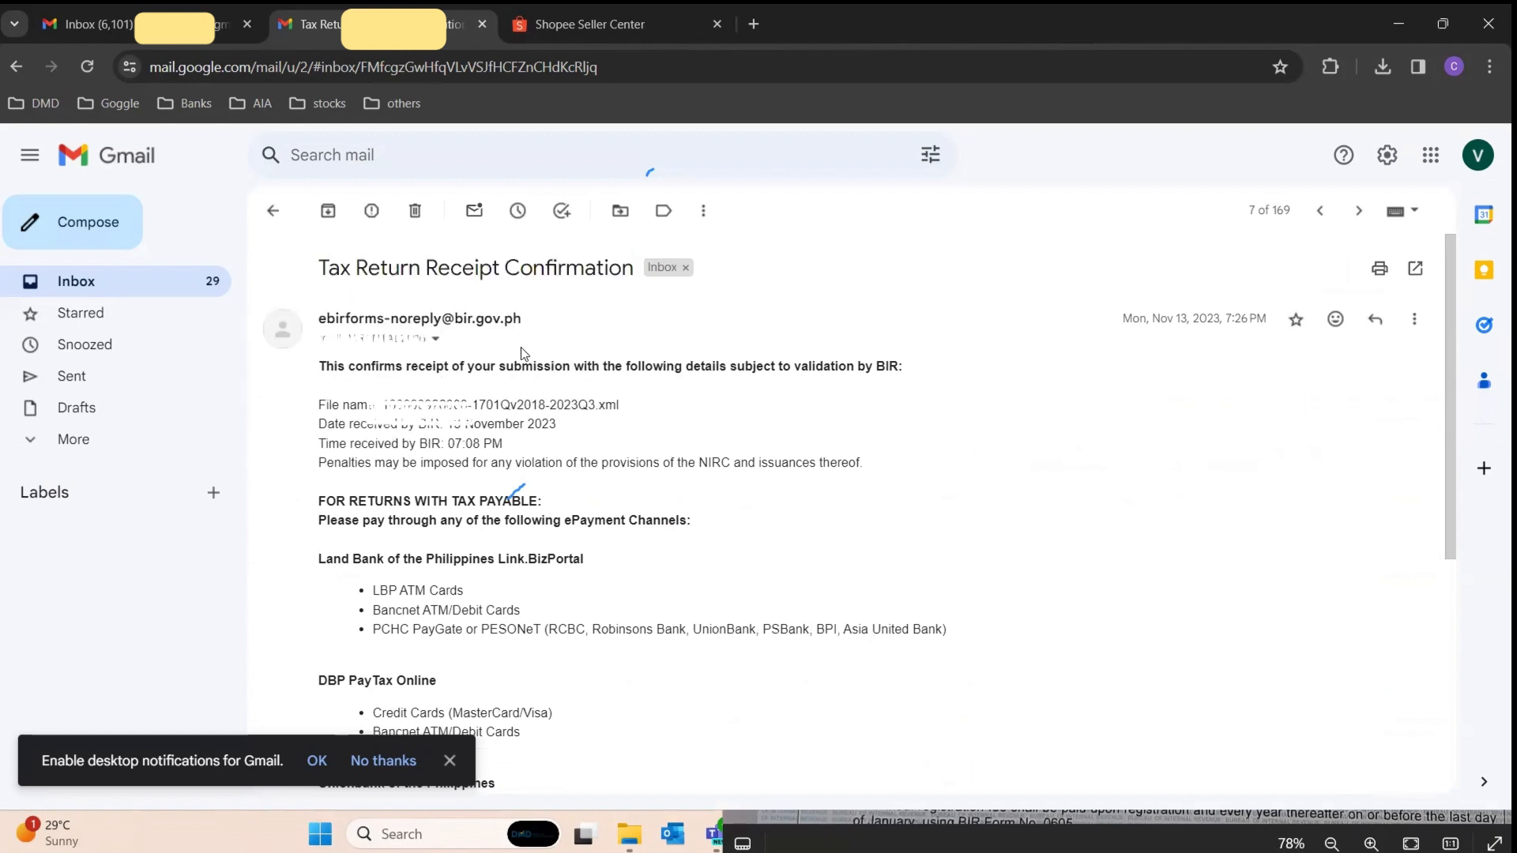
left_click_drag(316, 320, 542, 319)
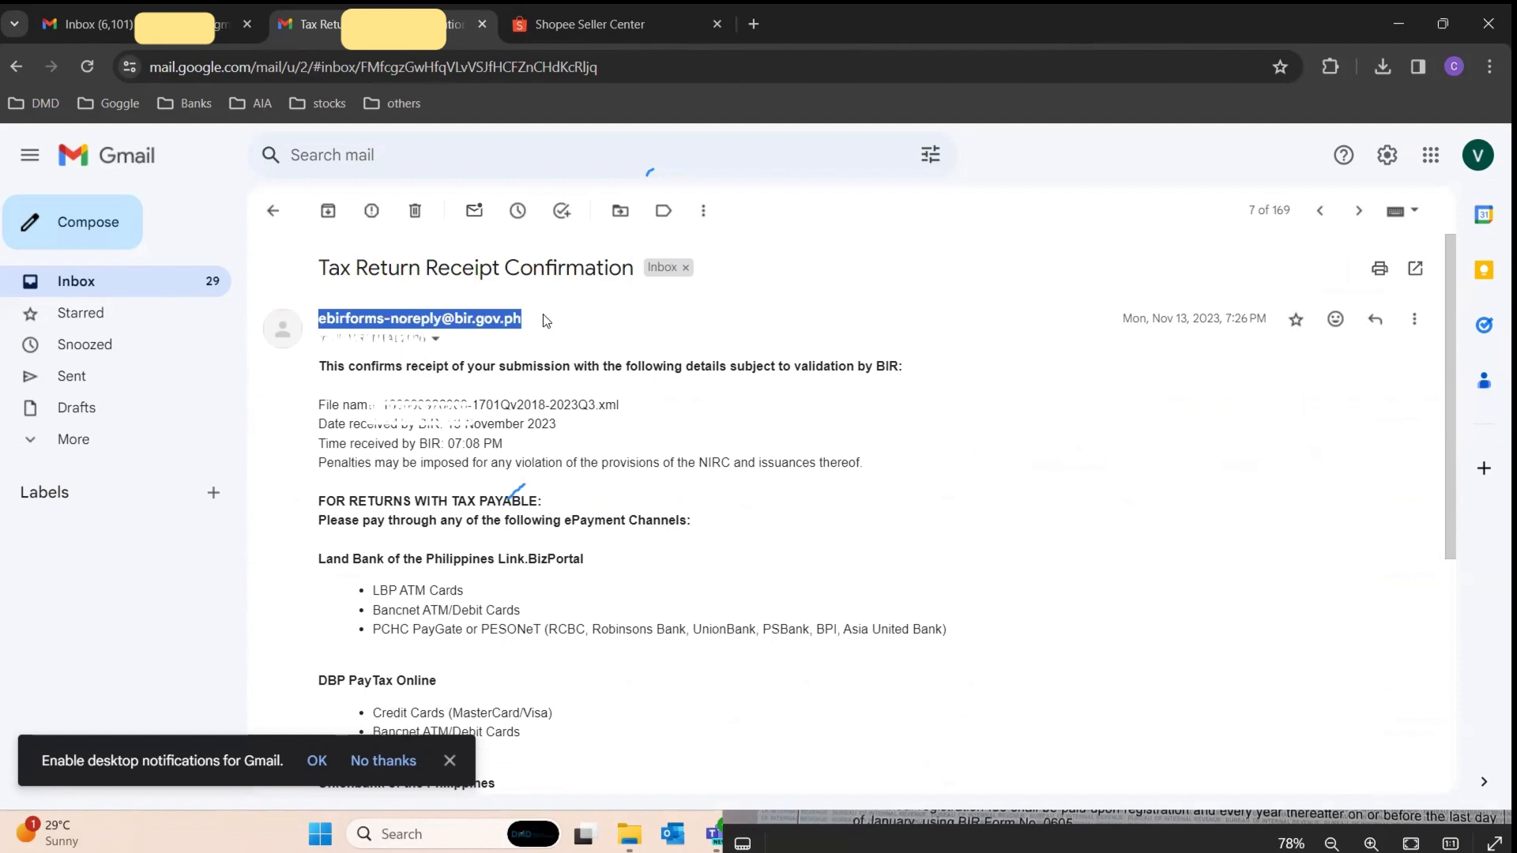
left_click(652, 388)
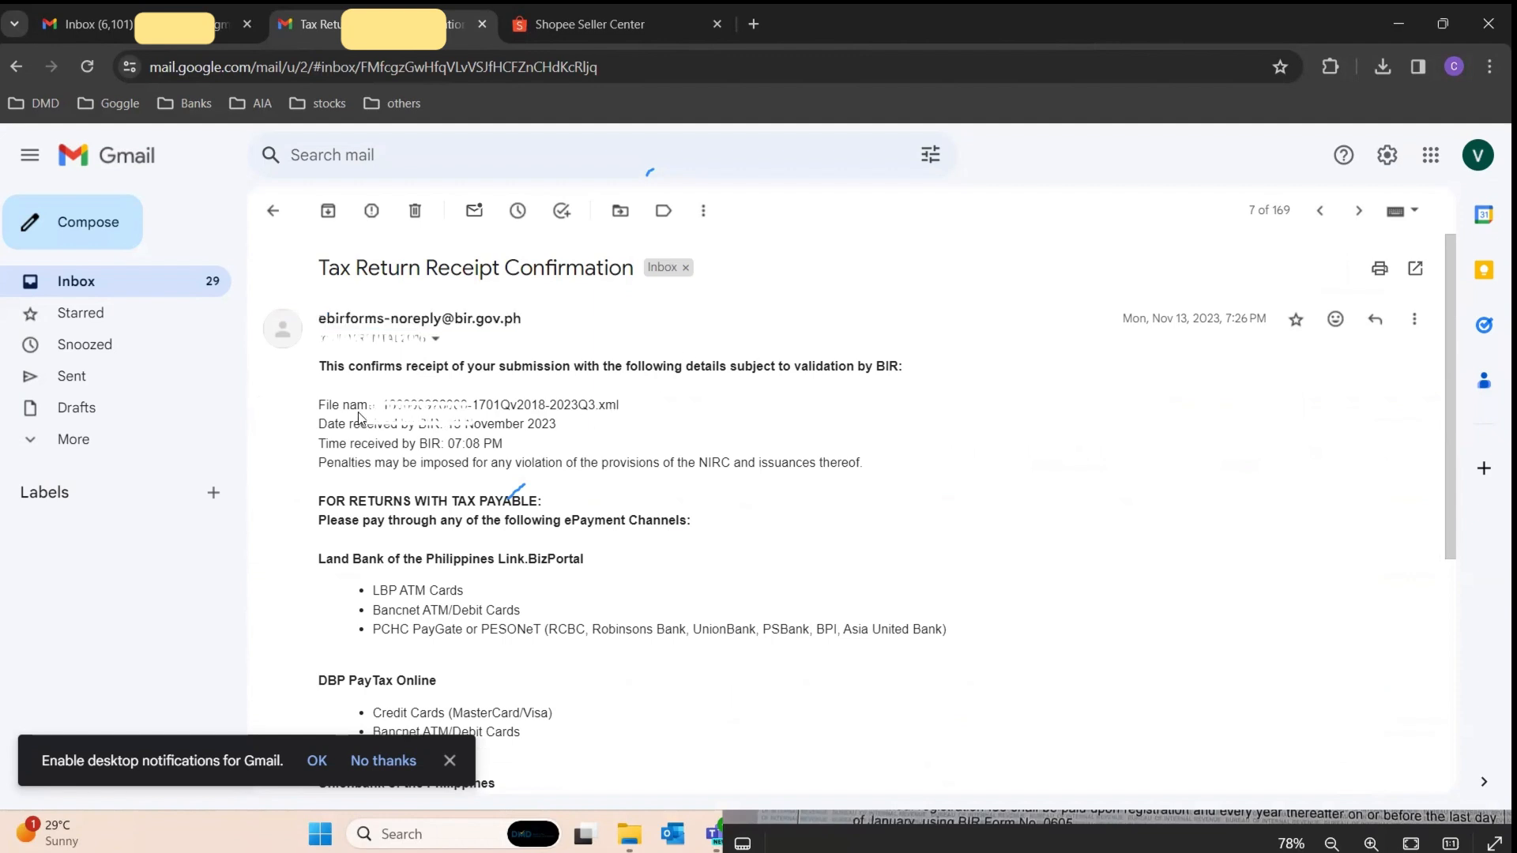
left_click_drag(379, 405, 611, 404)
left_click(485, 431)
left_click_drag(464, 424, 600, 406)
left_click(661, 440)
left_click(595, 408)
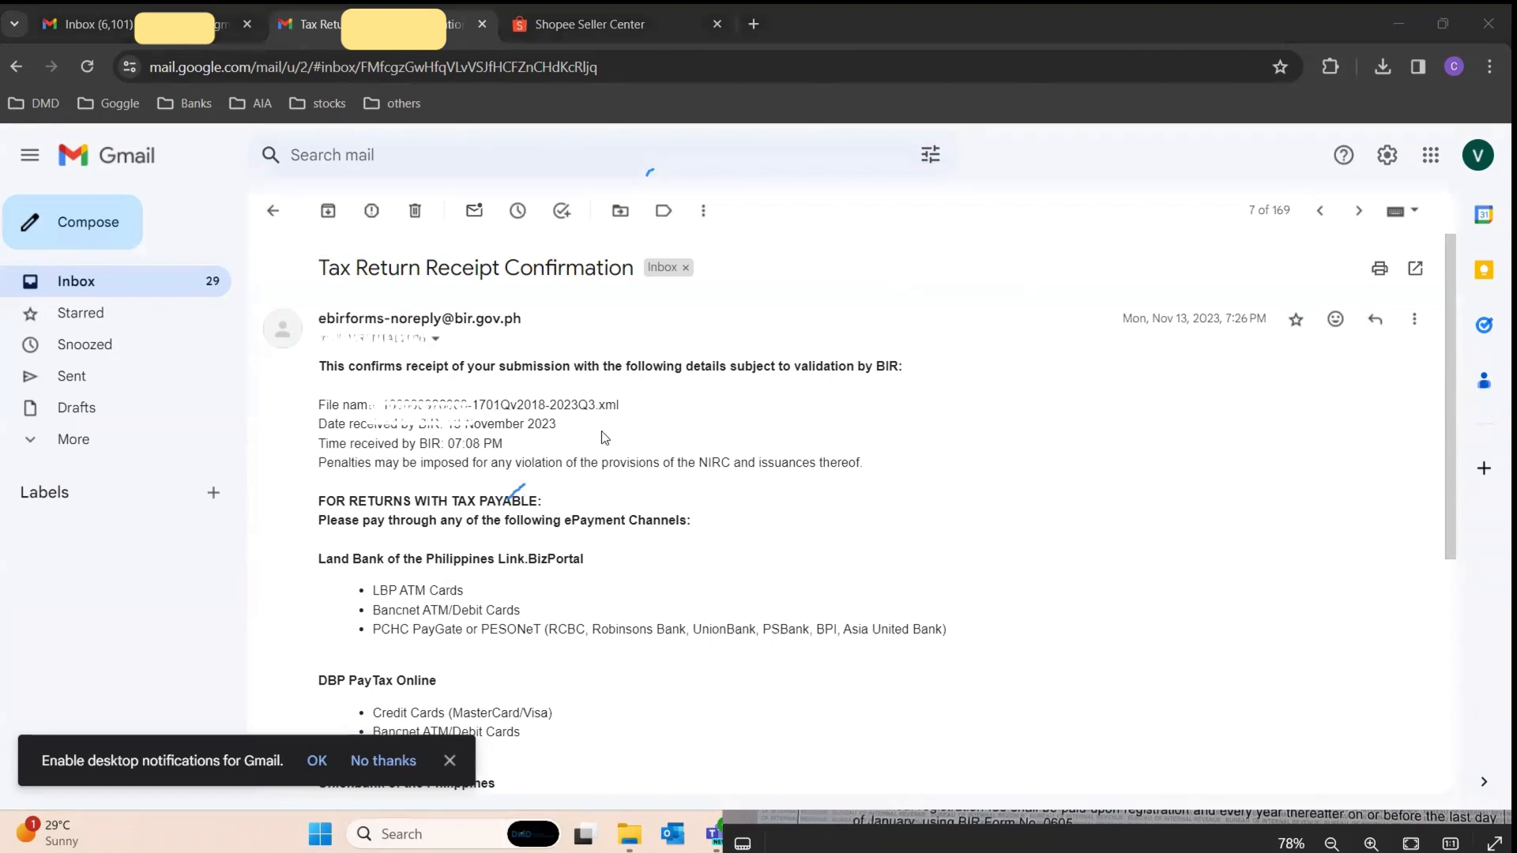
Step: Read down through the returns-with-tax-payable section and the Land Bank and other ePayment channels
scroll(577, 467, "down", 1)
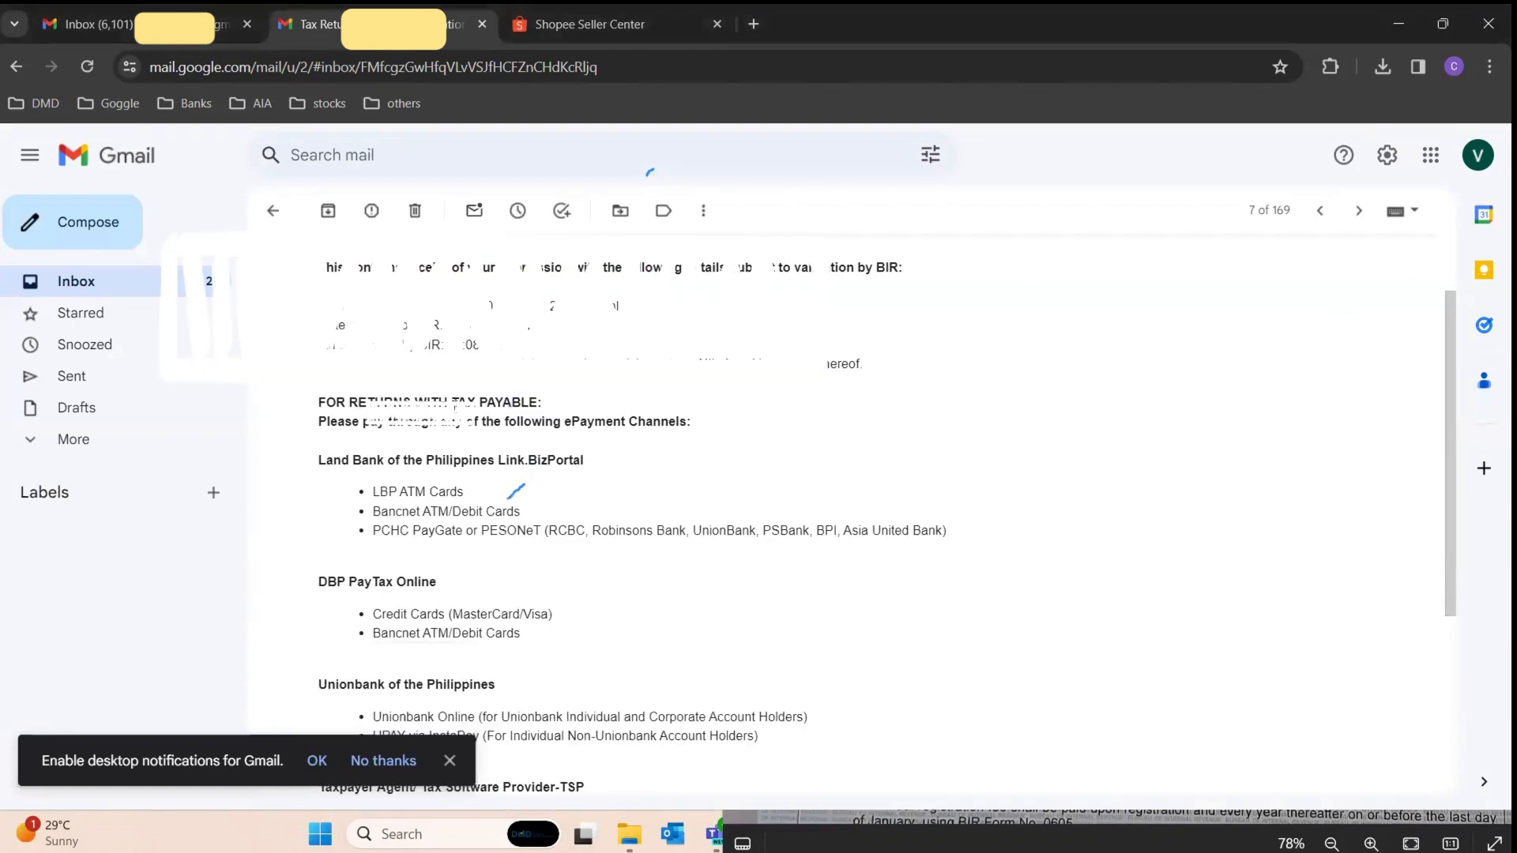
left_click_drag(352, 403, 549, 404)
left_click(602, 412)
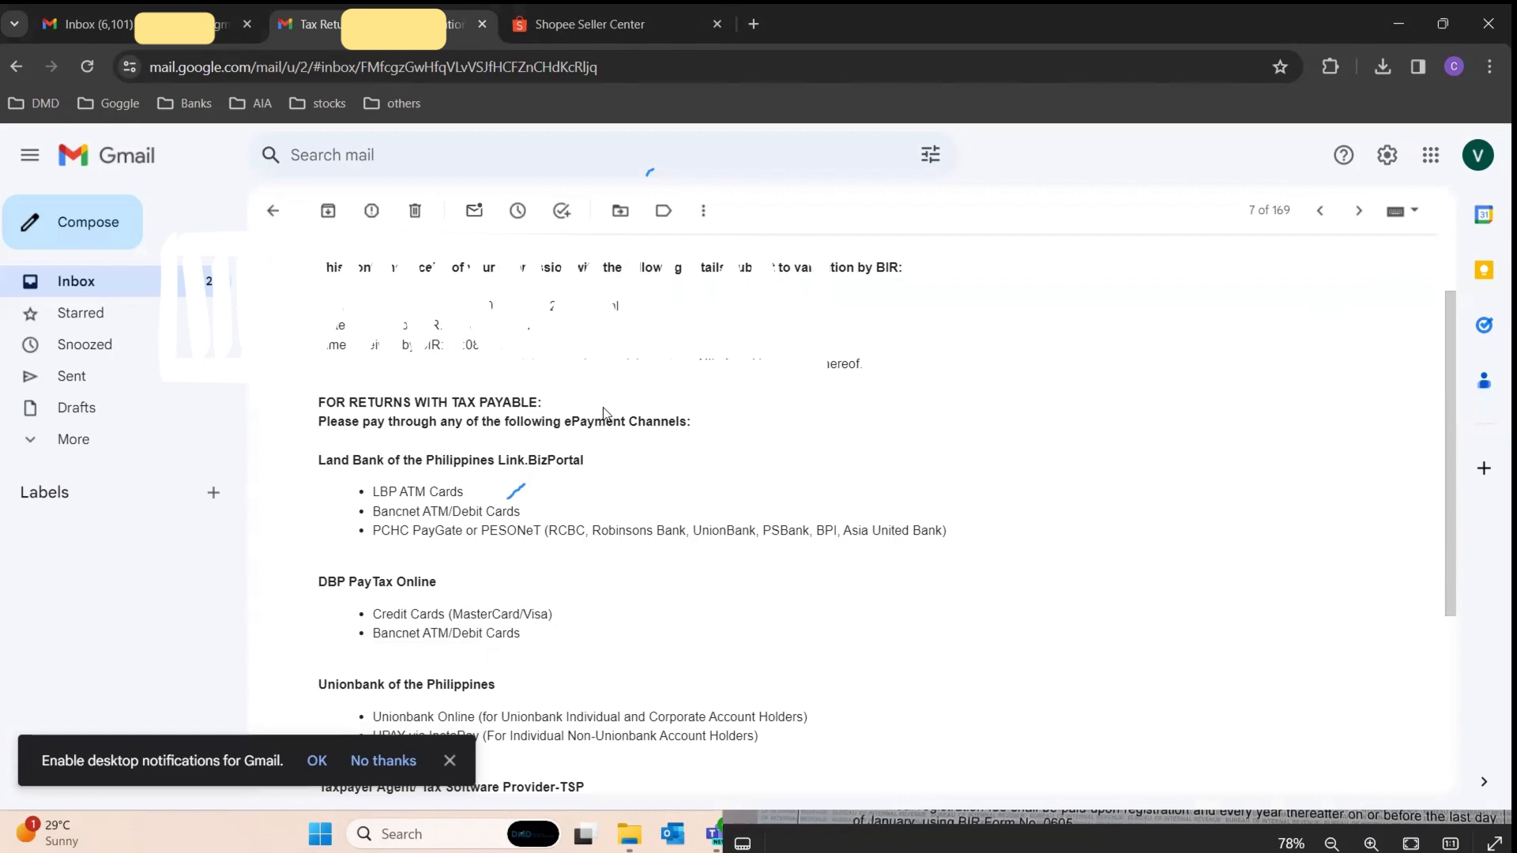
scroll(594, 419, "down", 2)
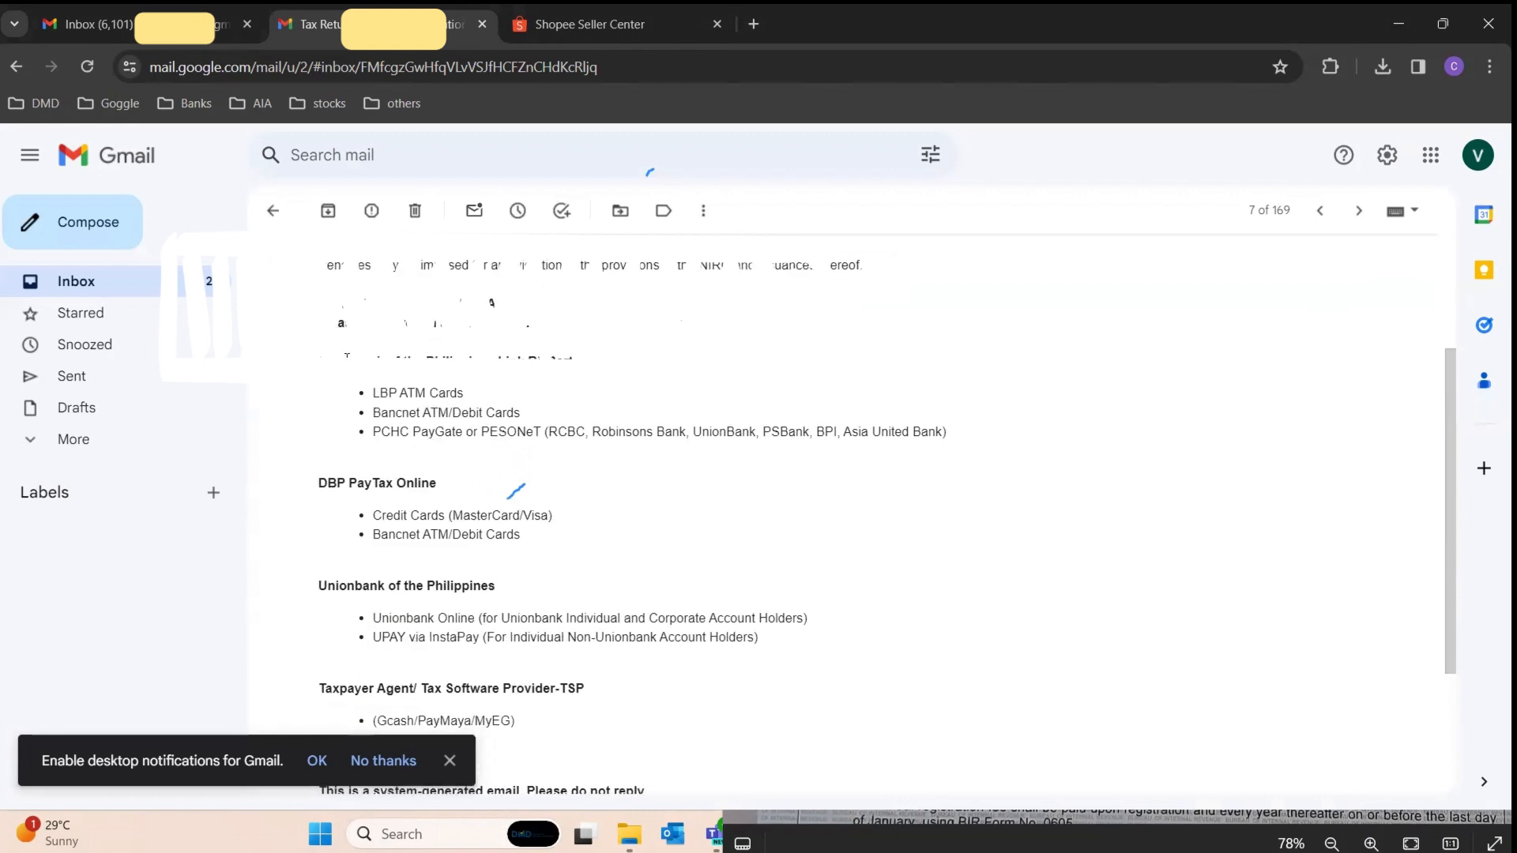
left_click_drag(319, 361, 509, 376)
left_click(509, 376)
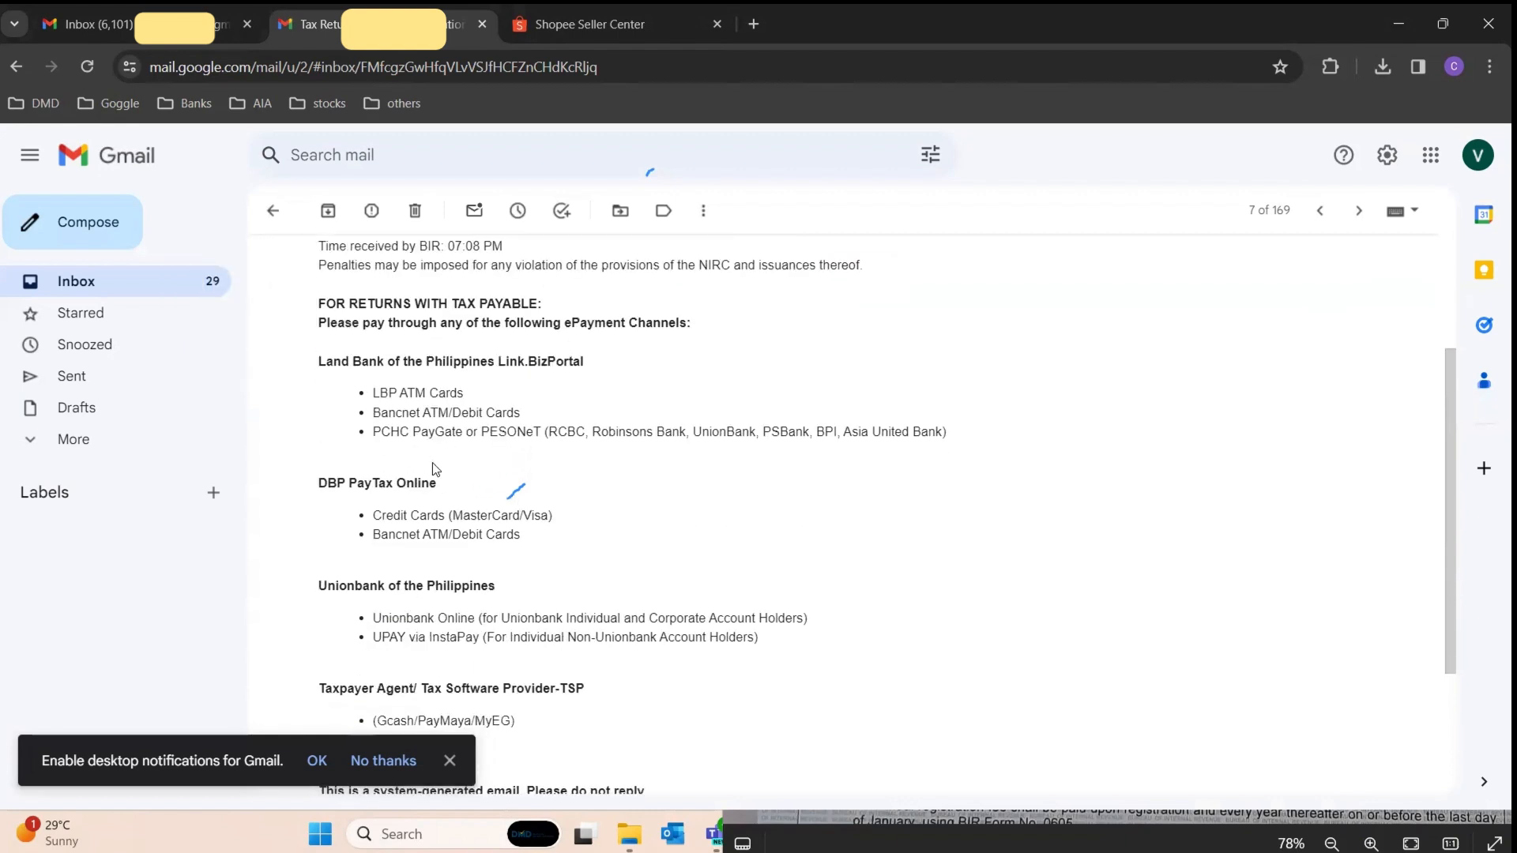
scroll(525, 551, "down", 4)
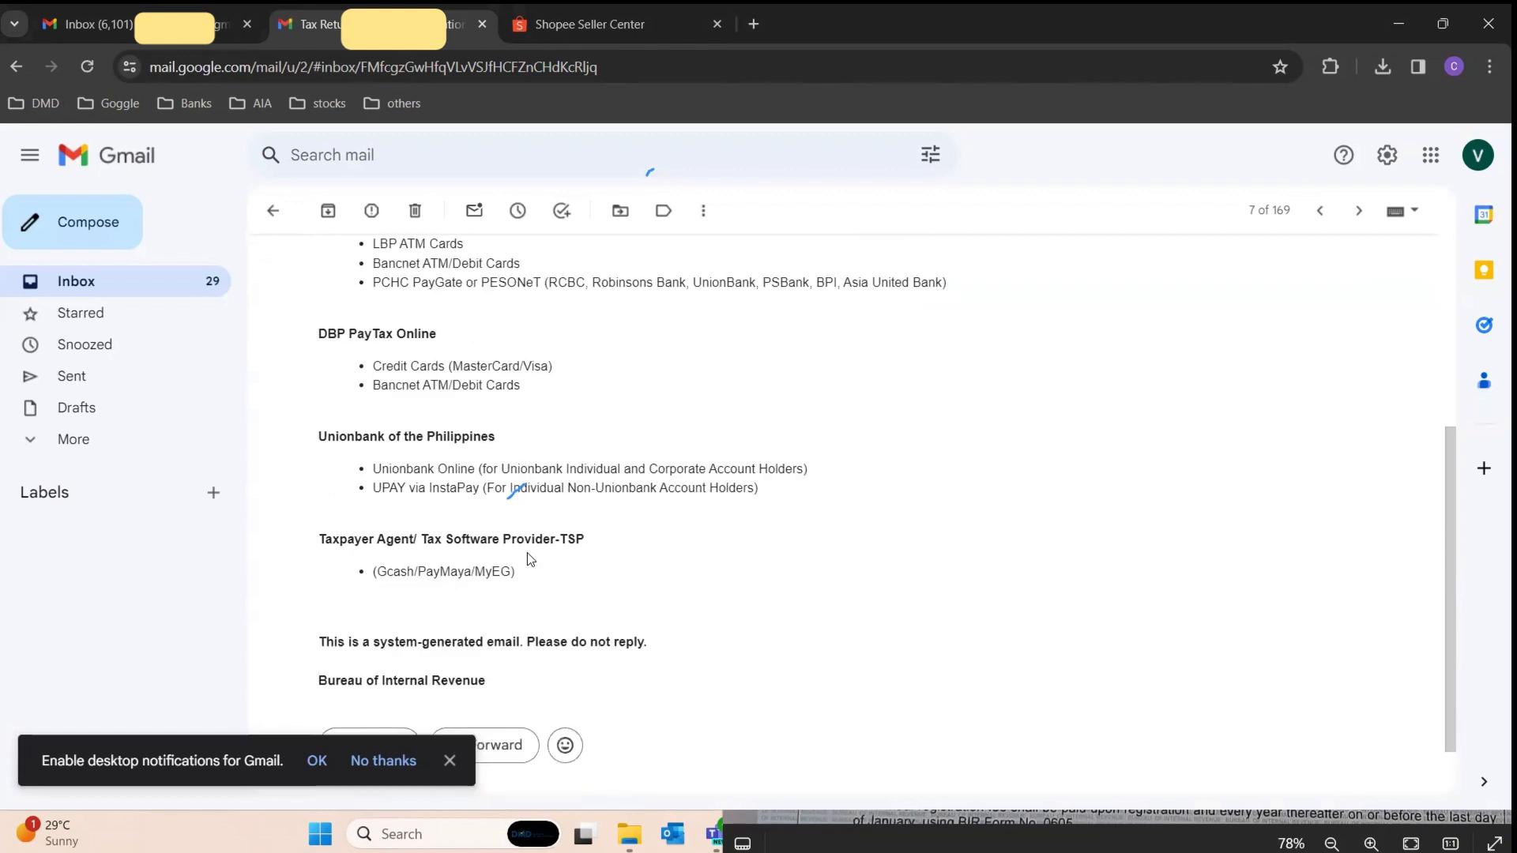